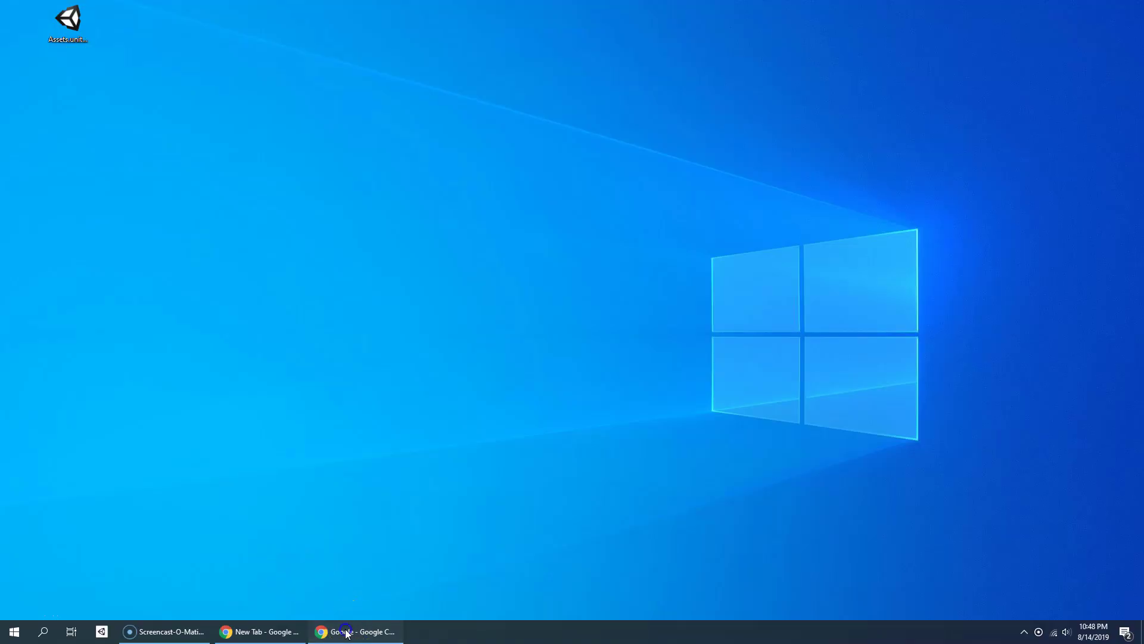
Search Google for "maxst" and open the official MAXST website.
{"action": "left_click", "coordinate": [346, 633]}
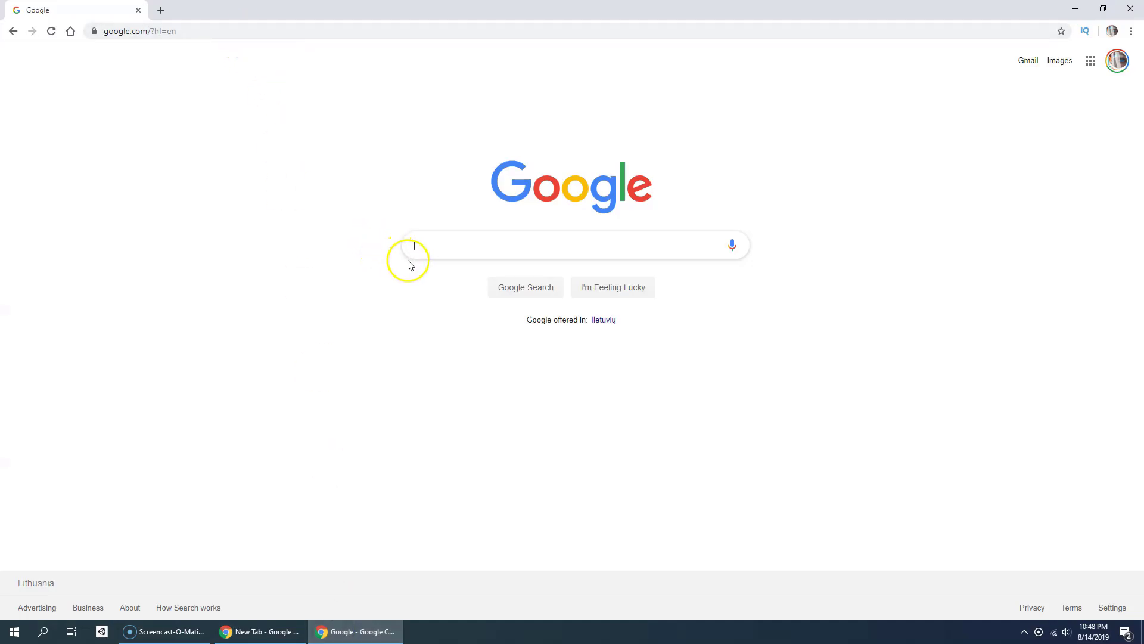
{"action": "type", "text": "maxst"}
{"action": "key", "text": "Return"}
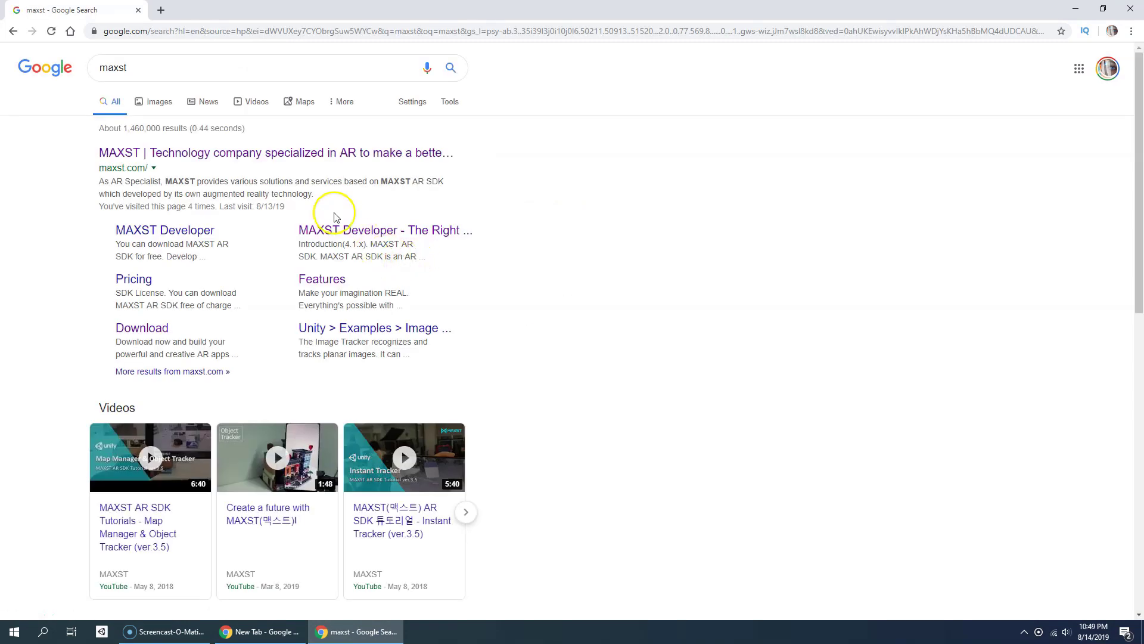
{"action": "left_click", "coordinate": [299, 154]}
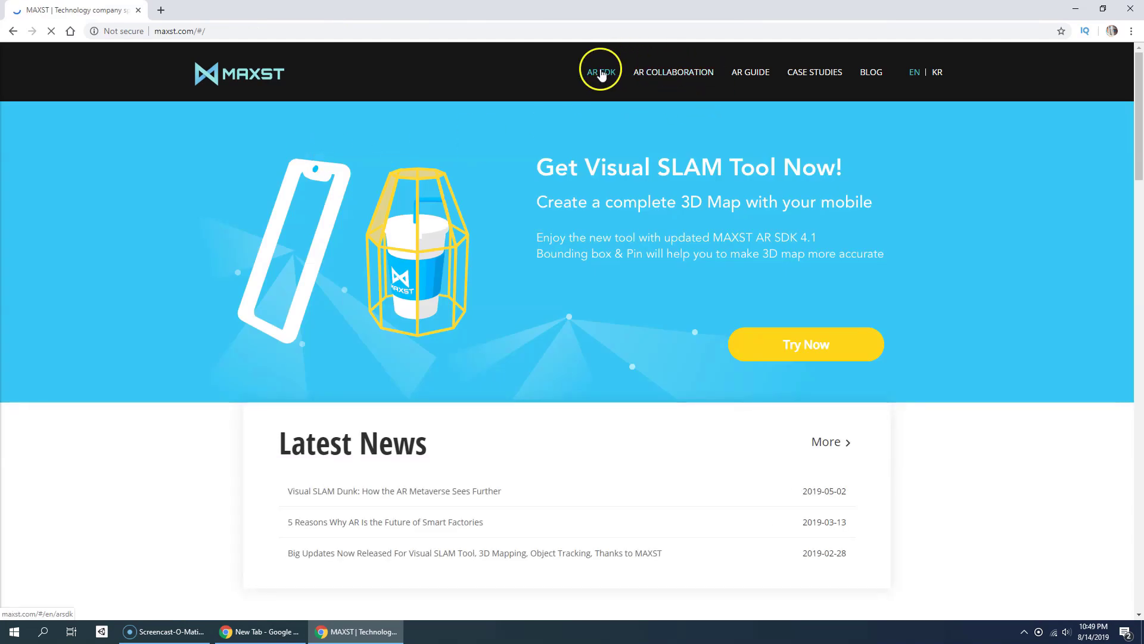
Open the AR SDK page on the MAXST website and continue to the MAXST Developer site.
{"action": "left_click", "coordinate": [601, 73]}
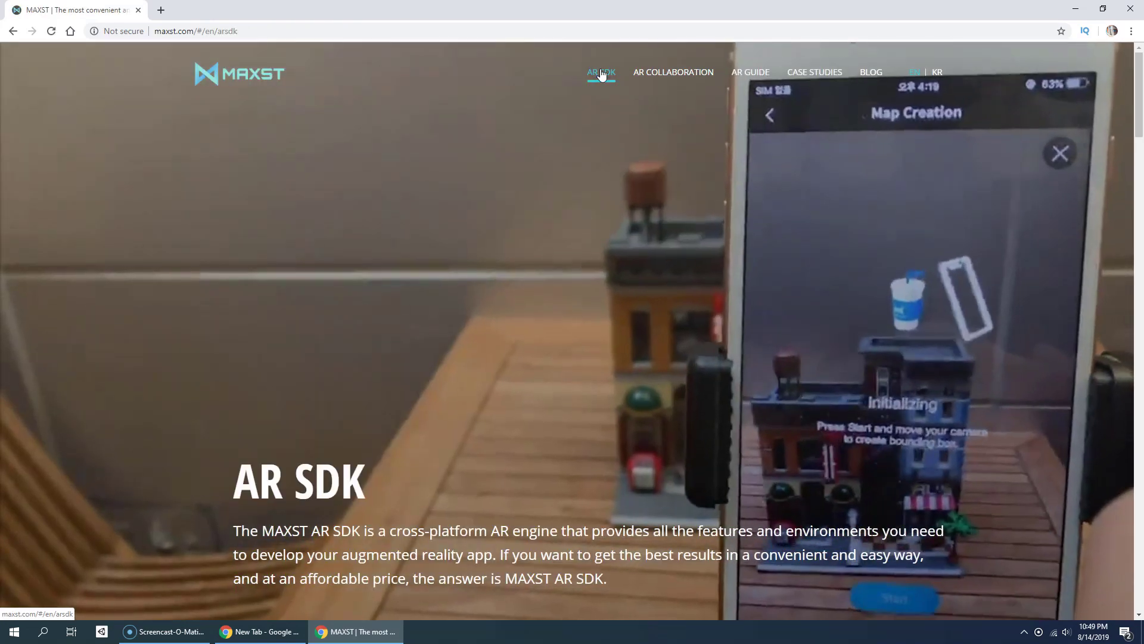
{"action": "scroll", "coordinate": [664, 255], "scroll_direction": "down", "scroll_amount": 9}
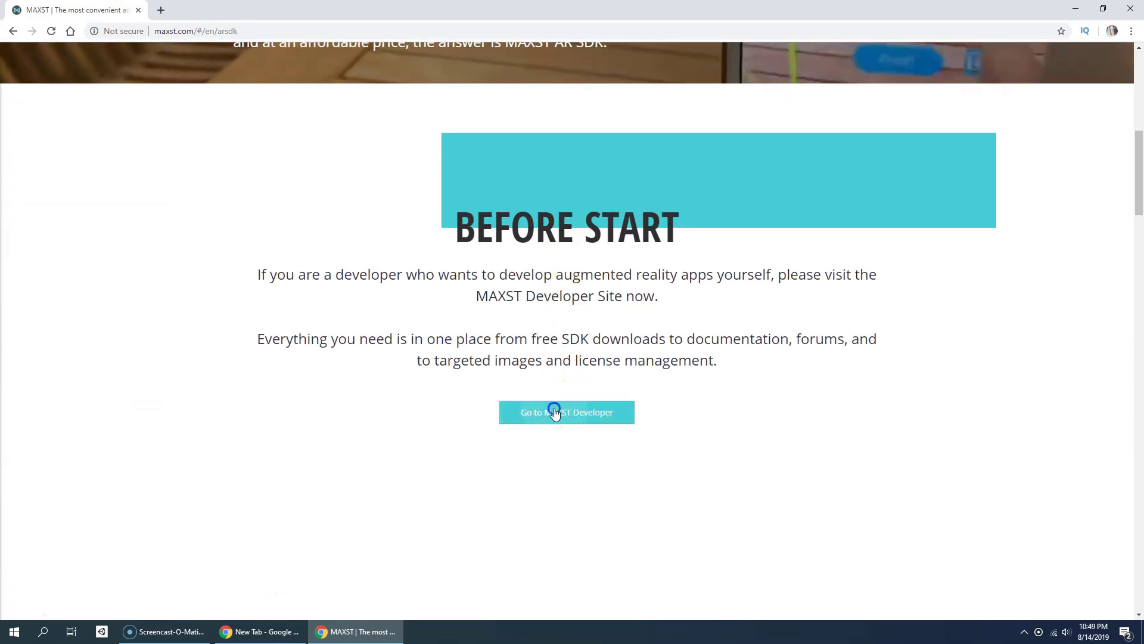
{"action": "left_click", "coordinate": [555, 410]}
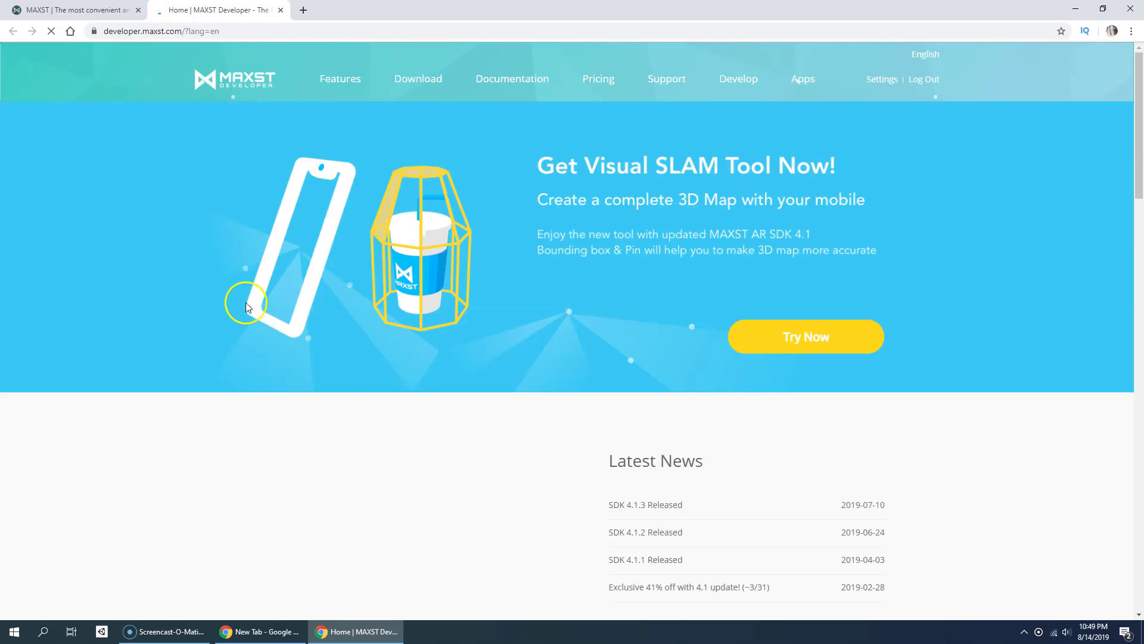
Open the Visual SLAM Tool App download page and review its description, store download options and supported devices.
{"action": "left_click", "coordinate": [417, 80]}
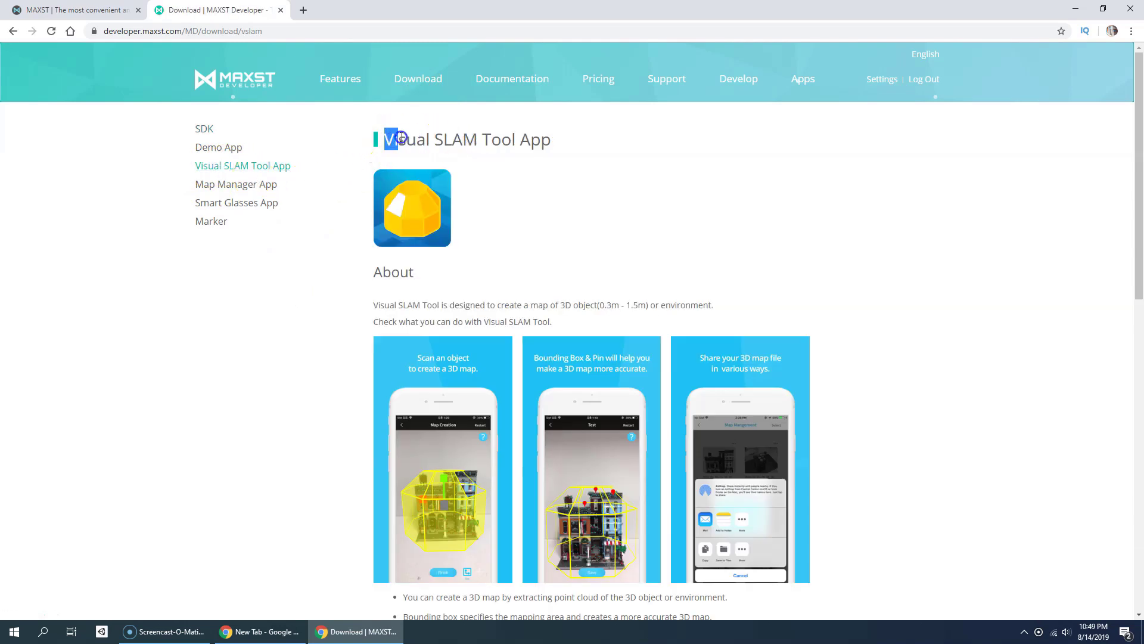
{"action": "scroll", "coordinate": [446, 199], "scroll_direction": "down", "scroll_amount": 8}
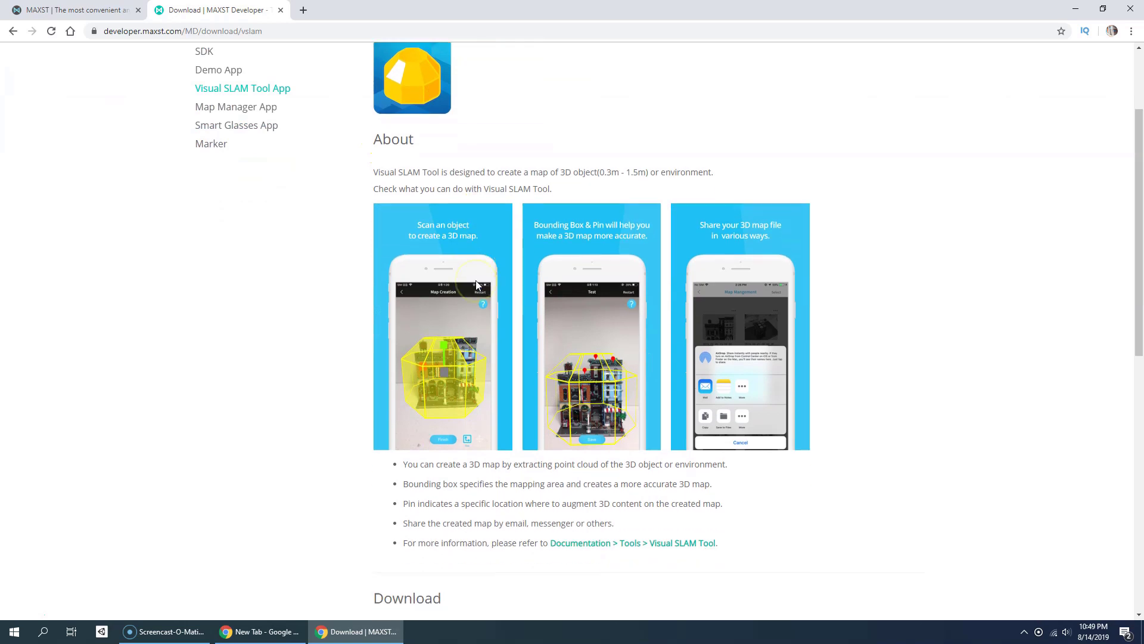
{"action": "scroll", "coordinate": [443, 298], "scroll_direction": "down", "scroll_amount": 2}
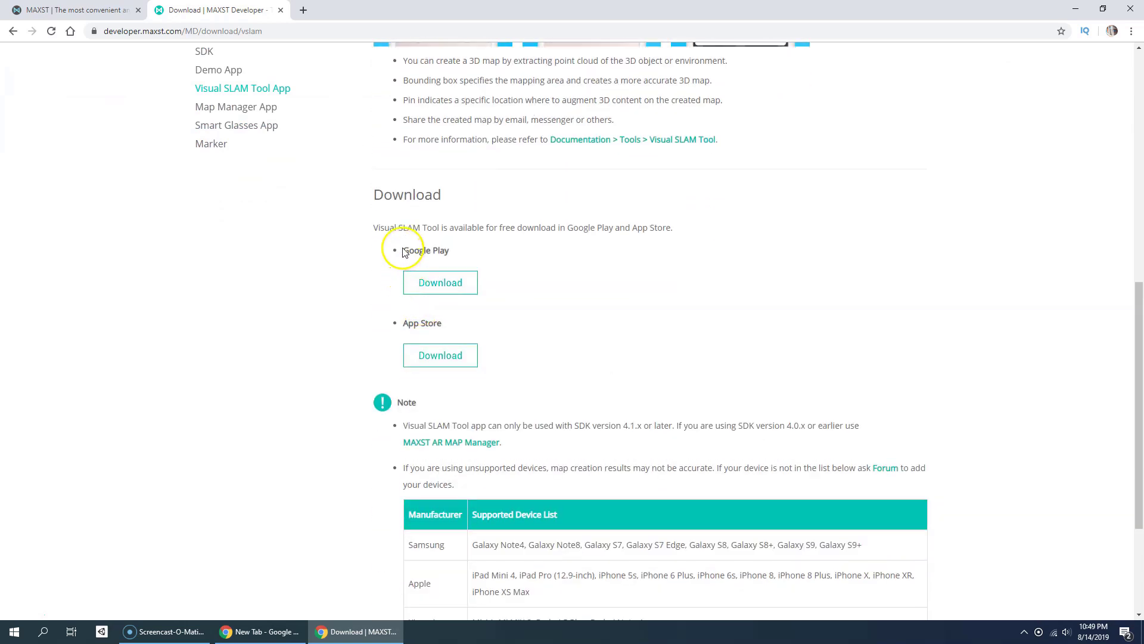
{"action": "scroll", "coordinate": [476, 337], "scroll_direction": "down", "scroll_amount": 3}
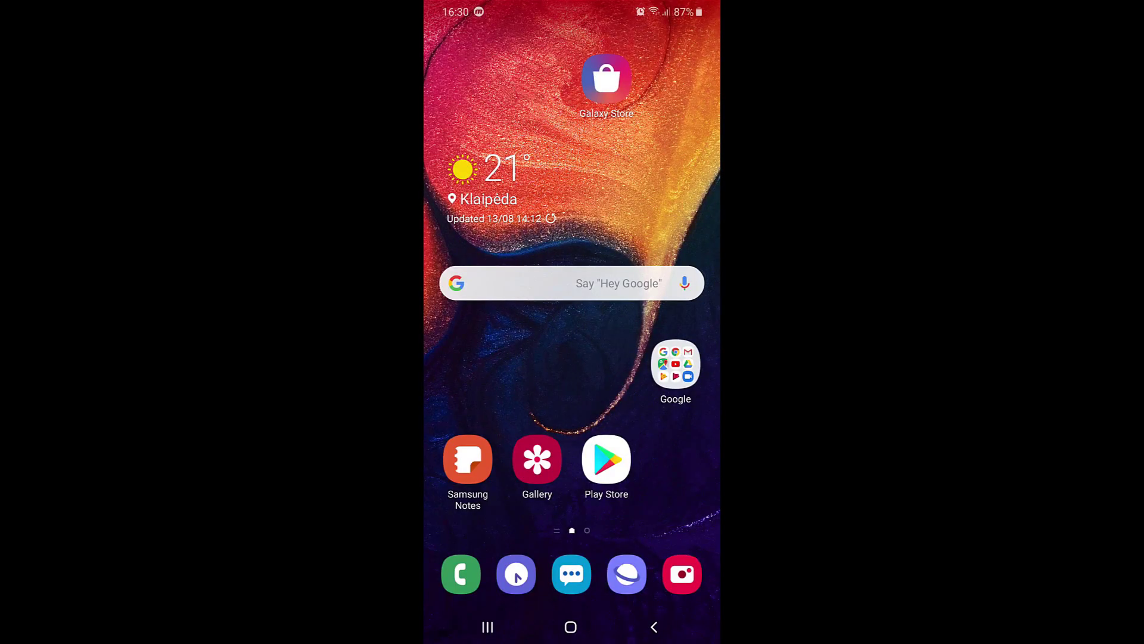
On the phone, find Visual SLAM Tool in the Play Store by searching "visual slam tool" and install it.
{"action": "left_click", "coordinate": [606, 458]}
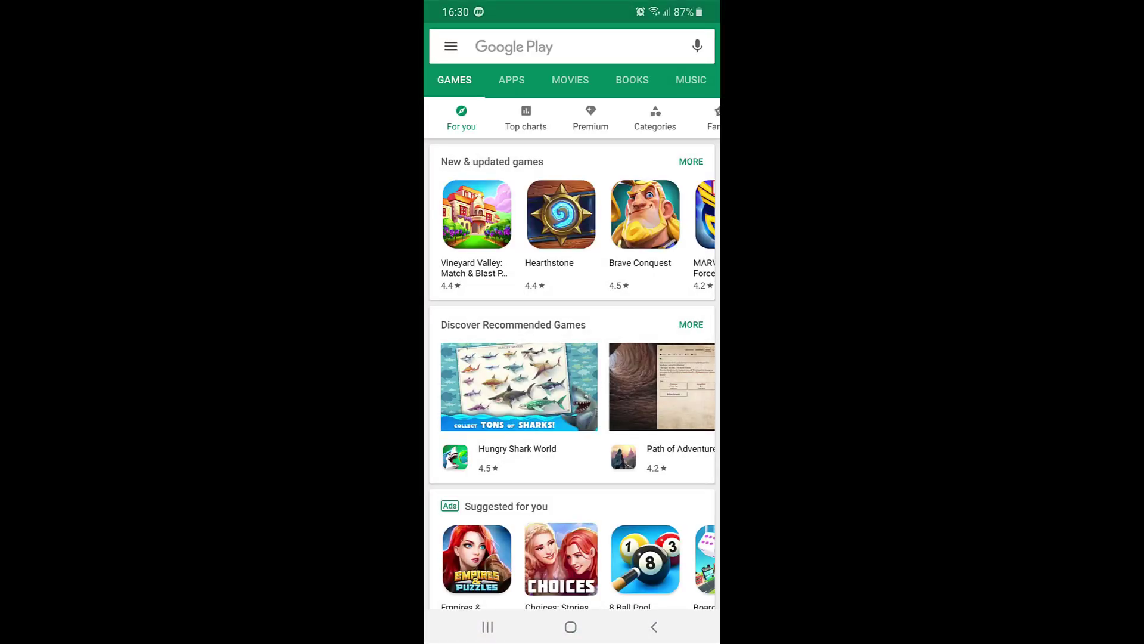
{"action": "left_click", "coordinate": [524, 46]}
{"action": "type", "text": "visual"}
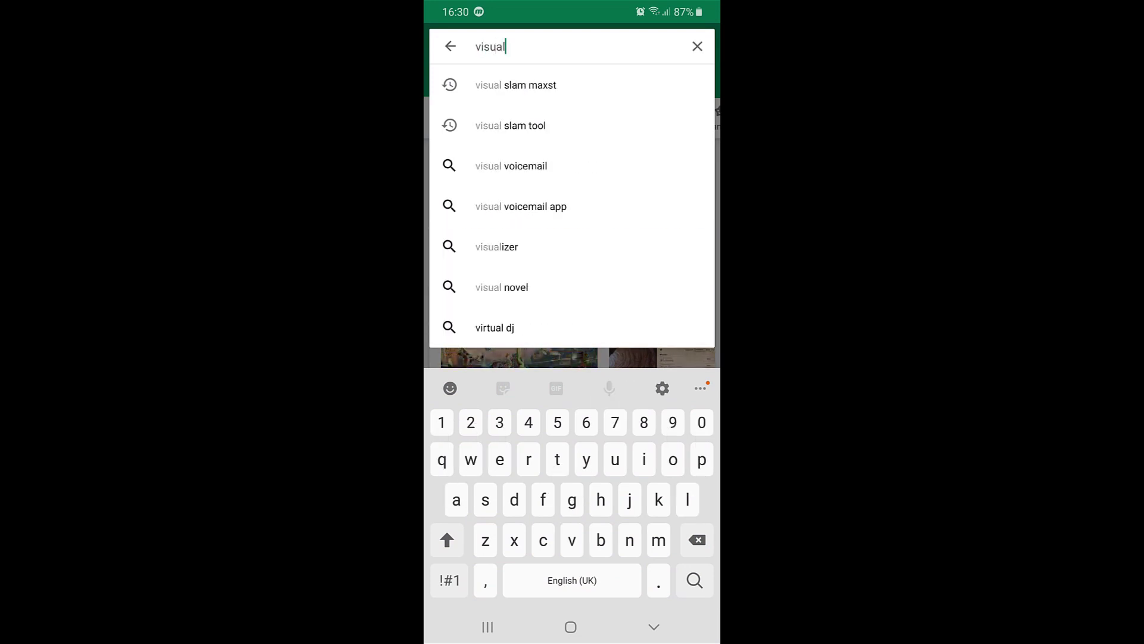
{"action": "left_click", "coordinate": [511, 126]}
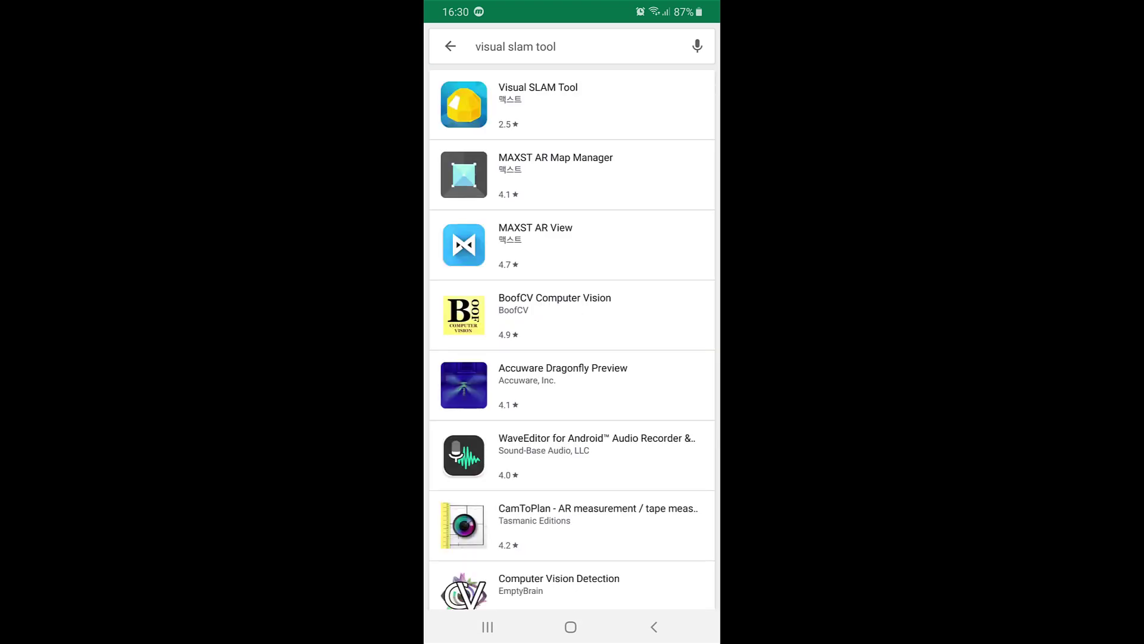
{"action": "left_click", "coordinate": [538, 104]}
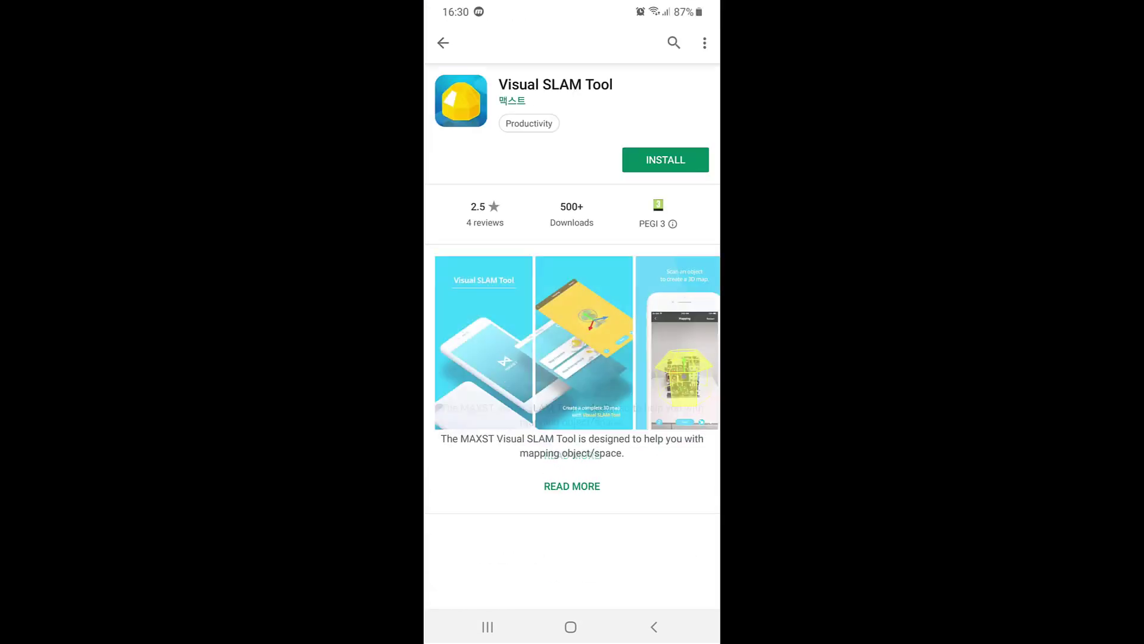
{"action": "left_click", "coordinate": [666, 160]}
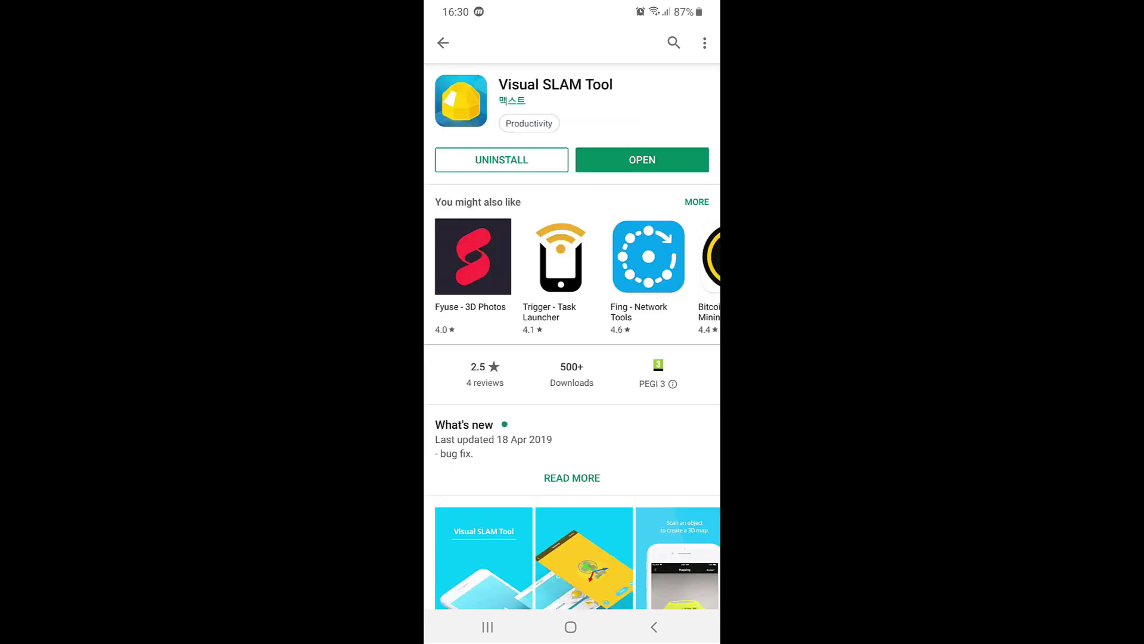
Launch Visual SLAM Tool, allow its permissions and start creating a map of the tea tin.
{"action": "left_click", "coordinate": [642, 159]}
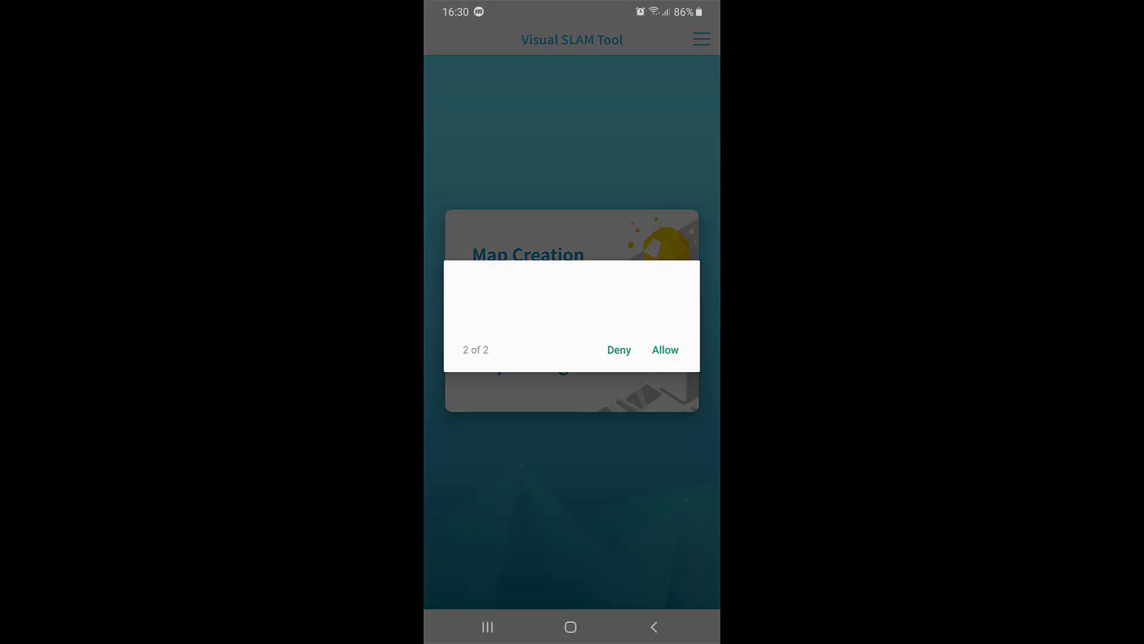
{"action": "left_click", "coordinate": [665, 349]}
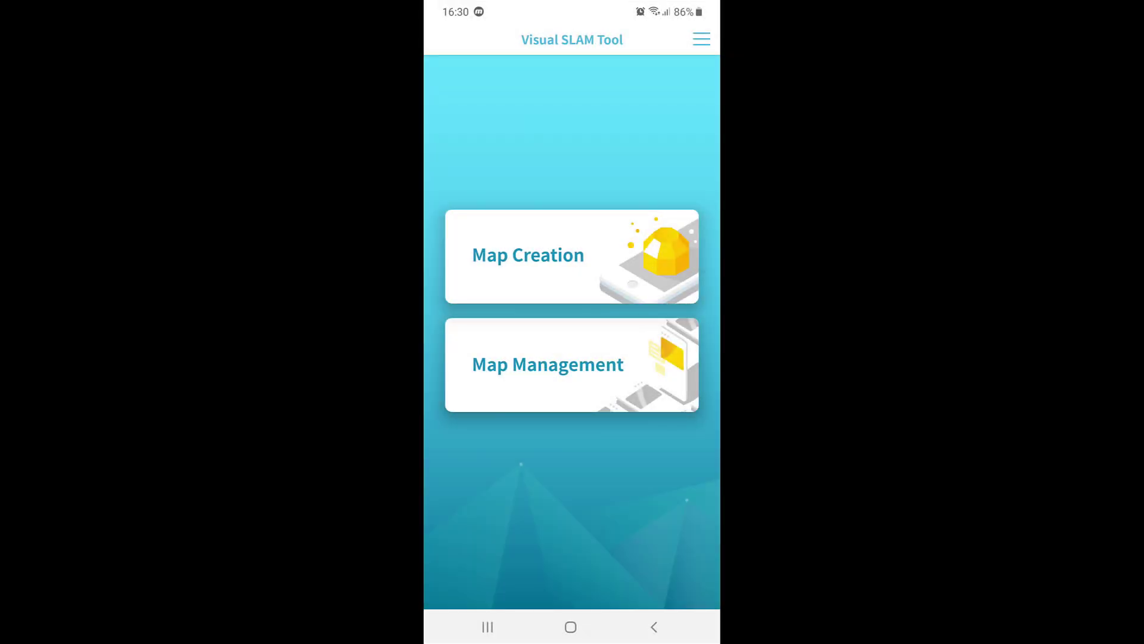
{"action": "left_click", "coordinate": [528, 255]}
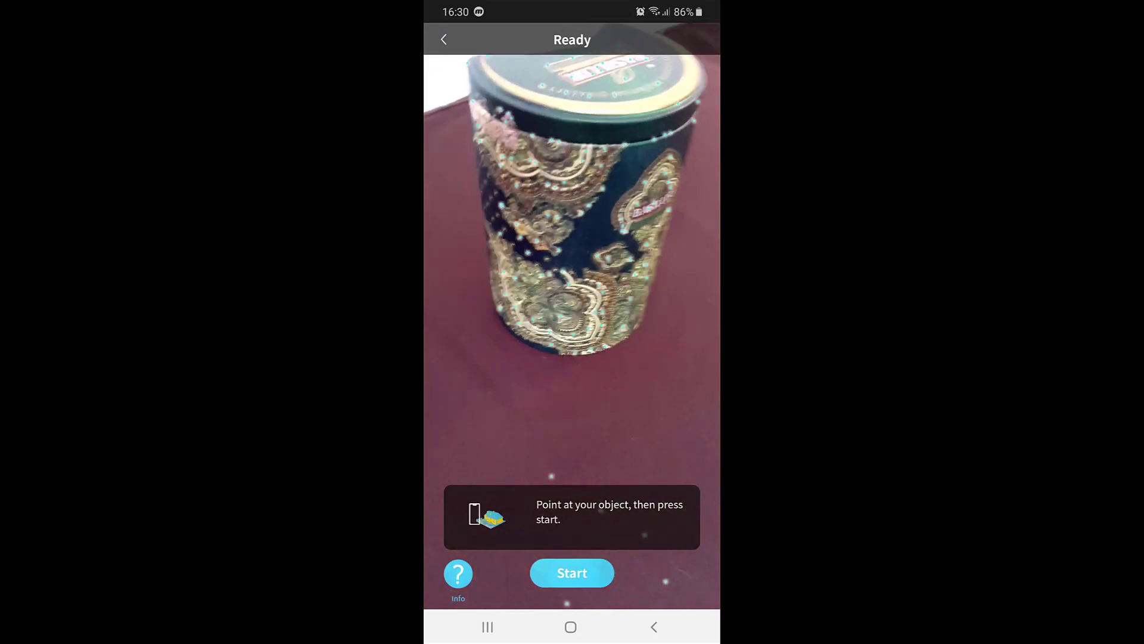
{"action": "left_click", "coordinate": [572, 572]}
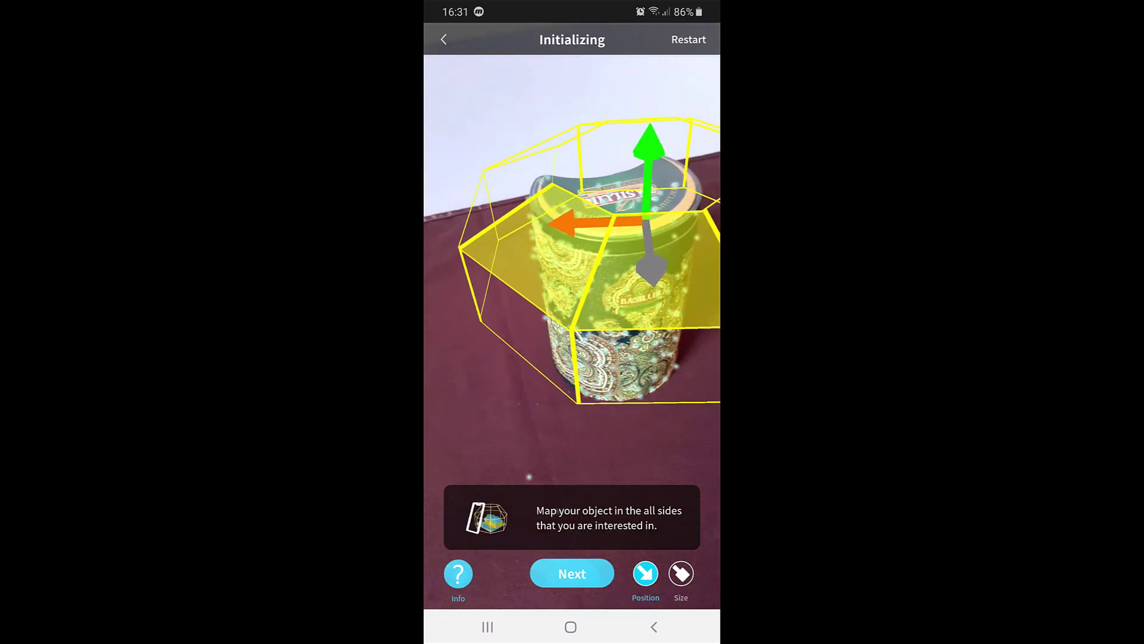
Adjust the size and position of the bounding box around the tin, scan its sides and proceed to pin placement.
{"action": "left_click", "coordinate": [680, 573]}
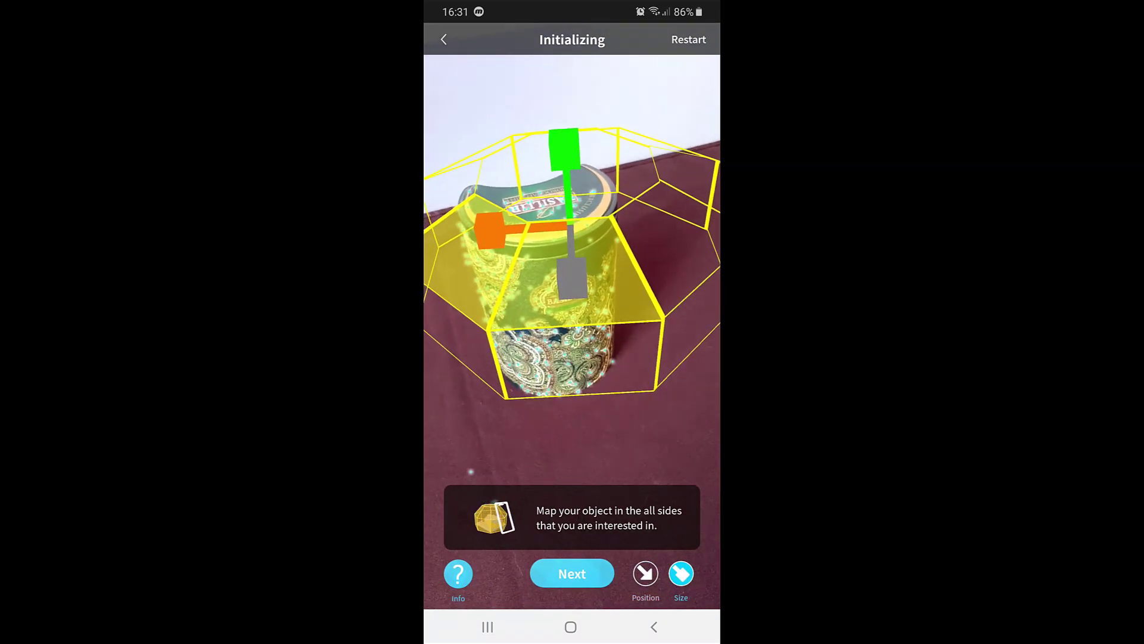
{"action": "left_click", "coordinate": [645, 573]}
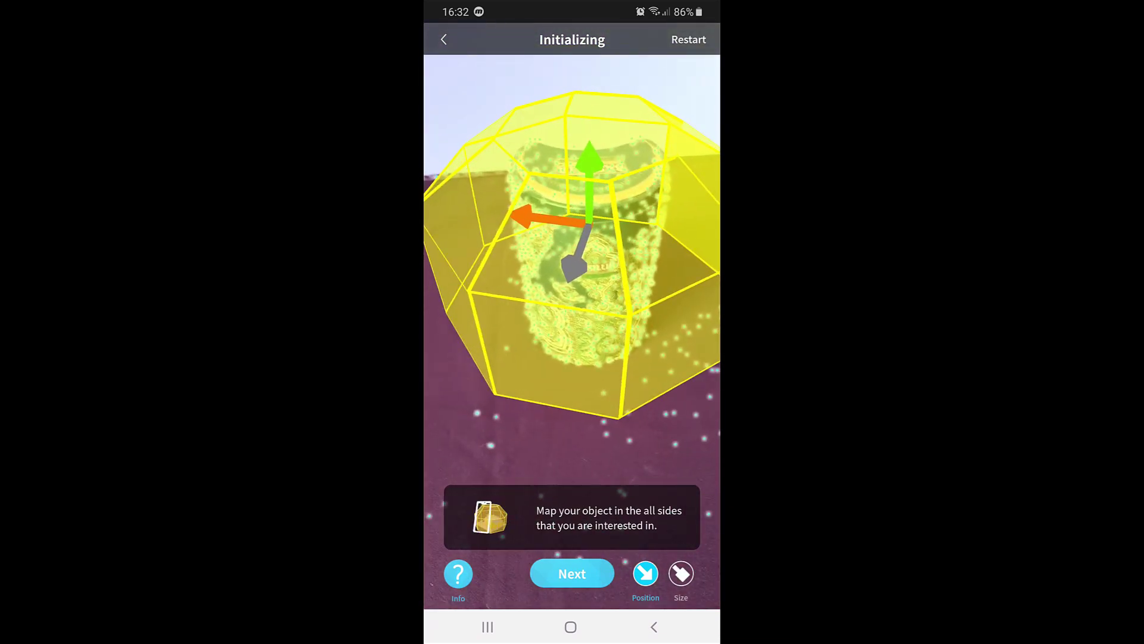
{"action": "left_click", "coordinate": [572, 574]}
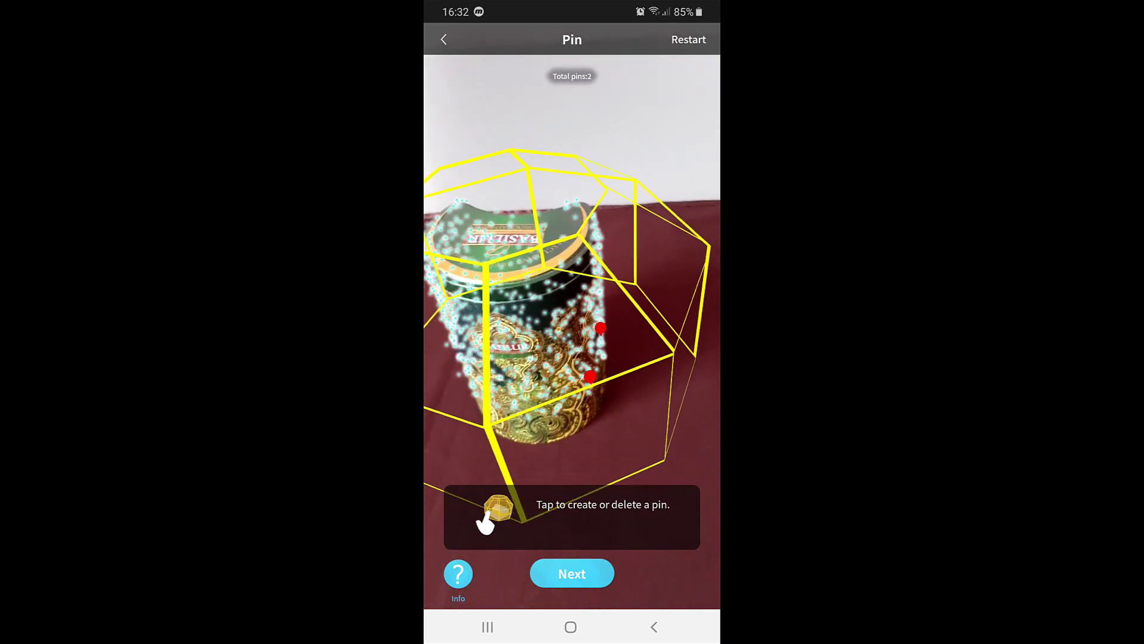
Try removing and placing pins on the tin's surface until four pins mark it.
{"action": "left_click", "coordinate": [582, 372]}
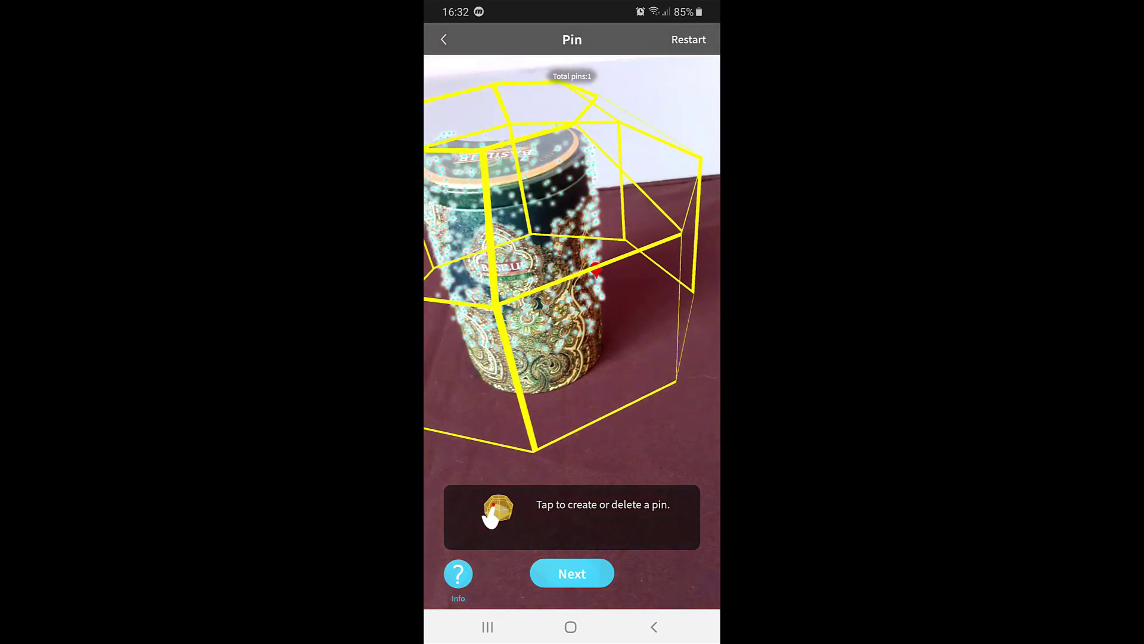
{"action": "left_click", "coordinate": [590, 312]}
{"action": "left_click", "coordinate": [601, 264]}
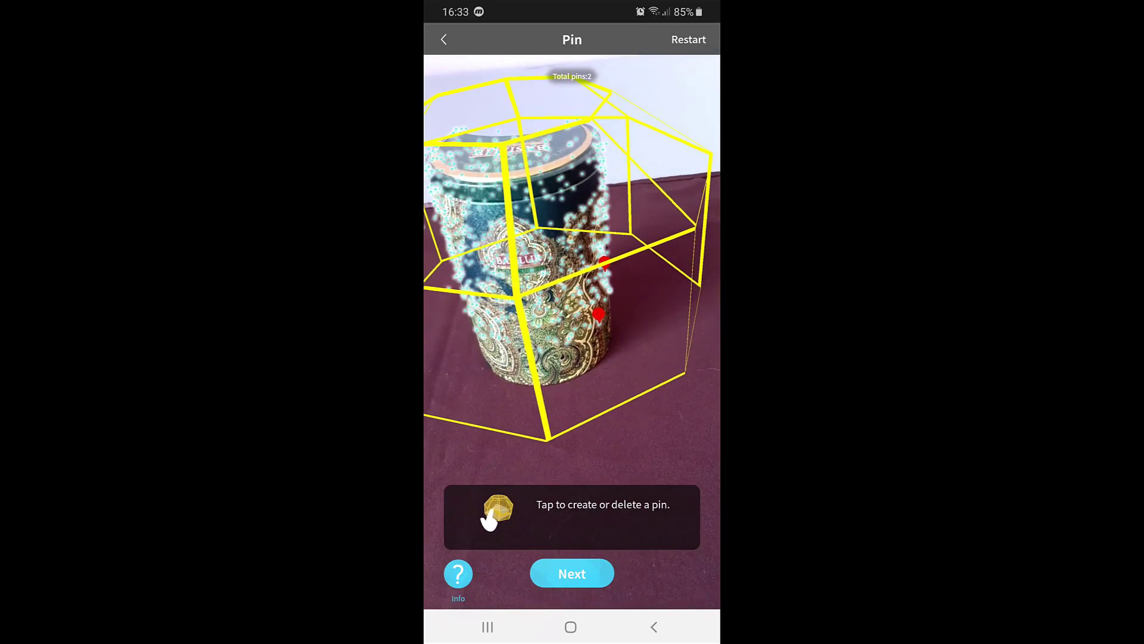
{"action": "left_click", "coordinate": [599, 315]}
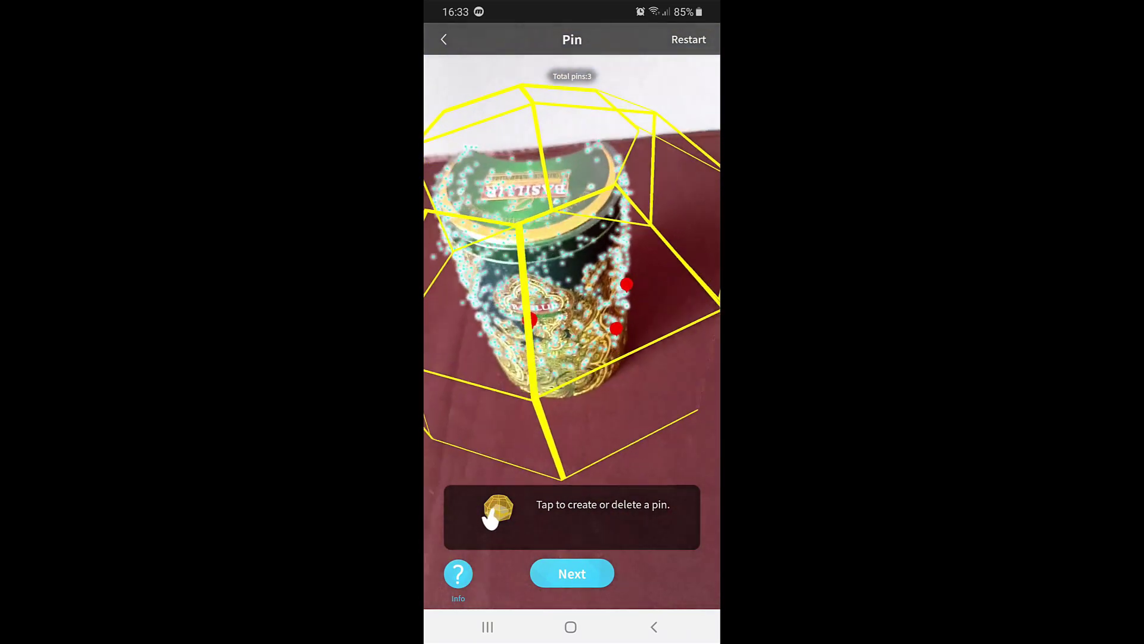
{"action": "left_click", "coordinate": [590, 388]}
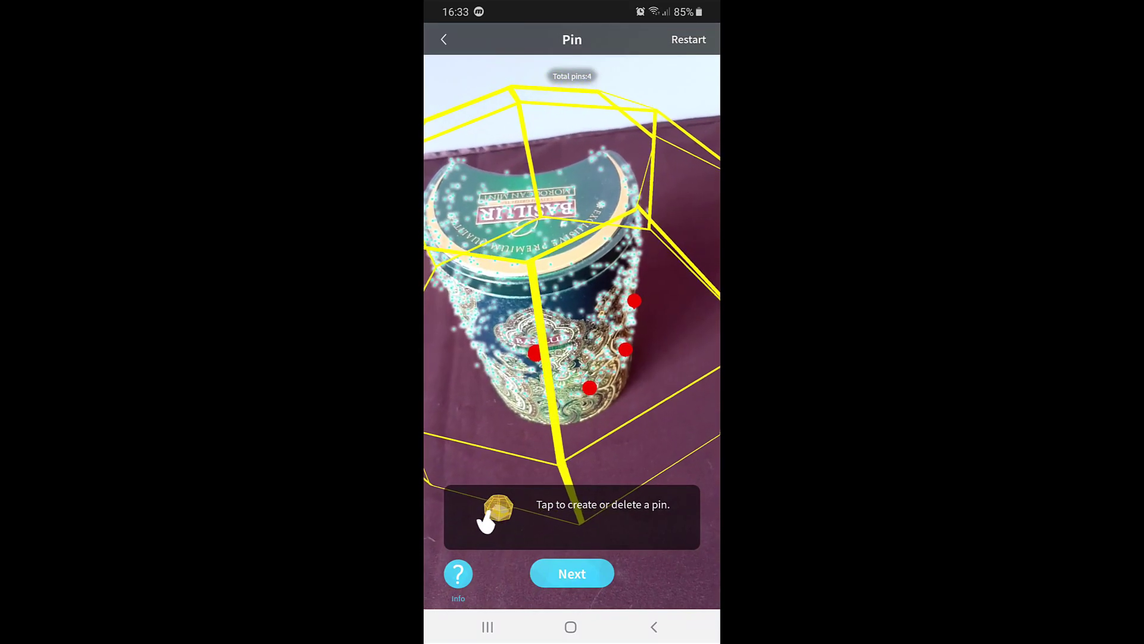
Delete all four pins from the tin.
{"action": "left_click", "coordinate": [590, 388]}
{"action": "left_click", "coordinate": [625, 351]}
{"action": "left_click", "coordinate": [636, 305]}
{"action": "left_click", "coordinate": [529, 360]}
Place new pins across the right side, front label and left side of the tin.
{"action": "left_click", "coordinate": [633, 313]}
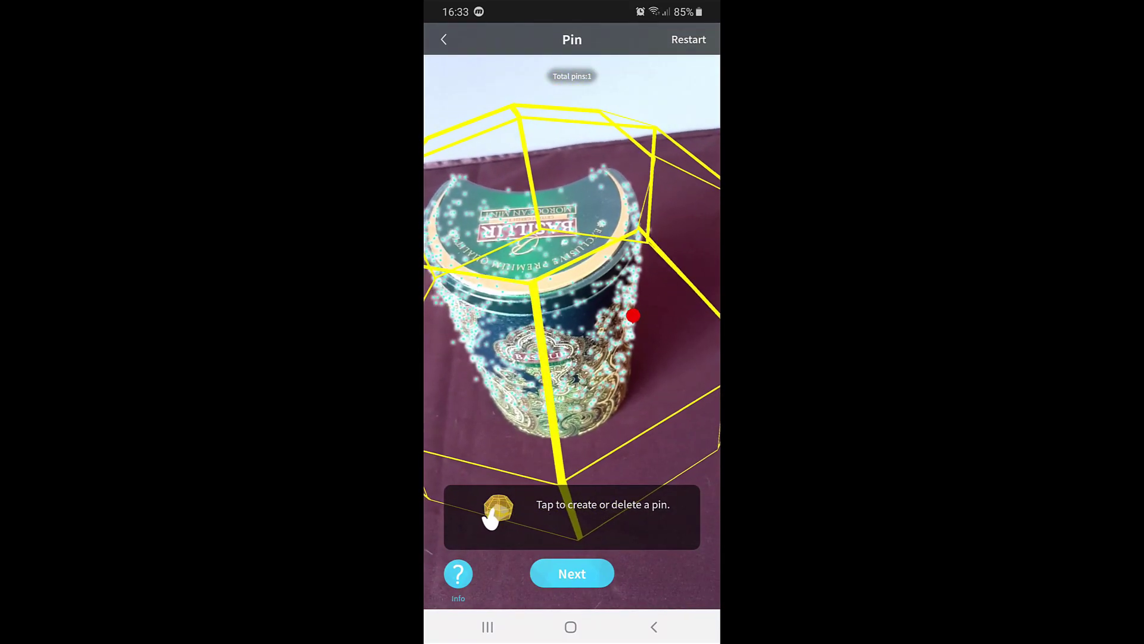
{"action": "left_click", "coordinate": [625, 358]}
{"action": "left_click", "coordinate": [591, 390]}
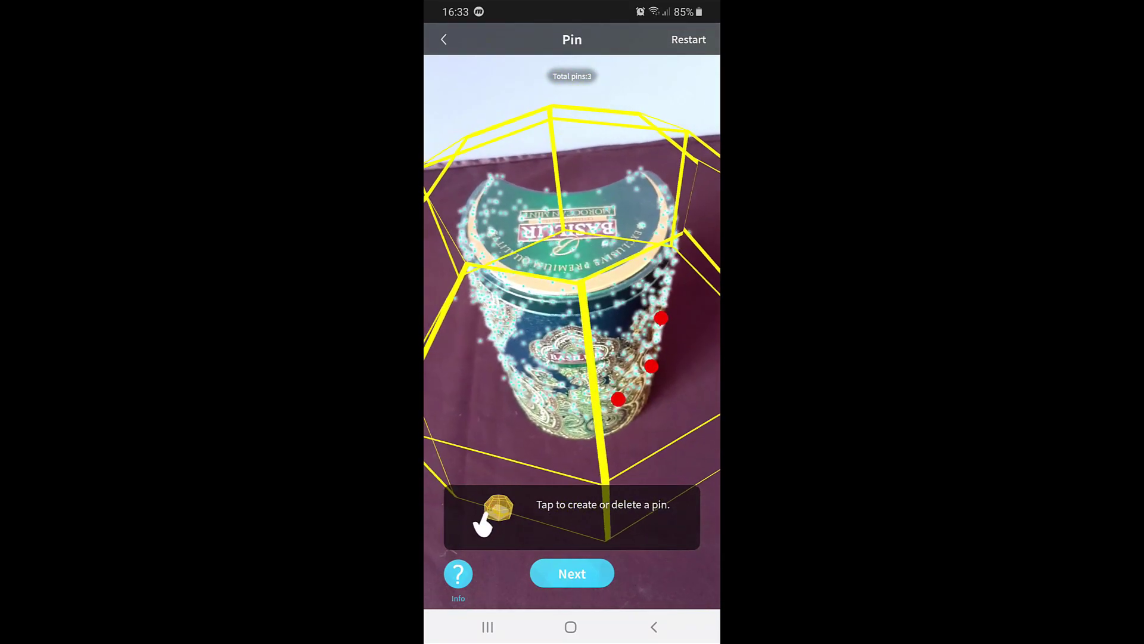
{"action": "left_click", "coordinate": [570, 331]}
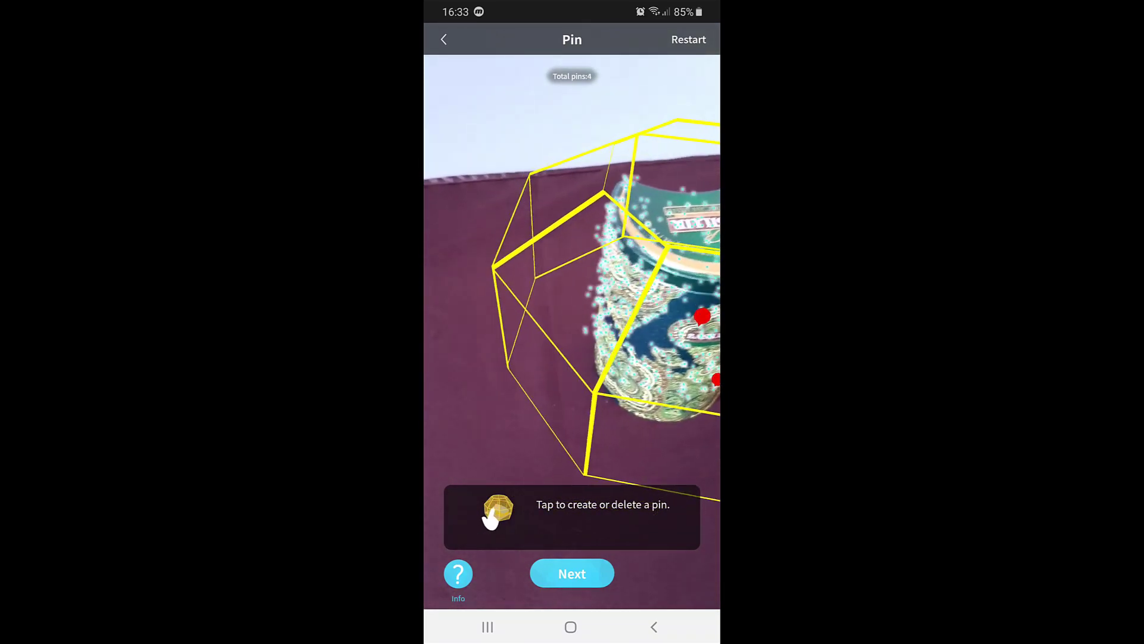
{"action": "left_click", "coordinate": [621, 399]}
{"action": "left_click", "coordinate": [600, 366]}
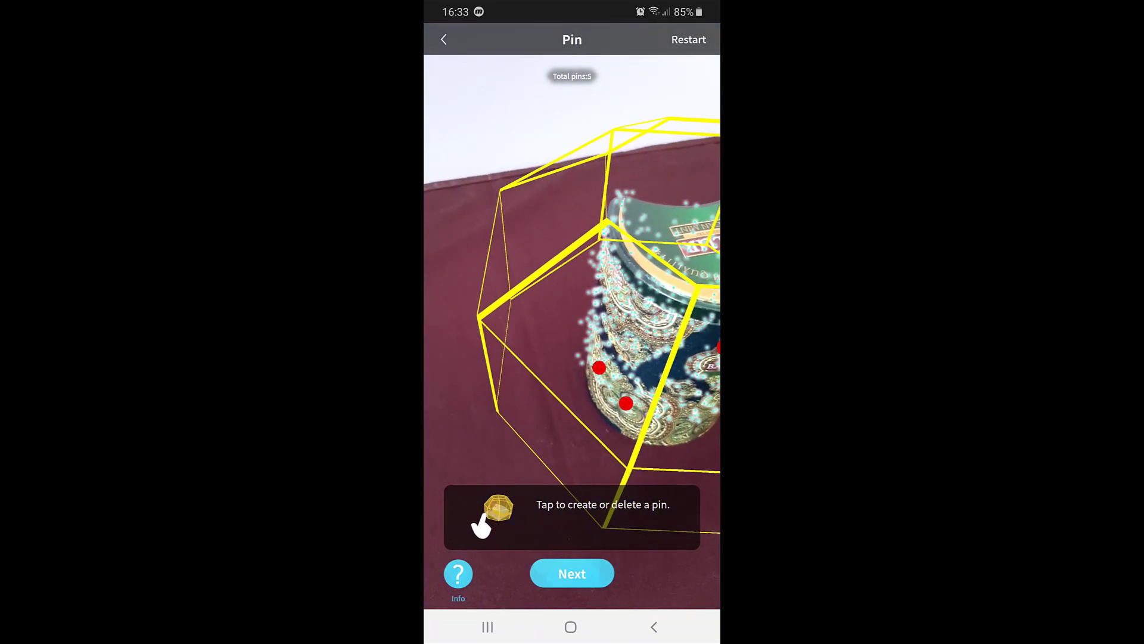
{"action": "left_click", "coordinate": [583, 318]}
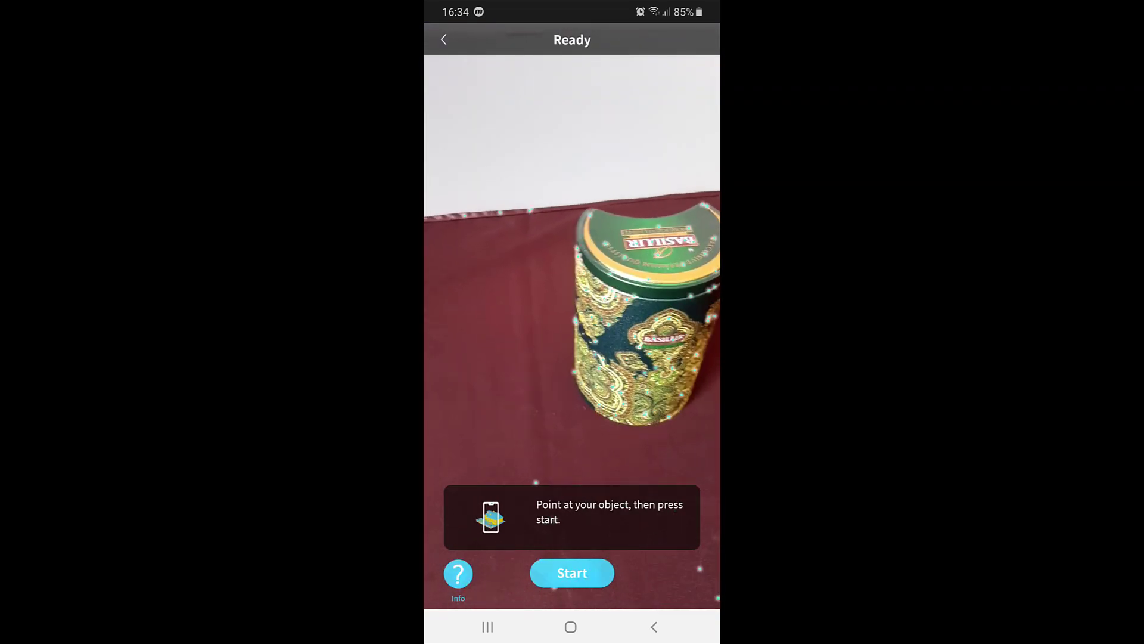
Open the saved map obj_190813_1.3dmap in Map Management and share it as an attachment to a new Gmail message.
{"action": "left_click", "coordinate": [443, 39]}
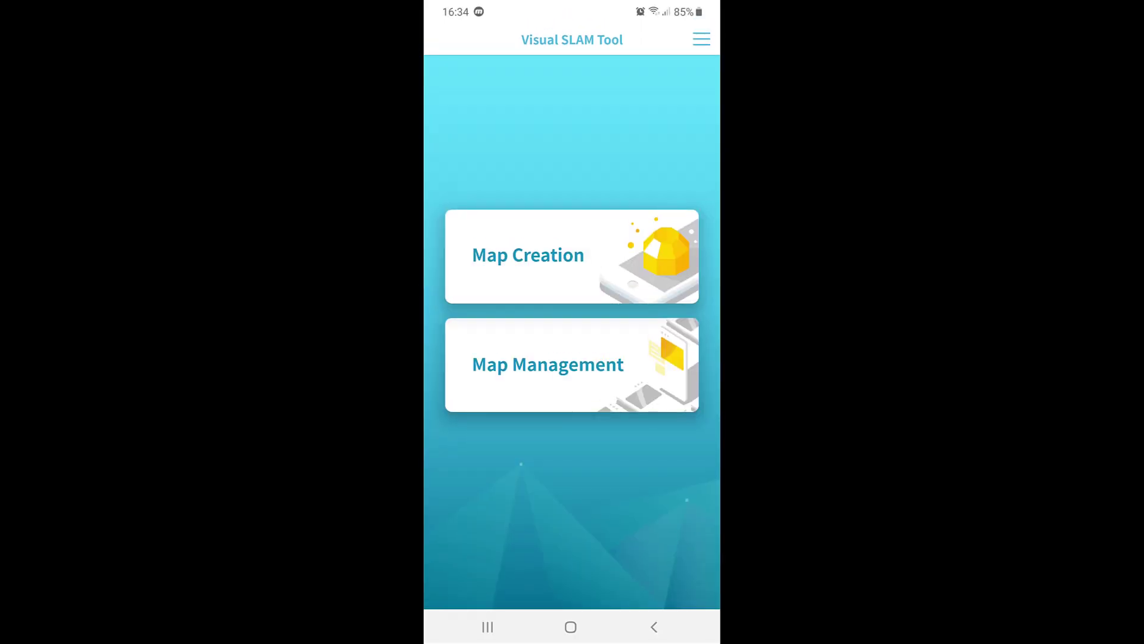
{"action": "left_click", "coordinate": [572, 364]}
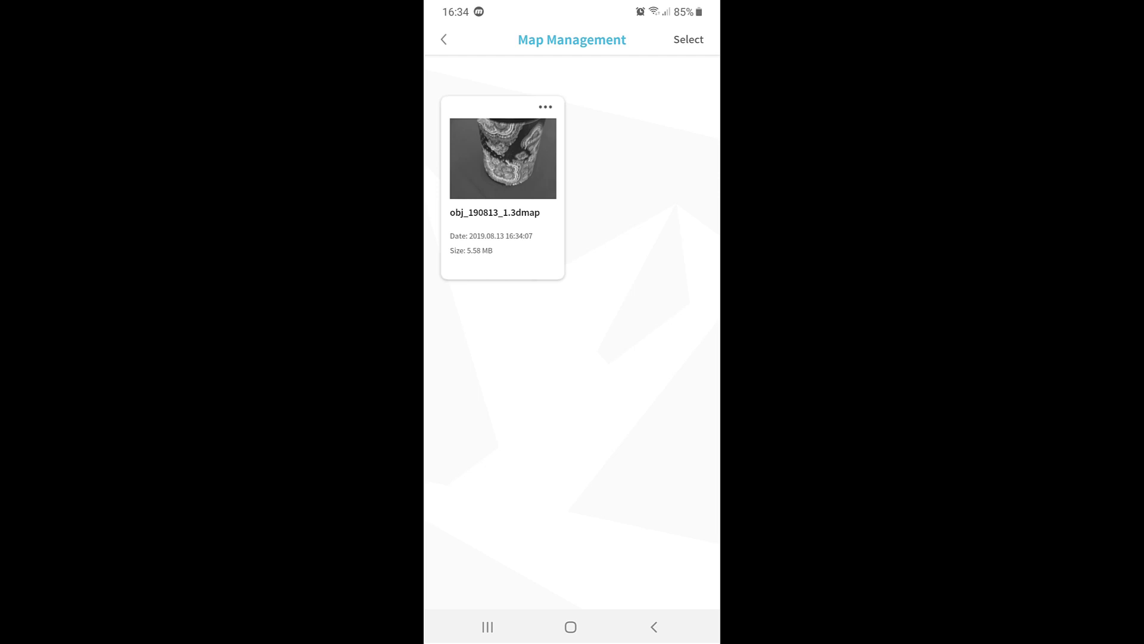
{"action": "left_click", "coordinate": [502, 178]}
{"action": "left_click", "coordinate": [546, 107]}
{"action": "left_click", "coordinate": [571, 317]}
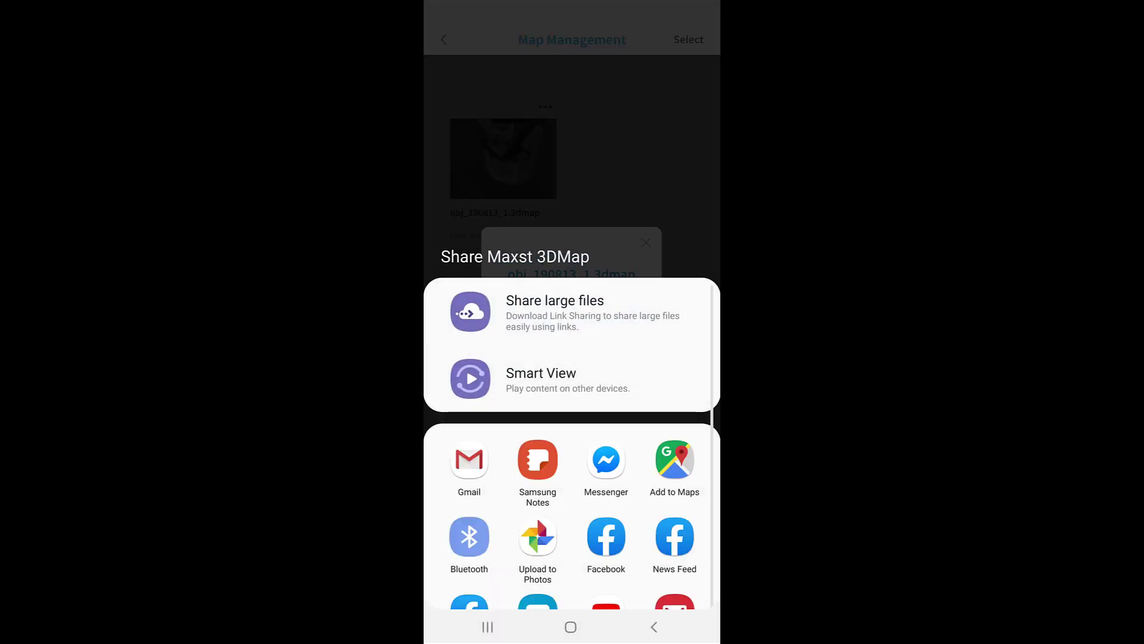
{"action": "left_click", "coordinate": [469, 465]}
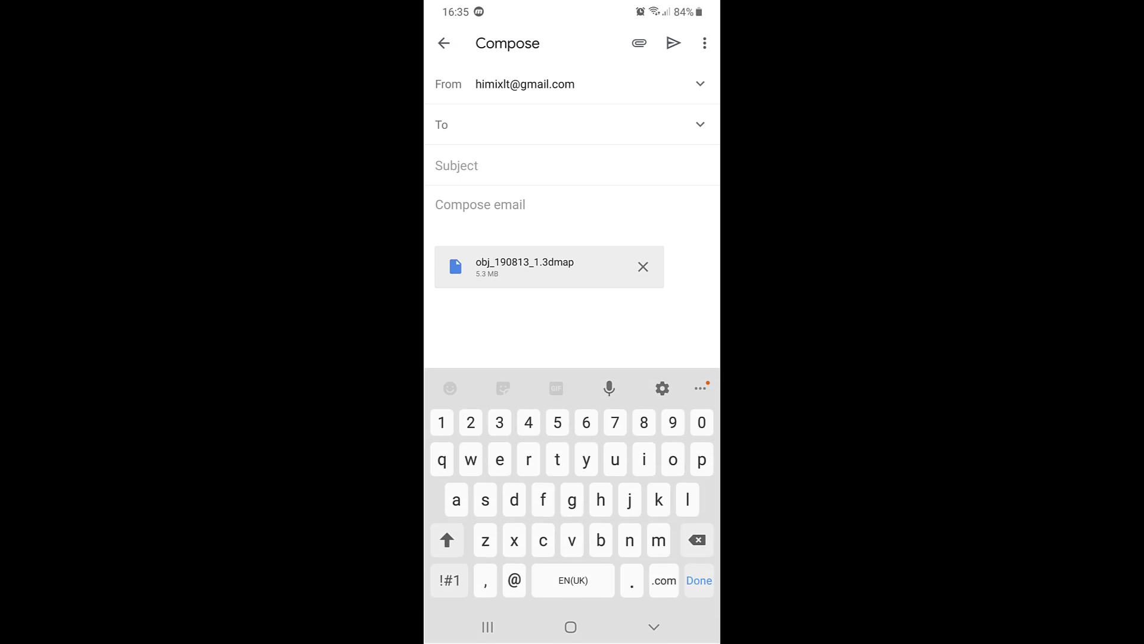
Address the message to the sender's own e-mail account, set the subject to MAP, send it, and leave Map Management.
{"action": "type", "text": "hi"}
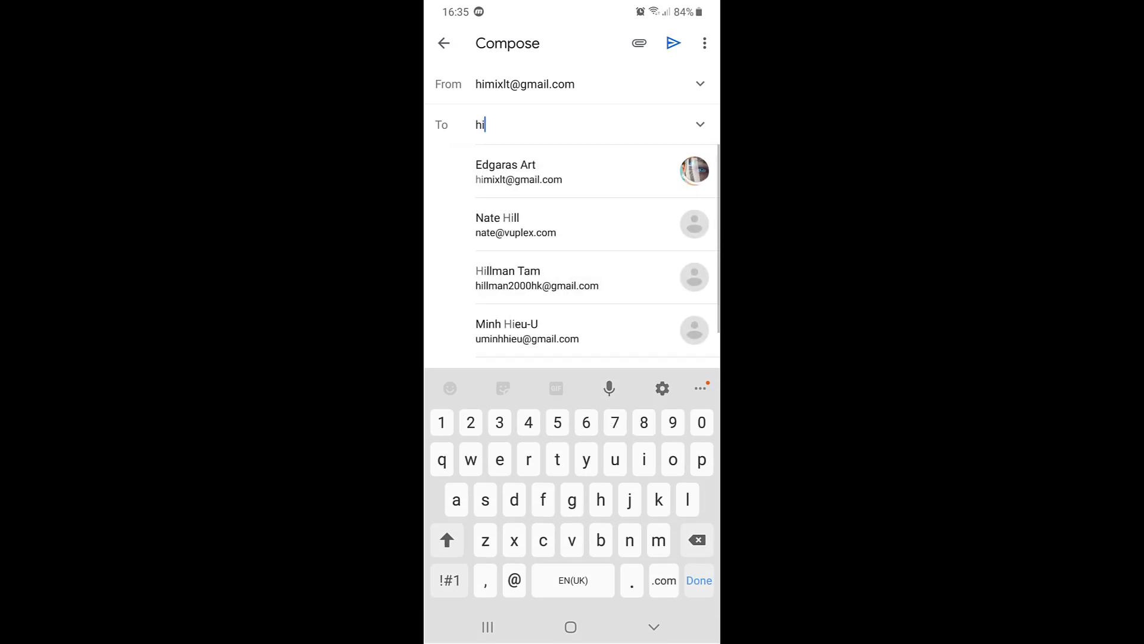
{"action": "left_click", "coordinate": [518, 171]}
{"action": "left_click", "coordinate": [456, 166]}
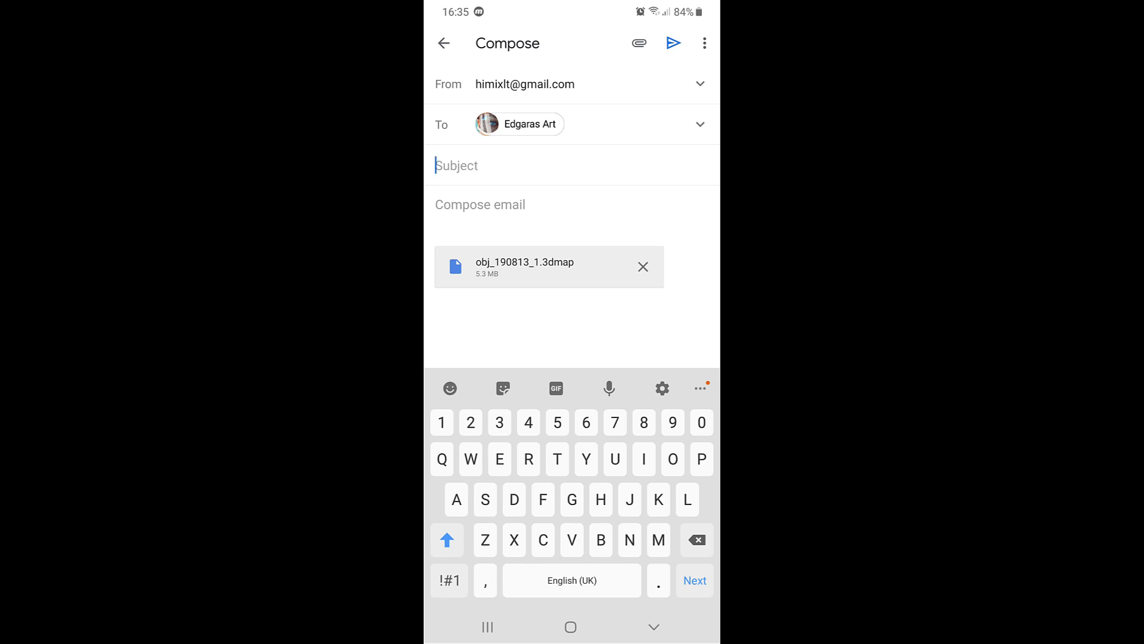
{"action": "left_click", "coordinate": [446, 540]}
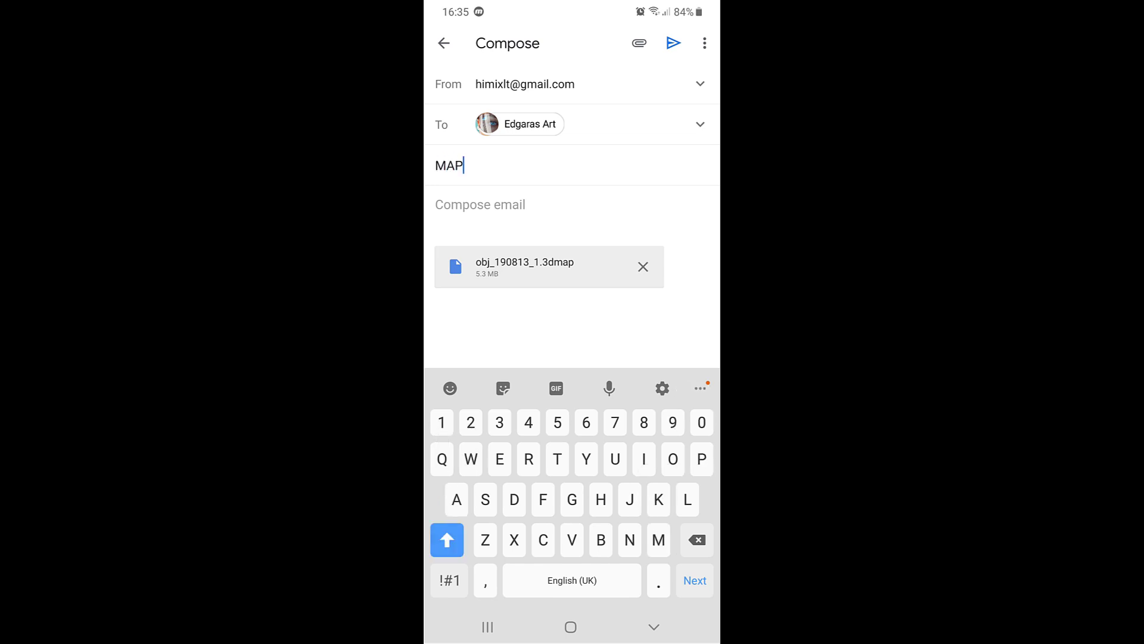
{"action": "left_click", "coordinate": [673, 43]}
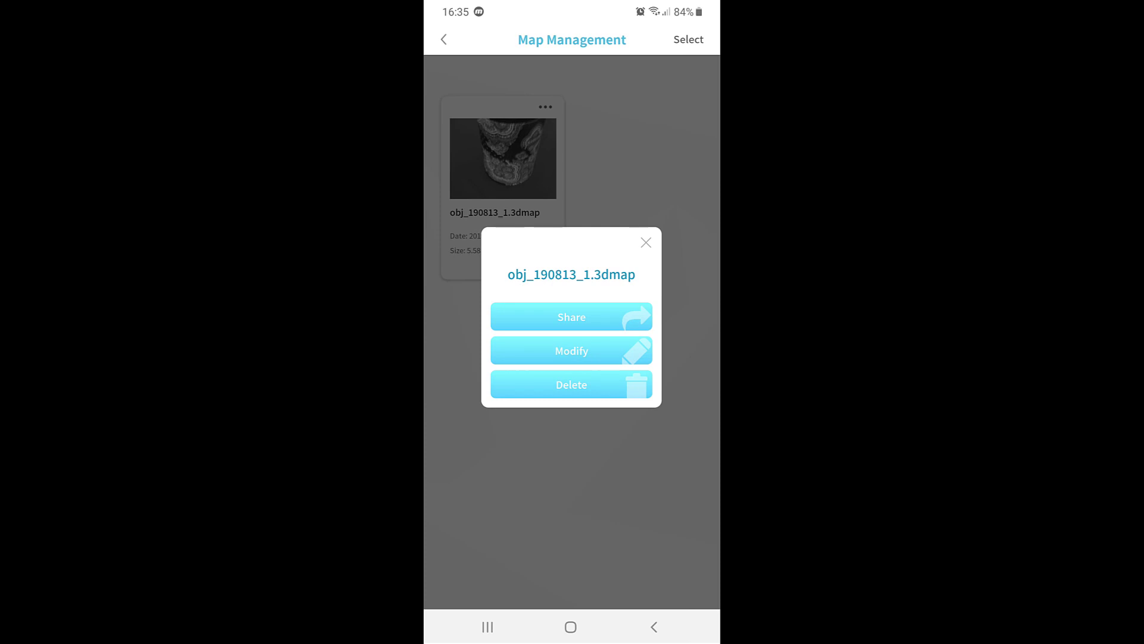
{"action": "left_click", "coordinate": [646, 242]}
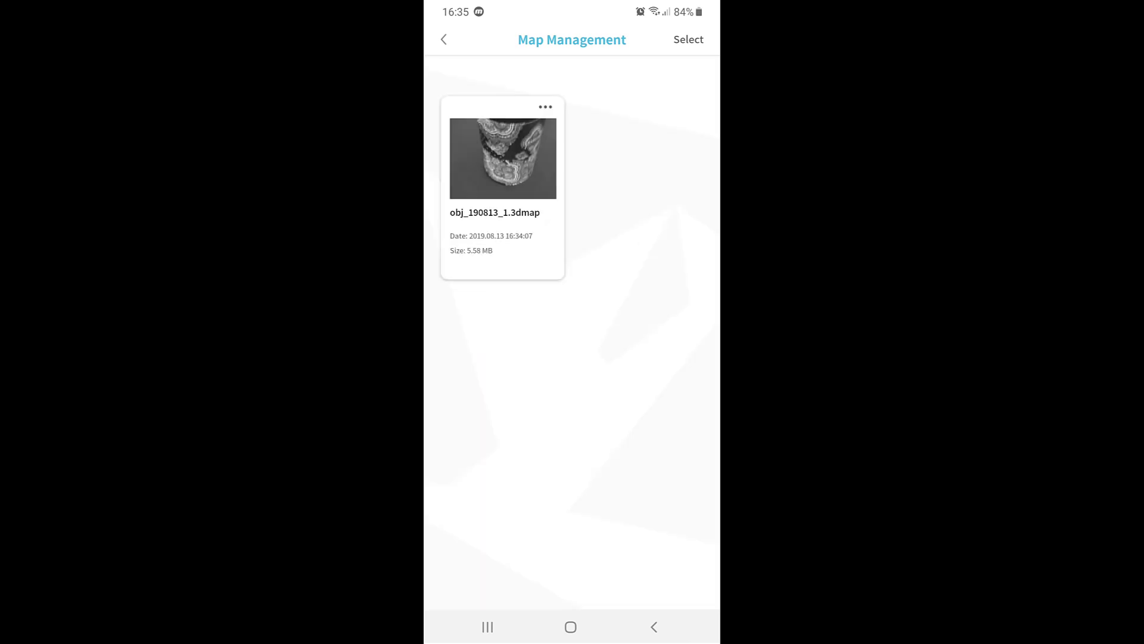
{"action": "left_click", "coordinate": [443, 39]}
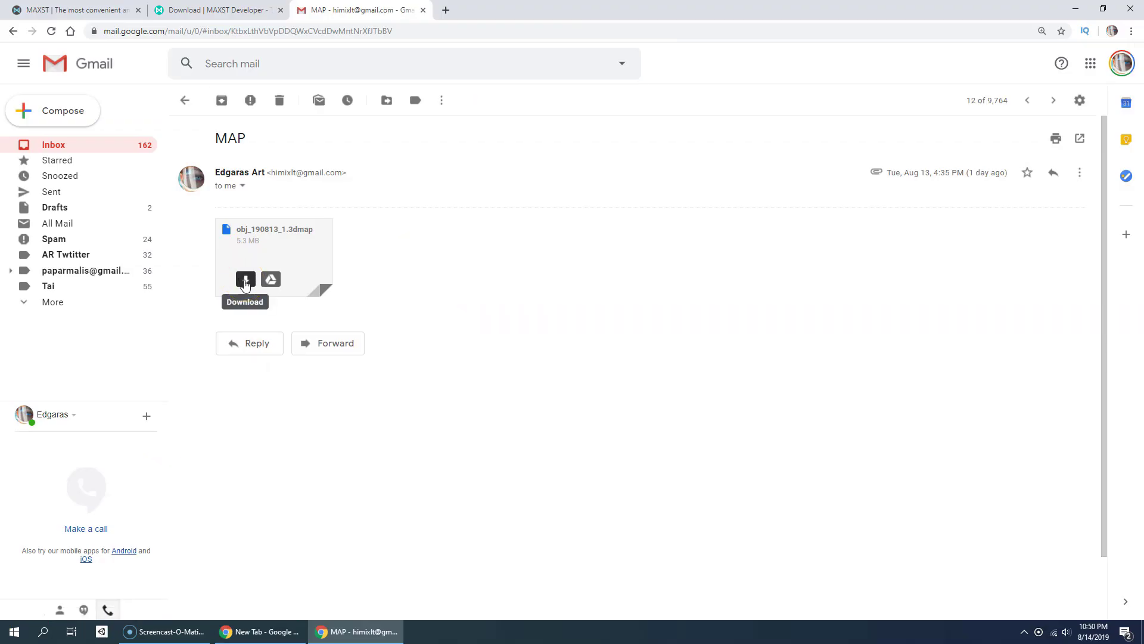
On the PC, download obj_190813_1.3dmap from the MAP e-mail and the Unity package MAXSTARSDK_Unity_4.1.3 from the MAXST developer site.
{"action": "left_click", "coordinate": [245, 280]}
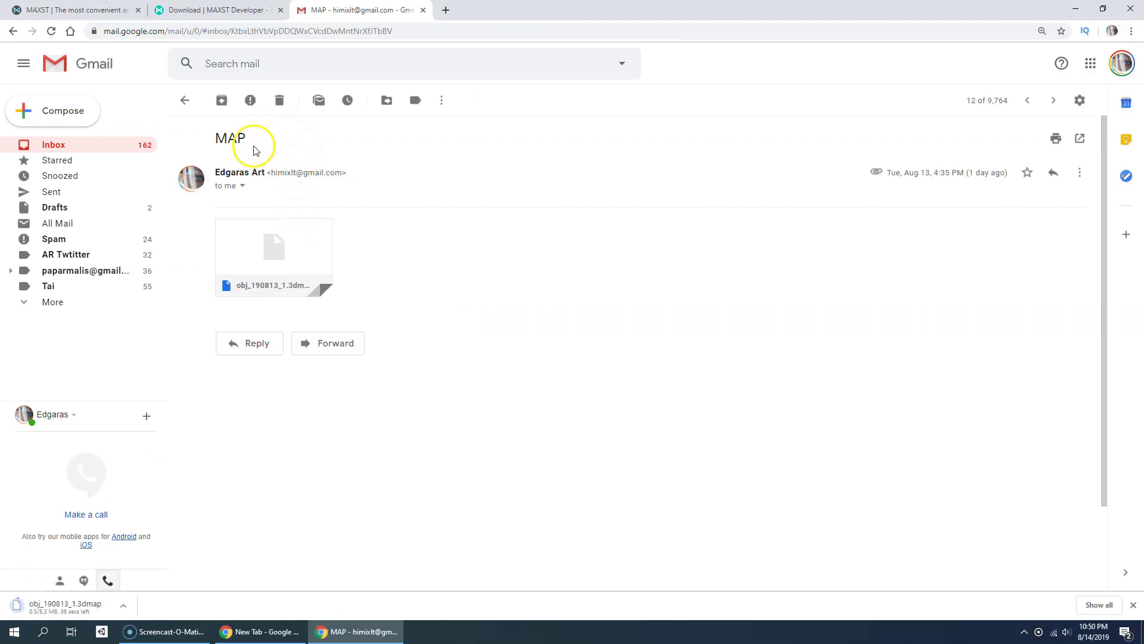
{"action": "key", "text": "ctrl+shift+Tab"}
{"action": "scroll", "coordinate": [296, 340], "scroll_direction": "up", "scroll_amount": 3}
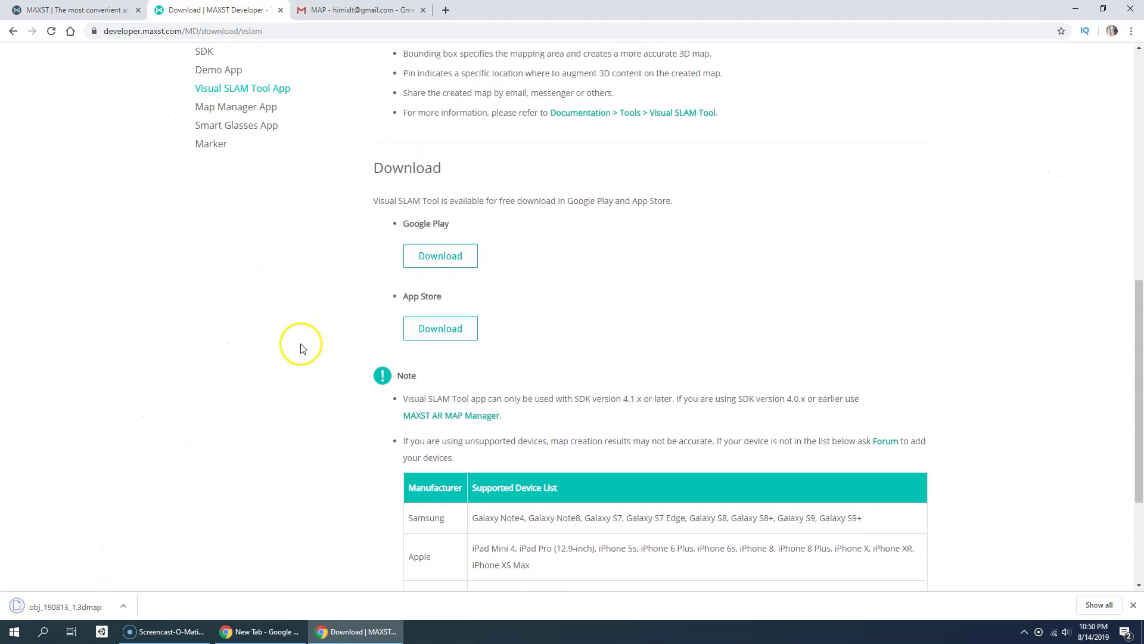
{"action": "scroll", "coordinate": [476, 351], "scroll_direction": "up", "scroll_amount": 9}
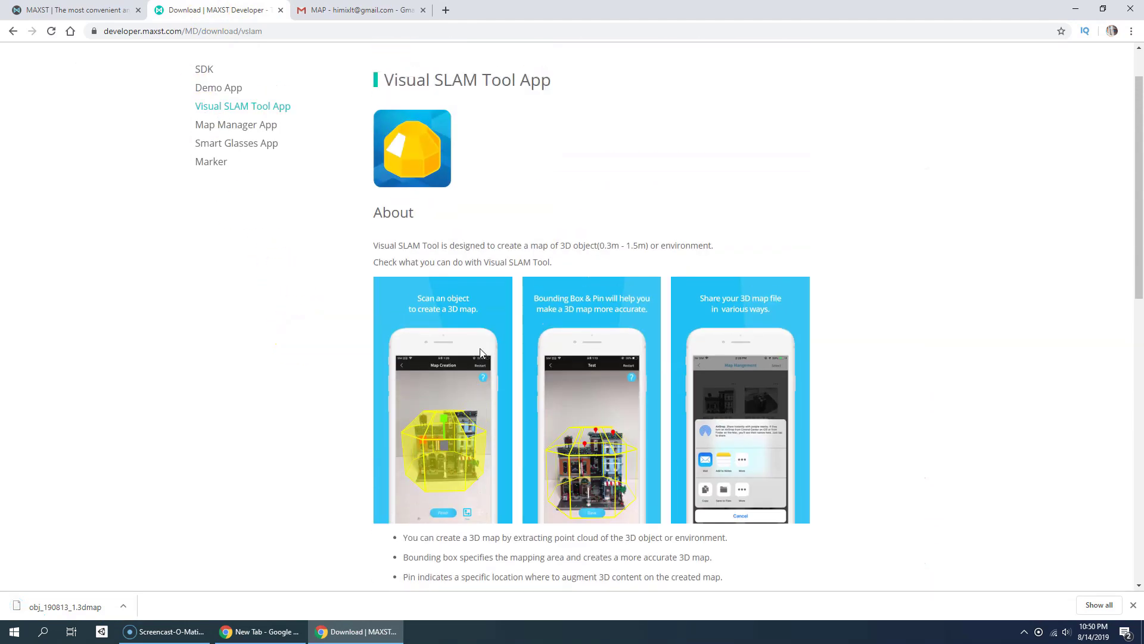
{"action": "left_click", "coordinate": [205, 130]}
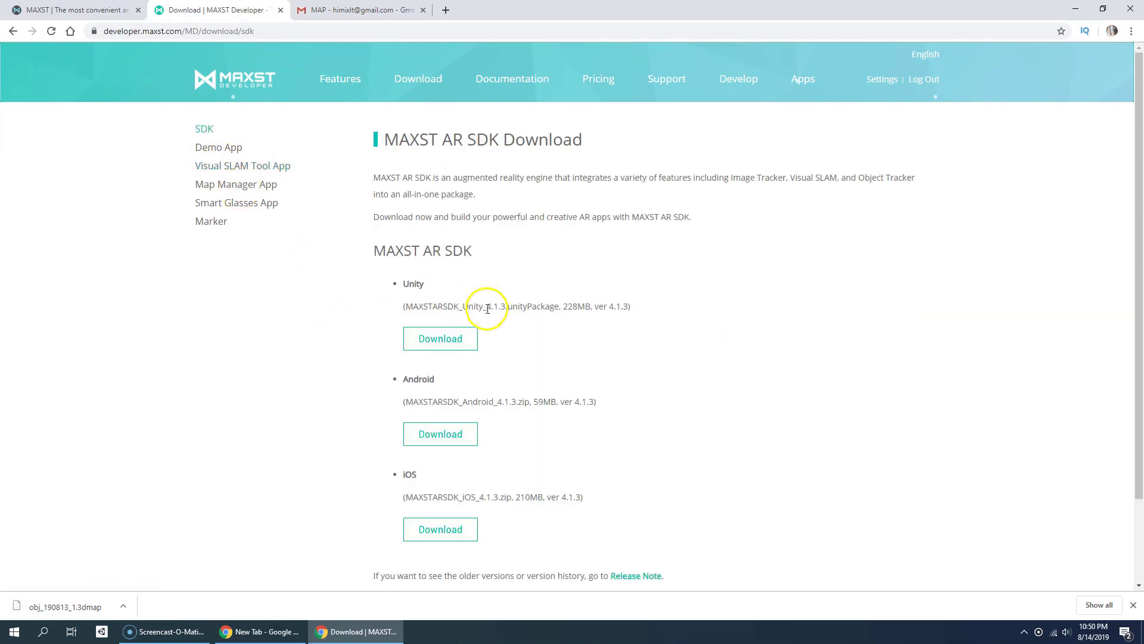
{"action": "left_click_drag", "start_coordinate": [486, 307], "coordinate": [499, 308]}
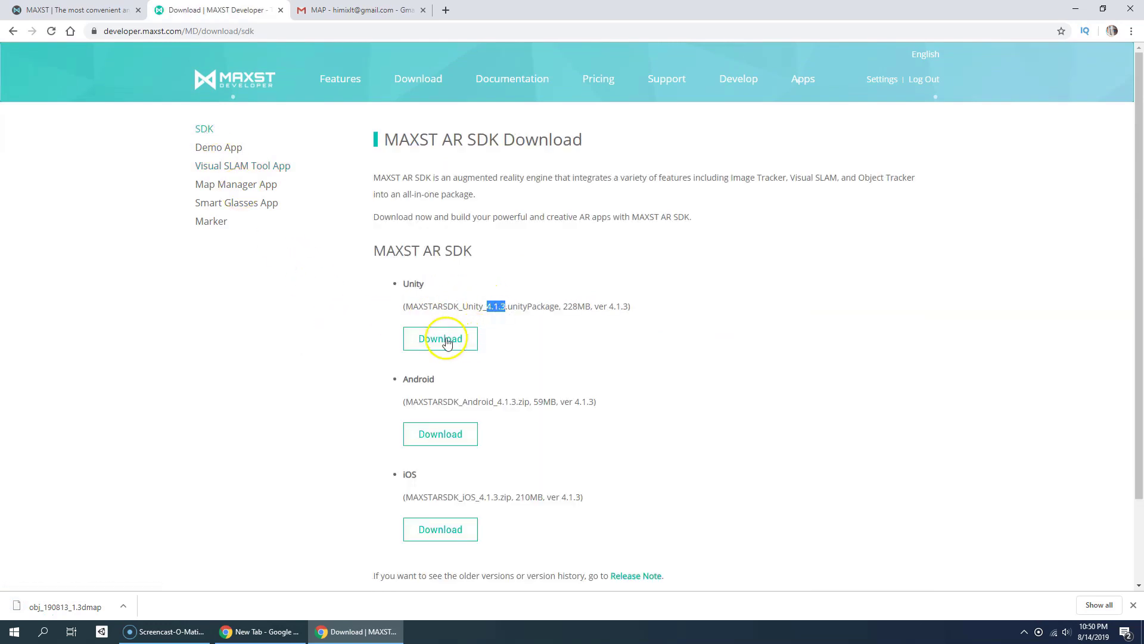
{"action": "left_click", "coordinate": [408, 282]}
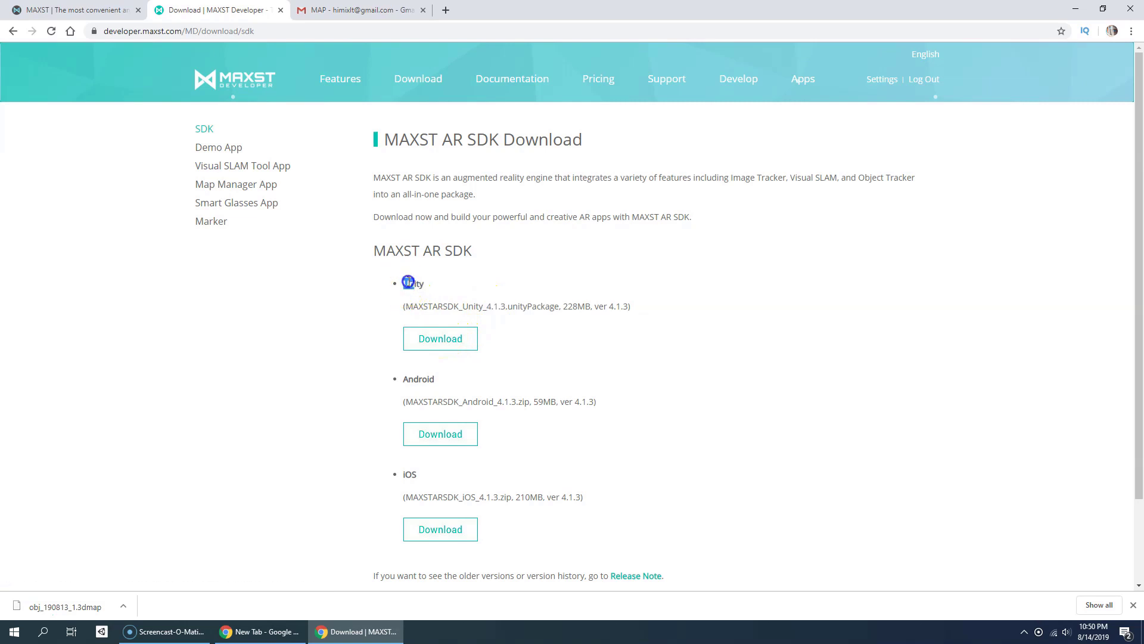
{"action": "left_click", "coordinate": [423, 339]}
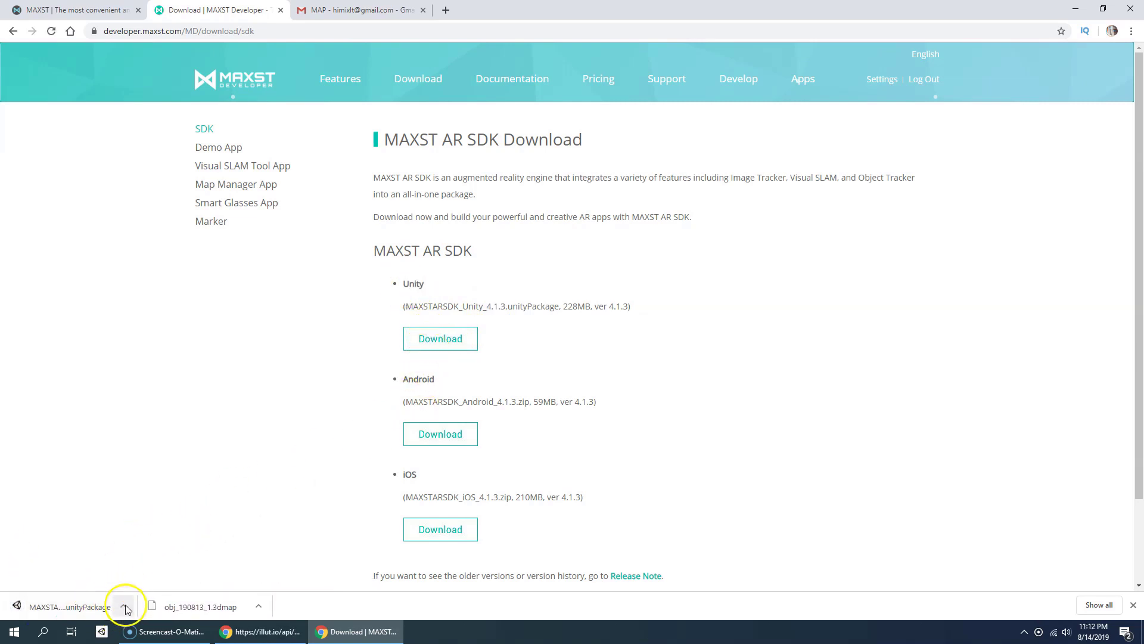
Show the downloaded Unity package in its folder, move it and obj_190813_1.3dmap to the desktop, and close the folder.
{"action": "left_click", "coordinate": [127, 606]}
{"action": "left_click", "coordinate": [170, 565]}
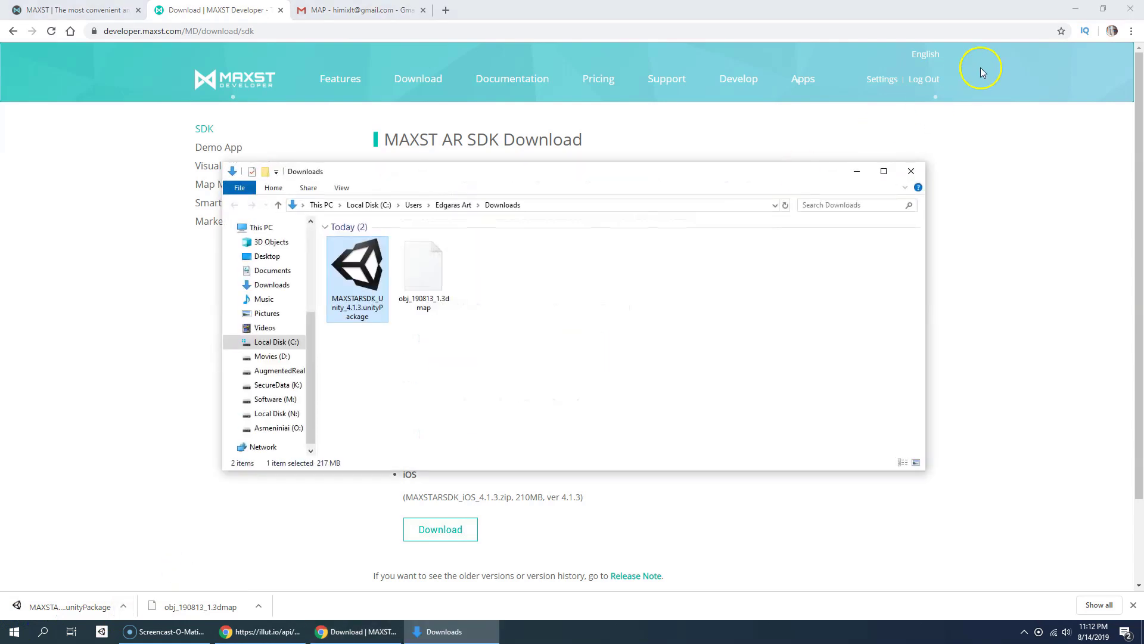
{"action": "left_click", "coordinate": [1076, 8]}
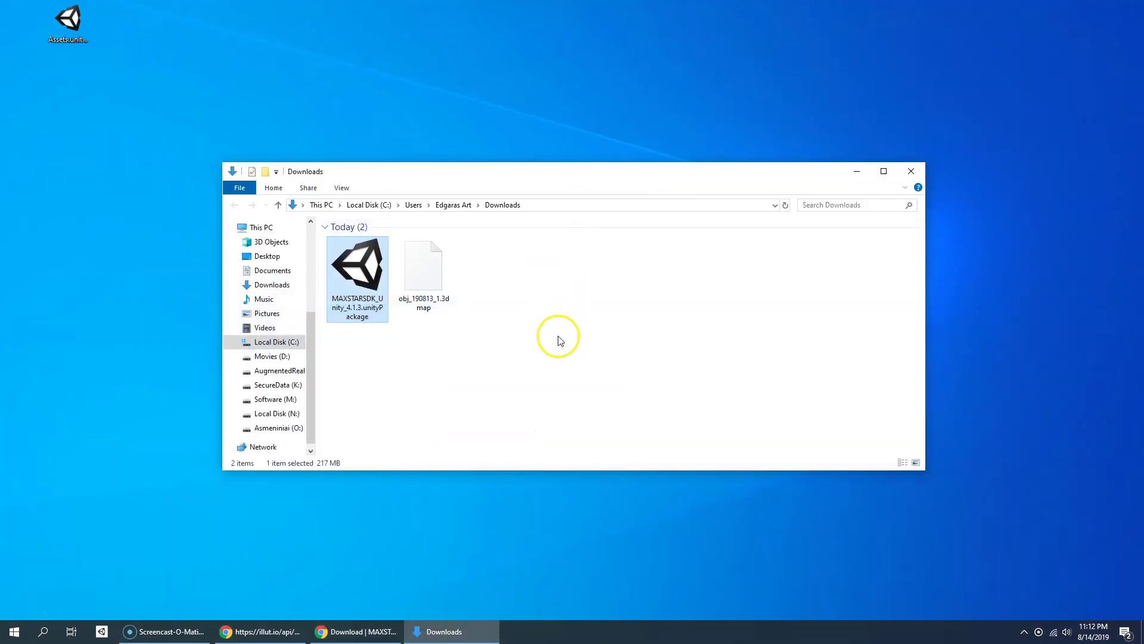
{"action": "left_click_drag", "start_coordinate": [559, 336], "coordinate": [173, 47]}
{"action": "left_click", "coordinate": [162, 102]}
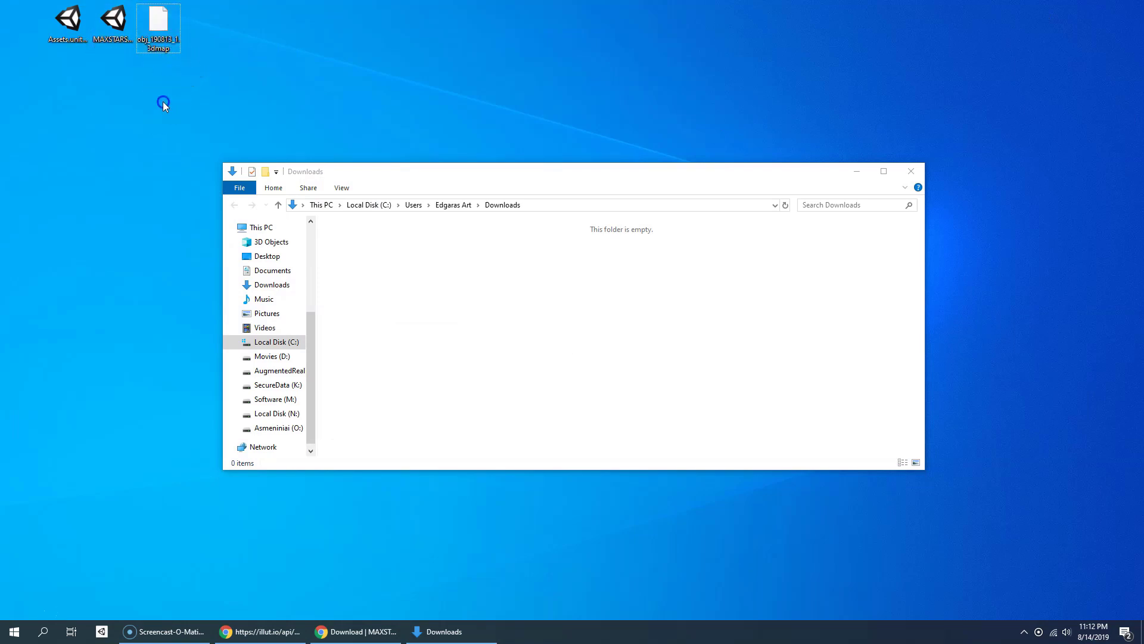
{"action": "left_click", "coordinate": [24, 613]}
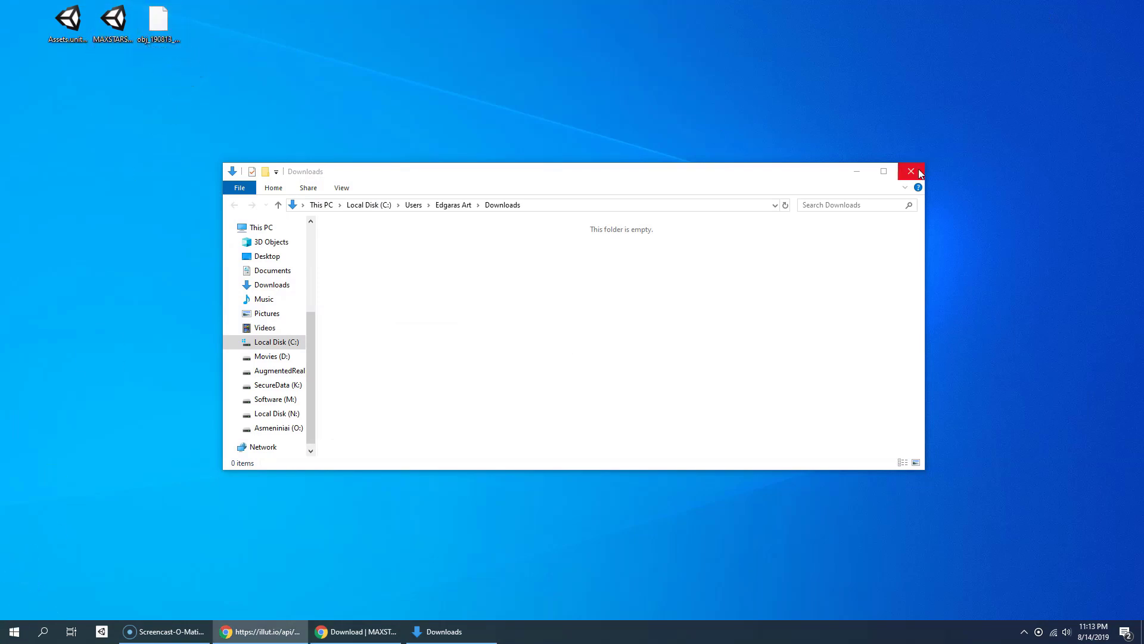
{"action": "left_click", "coordinate": [911, 172]}
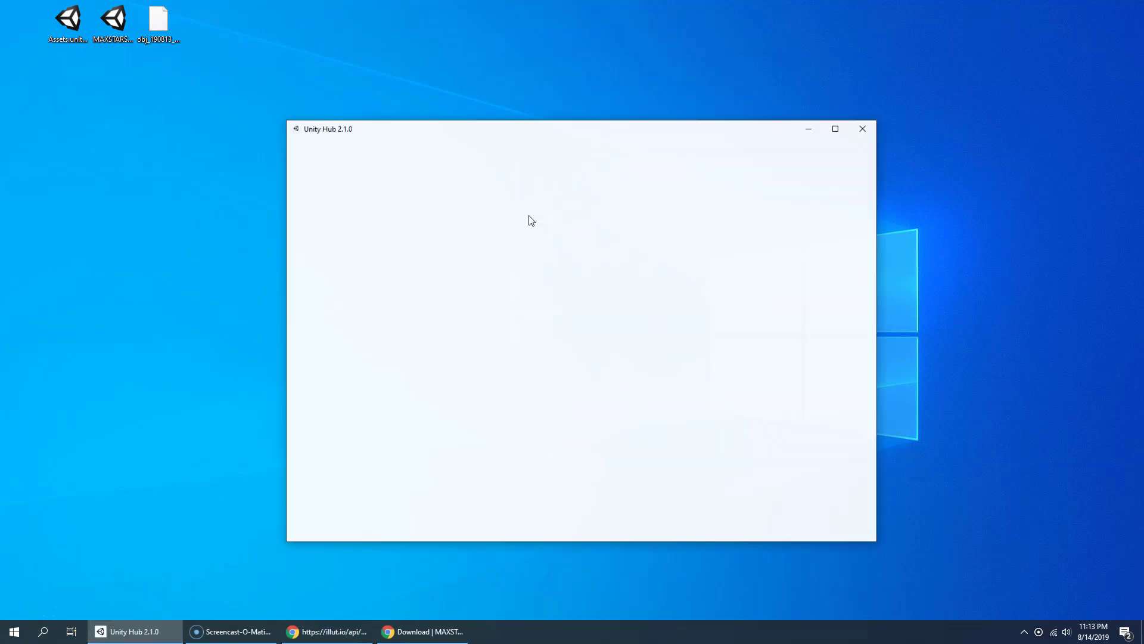
In Unity Hub, create a new 3D project named Maxst Harry Potter Tutorial, located on the Desktop.
{"action": "left_click", "coordinate": [534, 196]}
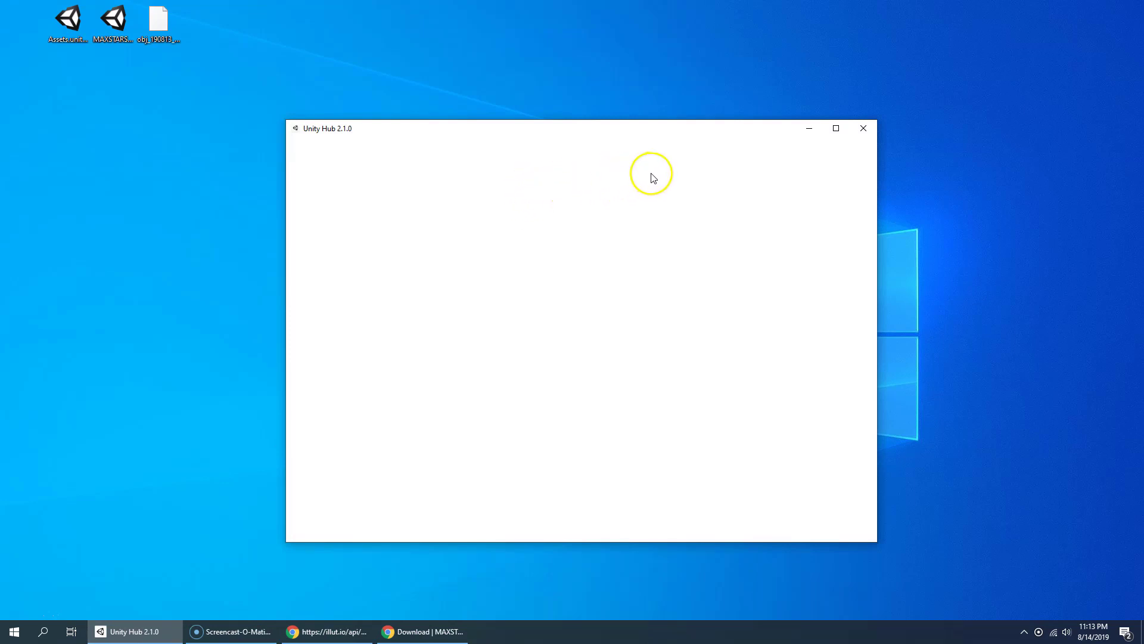
{"action": "left_click", "coordinate": [804, 204]}
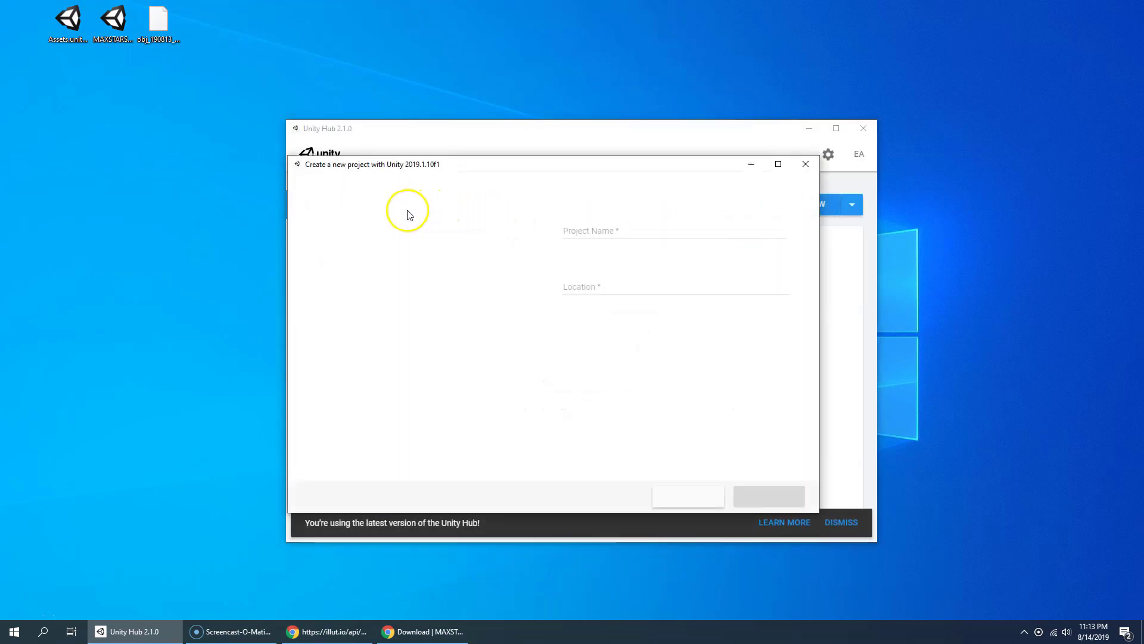
{"action": "triple_click", "coordinate": [585, 230]}
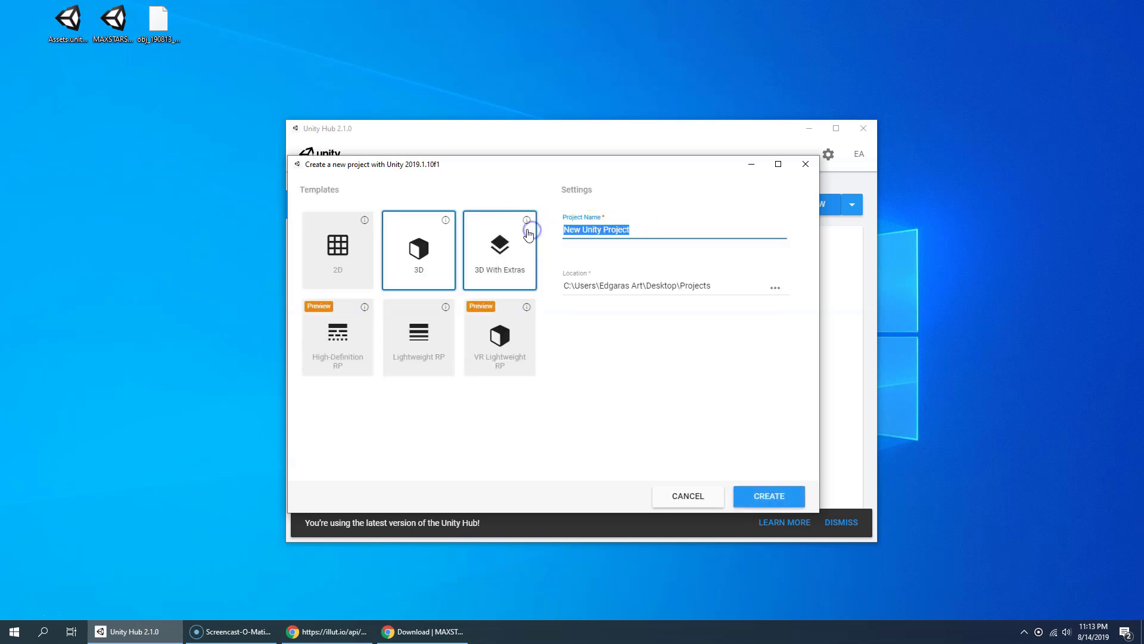
{"action": "type", "text": "Maxst"}
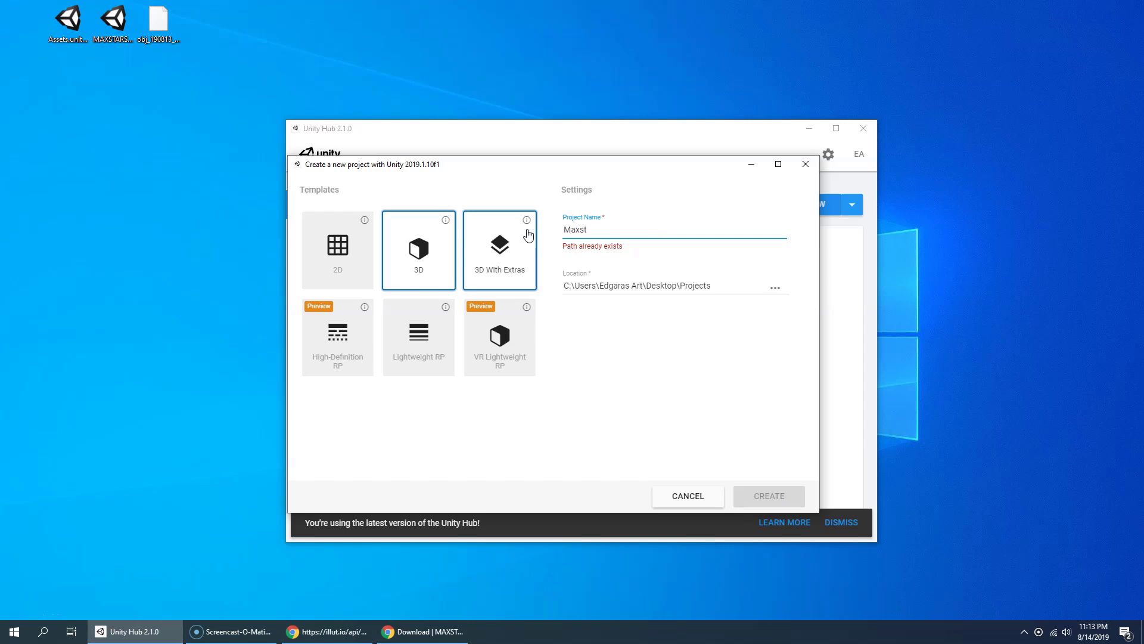
{"action": "type", "text": " Harry Potter Tutorial"}
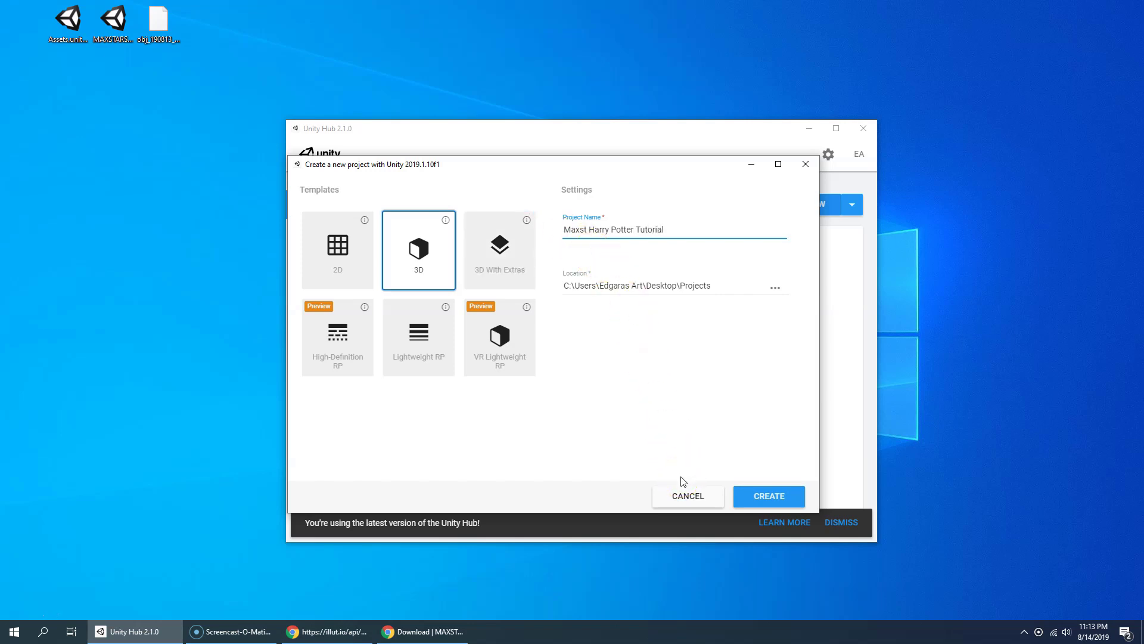
{"action": "left_click", "coordinate": [775, 288]}
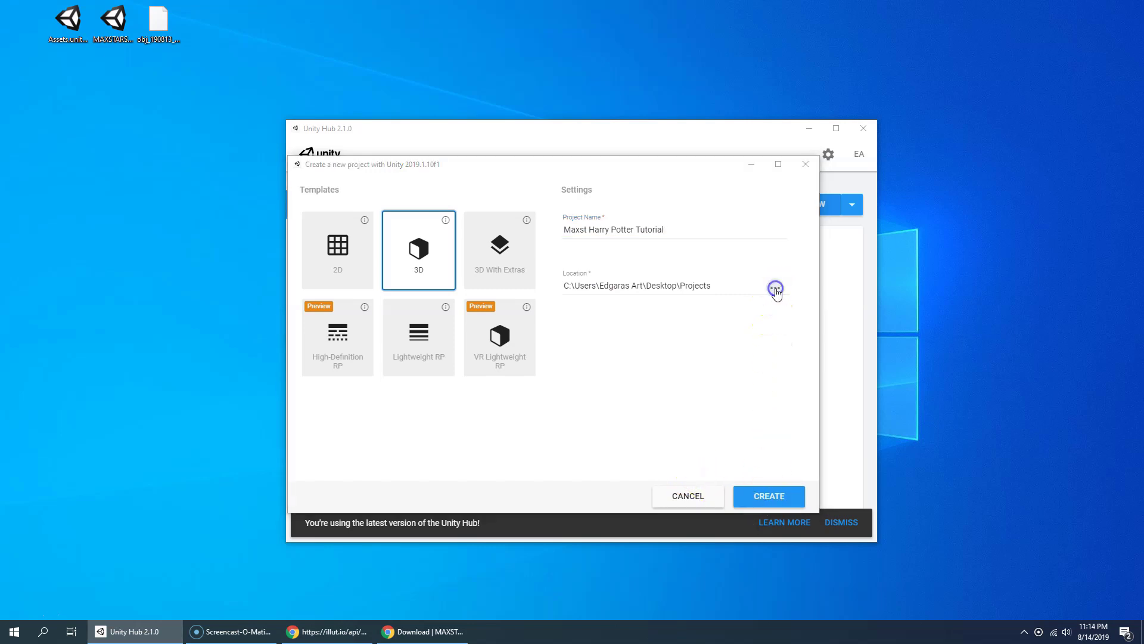
{"action": "left_click", "coordinate": [684, 429]}
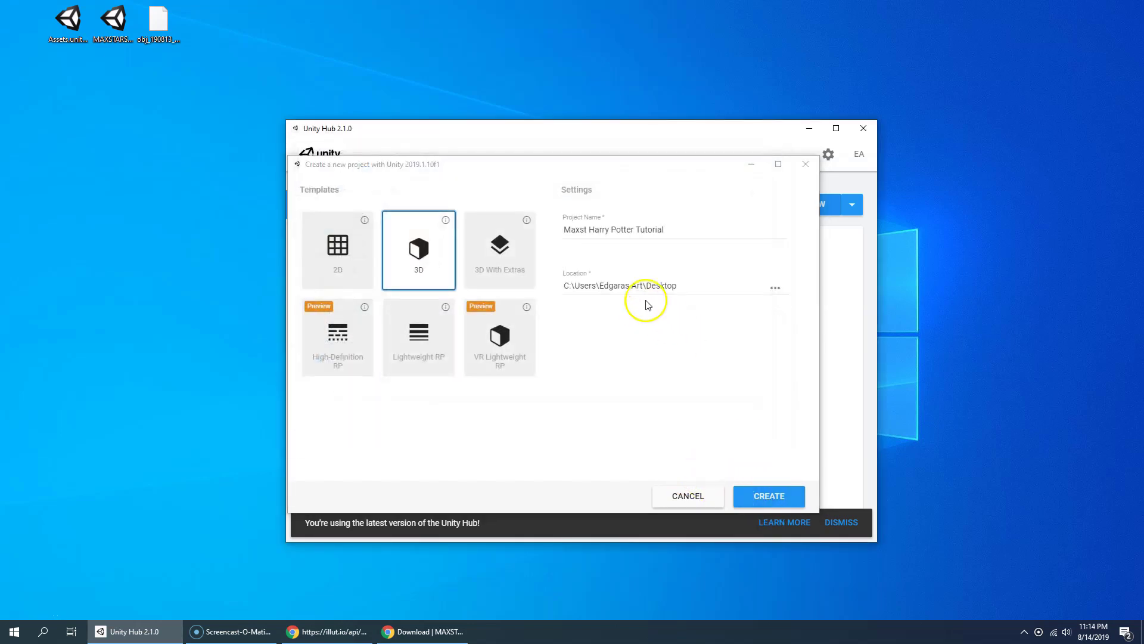
{"action": "left_click", "coordinate": [752, 495]}
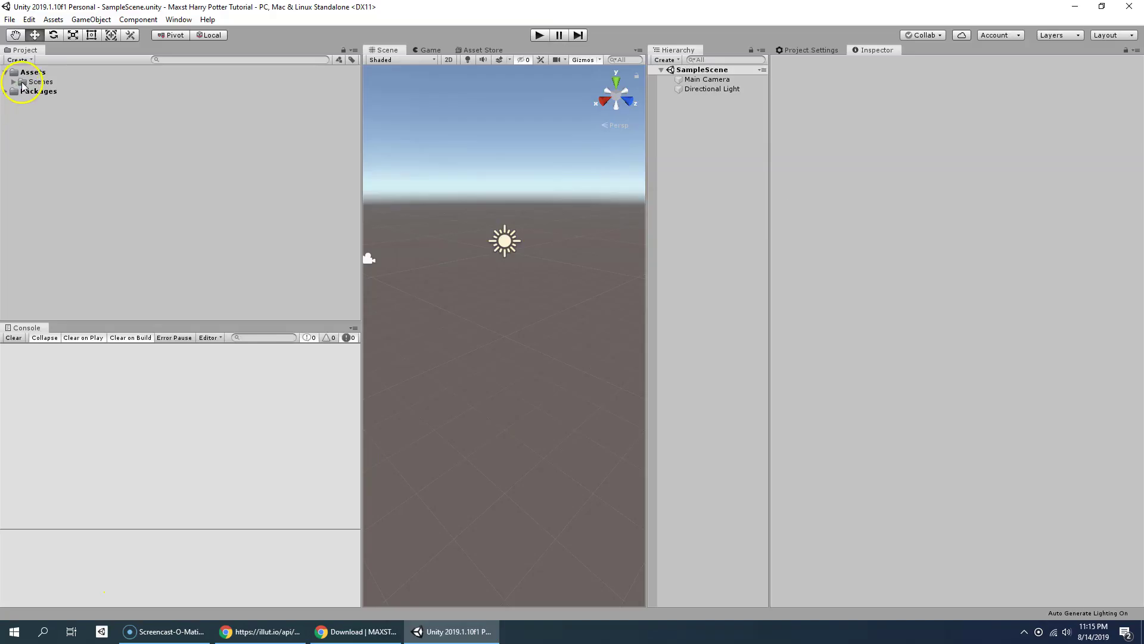
Delete the Scenes folder from the project's Assets.
{"action": "left_click", "coordinate": [22, 85]}
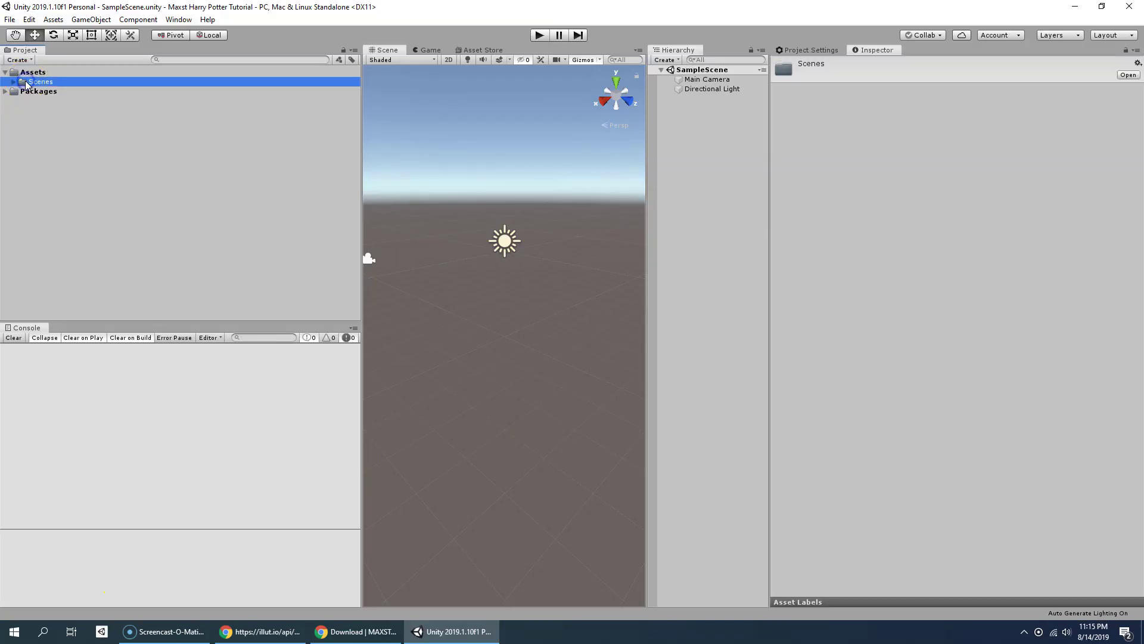
{"action": "key", "text": "Delete"}
{"action": "left_click", "coordinate": [602, 340]}
Switch the project's build platform to Android in Build Settings.
{"action": "left_click", "coordinate": [10, 19]}
{"action": "left_click", "coordinate": [64, 138]}
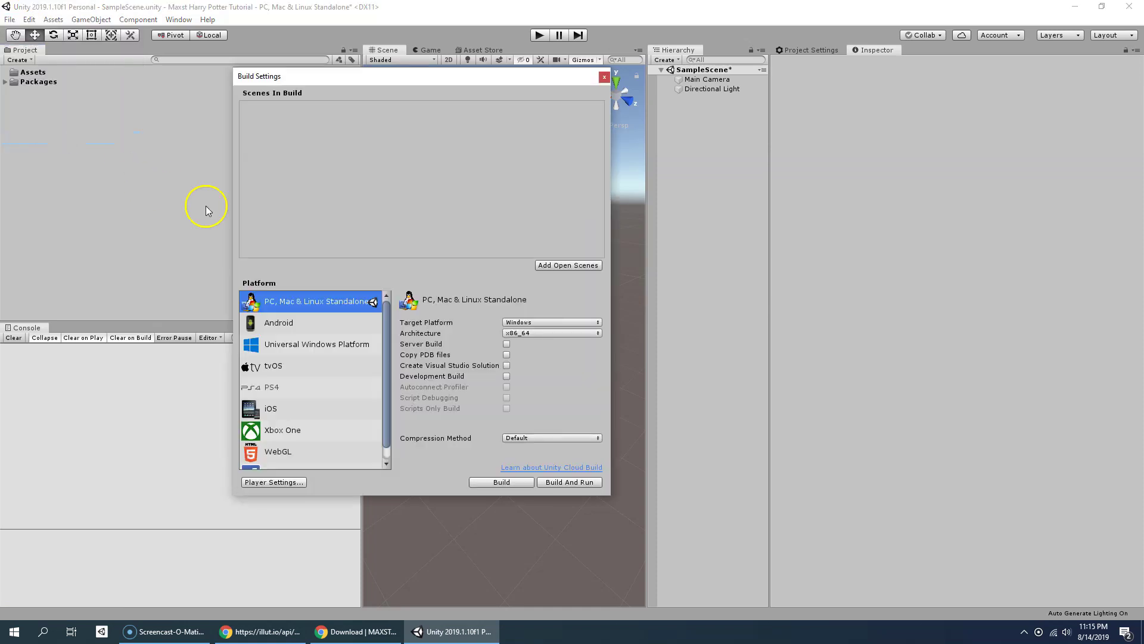
{"action": "left_click", "coordinate": [304, 326]}
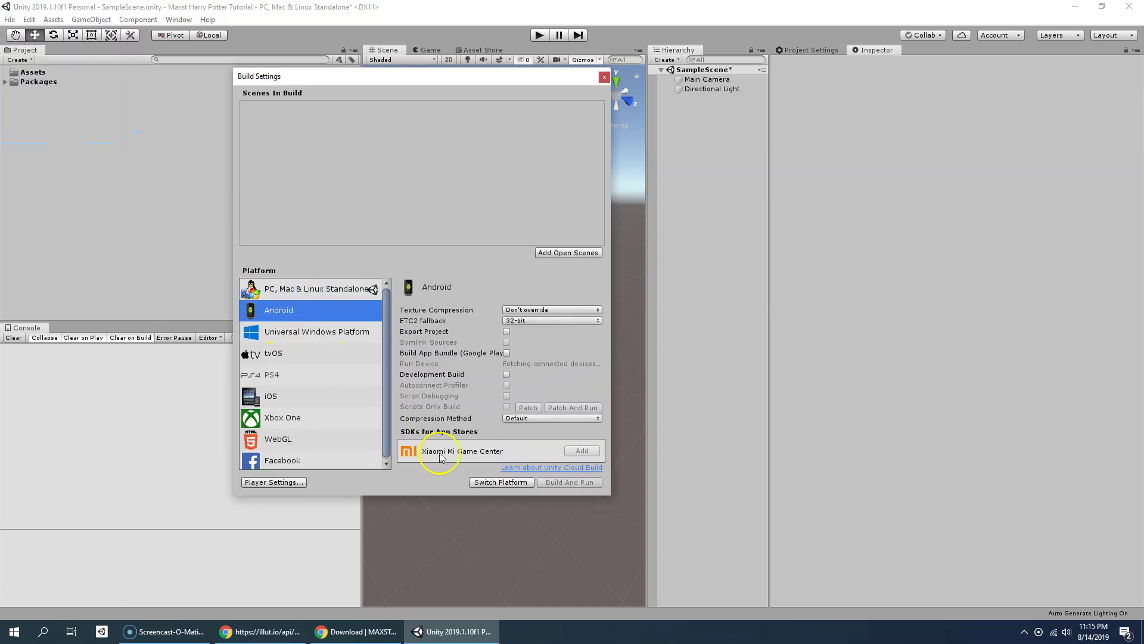
{"action": "left_click", "coordinate": [485, 483]}
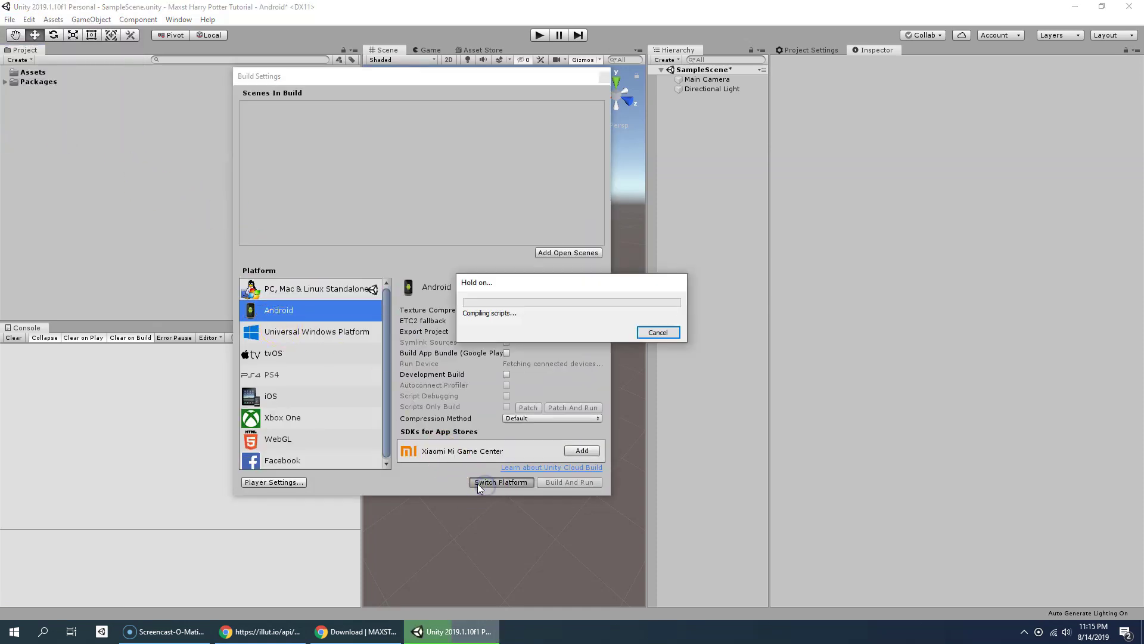
Set the default orientation to Landscape Left in the Android player settings.
{"action": "left_click", "coordinate": [270, 483]}
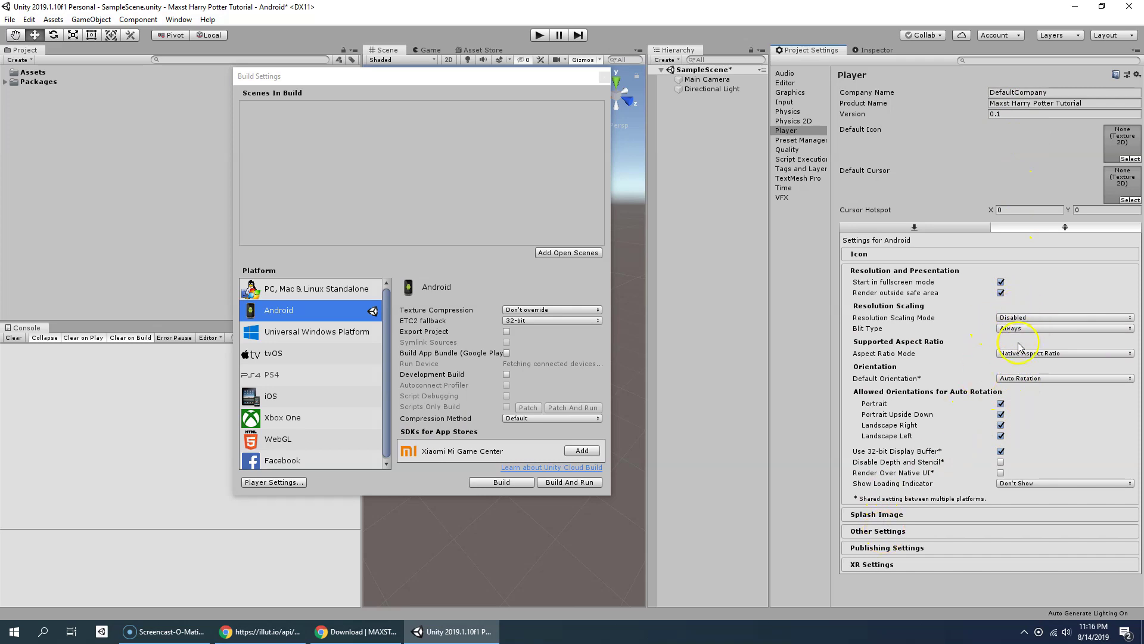
{"action": "left_click", "coordinate": [1022, 379]}
{"action": "left_click", "coordinate": [1031, 433]}
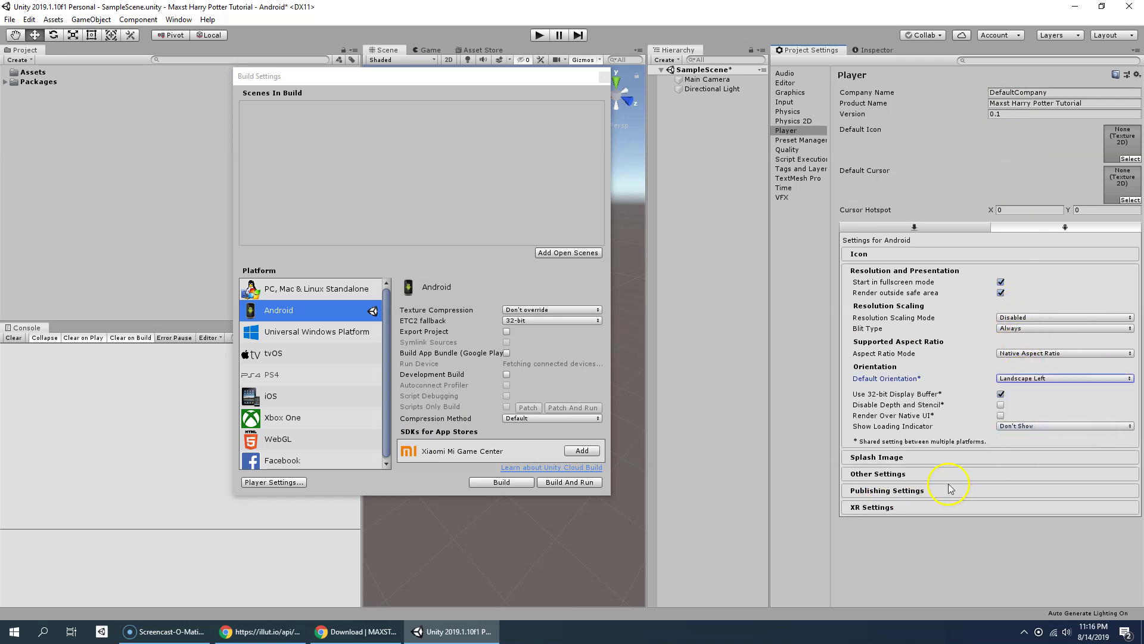
Set the Android package name to com.maxst.harrypotter in the player's Other Settings.
{"action": "left_click", "coordinate": [914, 476]}
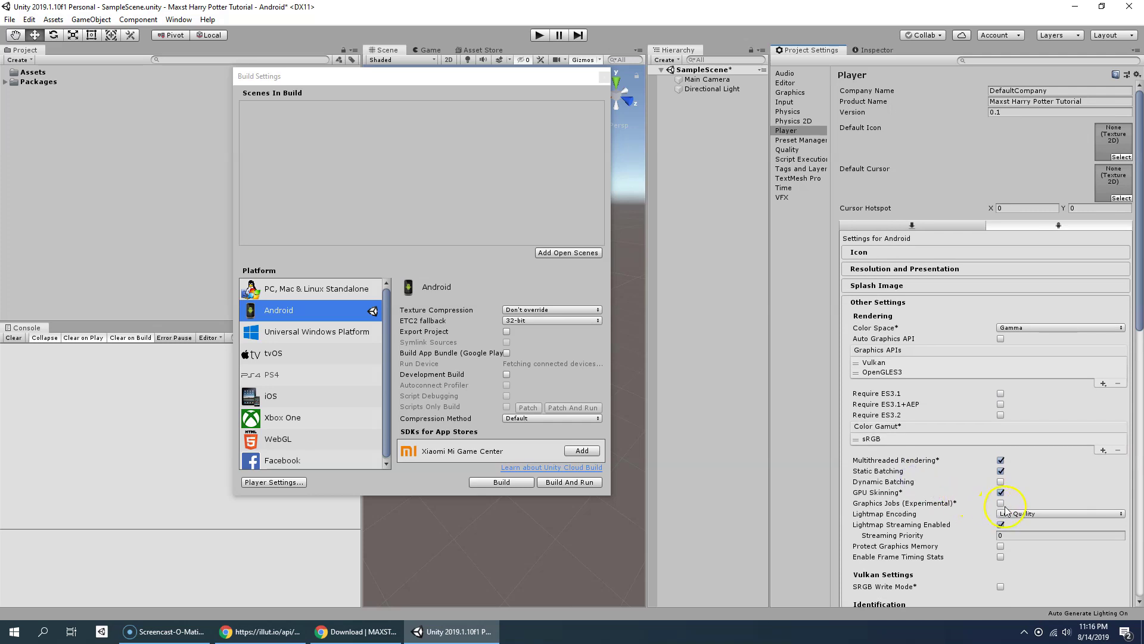
{"action": "scroll", "coordinate": [1005, 509], "scroll_direction": "down", "scroll_amount": 5}
{"action": "left_click", "coordinate": [1027, 474]}
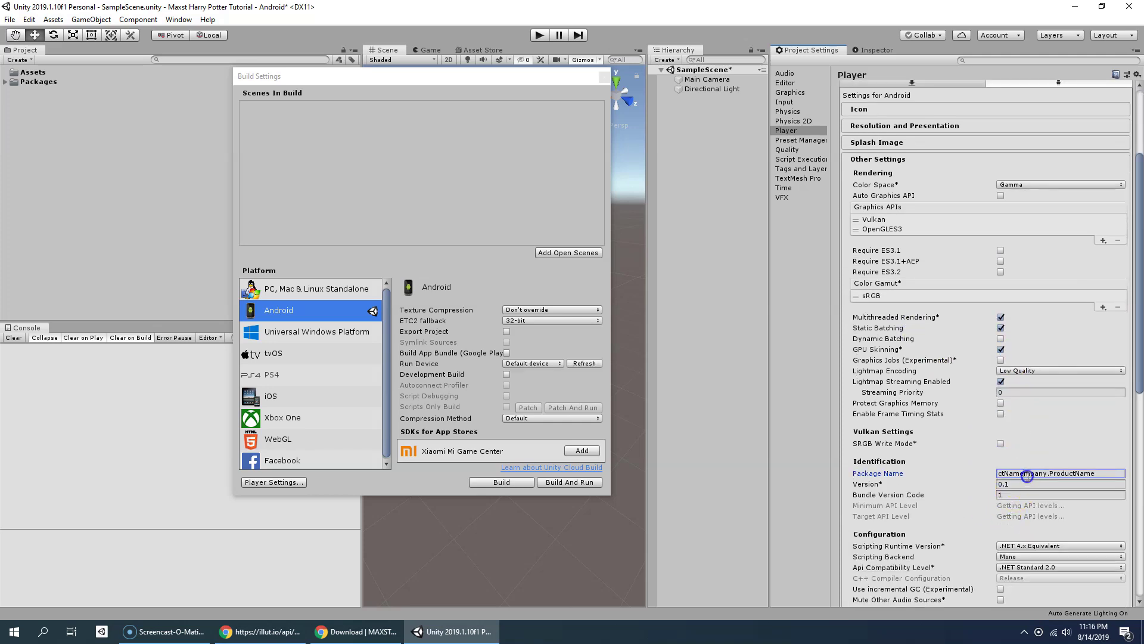
{"action": "left_click_drag", "start_coordinate": [1075, 473], "coordinate": [967, 469]}
{"action": "type", "text": "c"}
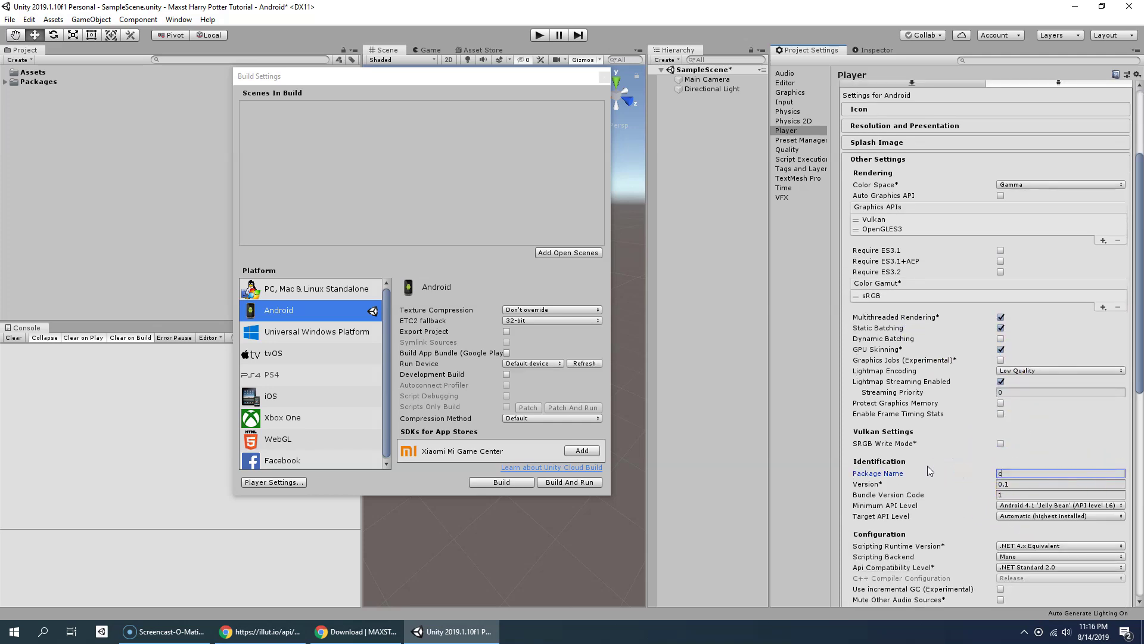
{"action": "type", "text": "om.maxst.harrypotter"}
Copy the full package name to the clipboard and close the Build Settings window.
{"action": "left_click_drag", "start_coordinate": [1086, 473], "coordinate": [986, 473]}
{"action": "right_click", "coordinate": [1033, 471]}
{"action": "left_click", "coordinate": [1049, 487]}
{"action": "left_click", "coordinate": [605, 77]}
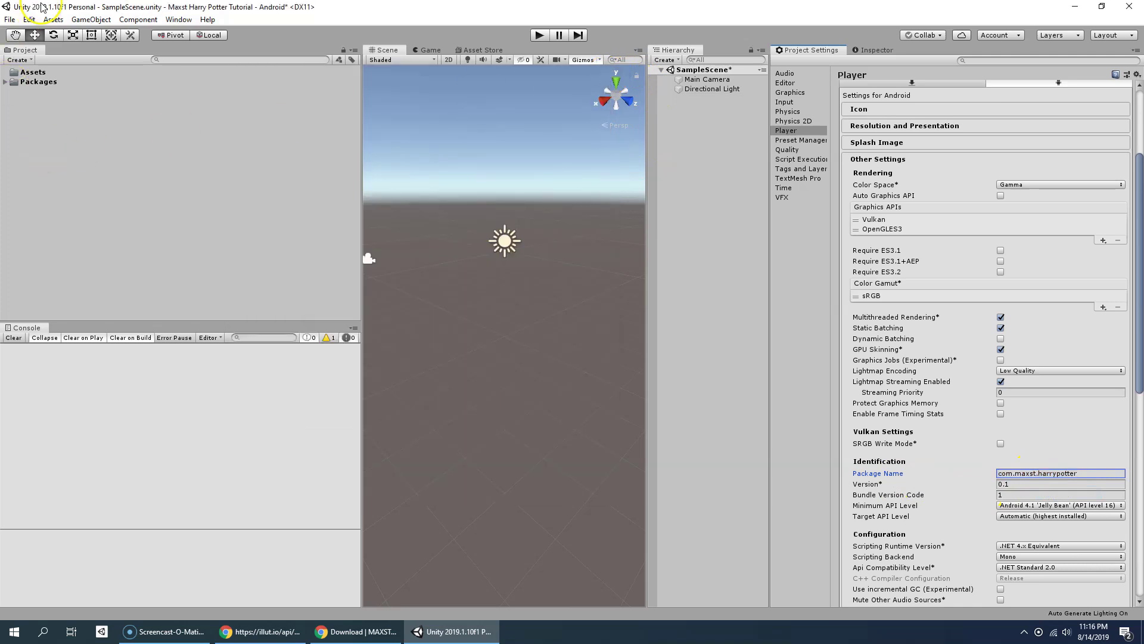
Shrink the Unity window to expose the desktop and import the entire MAXSTARSDK_Unity_4.1.3 package from there into the project's Assets.
{"action": "left_click", "coordinate": [1101, 7]}
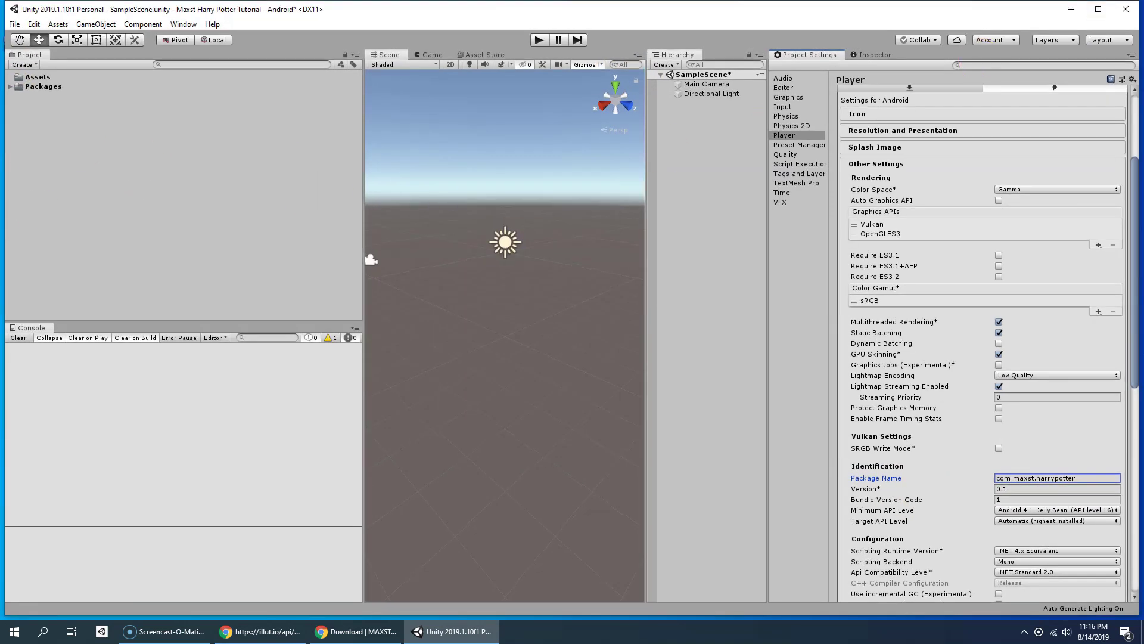
{"action": "left_click_drag", "start_coordinate": [5, 226], "coordinate": [231, 196]}
{"action": "left_click", "coordinate": [115, 40]}
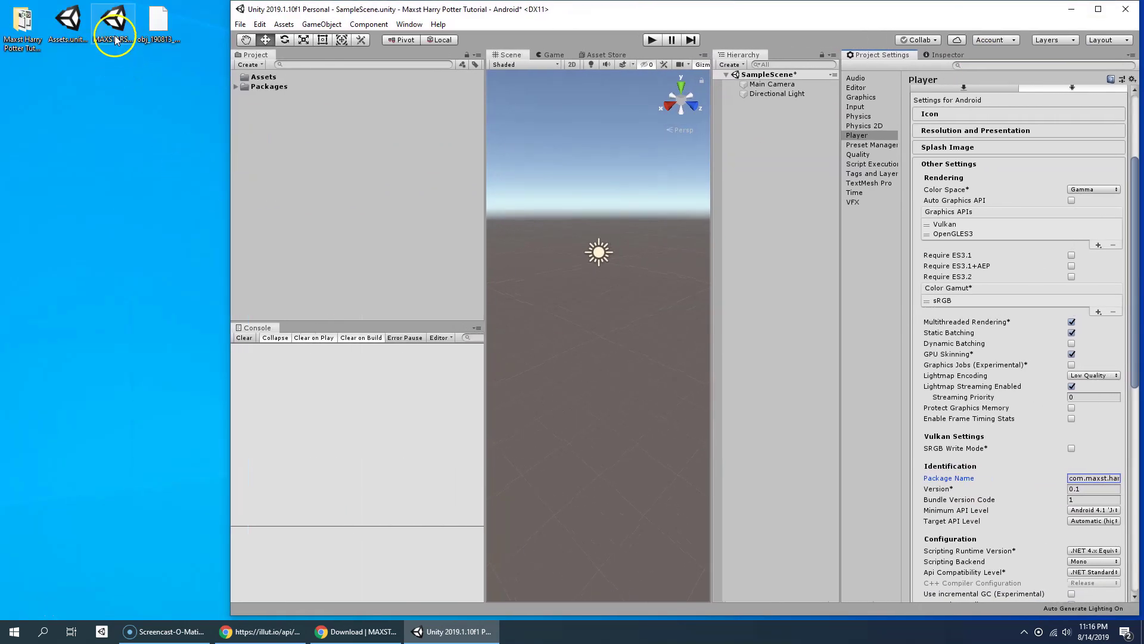
{"action": "left_click_drag", "start_coordinate": [115, 40], "coordinate": [271, 79]}
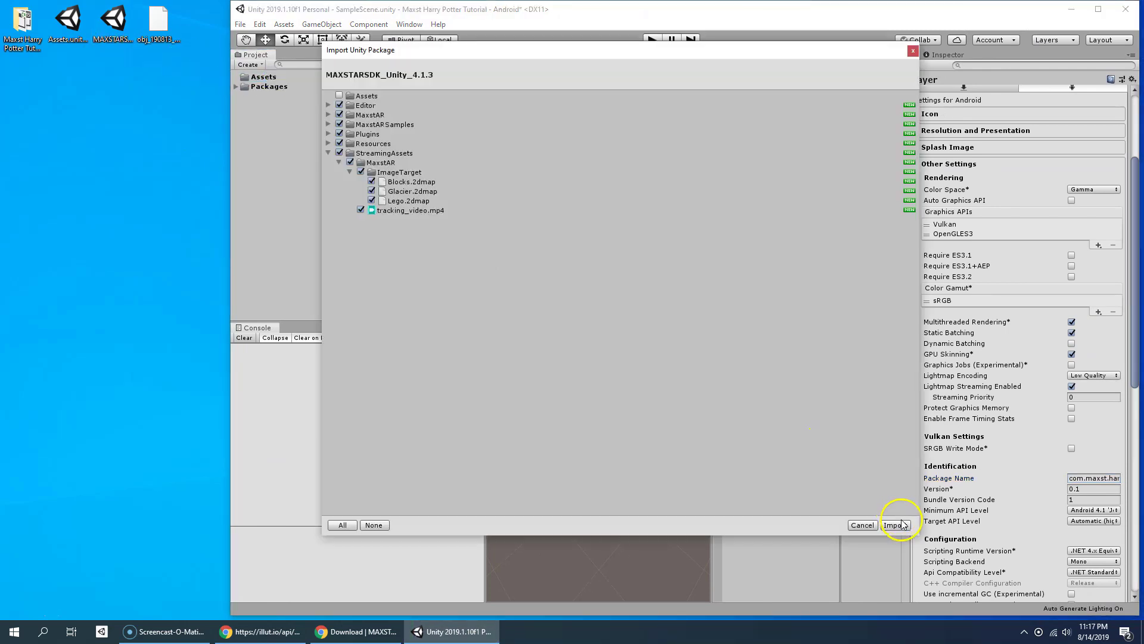
{"action": "left_click", "coordinate": [899, 525]}
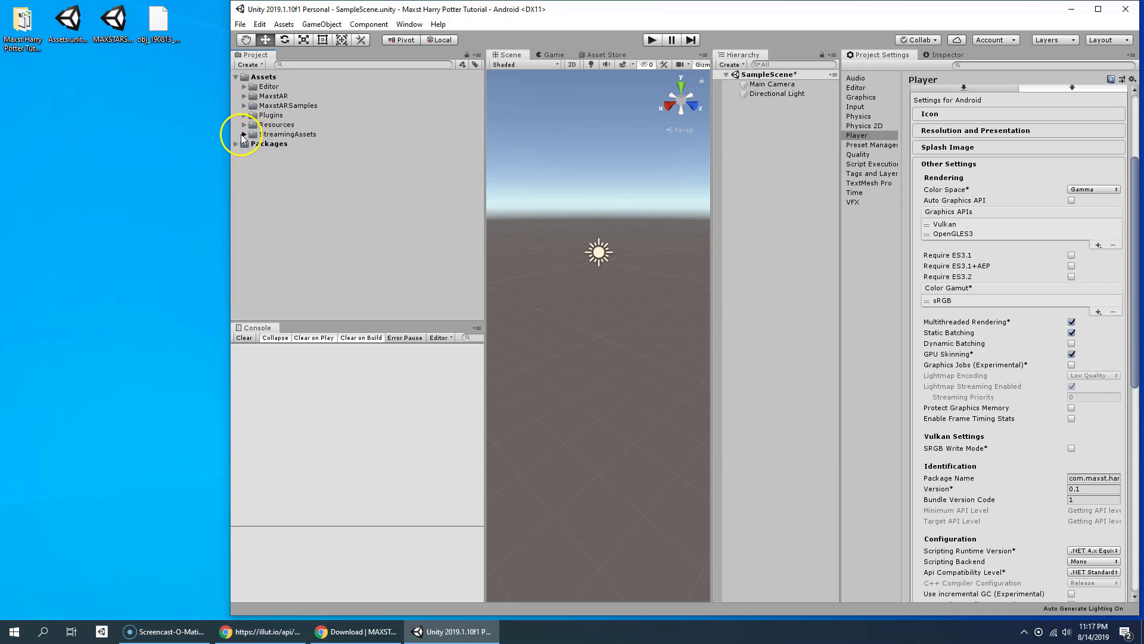
Add the obj_190813 map file from the desktop to the StreamingAssets folder.
{"action": "left_click", "coordinate": [245, 134]}
{"action": "left_click", "coordinate": [253, 145]}
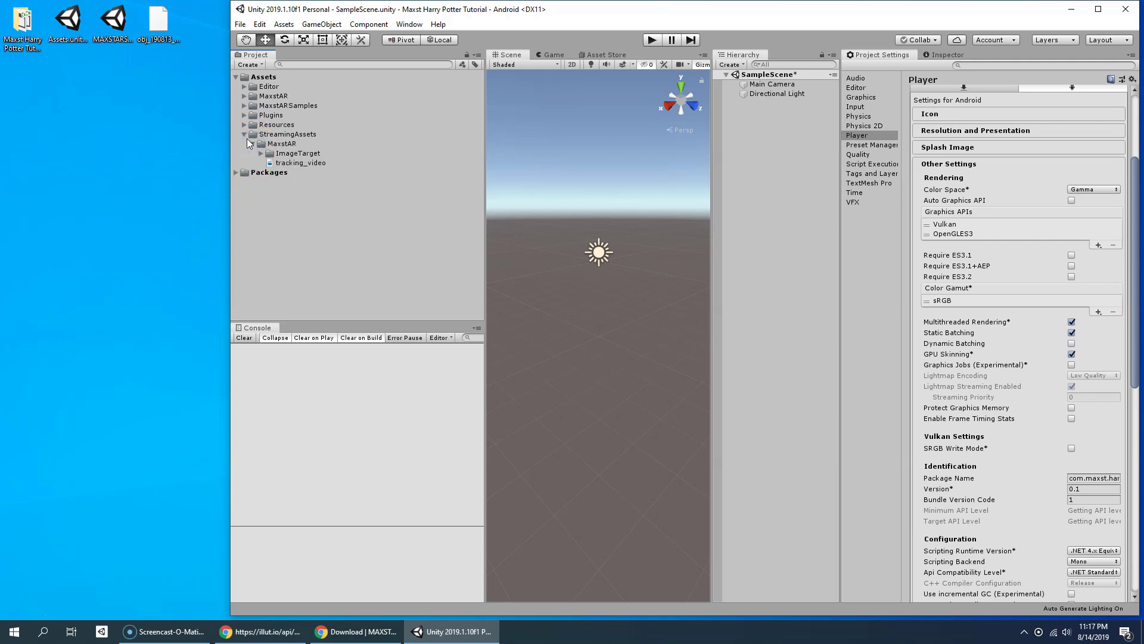
{"action": "left_click", "coordinate": [252, 143]}
{"action": "left_click_drag", "start_coordinate": [159, 25], "coordinate": [281, 136]}
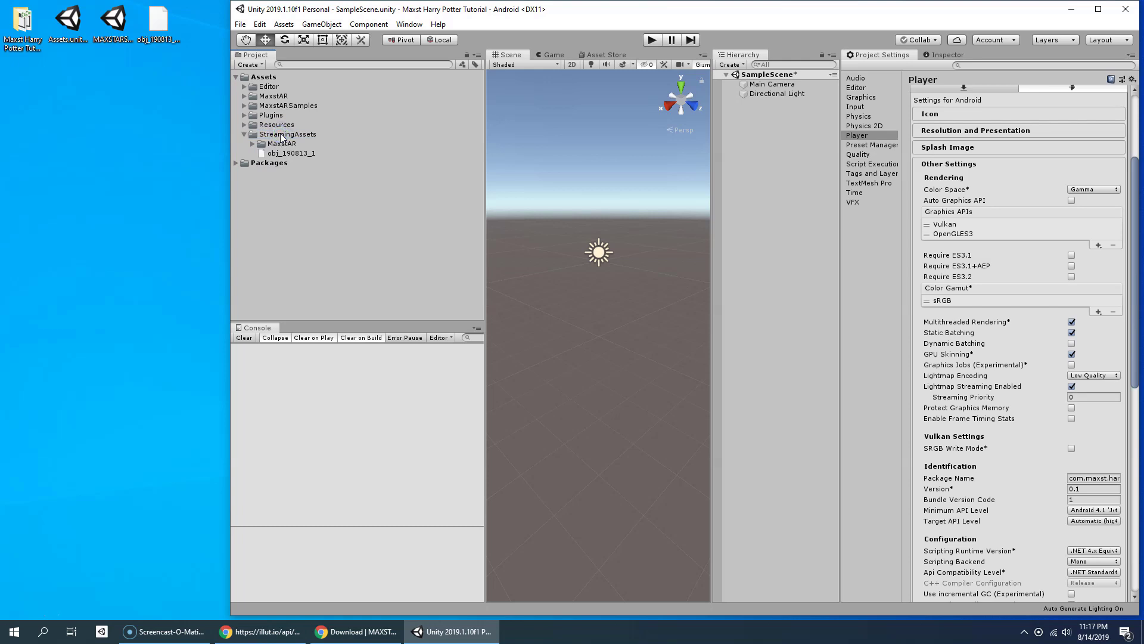
Show the Configuration asset from Resources/MaxstAR in the Inspector and select its existing license key.
{"action": "left_click", "coordinate": [245, 124]}
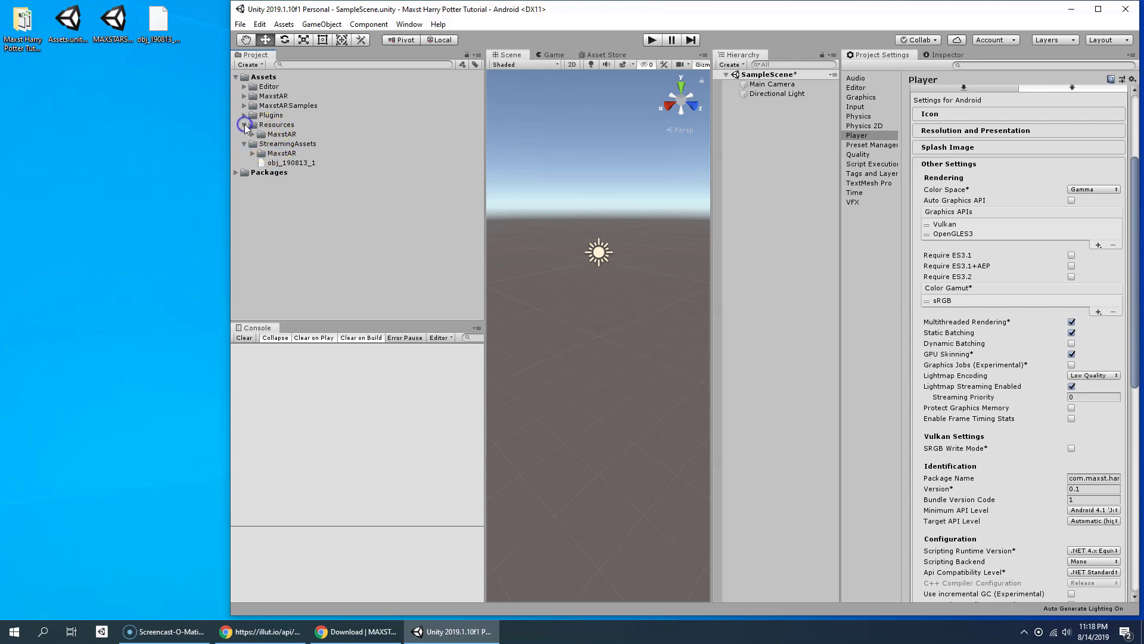
{"action": "left_click", "coordinate": [253, 134]}
{"action": "left_click", "coordinate": [311, 163]}
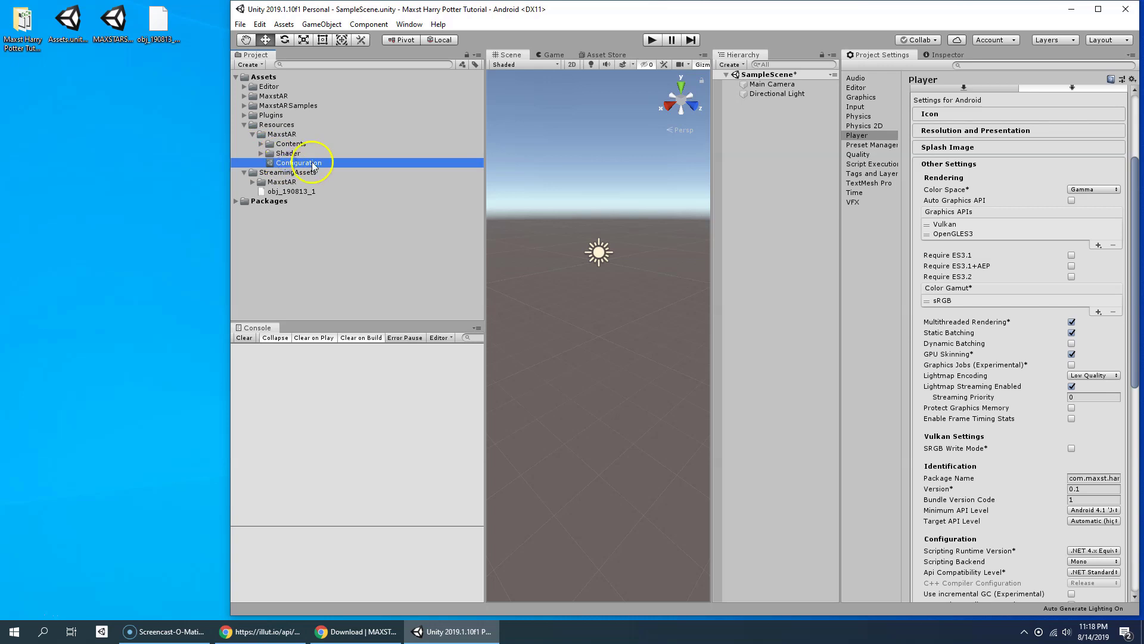
{"action": "left_click", "coordinate": [947, 55]}
{"action": "left_click", "coordinate": [886, 115]}
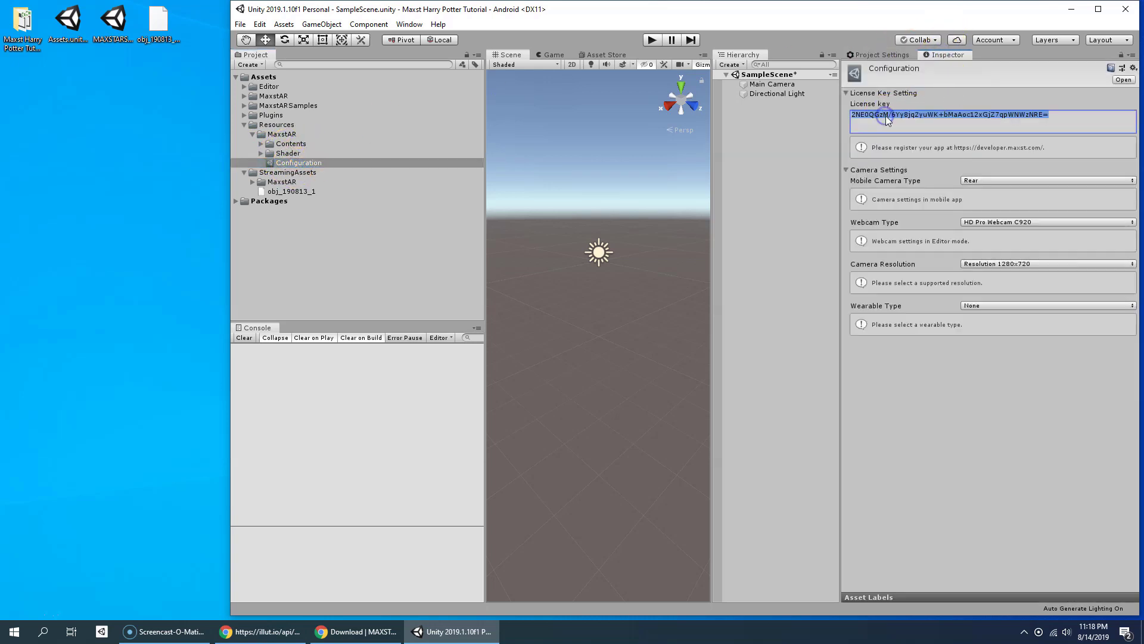
Switch to Chrome and get a Free SDK license on the MAXST developer site, named MaxstHarryPotter, with the copied App ID com.maxst.harrypotter.
{"action": "left_click", "coordinate": [349, 633]}
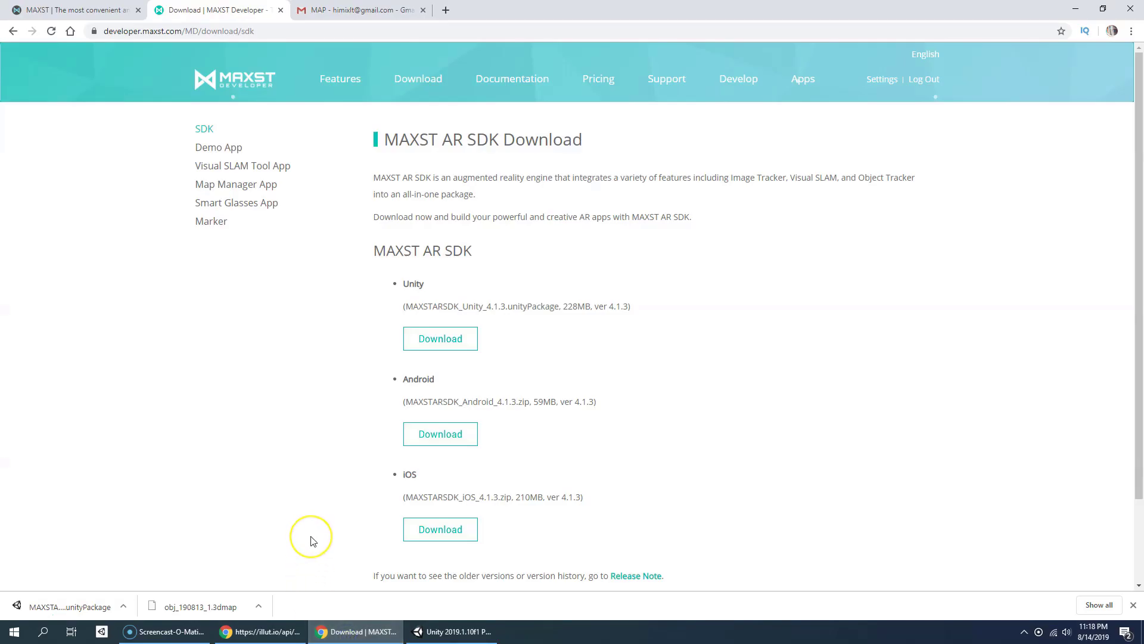
{"action": "left_click", "coordinate": [739, 82]}
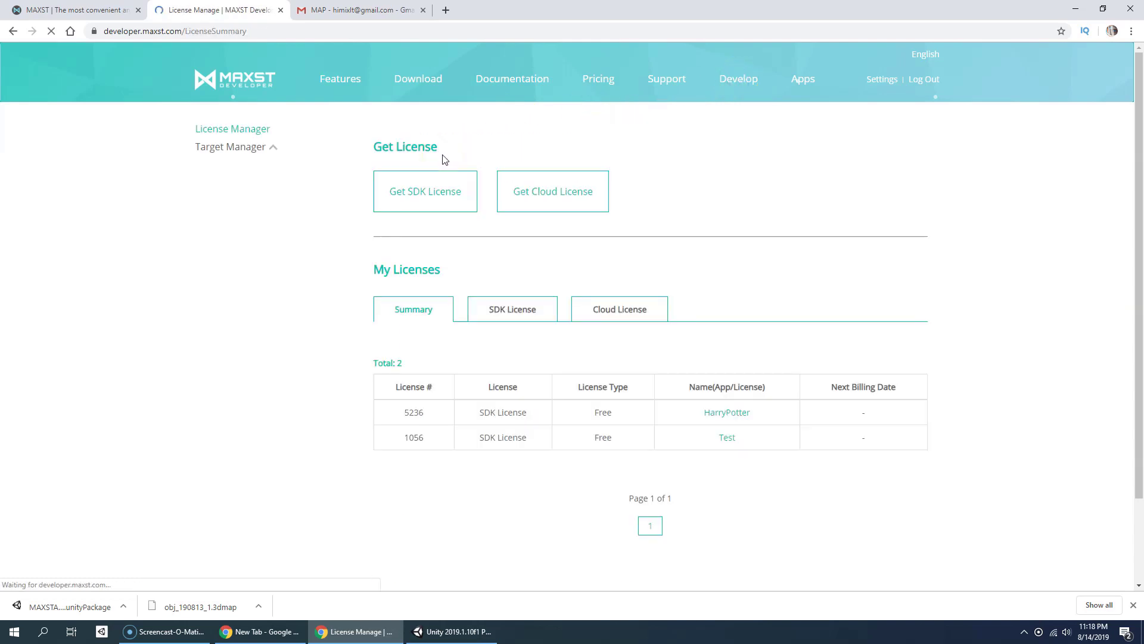
{"action": "left_click", "coordinate": [450, 199]}
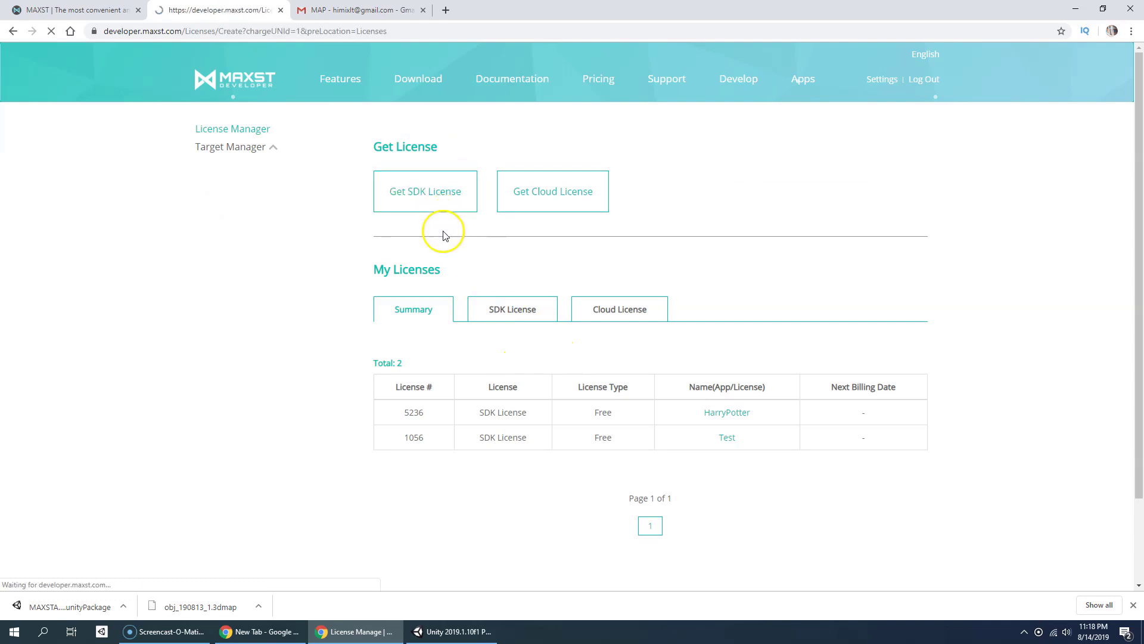
{"action": "left_click", "coordinate": [413, 361]}
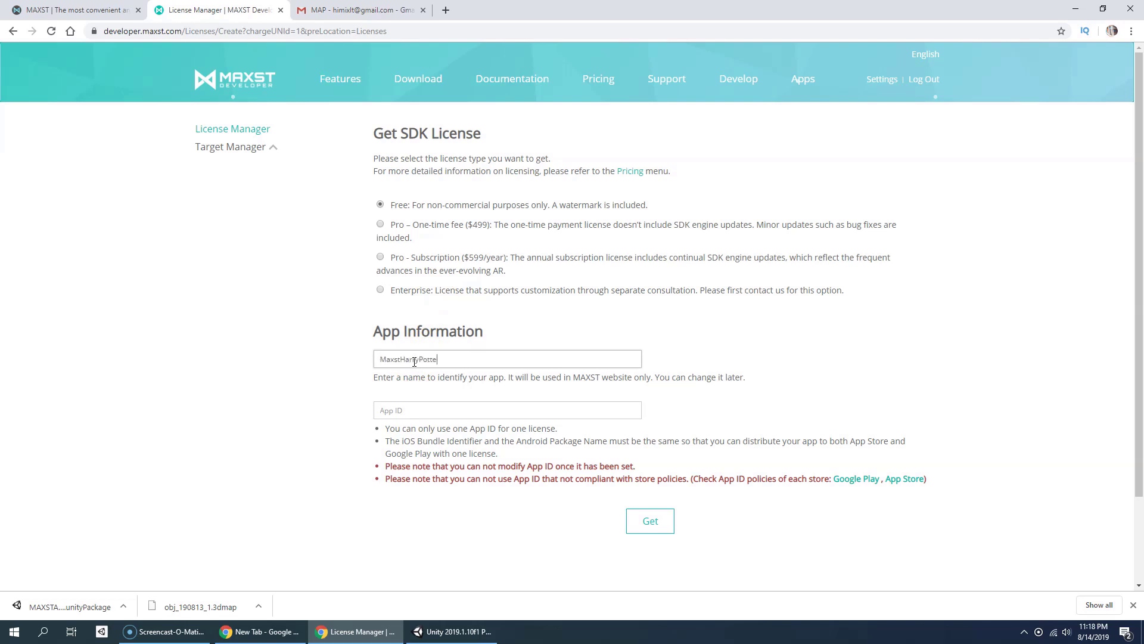
{"action": "left_click", "coordinate": [466, 408]}
{"action": "right_click", "coordinate": [465, 410]}
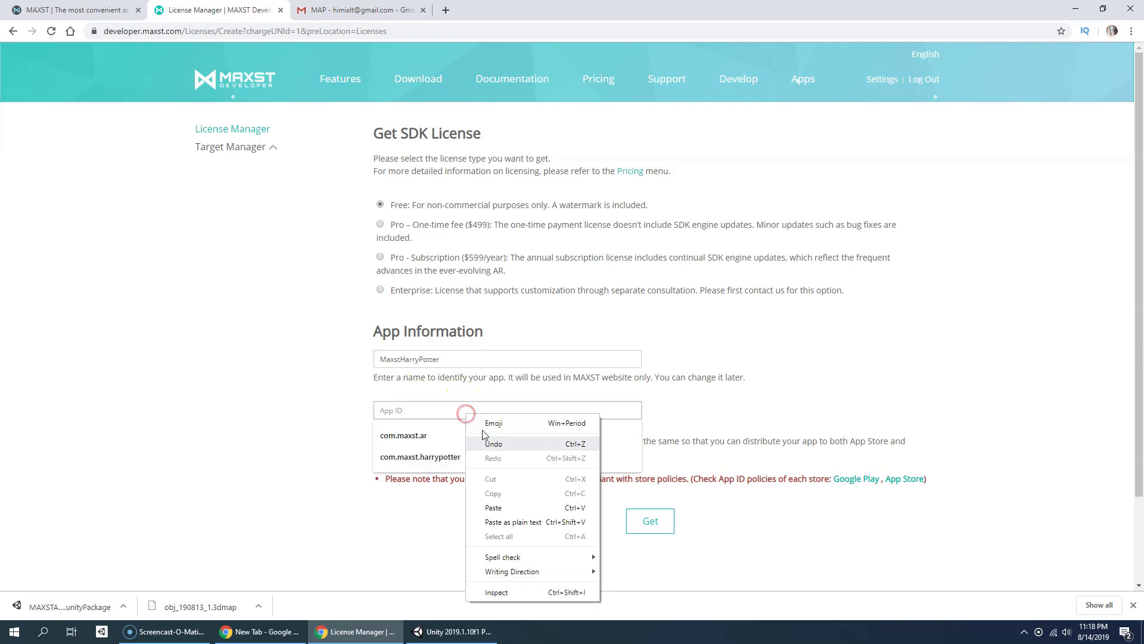
{"action": "left_click", "coordinate": [503, 509]}
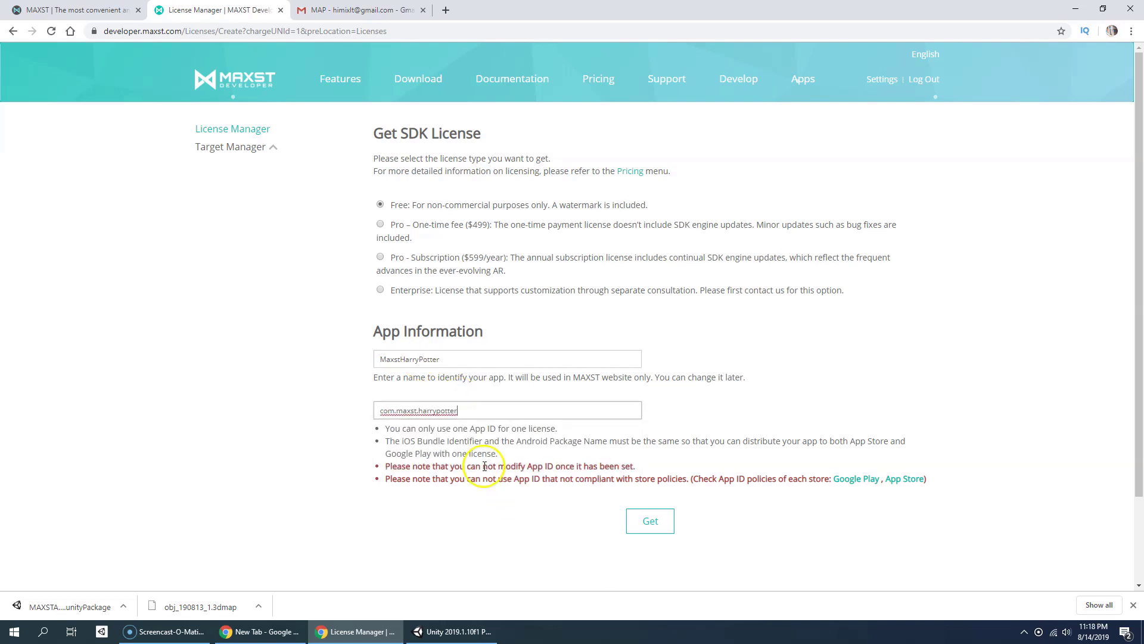
{"action": "left_click", "coordinate": [639, 521]}
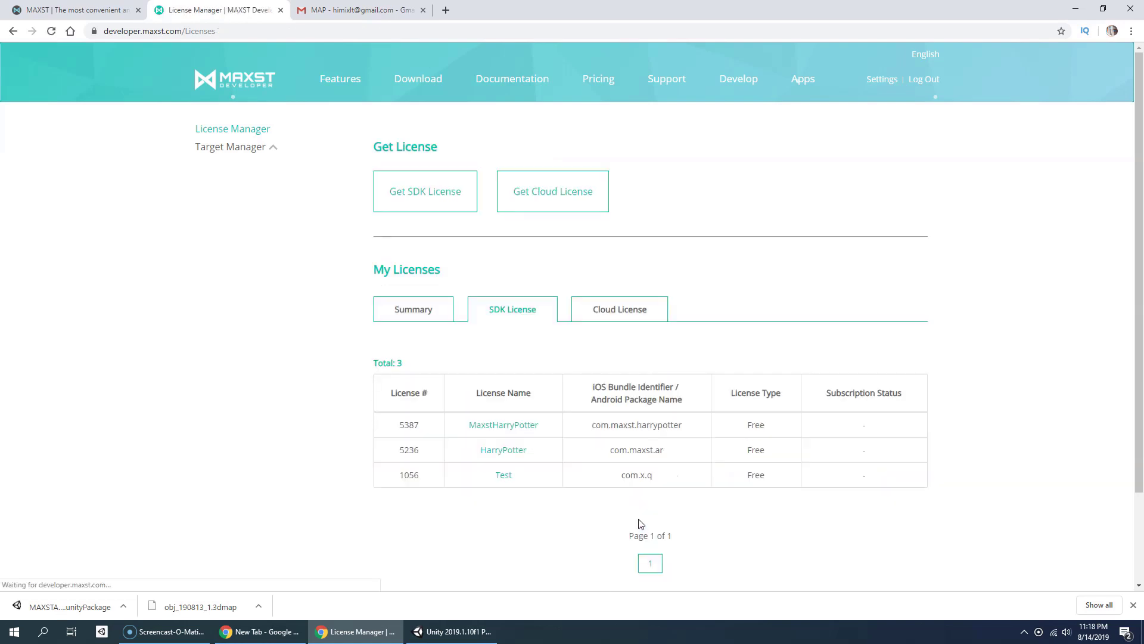
Generate the version 4.1.x license key in the MaxstHarryPotter license details and copy it to the clipboard.
{"action": "left_click", "coordinate": [516, 433]}
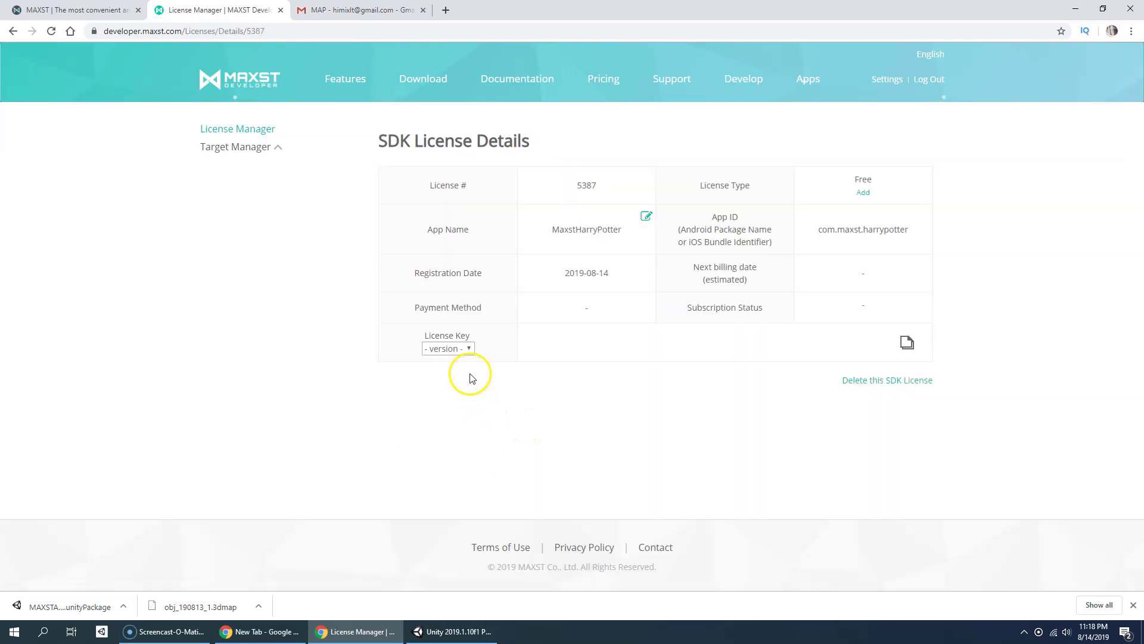
{"action": "left_click", "coordinate": [468, 349]}
{"action": "left_click", "coordinate": [453, 373]}
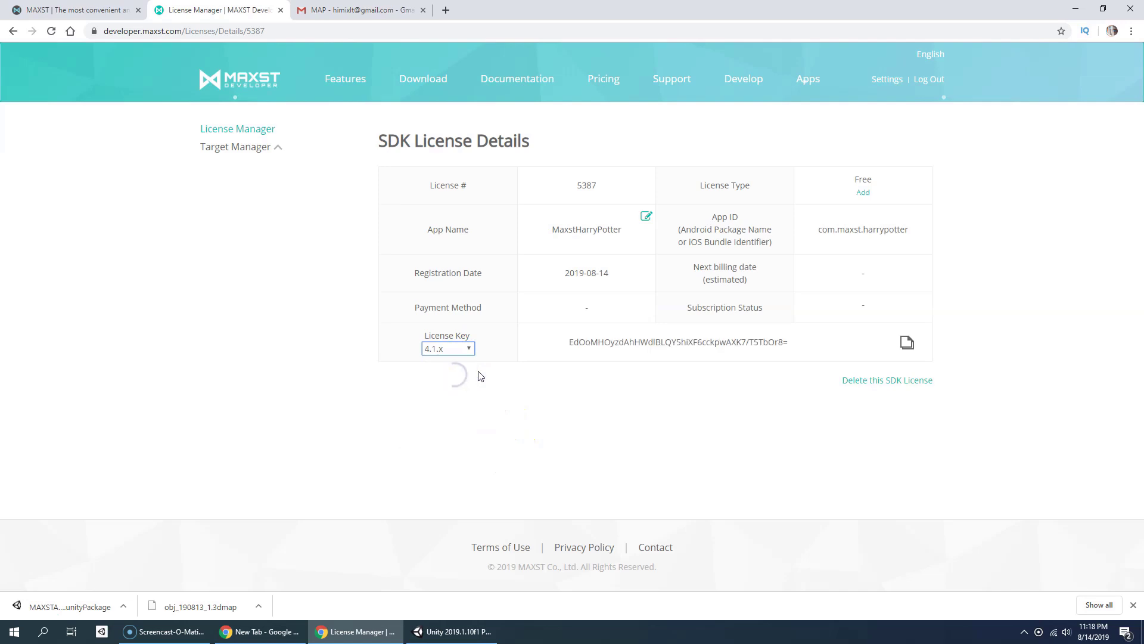
{"action": "left_click", "coordinate": [905, 342]}
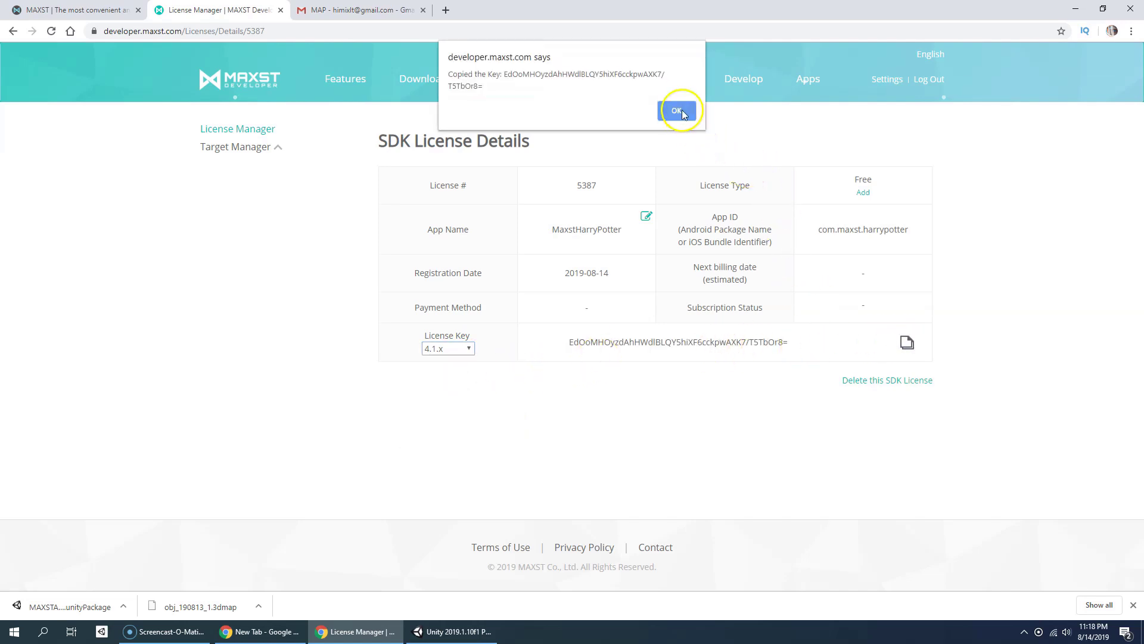
{"action": "left_click", "coordinate": [680, 109]}
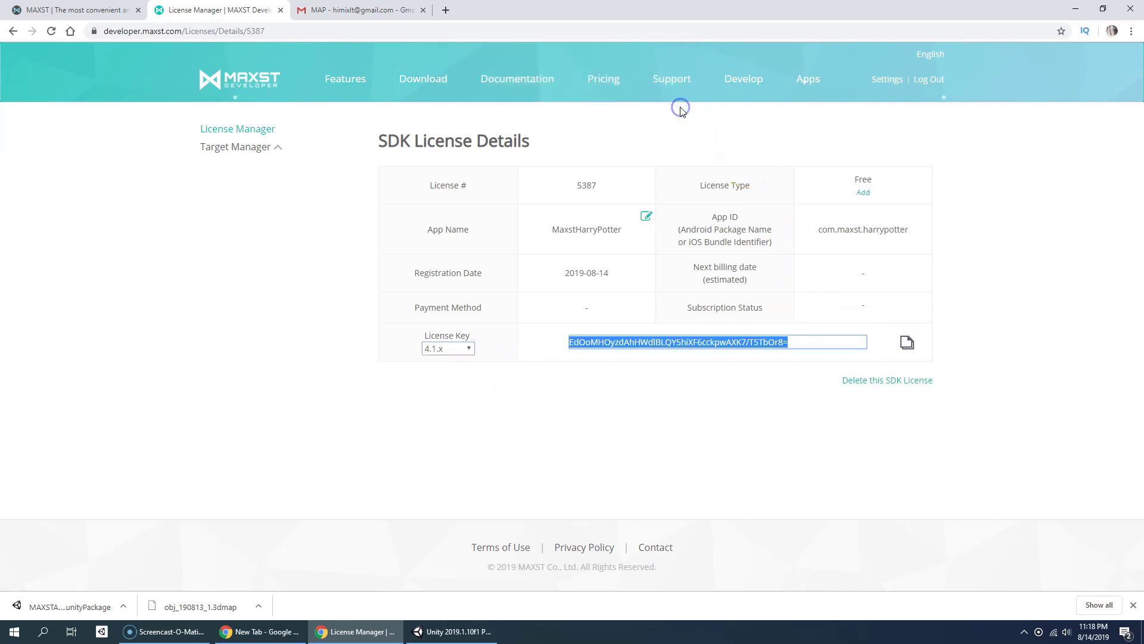
{"action": "right_click", "coordinate": [649, 345]}
{"action": "left_click", "coordinate": [661, 352]}
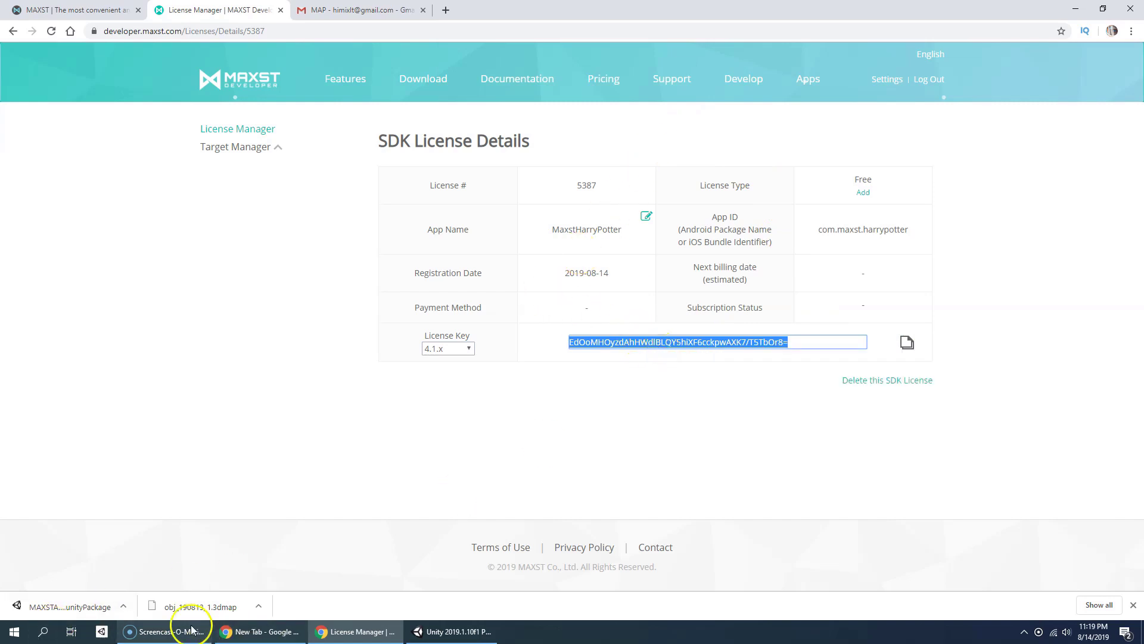
Return to Unity, replace the Configuration asset's license key by pasting the copied one, and save the scene.
{"action": "left_click", "coordinate": [357, 633]}
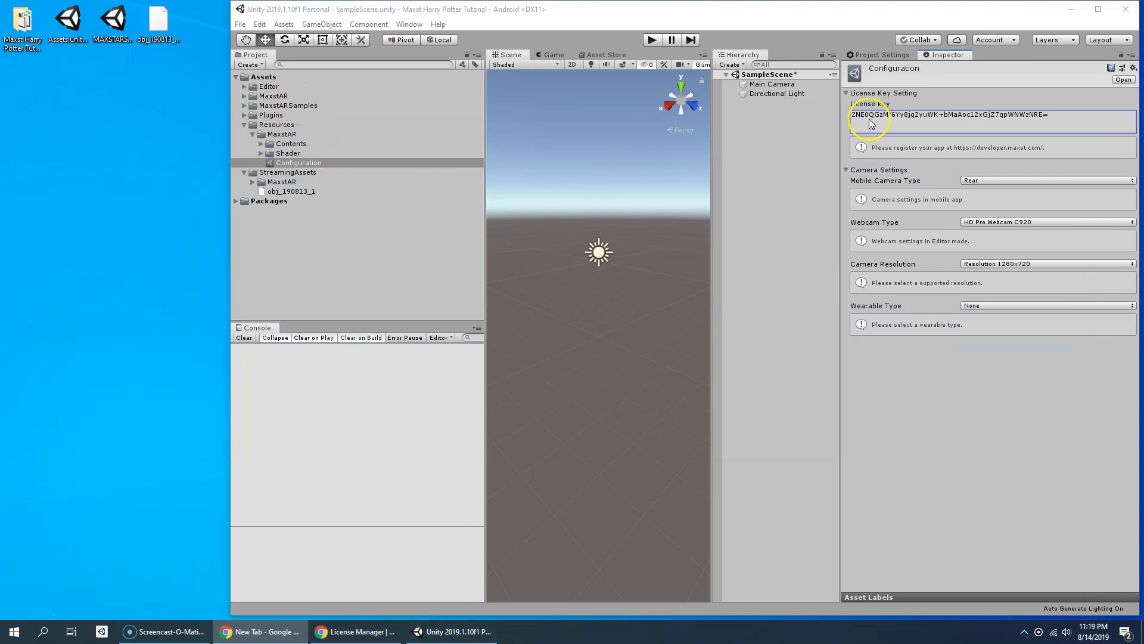
{"action": "left_click", "coordinate": [888, 112]}
{"action": "right_click", "coordinate": [888, 112]}
{"action": "left_click", "coordinate": [905, 144]}
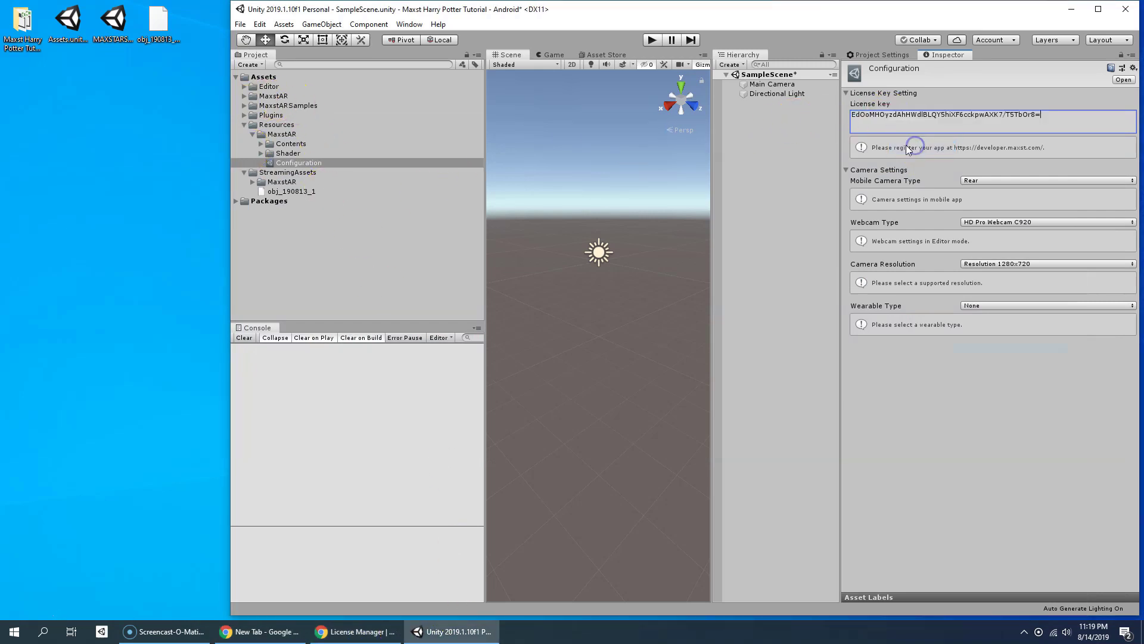
{"action": "left_click", "coordinate": [241, 24]}
{"action": "left_click", "coordinate": [264, 67]}
Collapse the Resources folder and delete the Scenes folder directly under Assets.
{"action": "left_click", "coordinate": [244, 124]}
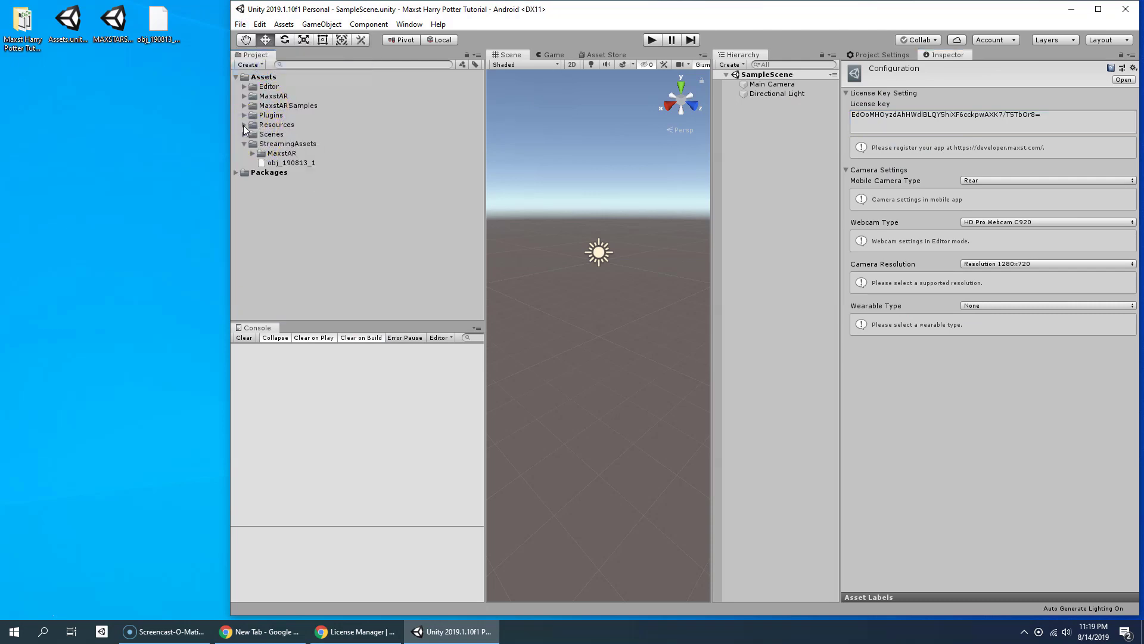
{"action": "left_click", "coordinate": [243, 135]}
{"action": "left_click", "coordinate": [244, 134]}
{"action": "left_click", "coordinate": [264, 135]}
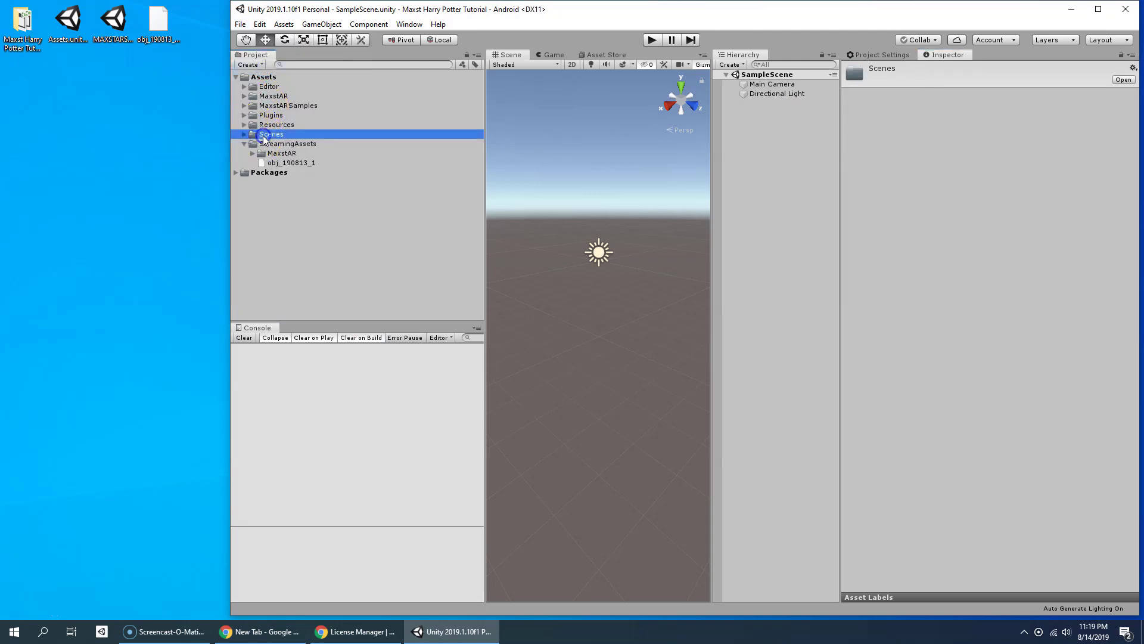
{"action": "right_click", "coordinate": [264, 137]}
{"action": "left_click", "coordinate": [285, 182]}
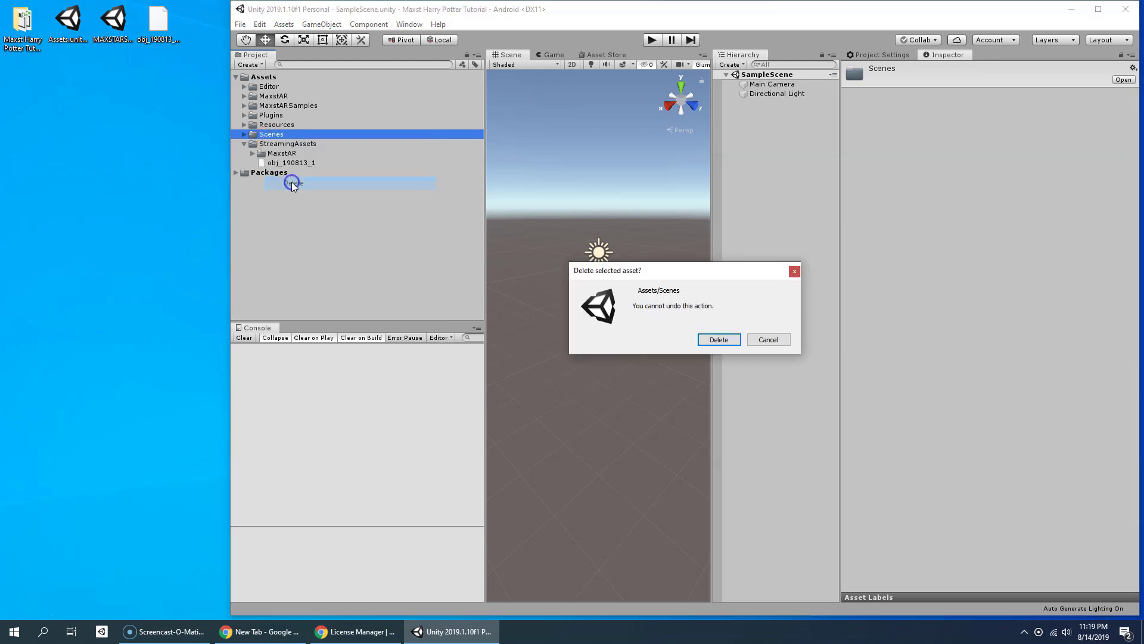
{"action": "left_click", "coordinate": [706, 339]}
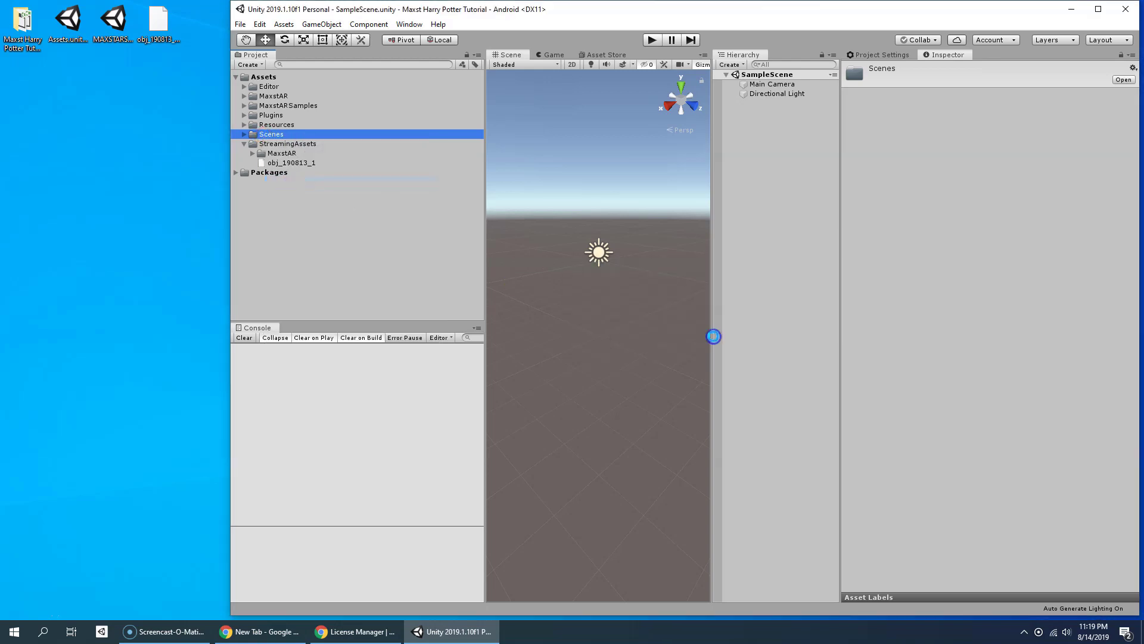
Open the ObjectTracker scene from MaxstARSamples/Scenes without saving the SampleScene changes, and collapse the MaxstARSamples folder.
{"action": "left_click", "coordinate": [243, 107]}
{"action": "left_click", "coordinate": [253, 125]}
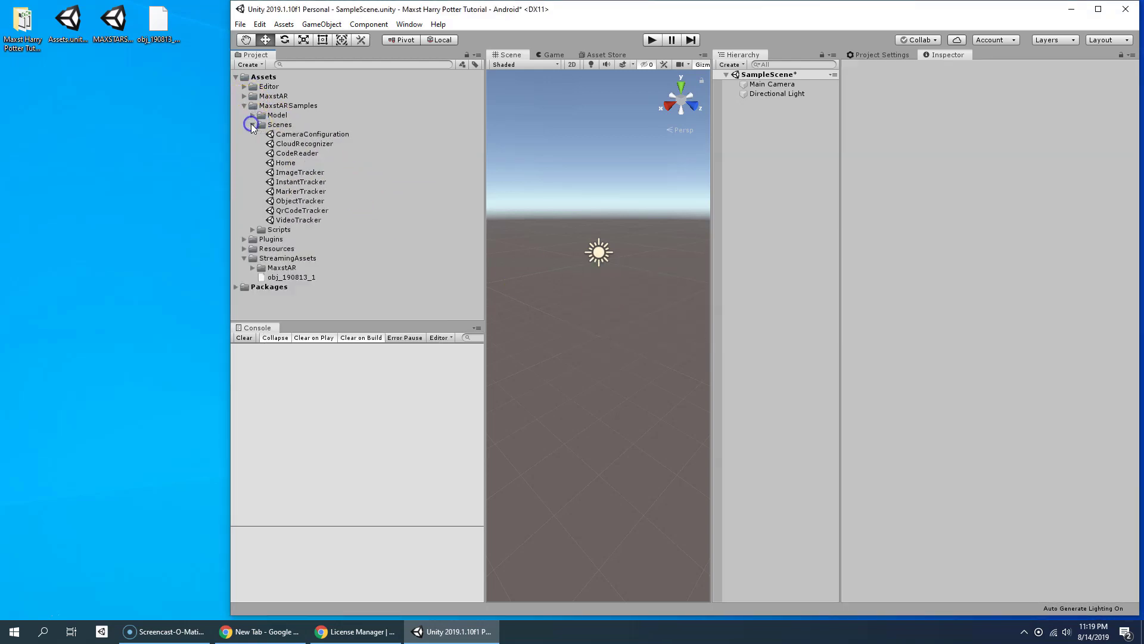
{"action": "double_click", "coordinate": [311, 201]}
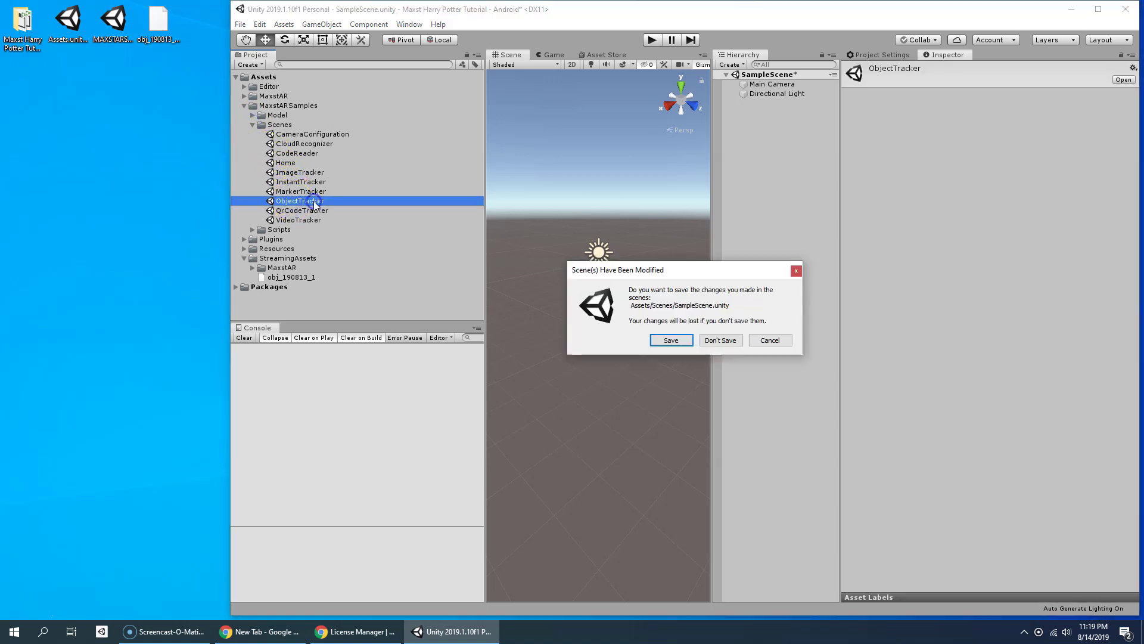
{"action": "left_click", "coordinate": [726, 340]}
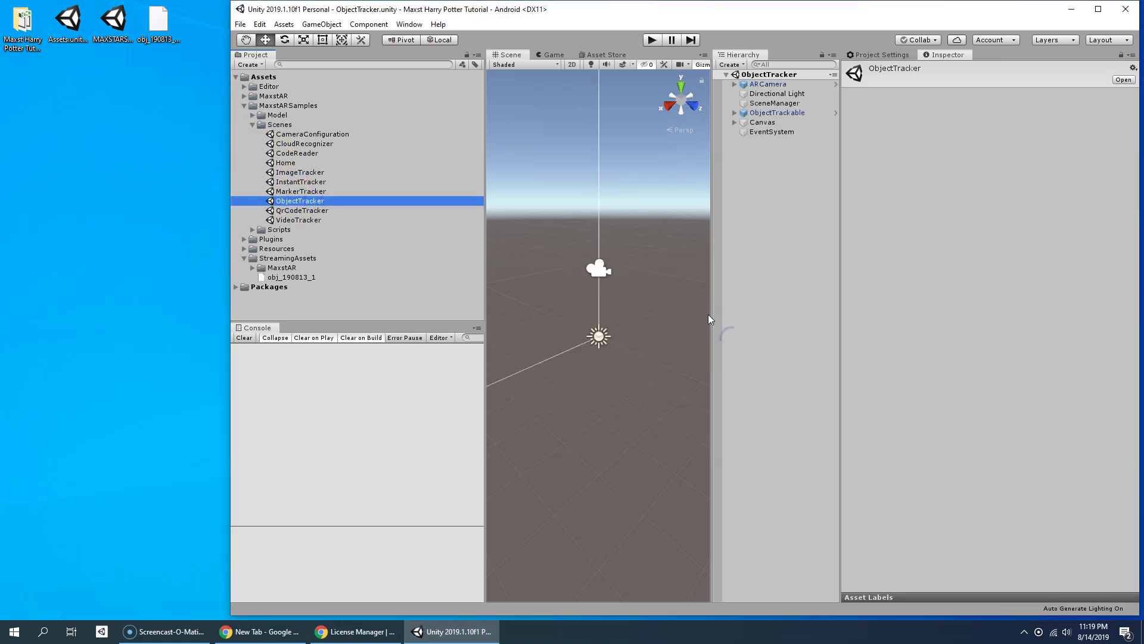
{"action": "left_click", "coordinate": [244, 105]}
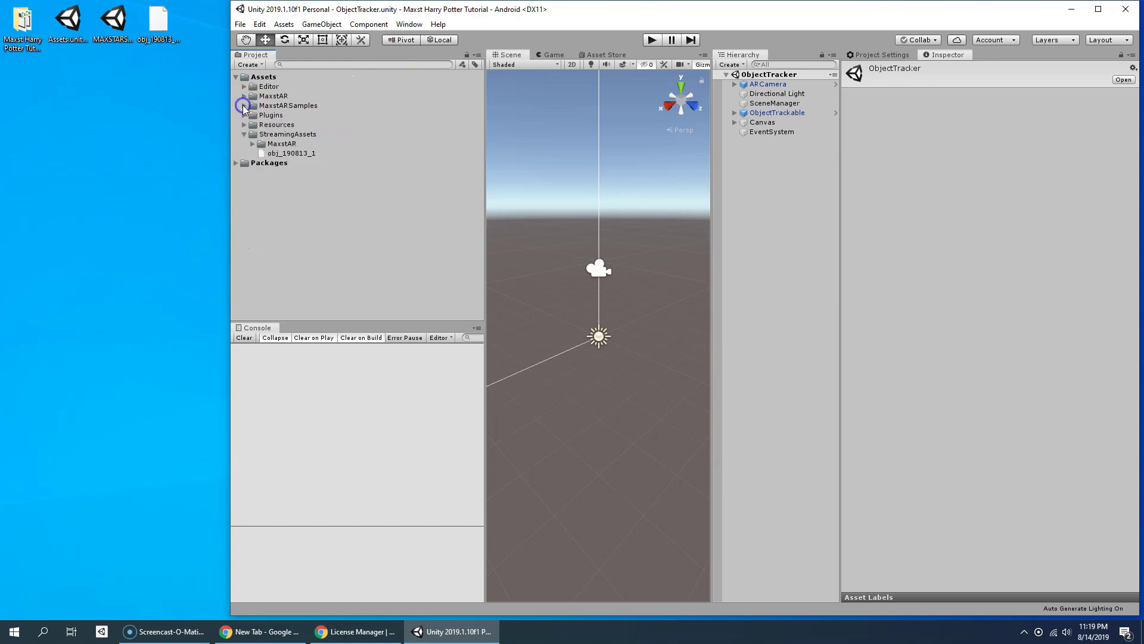
Collapse the StreamingAssets folder and import the complete AppContent asset package from the desktop into the project.
{"action": "left_click", "coordinate": [245, 135]}
{"action": "left_click_drag", "start_coordinate": [68, 20], "coordinate": [261, 79]}
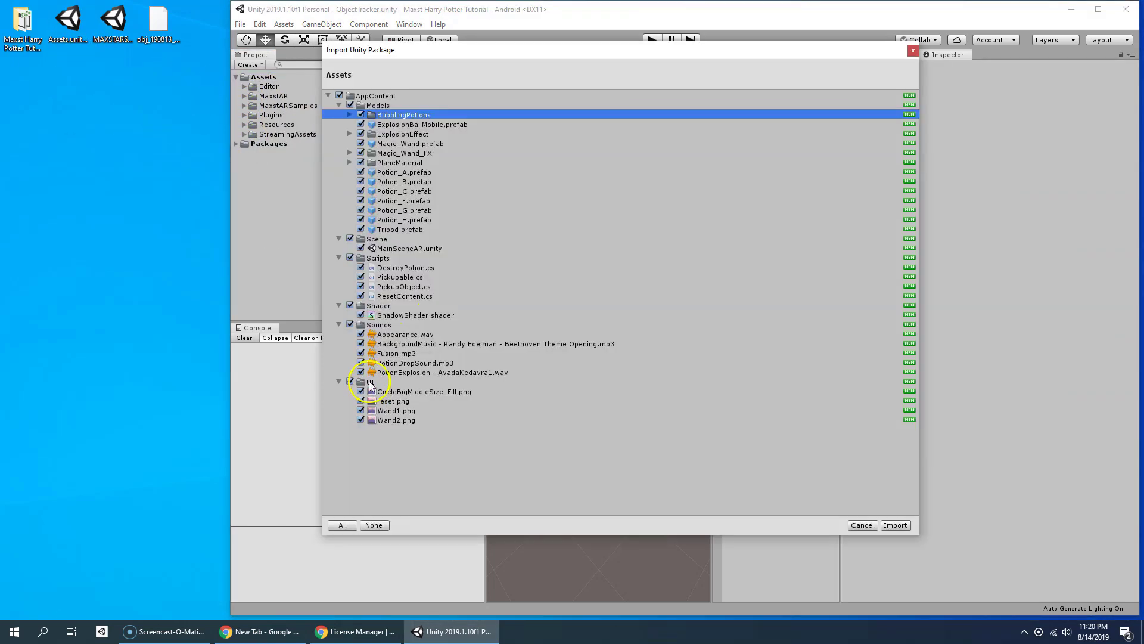
{"action": "left_click", "coordinate": [360, 382]}
{"action": "left_click", "coordinate": [369, 325]}
{"action": "left_click", "coordinate": [369, 306]}
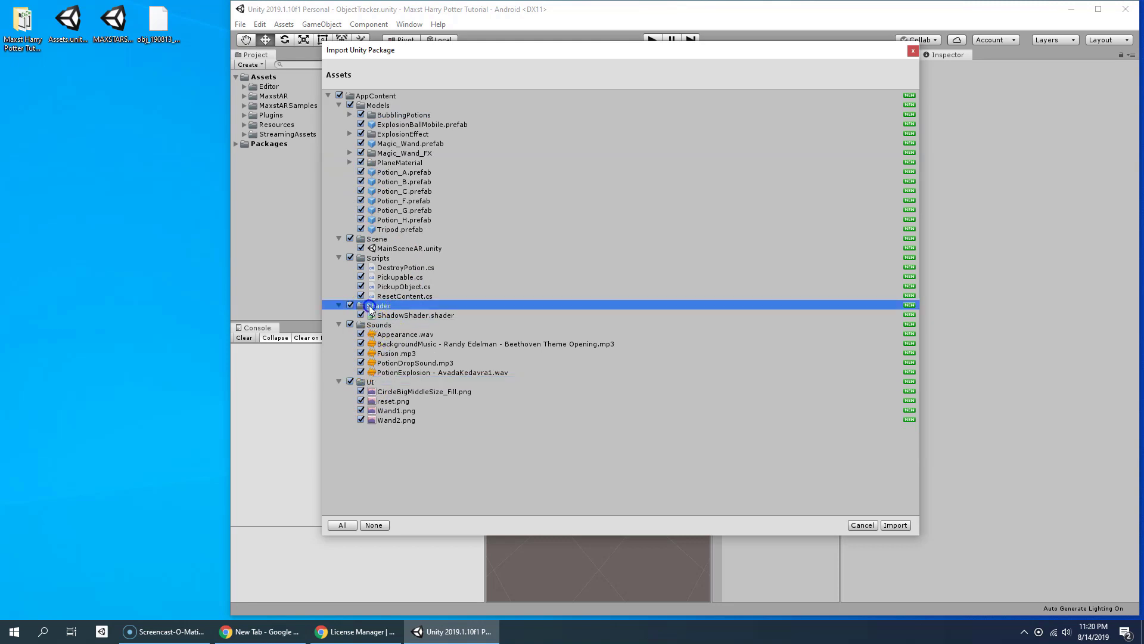
{"action": "left_click", "coordinate": [371, 258]}
{"action": "left_click", "coordinate": [371, 239]}
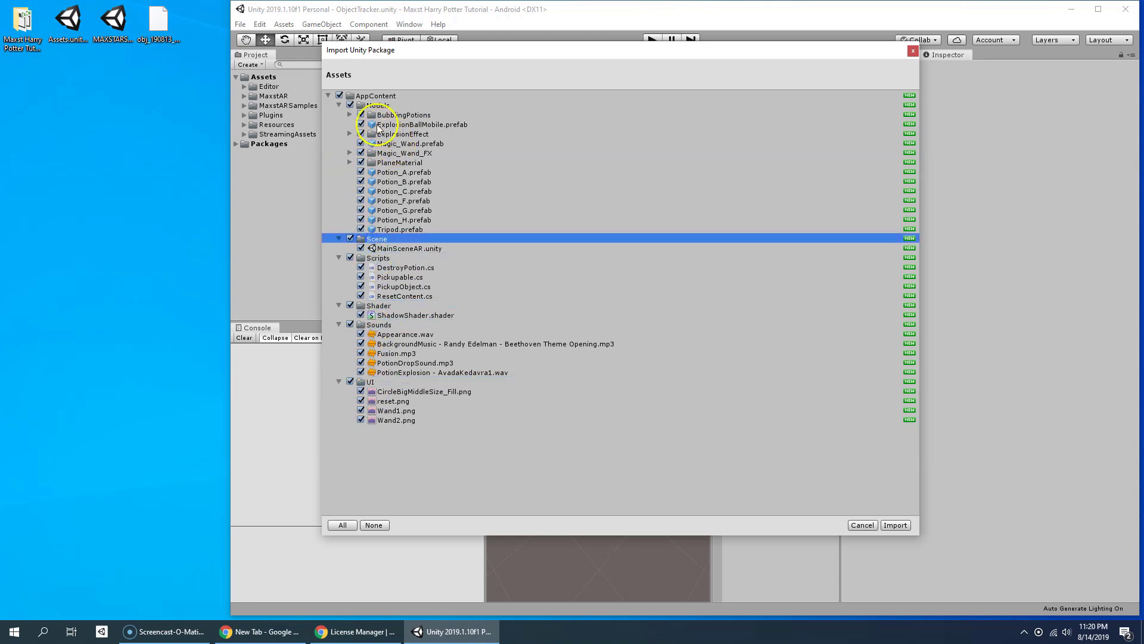
{"action": "left_click", "coordinate": [372, 106]}
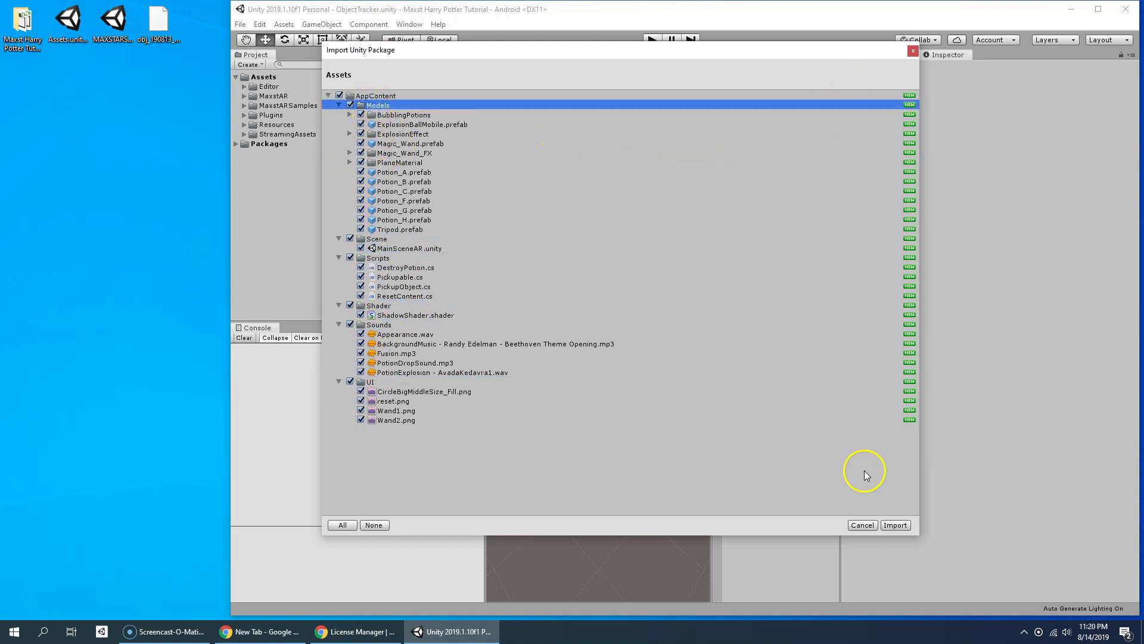
{"action": "left_click", "coordinate": [888, 526]}
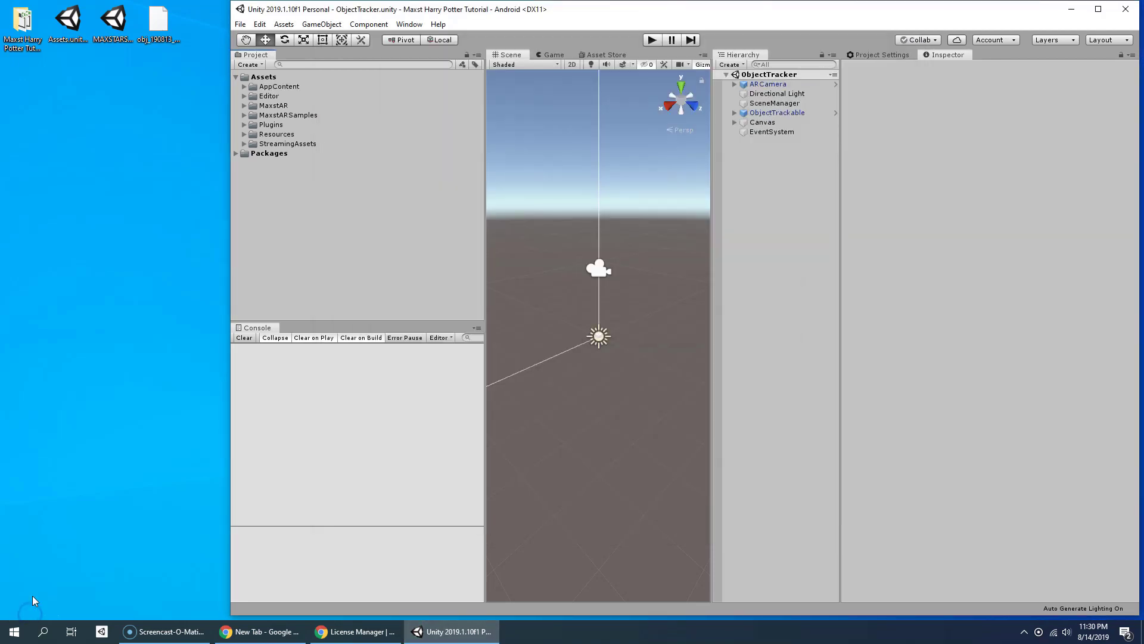
Maximize the Unity window and expand the AppContent folder and its Models subfolder.
{"action": "double_click", "coordinate": [539, 9]}
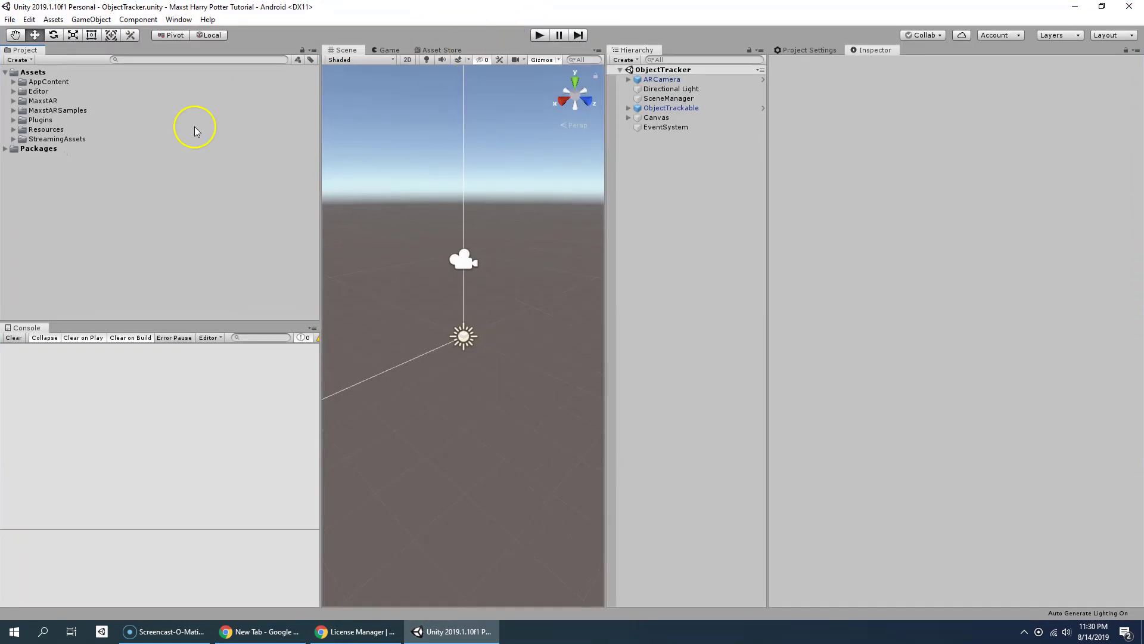
{"action": "left_click", "coordinate": [13, 82]}
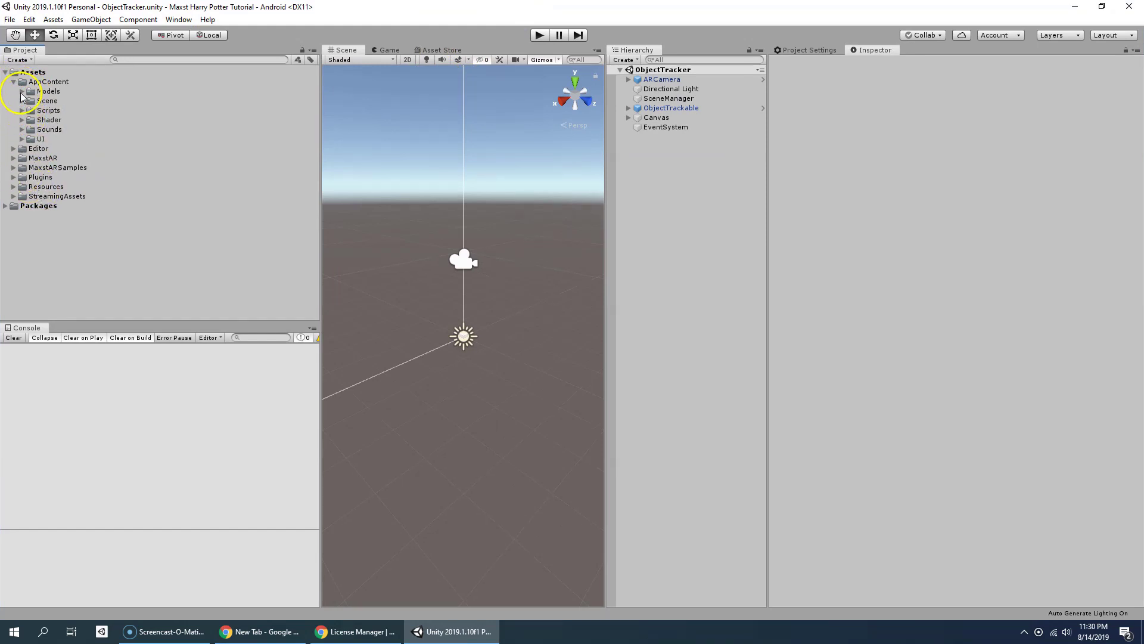
{"action": "left_click", "coordinate": [22, 91]}
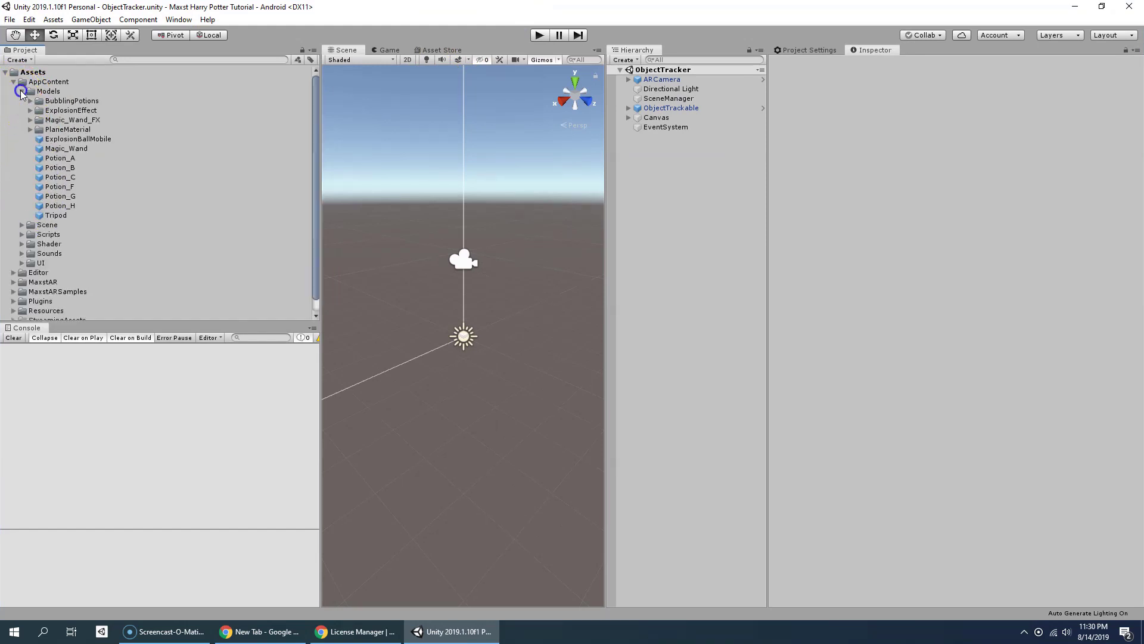
Show the Game view, widen it, and set its resolution to 1920x1080 Landscape.
{"action": "left_click", "coordinate": [624, 79]}
{"action": "left_click", "coordinate": [389, 50]}
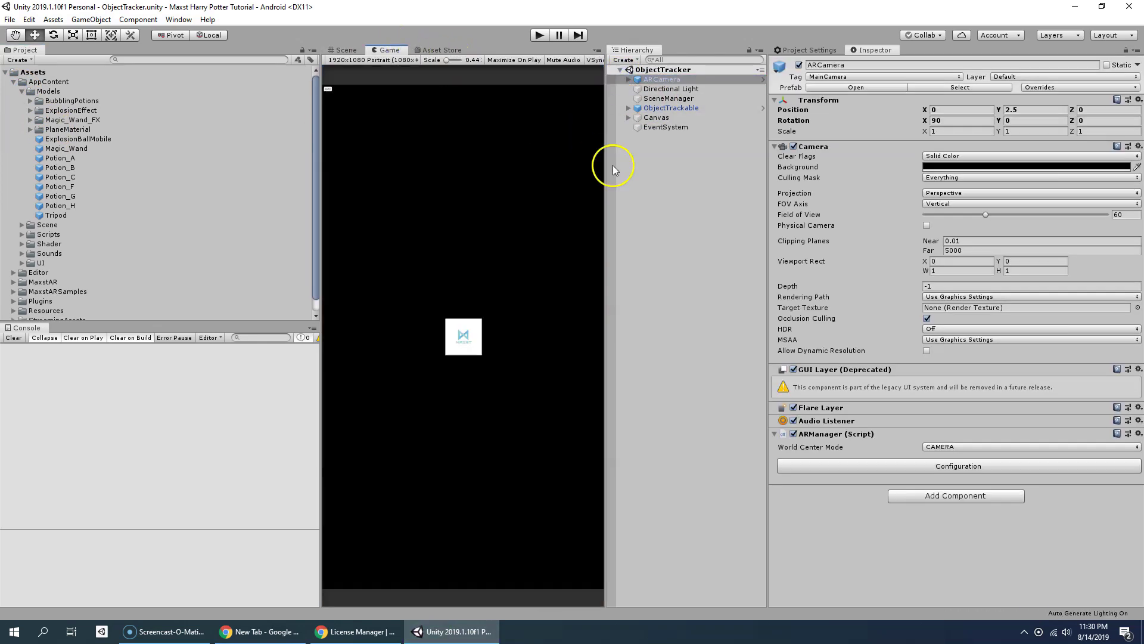
{"action": "left_click_drag", "start_coordinate": [603, 171], "coordinate": [700, 181]}
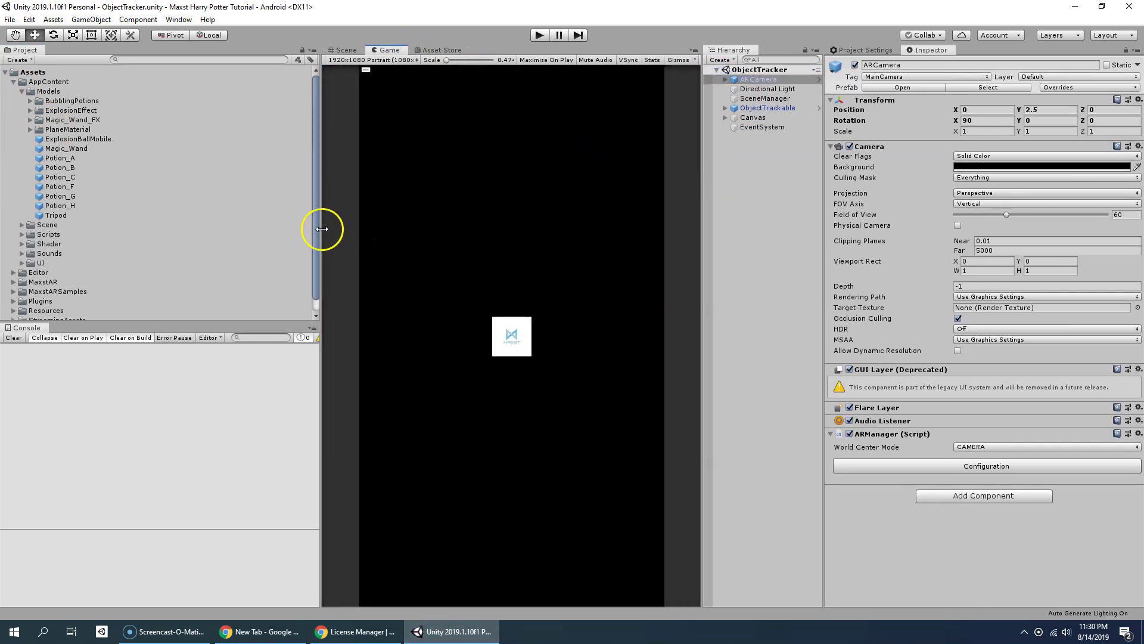
{"action": "left_click_drag", "start_coordinate": [322, 229], "coordinate": [269, 230]}
{"action": "left_click", "coordinate": [317, 60]}
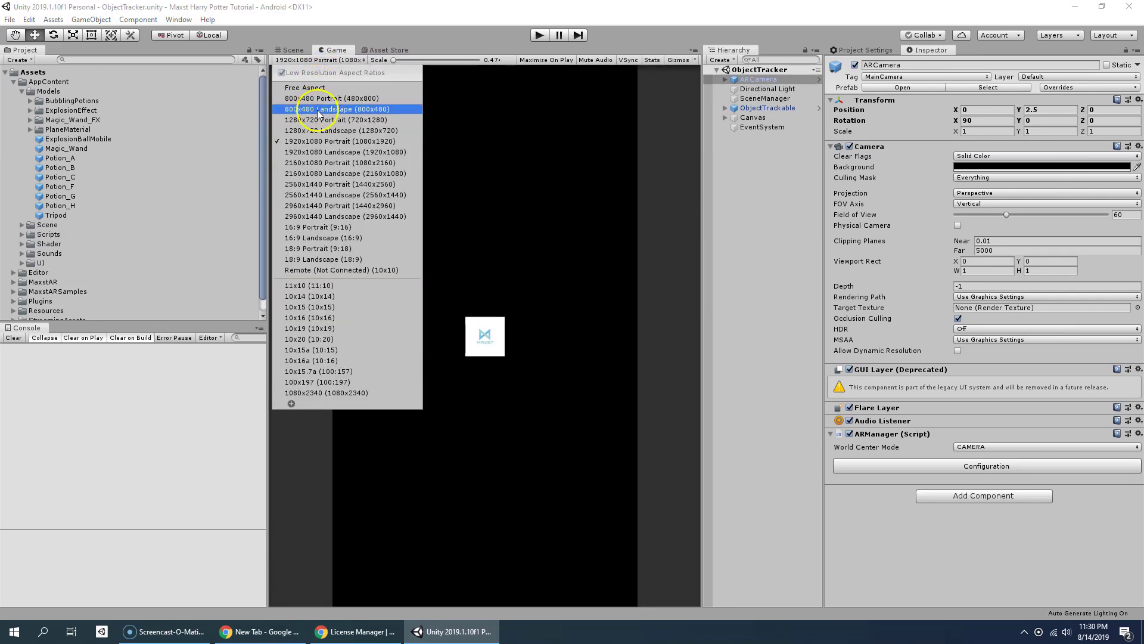
{"action": "left_click", "coordinate": [318, 153]}
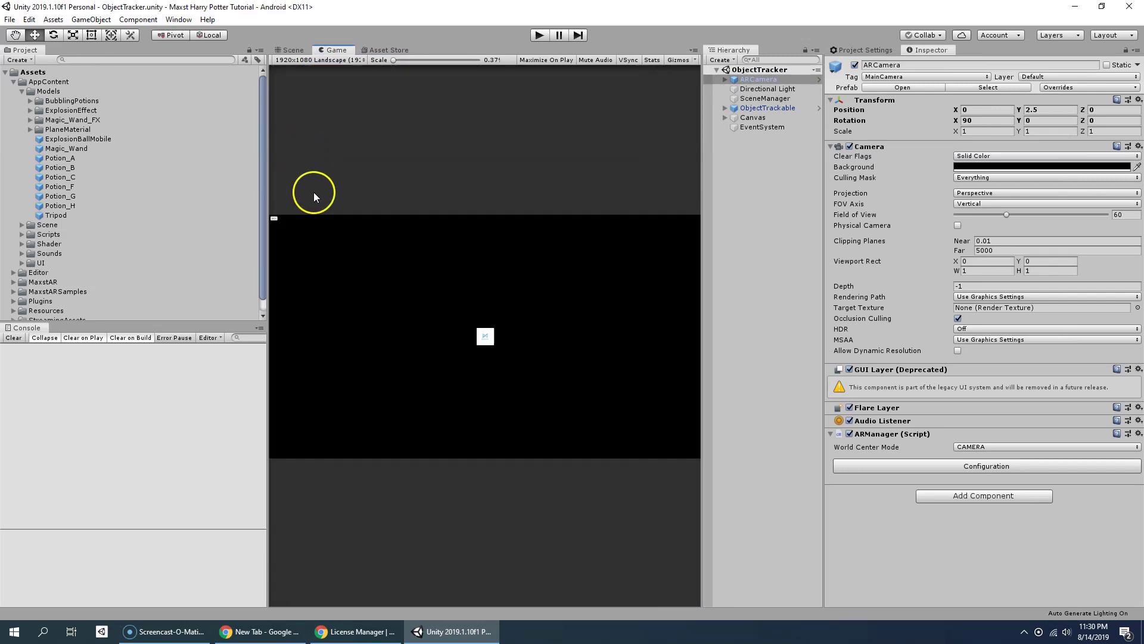
Set the Canvas's UI Scale Mode to Scale With Screen Size with a reference resolution of 1920 by 1080.
{"action": "left_click", "coordinate": [743, 118]}
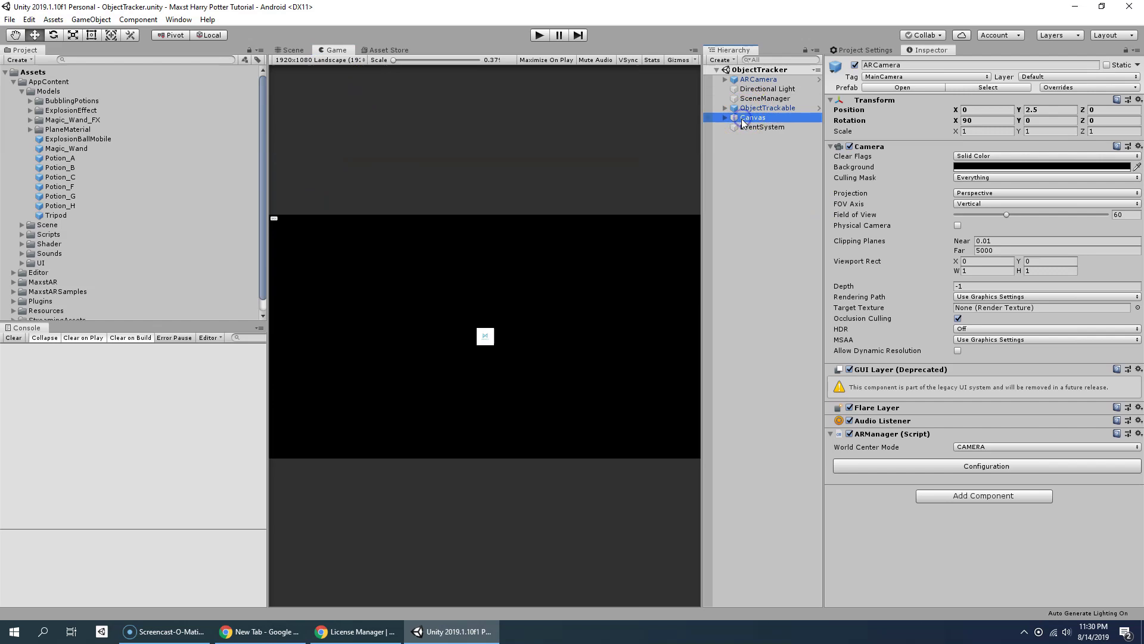
{"action": "left_click", "coordinate": [977, 283]}
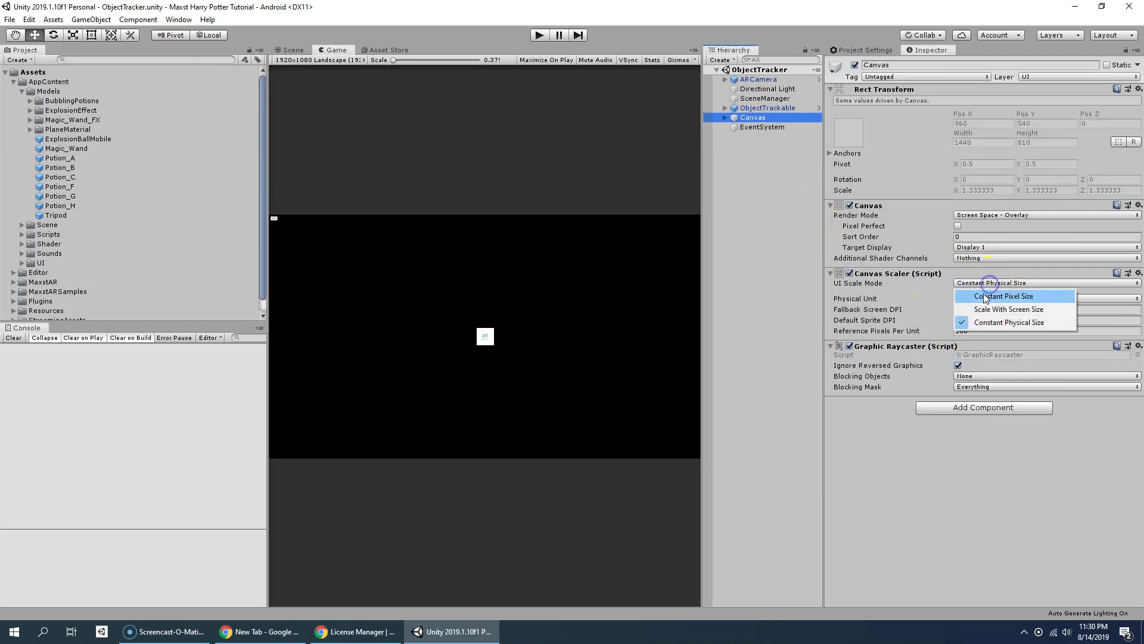
{"action": "left_click", "coordinate": [978, 309]}
{"action": "left_click", "coordinate": [976, 298]}
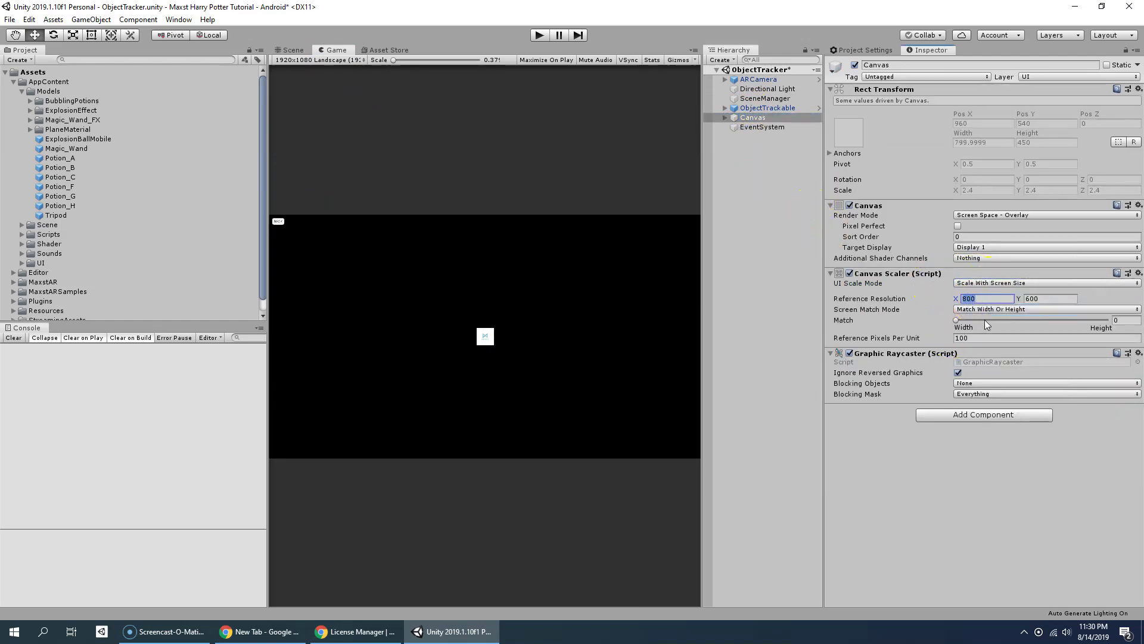
{"action": "type", "text": "1920"}
{"action": "left_click", "coordinate": [1039, 299]}
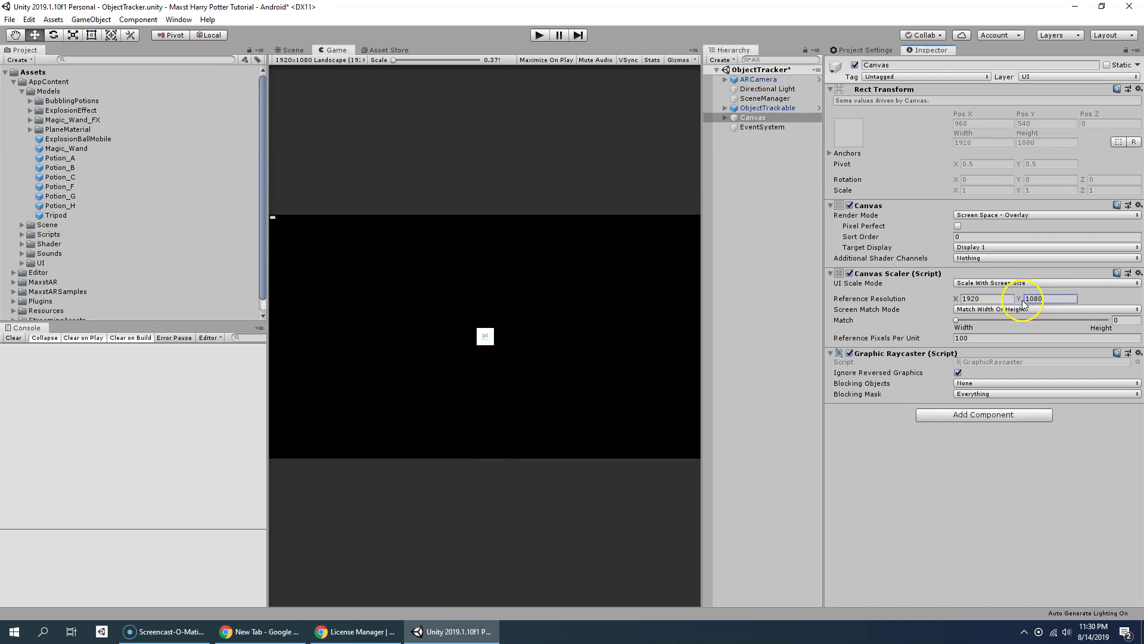
{"action": "left_click", "coordinate": [972, 301]}
{"action": "left_click", "coordinate": [1040, 299]}
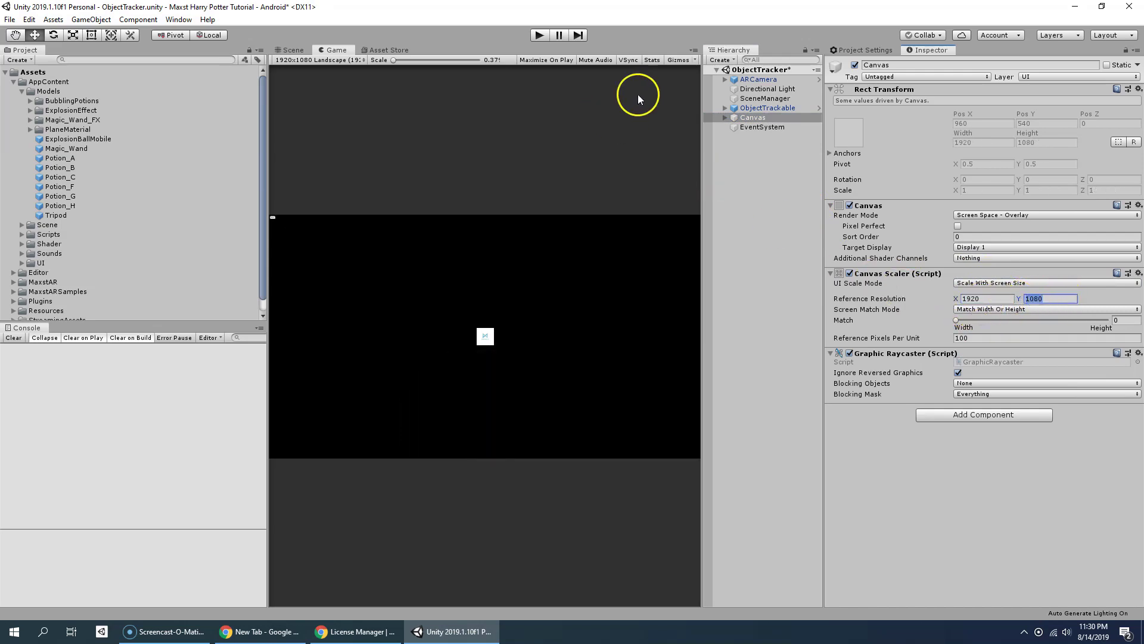
Delete the Back button from the Canvas.
{"action": "left_click", "coordinate": [725, 117]}
{"action": "left_click", "coordinate": [750, 127]}
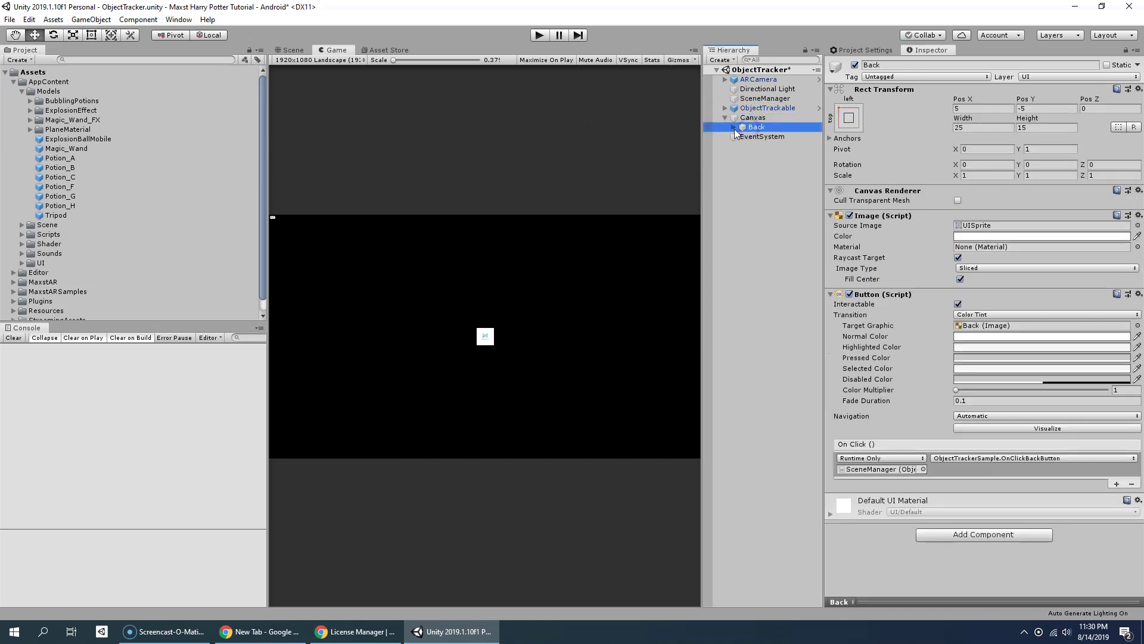
{"action": "key", "text": "Delete"}
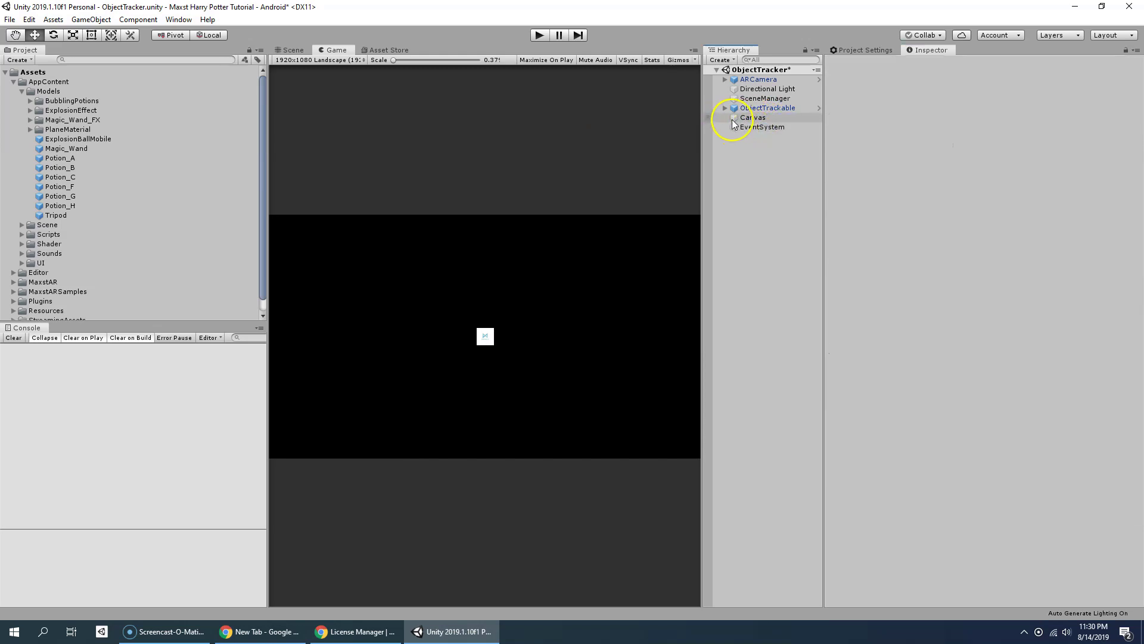
{"action": "left_click", "coordinate": [733, 163]}
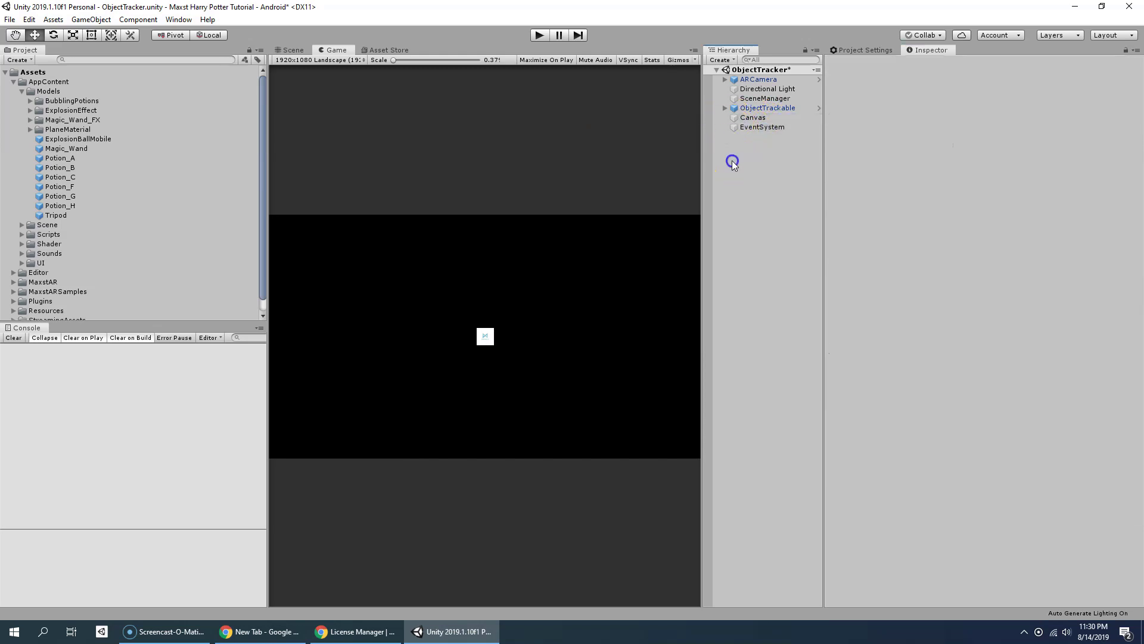
Add the Magic_Wand prefab as a child of ARCamera and set its position to X 0.15, Y -0.1, Z 0.6.
{"action": "left_click", "coordinate": [54, 149]}
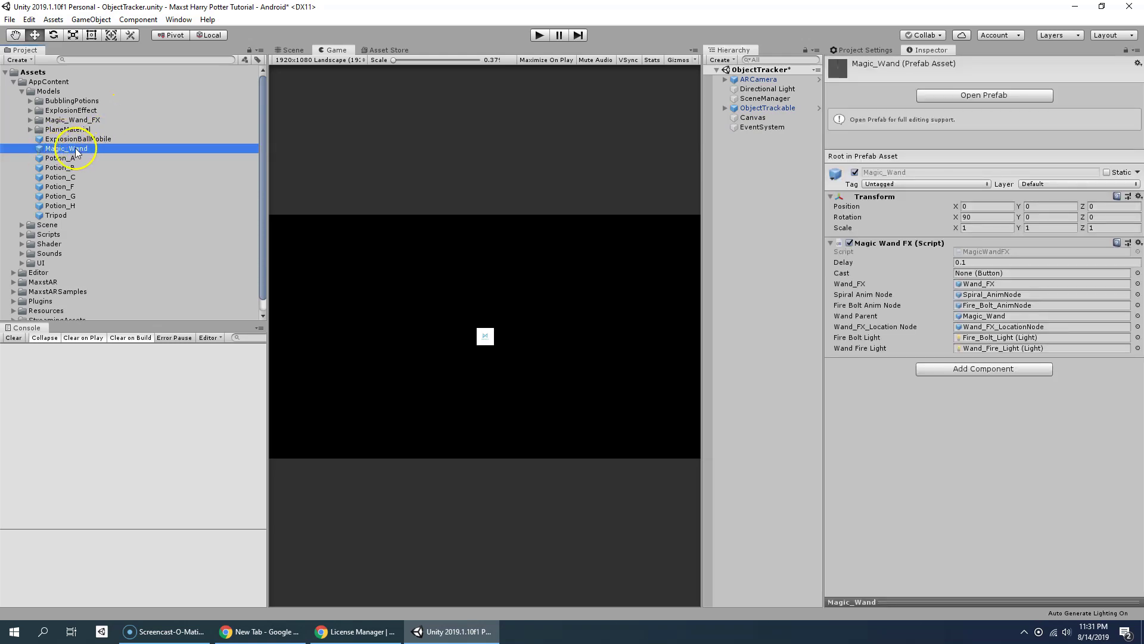
{"action": "left_click_drag", "start_coordinate": [75, 148], "coordinate": [754, 84]}
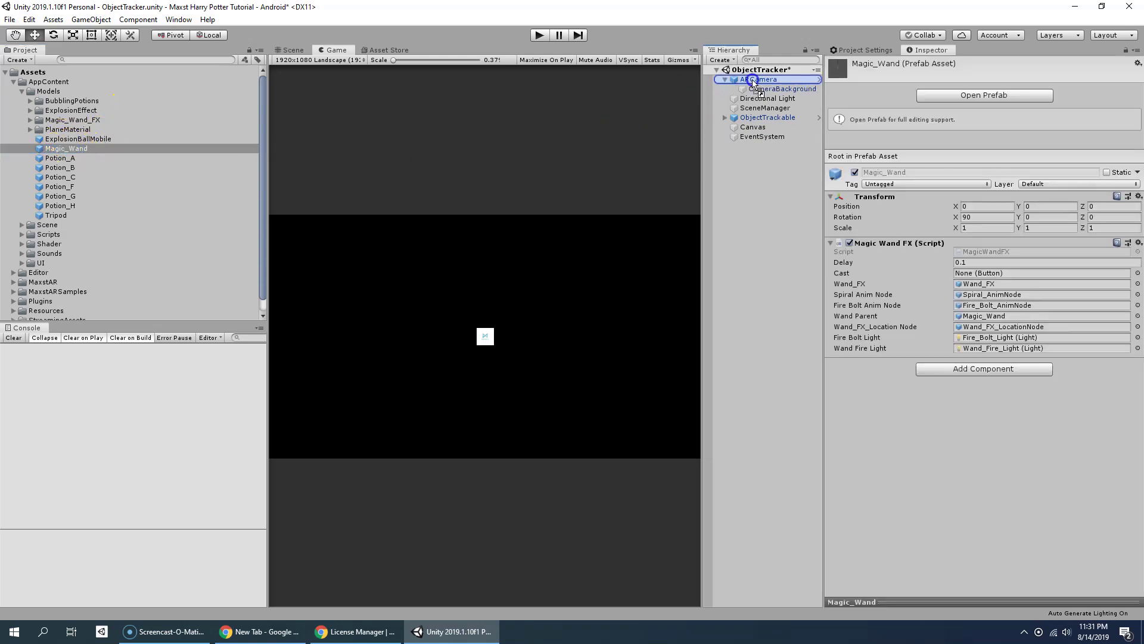
{"action": "left_click", "coordinate": [970, 109]}
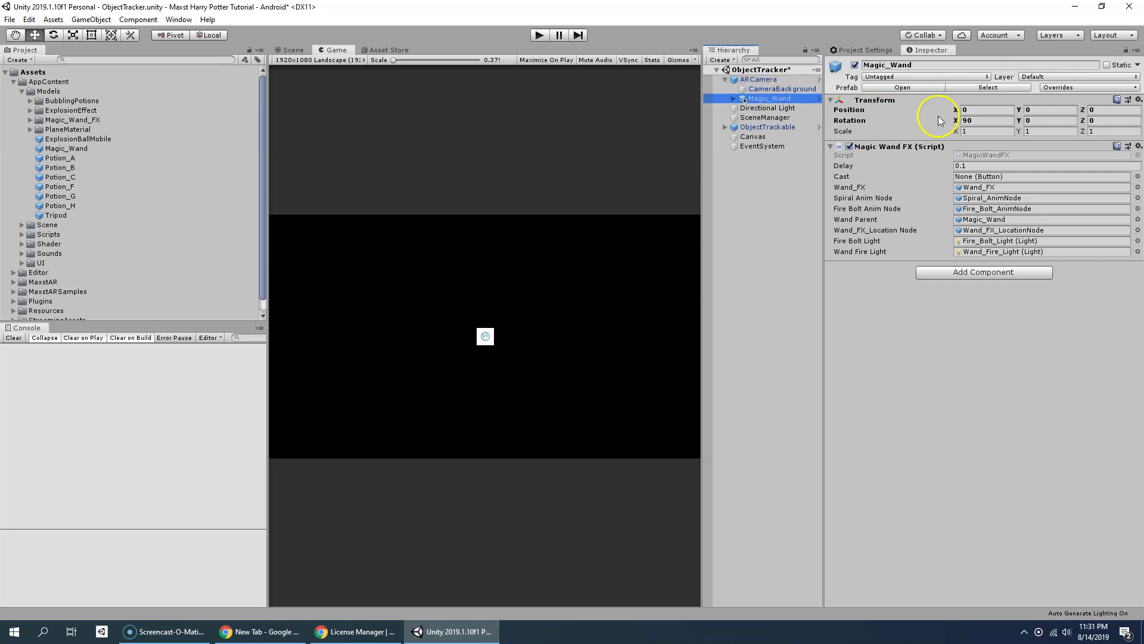
{"action": "type", "text": "0.15"}
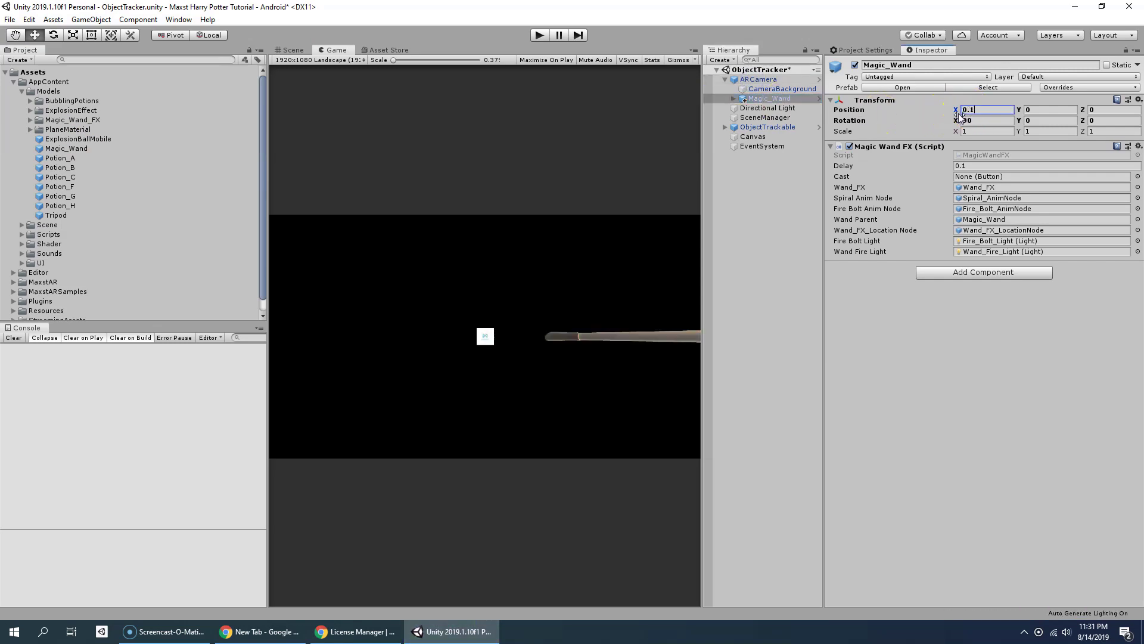
{"action": "left_click", "coordinate": [1036, 114]}
{"action": "type", "text": "-0"}
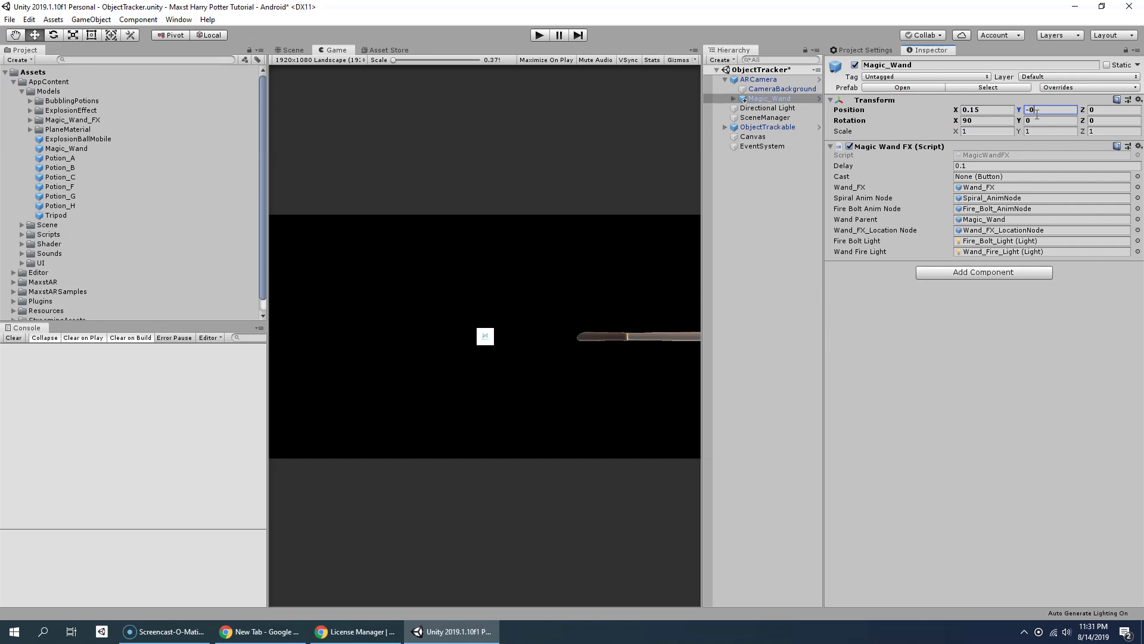
{"action": "type", "text": ".1"}
{"action": "left_click", "coordinate": [1097, 111]}
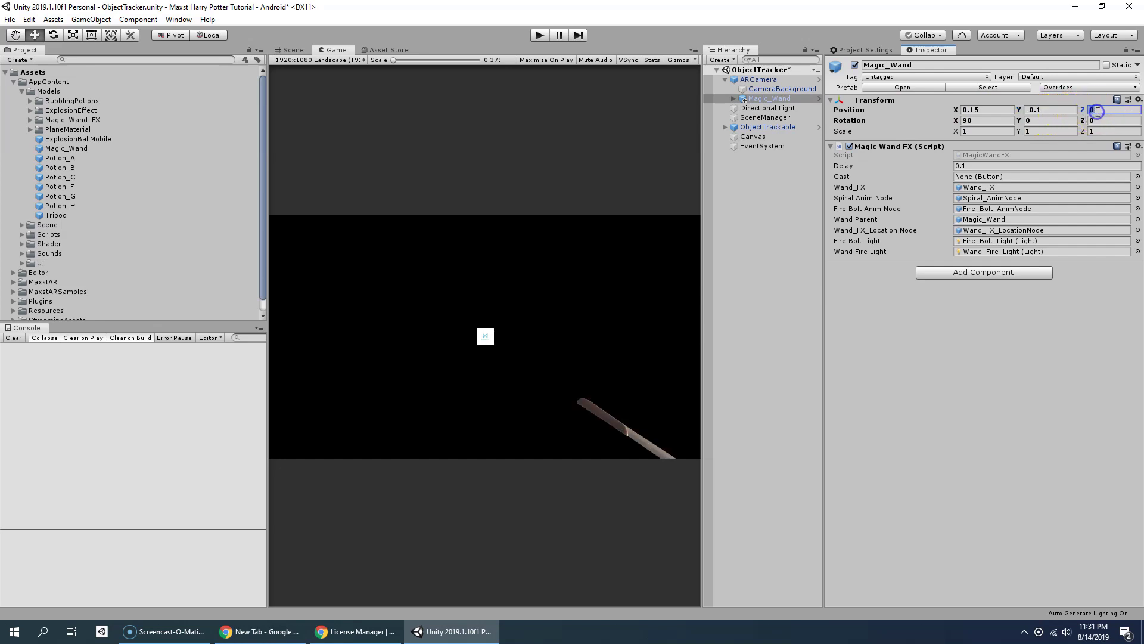
{"action": "type", "text": ".6"}
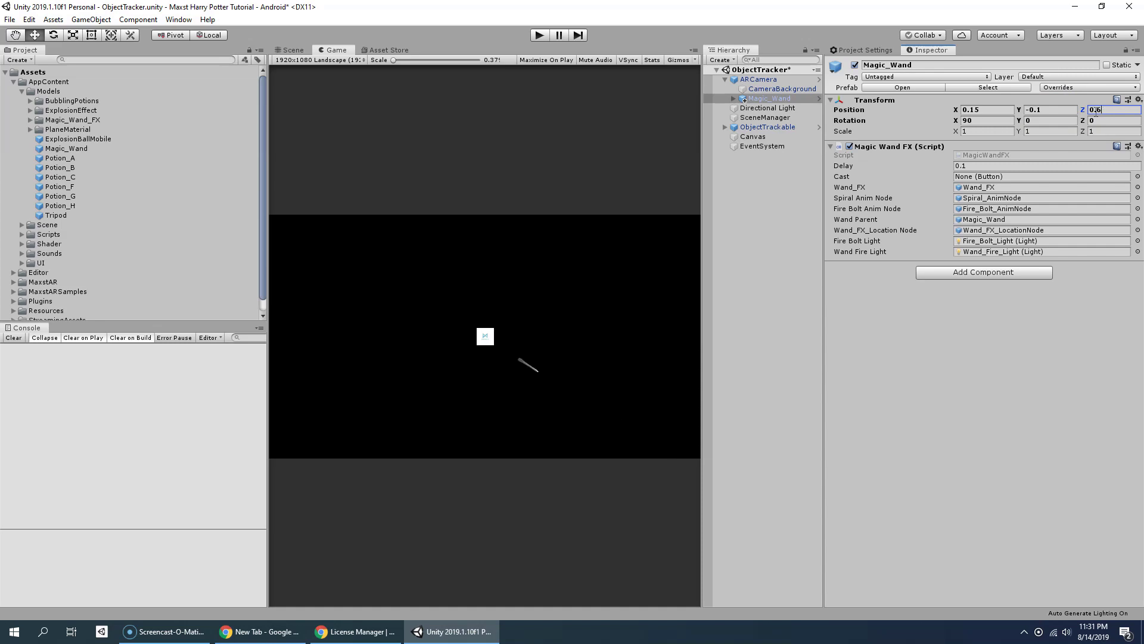
Set the Magic_Wand's rotation to X 85 and Z -180, leaving Y at 0.
{"action": "left_click", "coordinate": [993, 122]}
{"action": "type", "text": "85"}
{"action": "left_click", "coordinate": [1035, 122]}
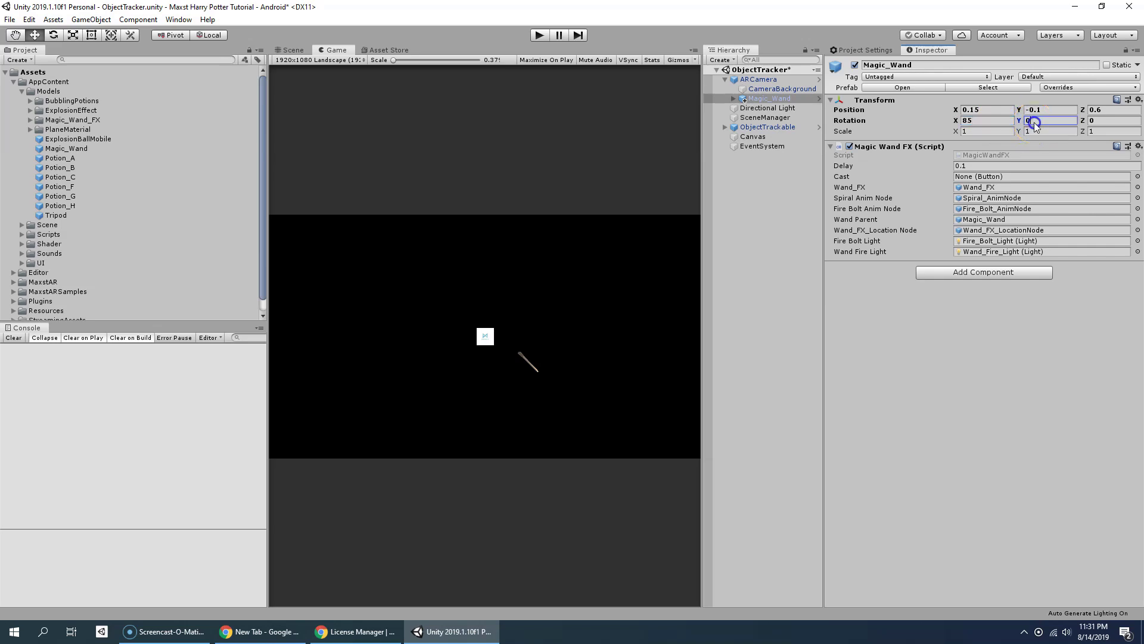
{"action": "left_click", "coordinate": [1092, 121]}
{"action": "type", "text": "-180"}
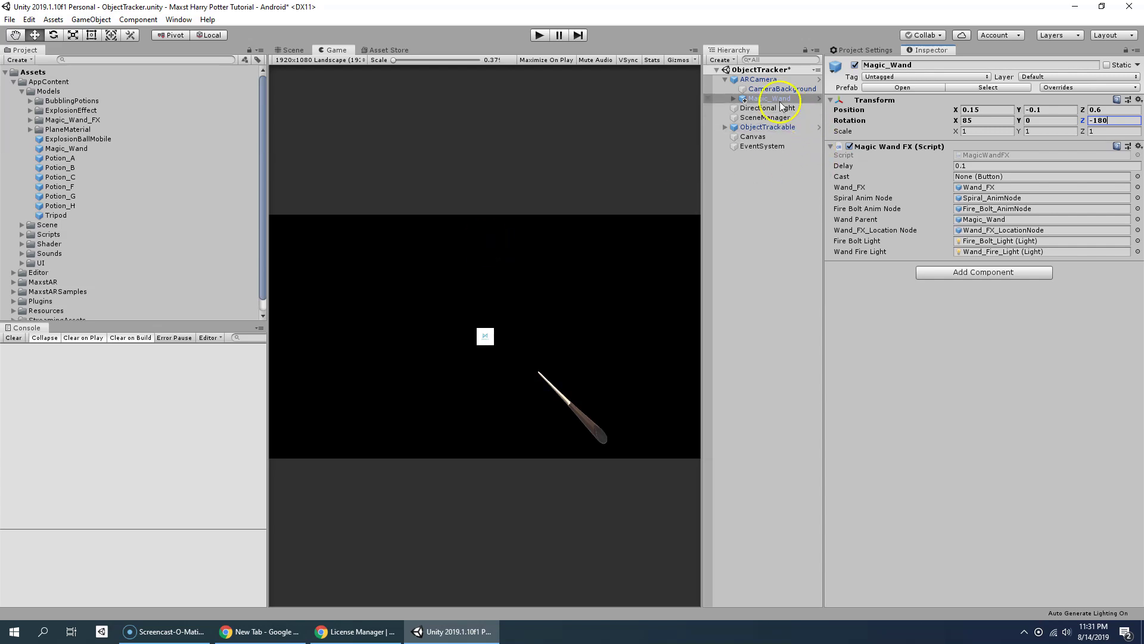
Add an Audio Source to Magic_Wand with Play On Awake off and PotionDropSound as its clip, and collapse the component.
{"action": "left_click", "coordinate": [955, 275]}
{"action": "type", "text": "aud"}
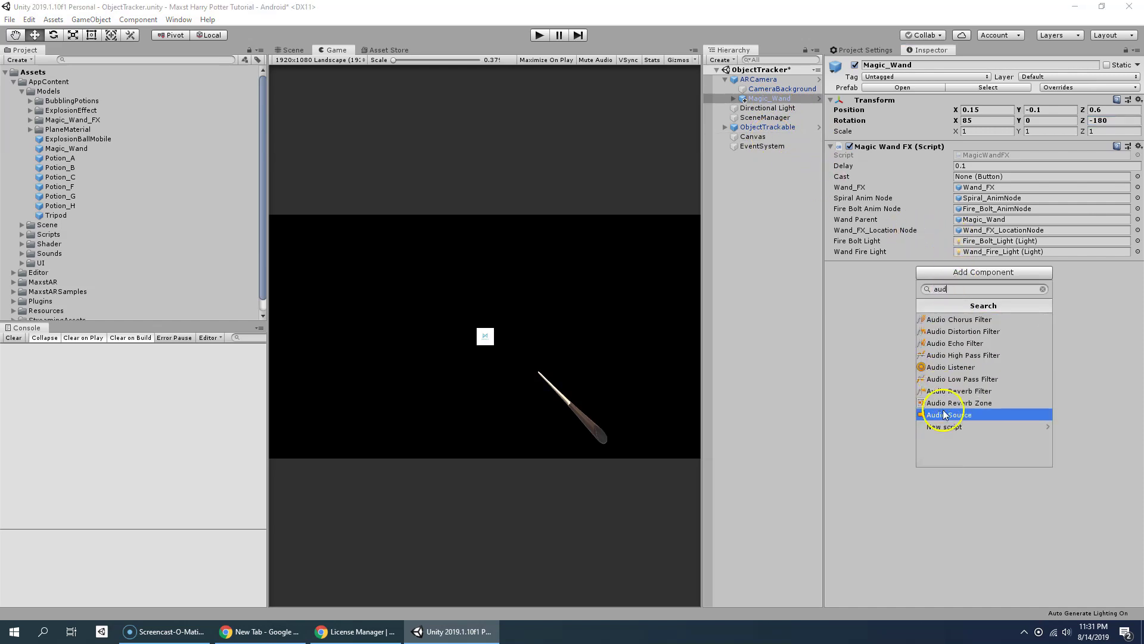
{"action": "left_click", "coordinate": [944, 414]}
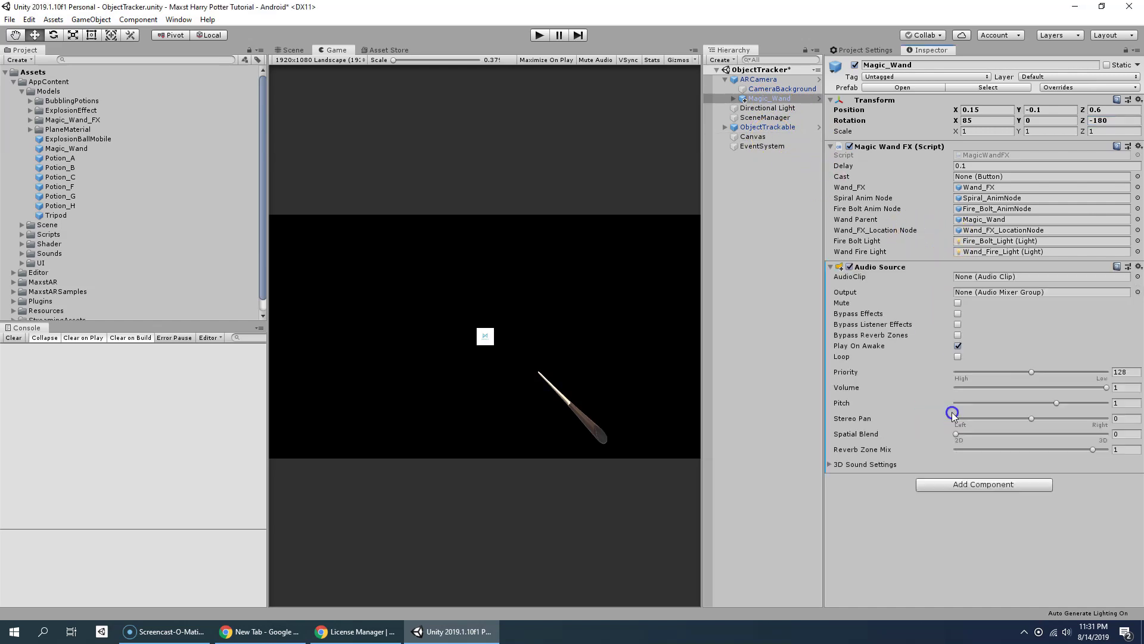
{"action": "left_click", "coordinate": [958, 347]}
{"action": "left_click", "coordinate": [22, 254]}
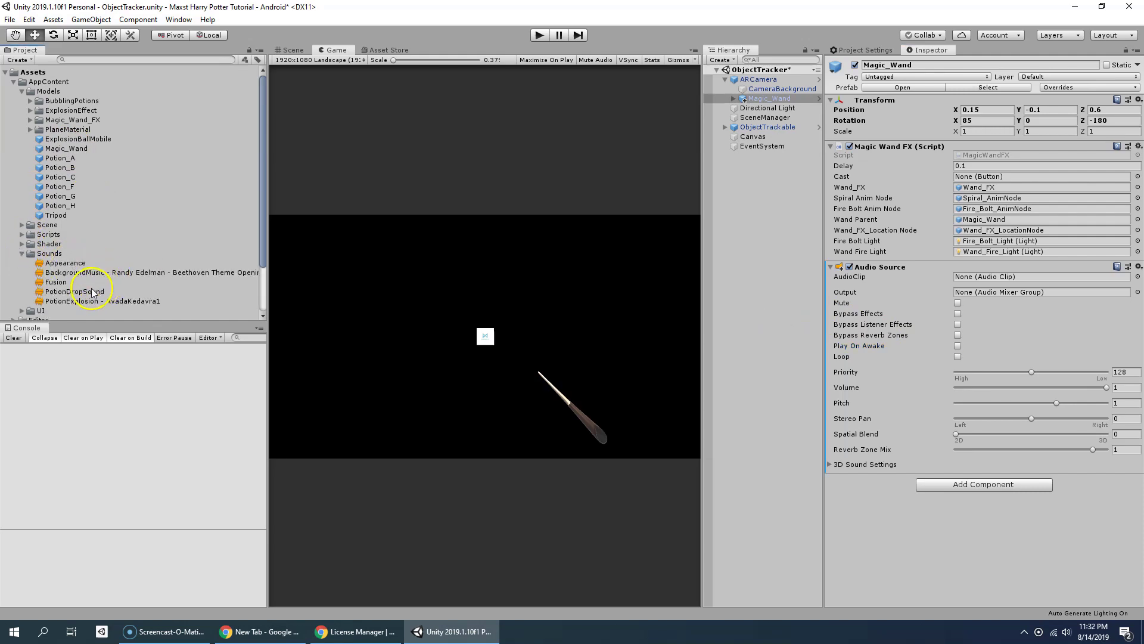
{"action": "left_click_drag", "start_coordinate": [72, 291], "coordinate": [1040, 275]}
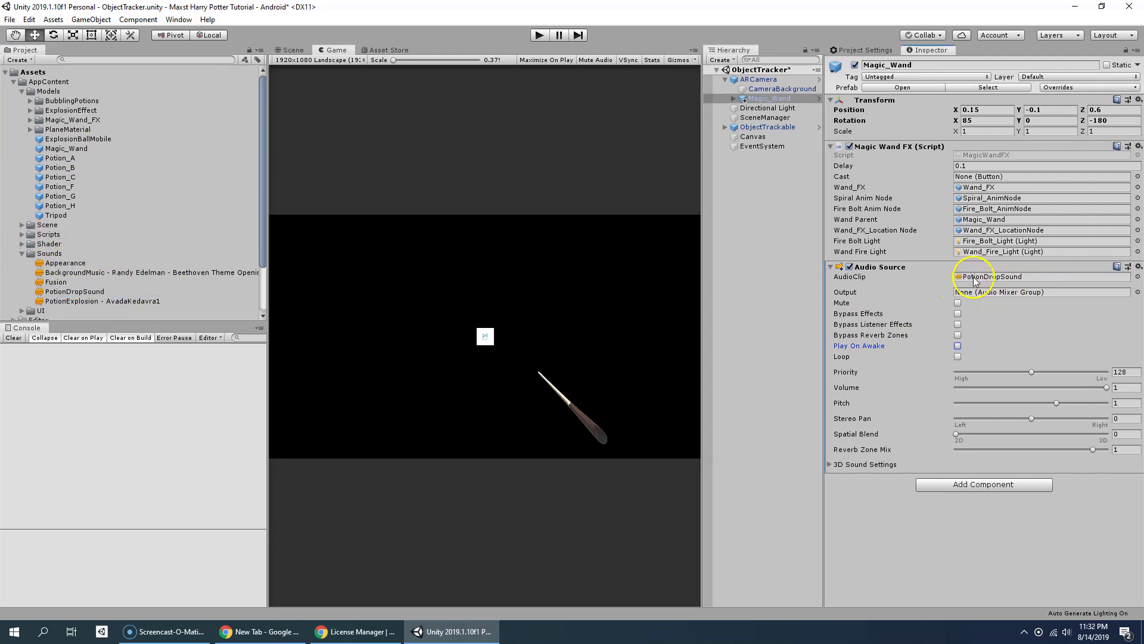
{"action": "left_click", "coordinate": [830, 267]}
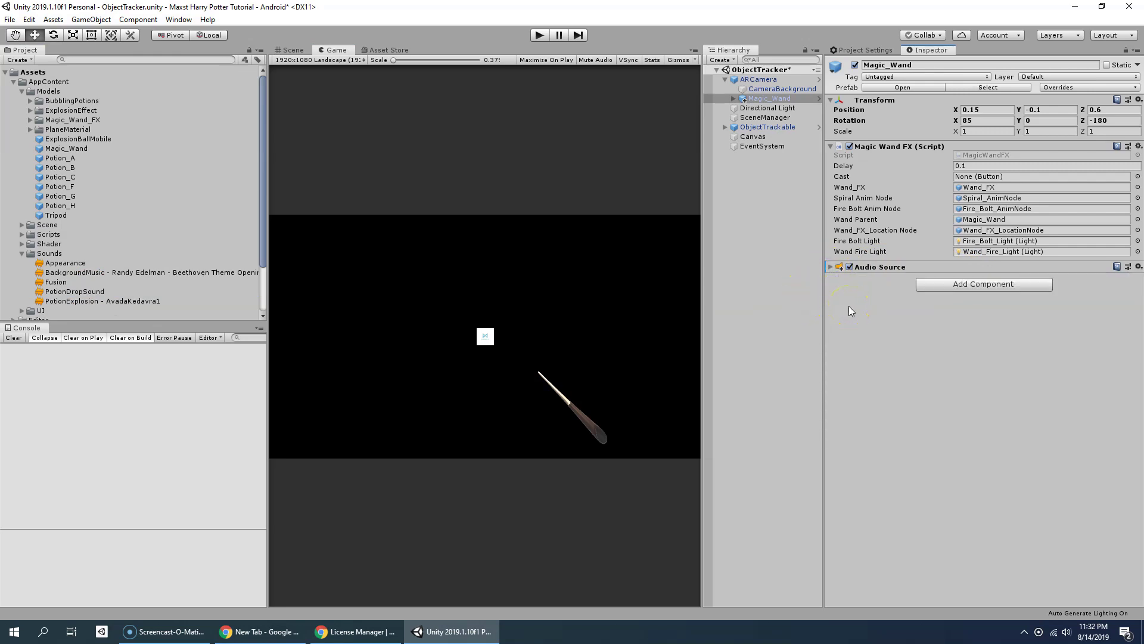
Add the PickupObject script to Magic_Wand with Magic_Wand as its Wand, Distance 2.5 and Smooth 3.25.
{"action": "left_click", "coordinate": [938, 286]}
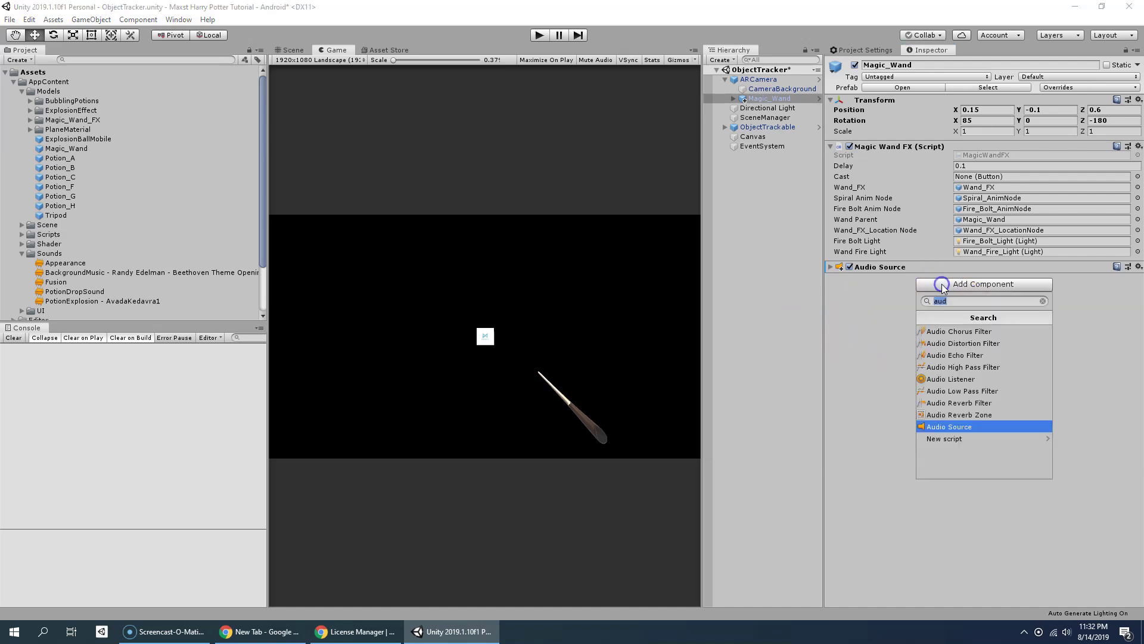
{"action": "left_click", "coordinate": [872, 303]}
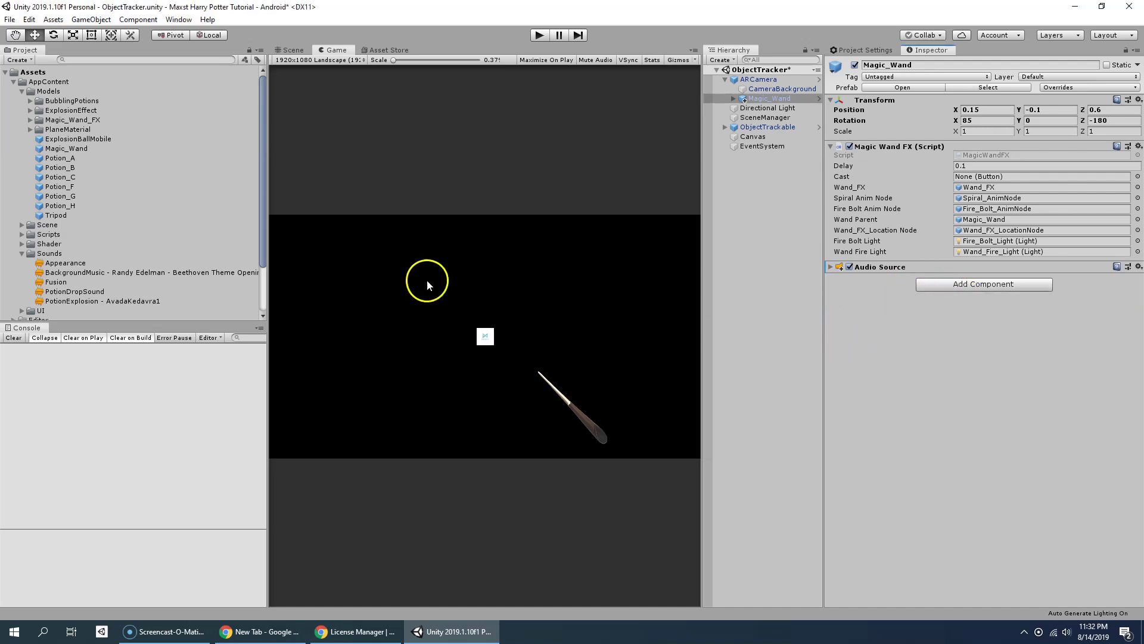
{"action": "left_click", "coordinate": [22, 234]}
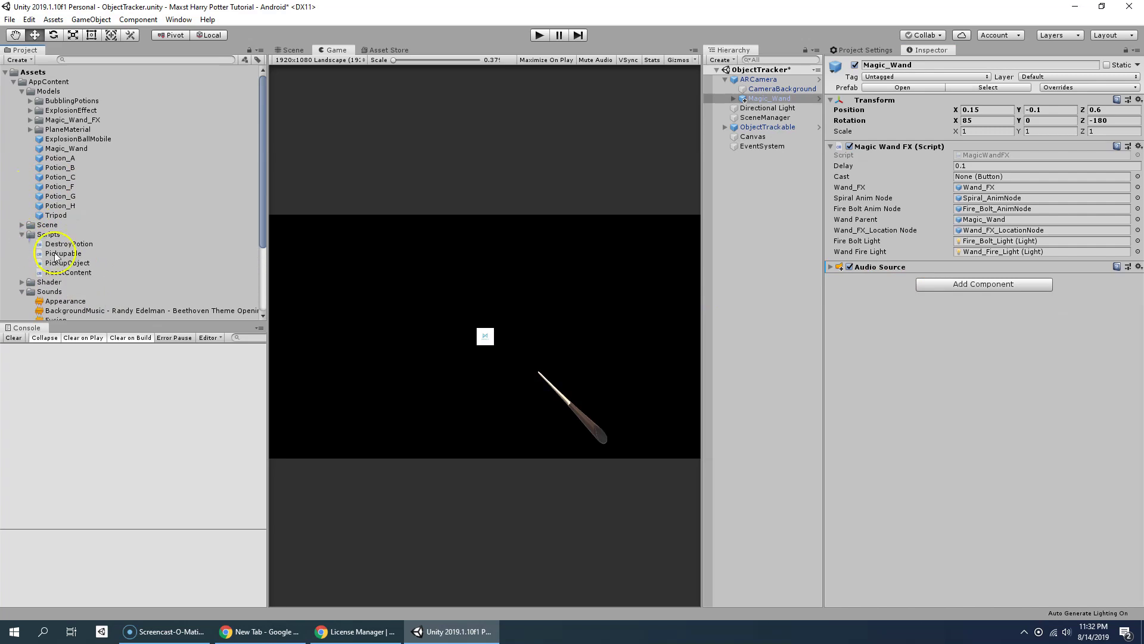
{"action": "left_click_drag", "start_coordinate": [85, 266], "coordinate": [947, 338]}
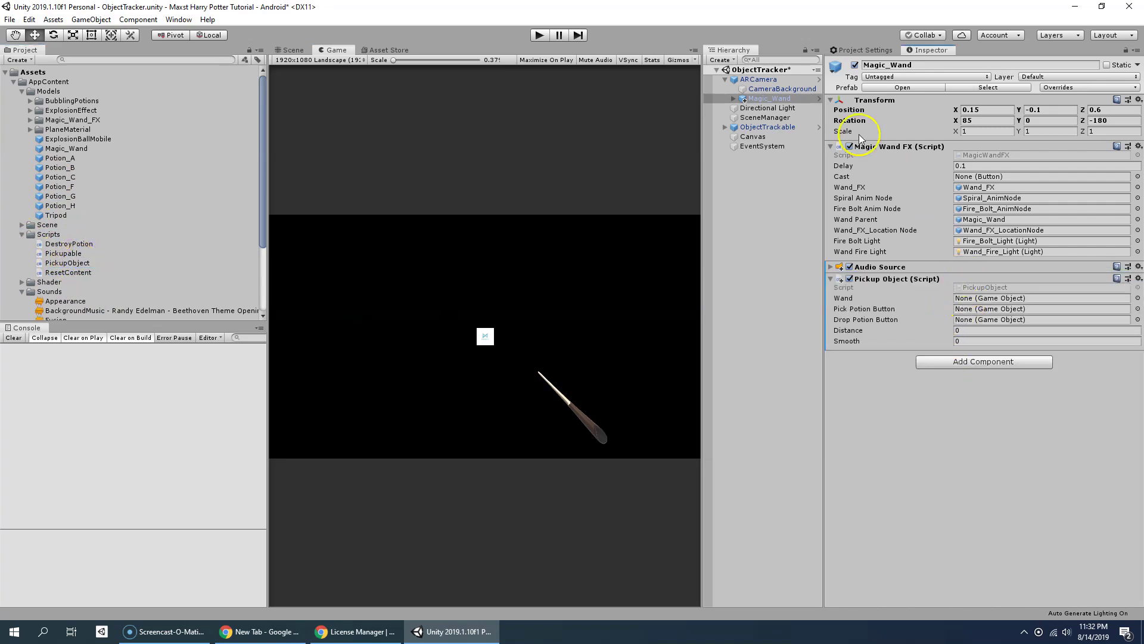
{"action": "left_click_drag", "start_coordinate": [753, 98], "coordinate": [977, 301]}
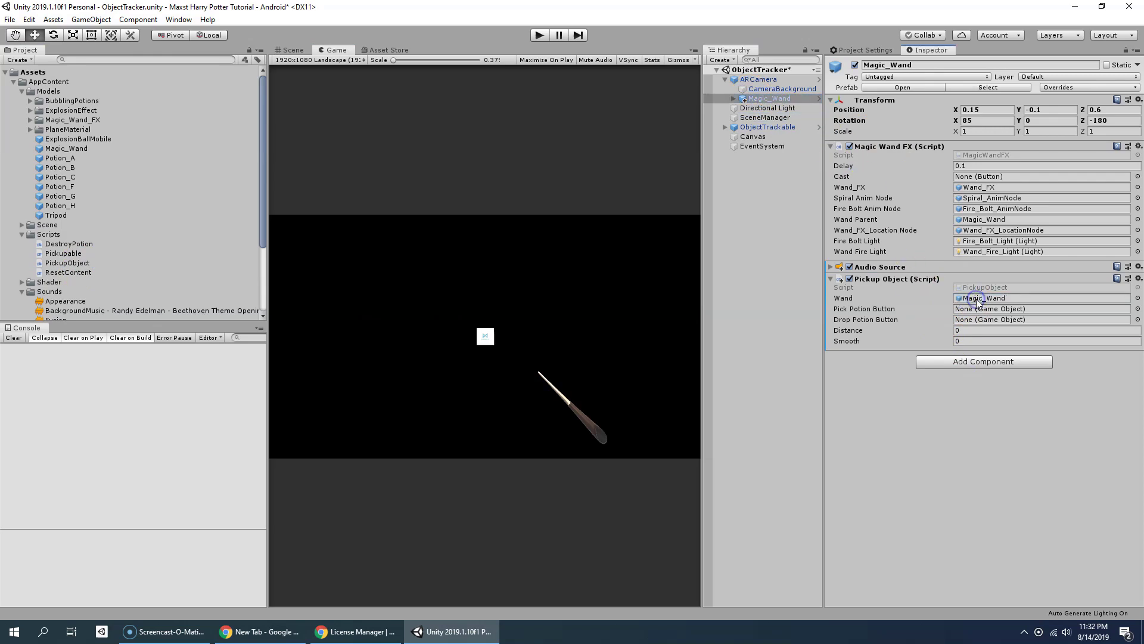
{"action": "left_click", "coordinate": [972, 331]}
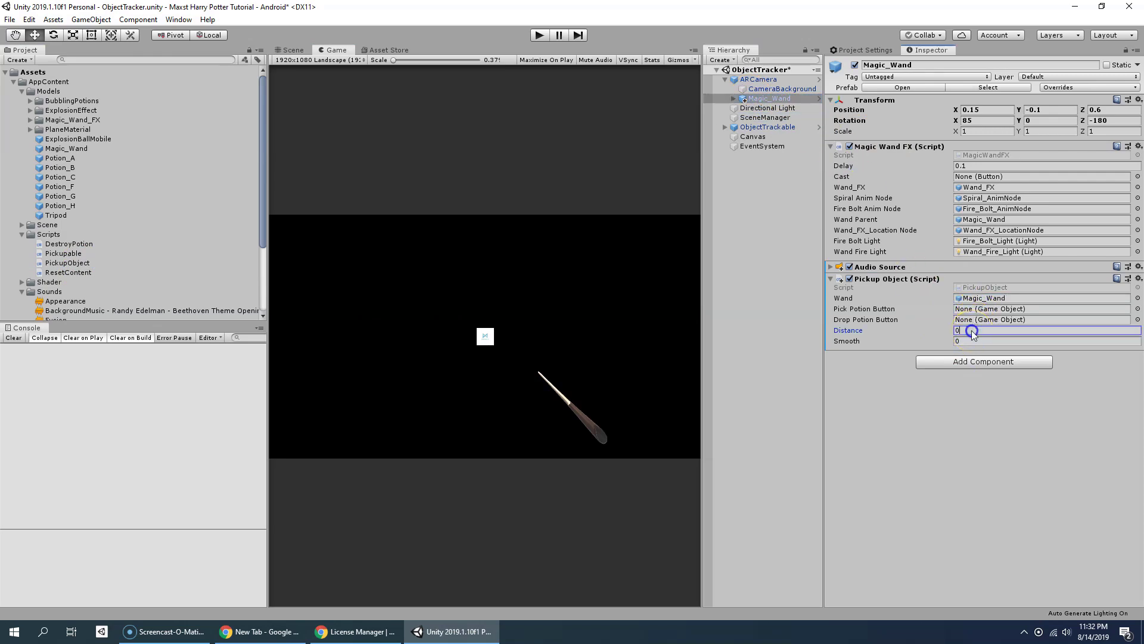
{"action": "left_click", "coordinate": [969, 342]}
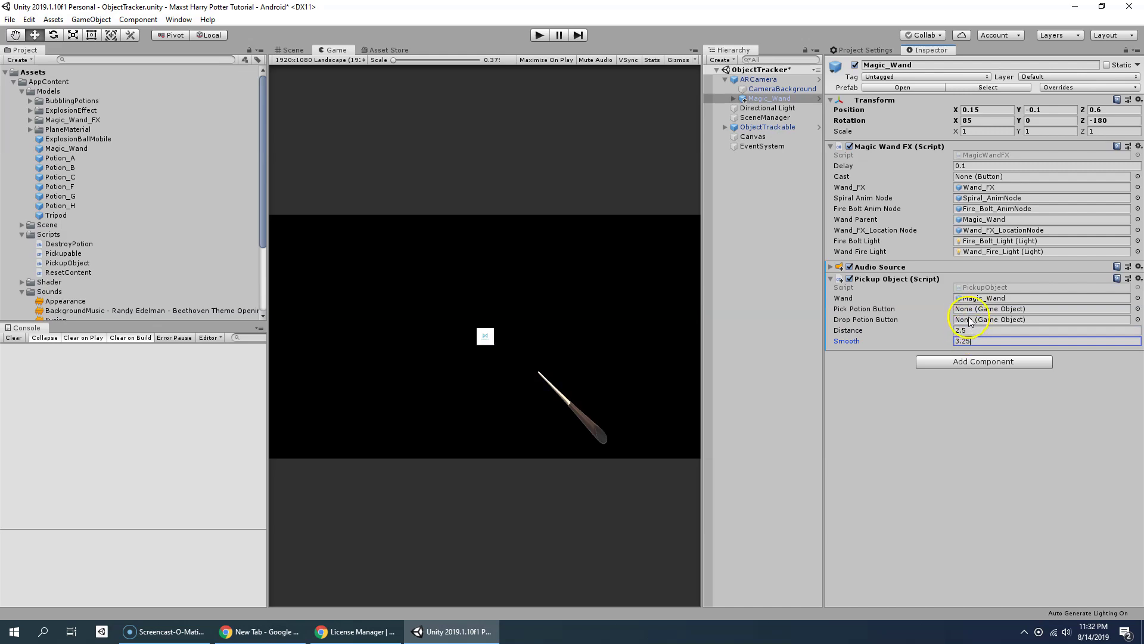
Add a UI button under the Canvas and set its width and height to 100.
{"action": "left_click", "coordinate": [745, 139]}
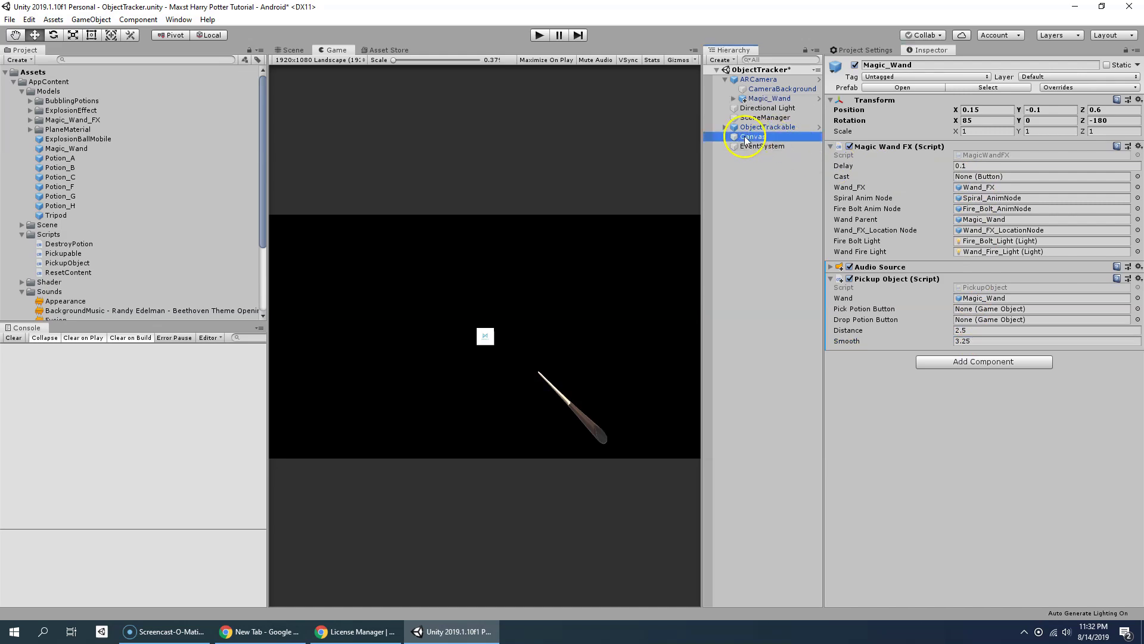
{"action": "right_click", "coordinate": [746, 138]}
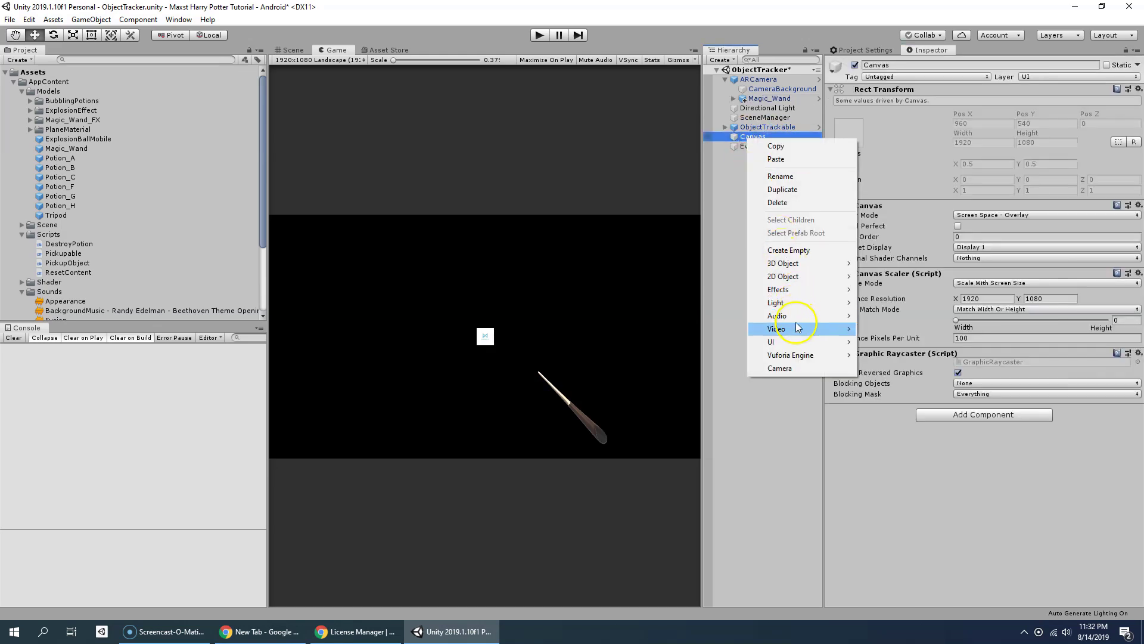
{"action": "mouse_move", "coordinate": [792, 341]}
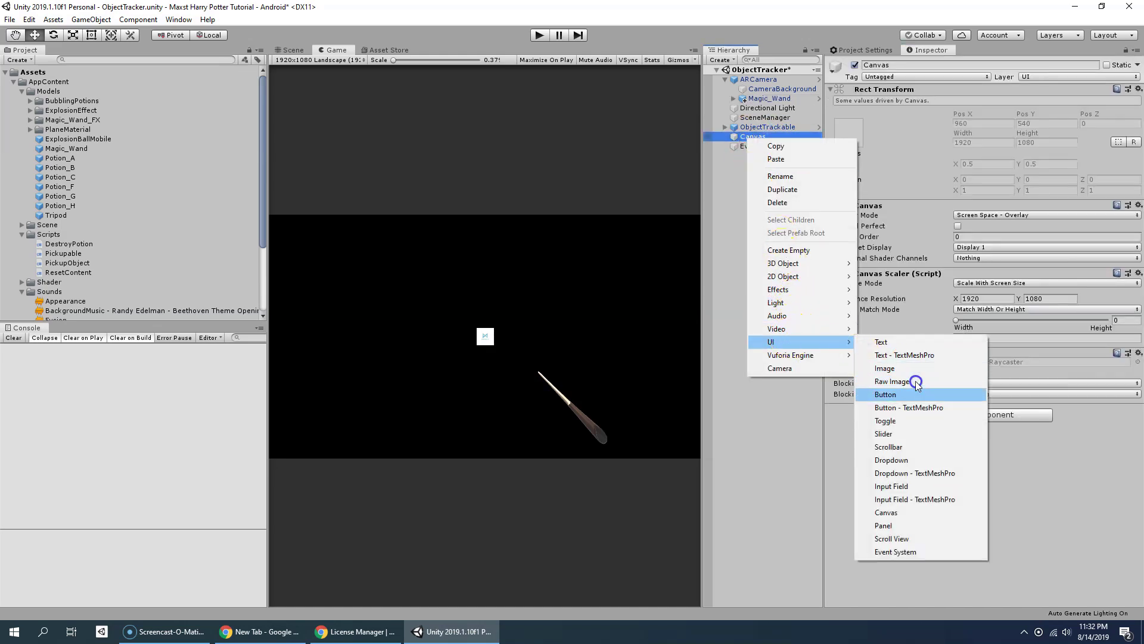
{"action": "left_click", "coordinate": [901, 394]}
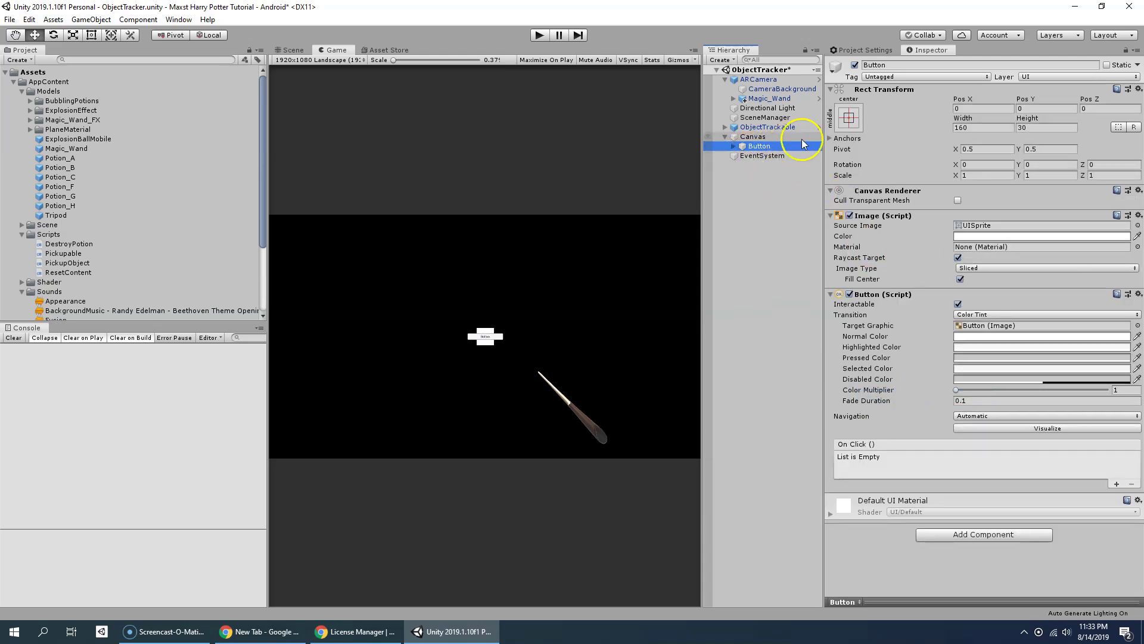
{"action": "left_click", "coordinate": [979, 128]}
{"action": "type", "text": "100"}
{"action": "key", "text": "Tab"}
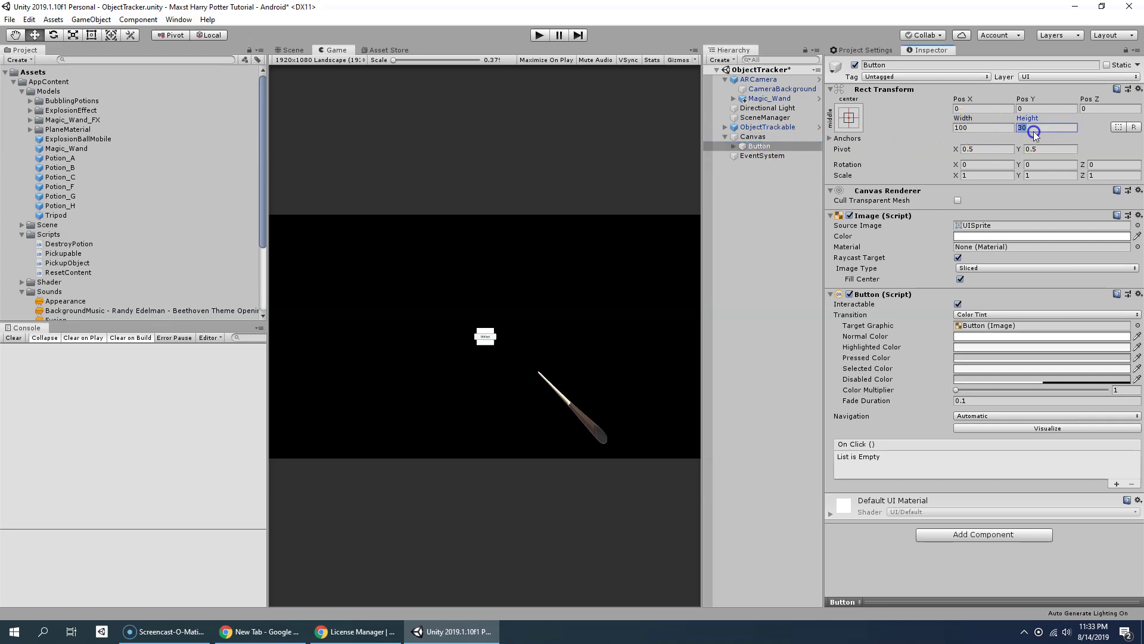
{"action": "type", "text": "100"}
Anchor the new button to the middle right of the Canvas, with pivot X 1 and Pos X -25.
{"action": "left_click", "coordinate": [849, 119]}
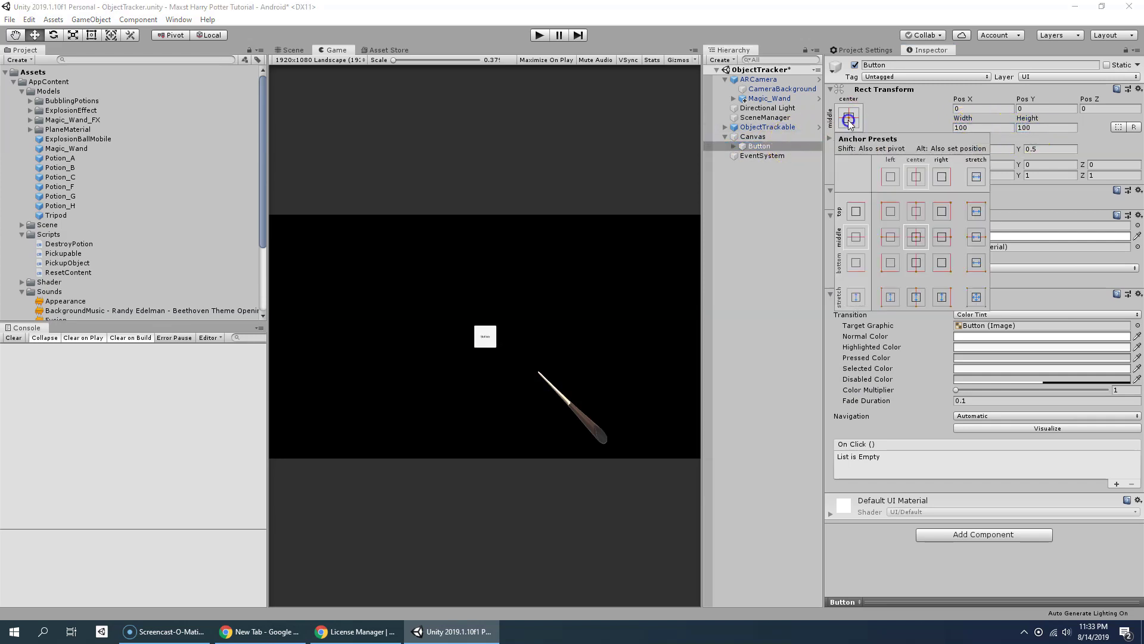
{"action": "left_click", "coordinate": [940, 234]}
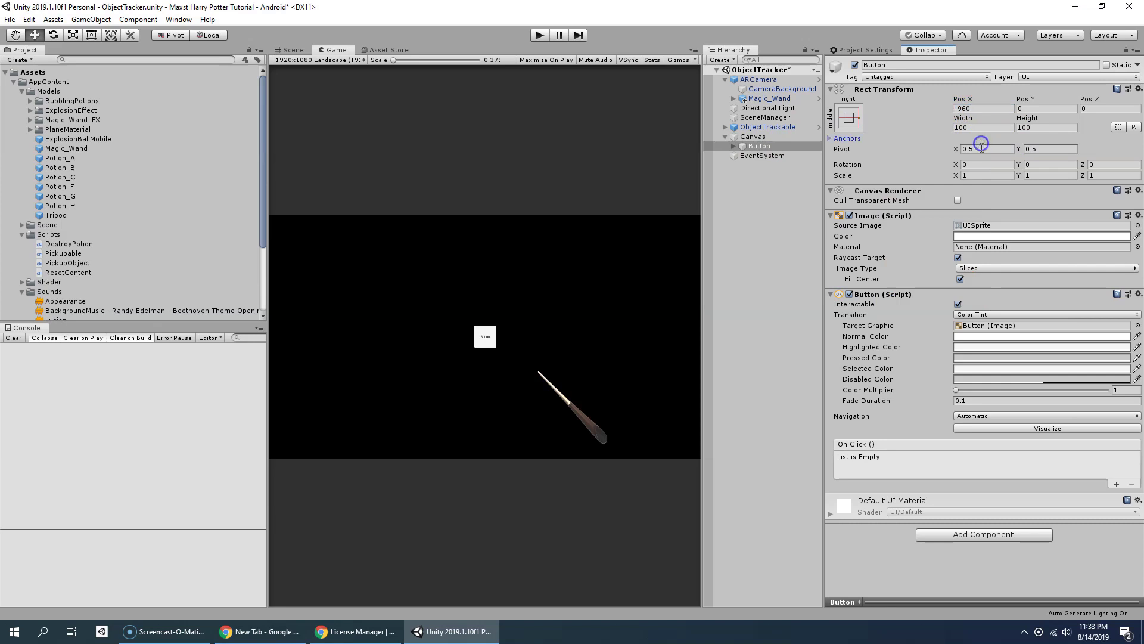
{"action": "left_click", "coordinate": [981, 144]}
{"action": "type", "text": "0"}
{"action": "left_click", "coordinate": [984, 110]}
{"action": "type", "text": "0"}
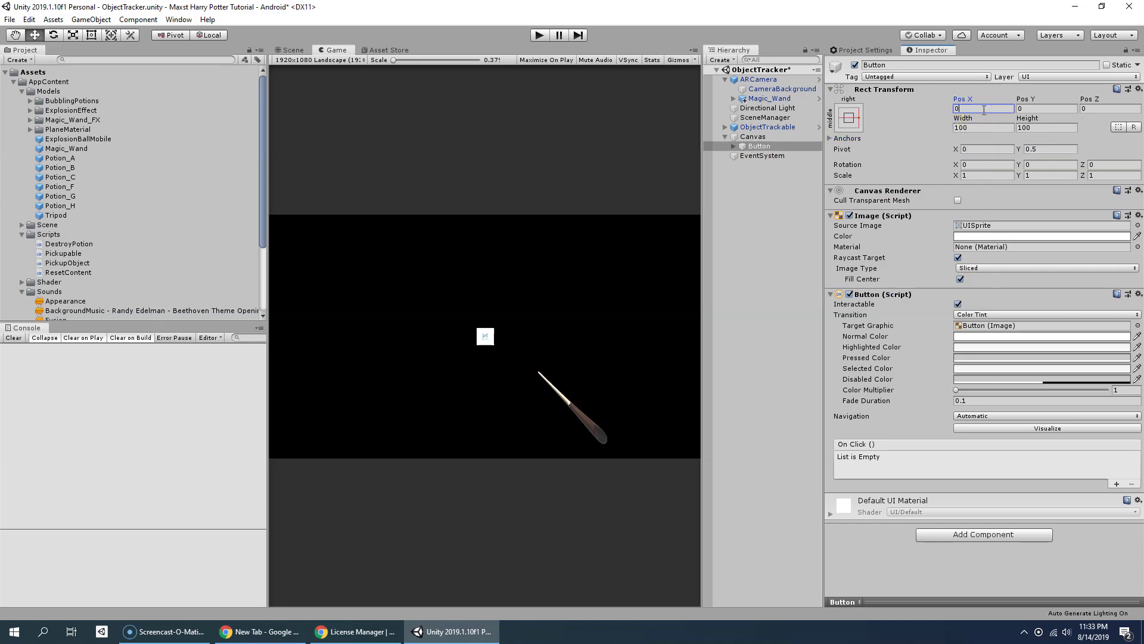
{"action": "left_click", "coordinate": [968, 149]}
{"action": "type", "text": "1"}
{"action": "left_click", "coordinate": [976, 110]}
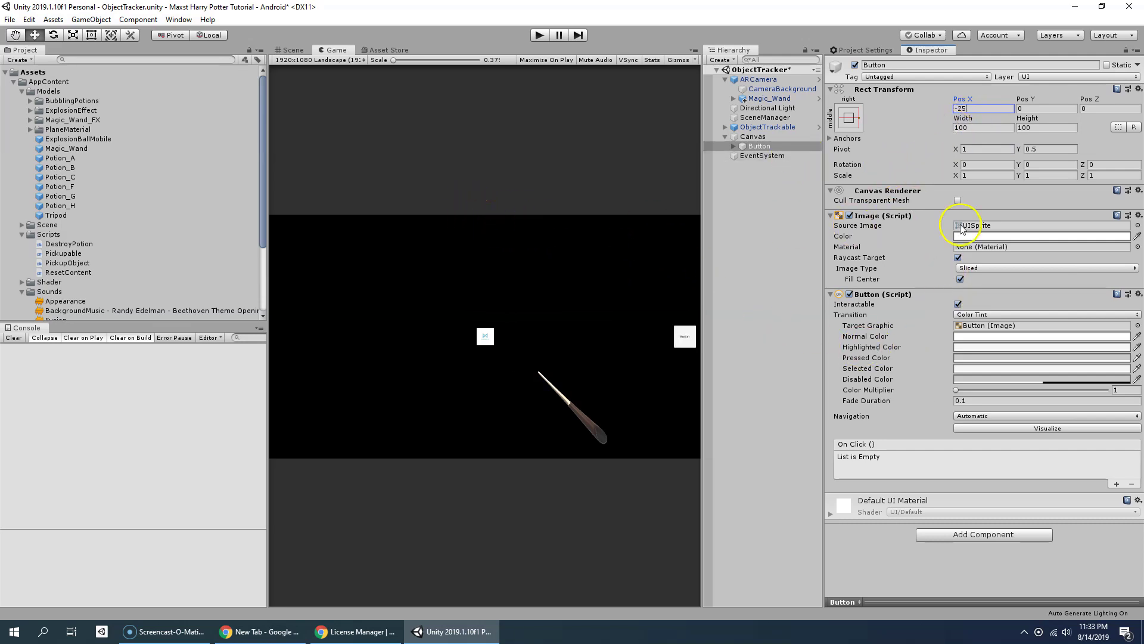
Set the button's source image to the CircleBigMiddleSize_Fill sprite.
{"action": "left_click", "coordinate": [1138, 225]}
{"action": "left_click", "coordinate": [742, 109]}
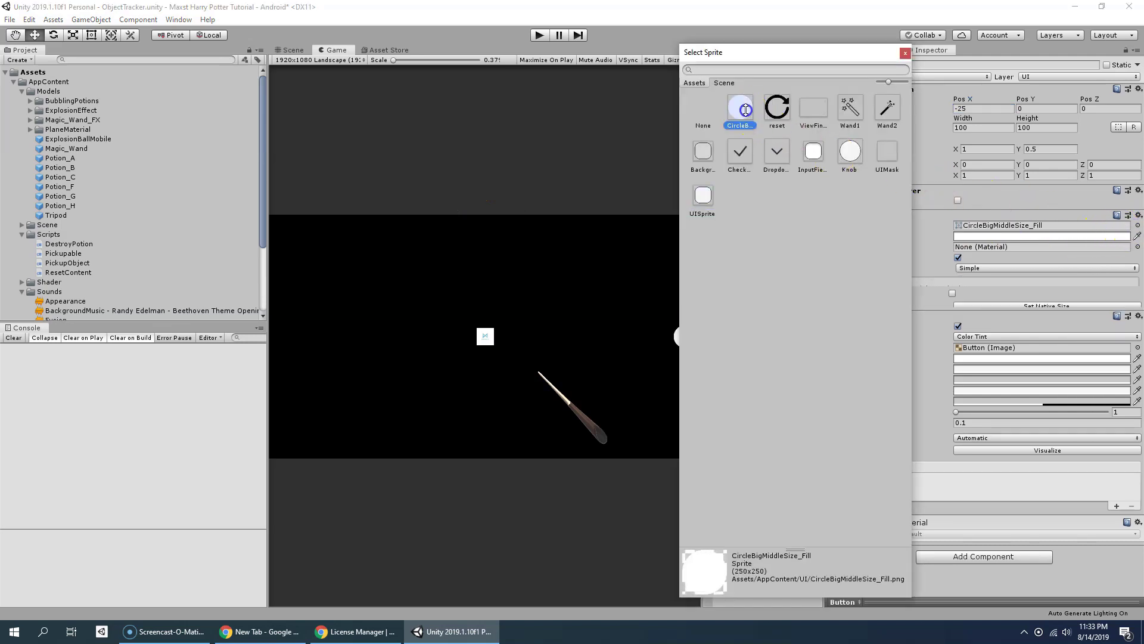
{"action": "double_click", "coordinate": [744, 109]}
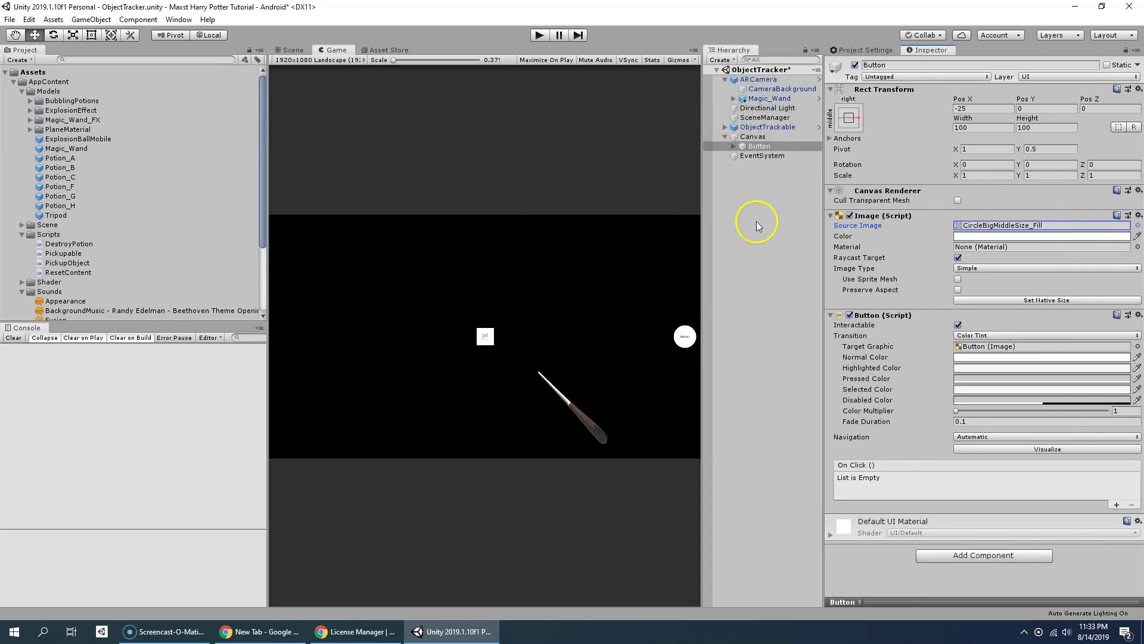
Rename the Canvas button as CastButton.
{"action": "right_click", "coordinate": [755, 149]}
{"action": "left_click", "coordinate": [780, 184]}
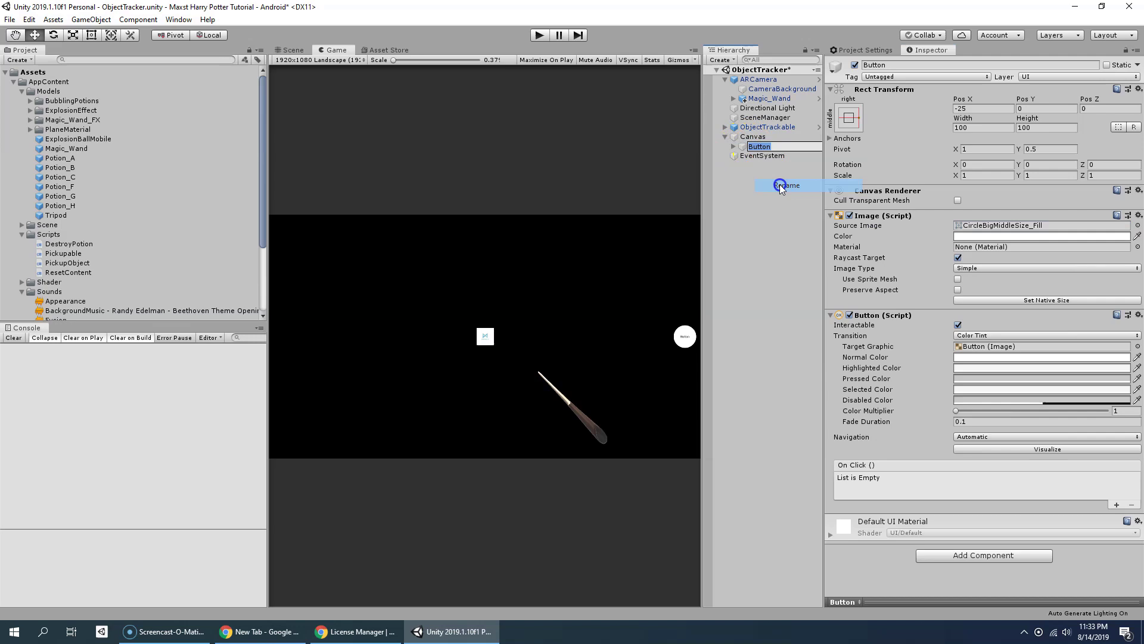
{"action": "left_click", "coordinate": [750, 147]}
{"action": "type", "text": "Cast"}
{"action": "key", "text": "Return"}
Delete the text label object nested under CastButton.
{"action": "right_click", "coordinate": [768, 147]}
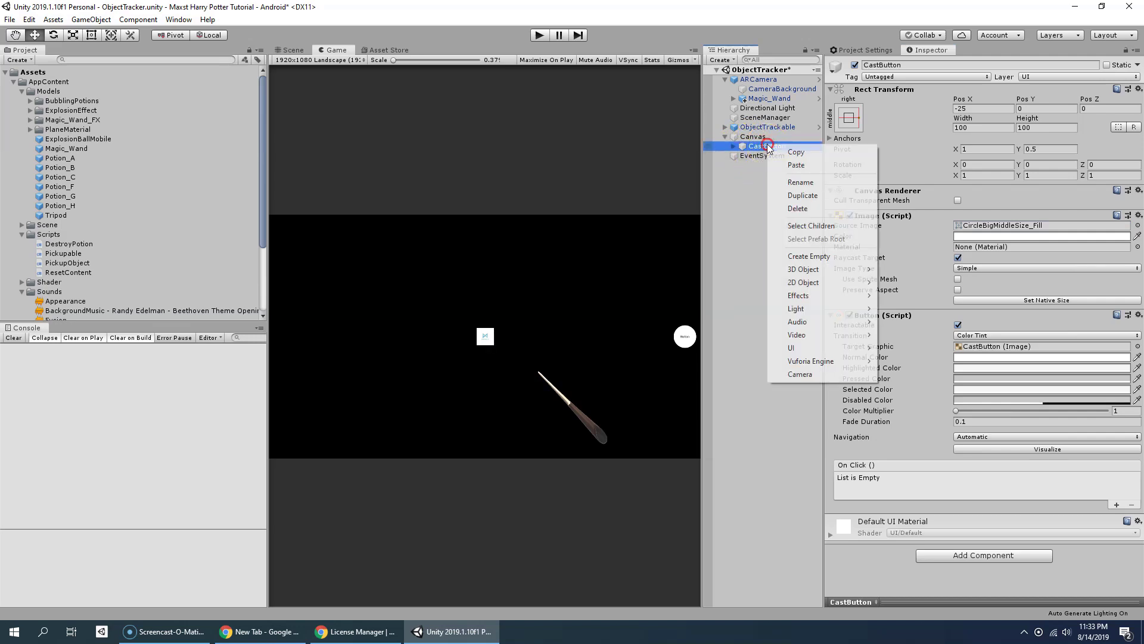
{"action": "left_click", "coordinate": [736, 149]}
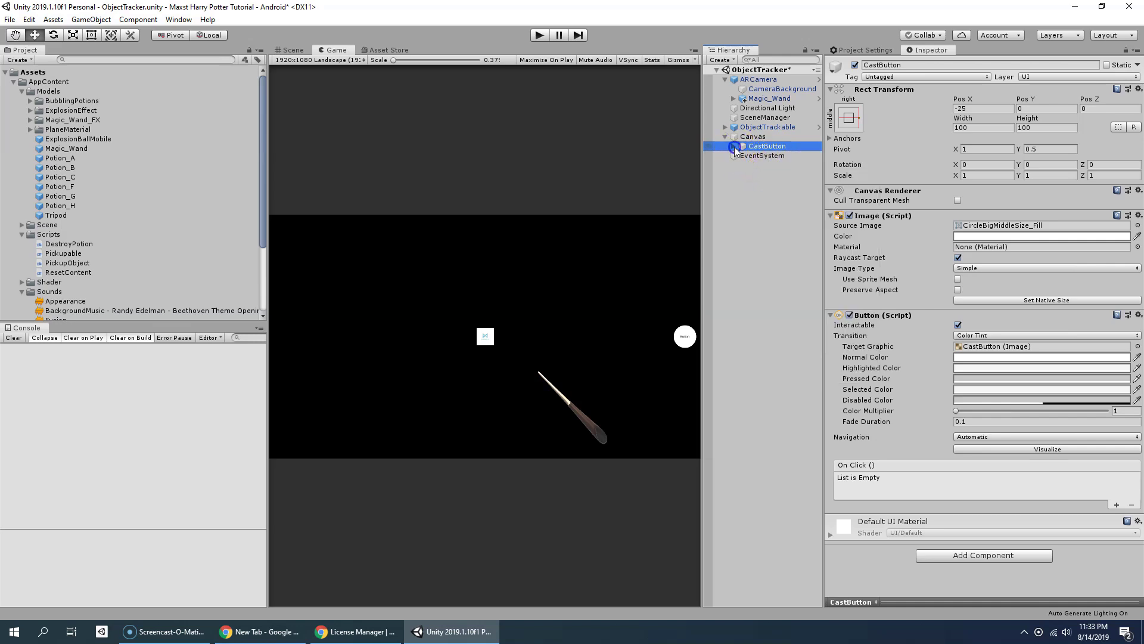
{"action": "left_click", "coordinate": [747, 156]}
{"action": "key", "text": "Delete"}
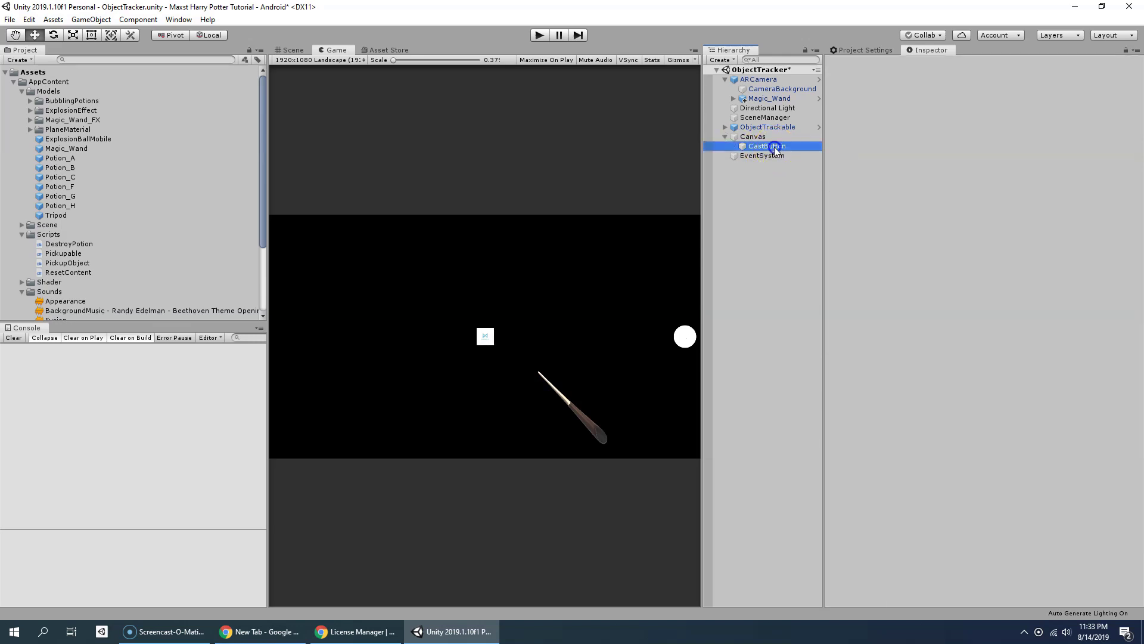
Add a UI Image as a child of CastButton and set its width and height to 75.
{"action": "right_click", "coordinate": [775, 146]}
{"action": "mouse_move", "coordinate": [823, 350]}
{"action": "left_click", "coordinate": [904, 375]}
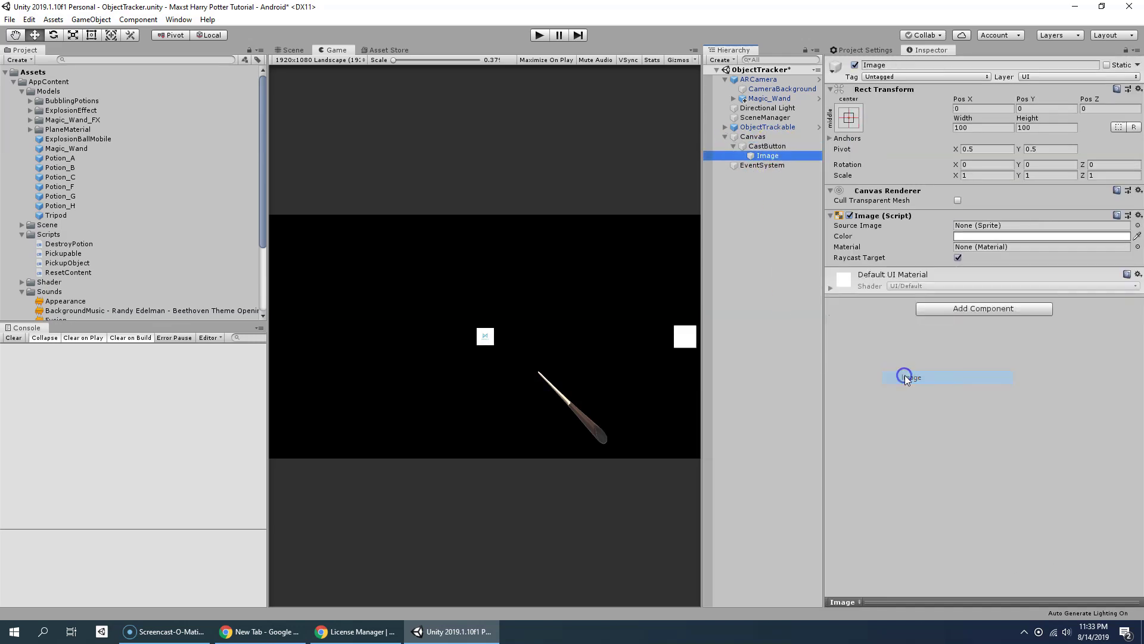
{"action": "left_click", "coordinate": [984, 127]}
{"action": "type", "text": "75"}
{"action": "left_click", "coordinate": [1040, 133]}
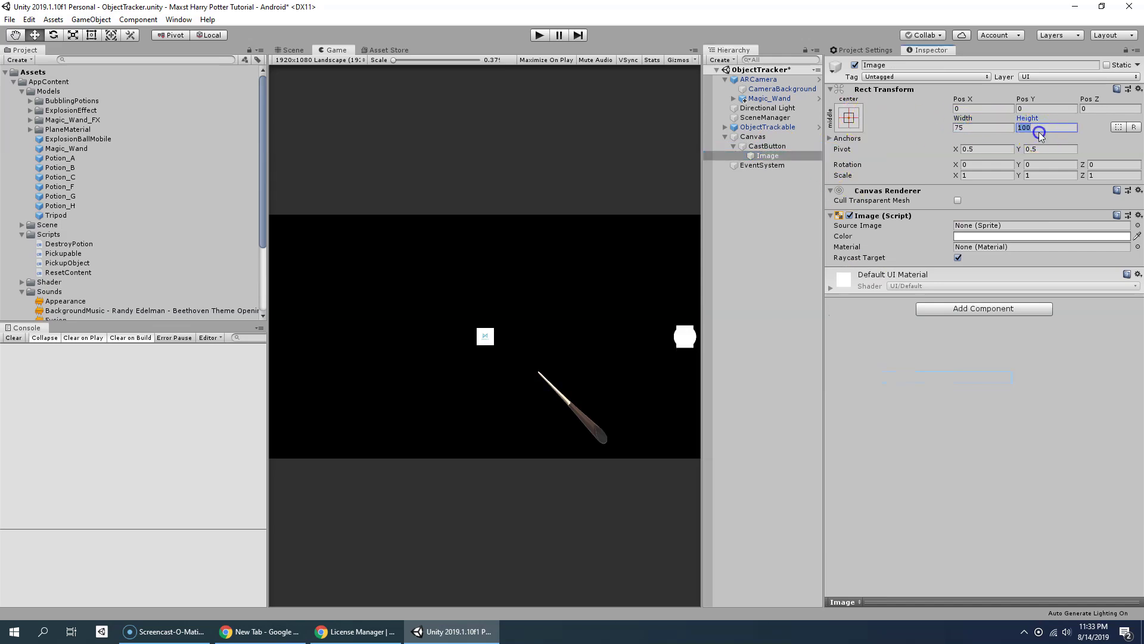
{"action": "type", "text": "75"}
Use the Wand1 sprite as the source image of CastButton's child Image, and collapse CastButton in the hierarchy.
{"action": "left_click", "coordinate": [1137, 225]}
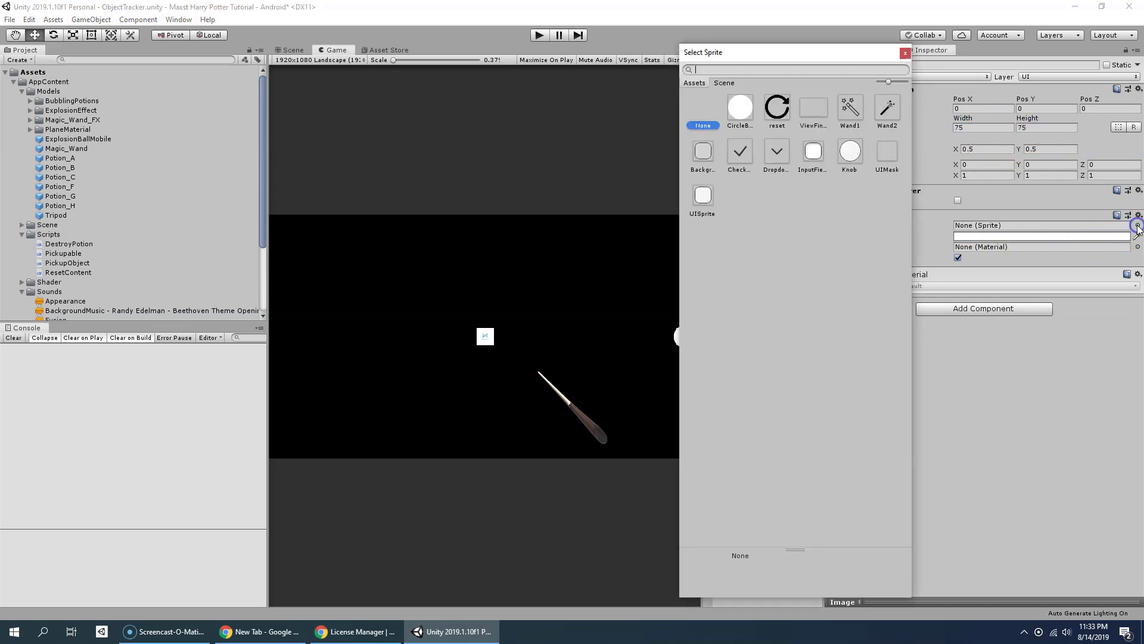
{"action": "double_click", "coordinate": [851, 107]}
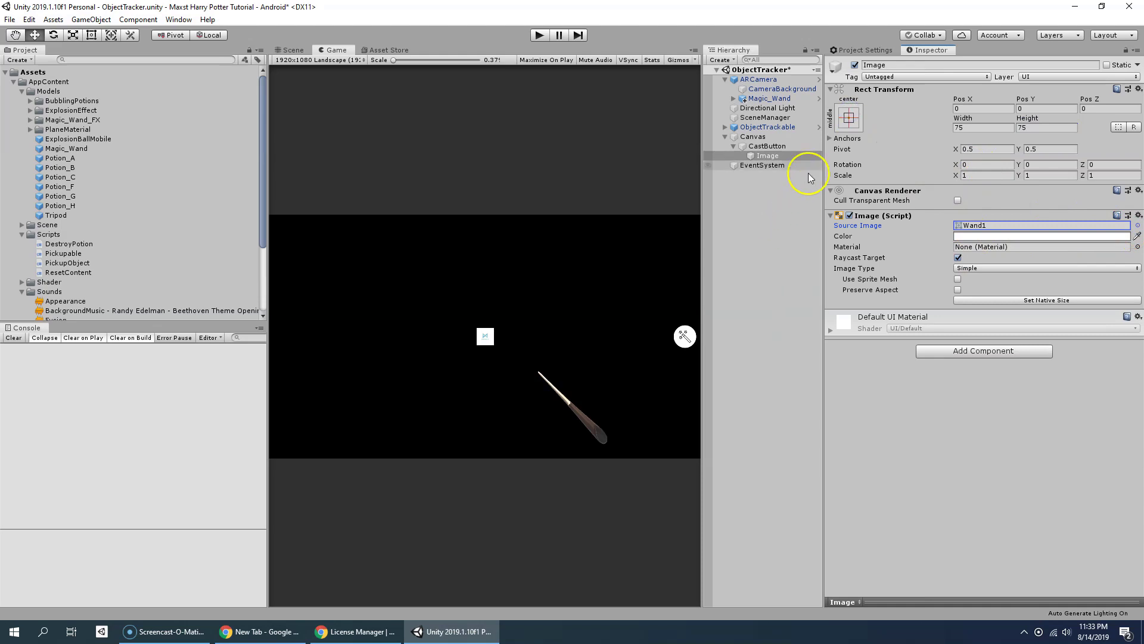
{"action": "left_click", "coordinate": [732, 148]}
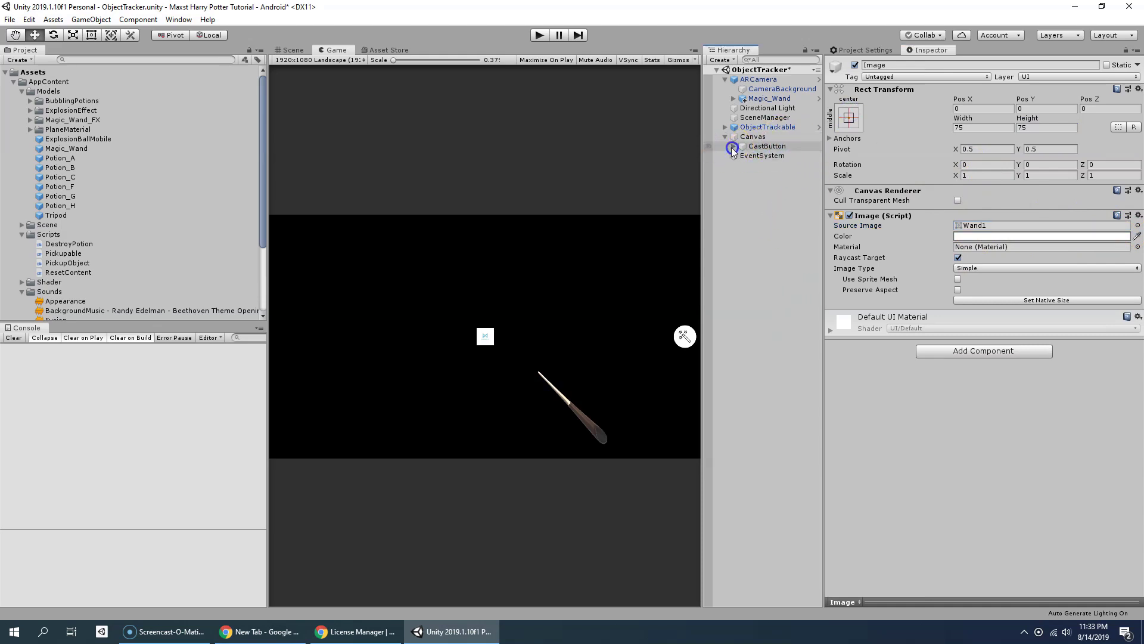
Duplicate CastButton and rename the copy as DropButton.
{"action": "right_click", "coordinate": [758, 146]}
{"action": "left_click", "coordinate": [796, 196]}
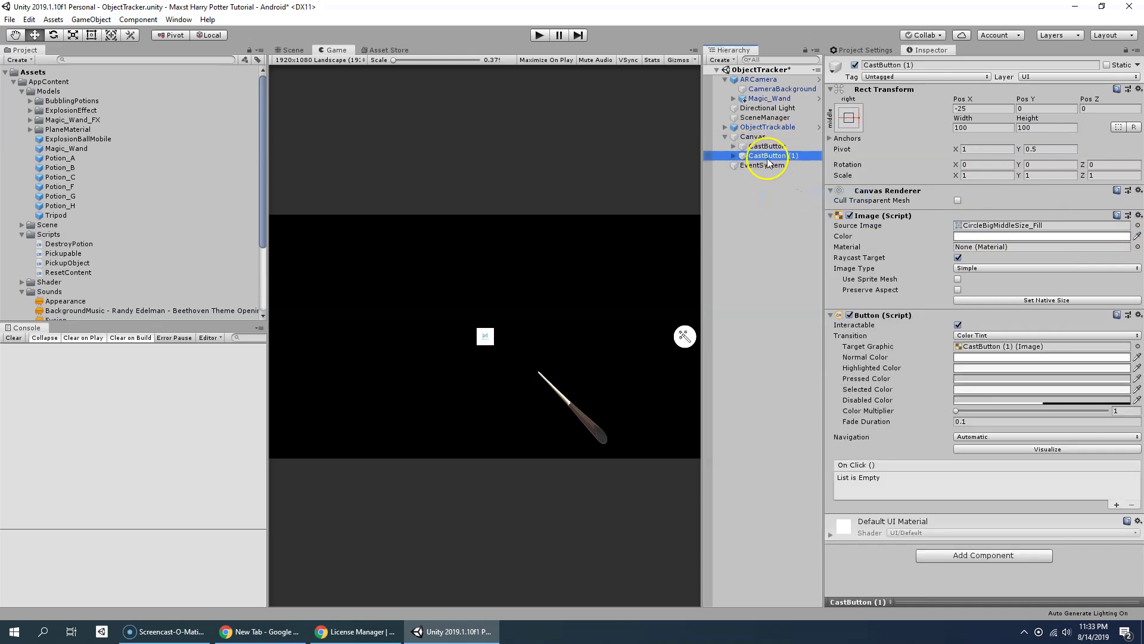
{"action": "right_click", "coordinate": [764, 156]}
{"action": "left_click", "coordinate": [786, 190]}
{"action": "left_click", "coordinate": [753, 158]}
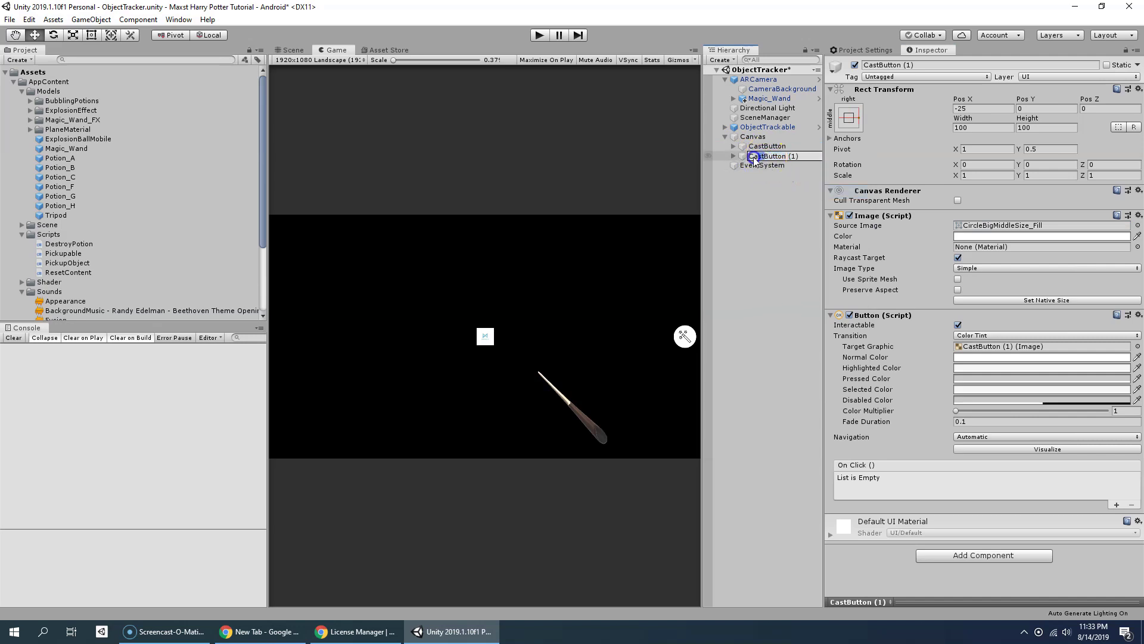
{"action": "type", "text": "Drop"}
{"action": "left_click_drag", "start_coordinate": [788, 163], "coordinate": [817, 160]}
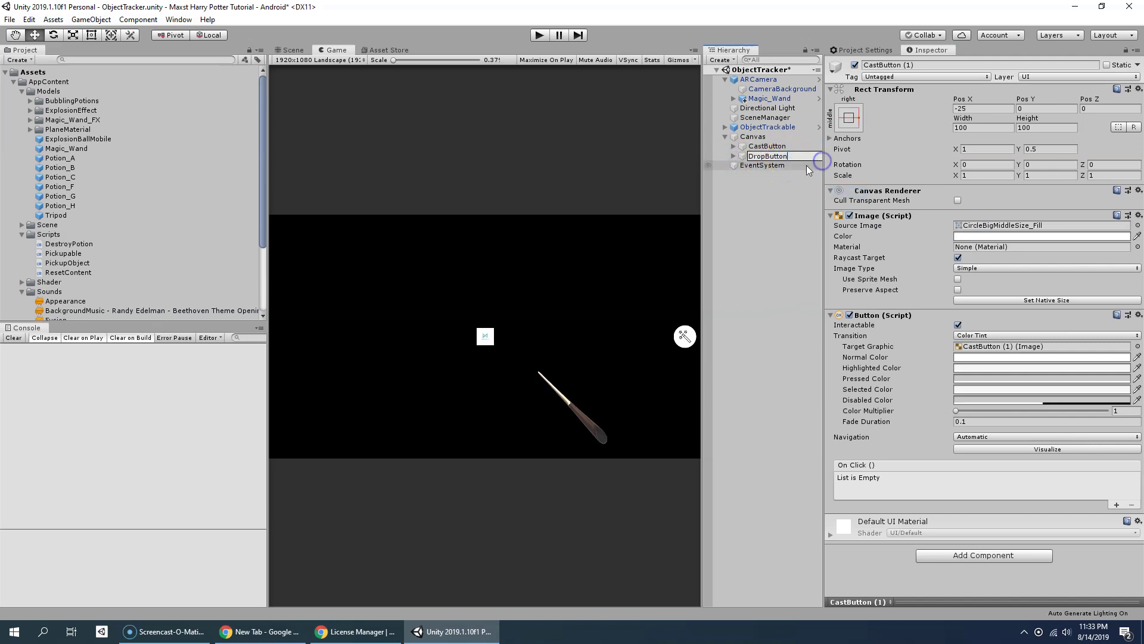
{"action": "left_click", "coordinate": [807, 166]}
Change the source image of DropButton's child Image to the Wand2 sprite, and collapse DropButton in the hierarchy.
{"action": "left_click", "coordinate": [774, 159]}
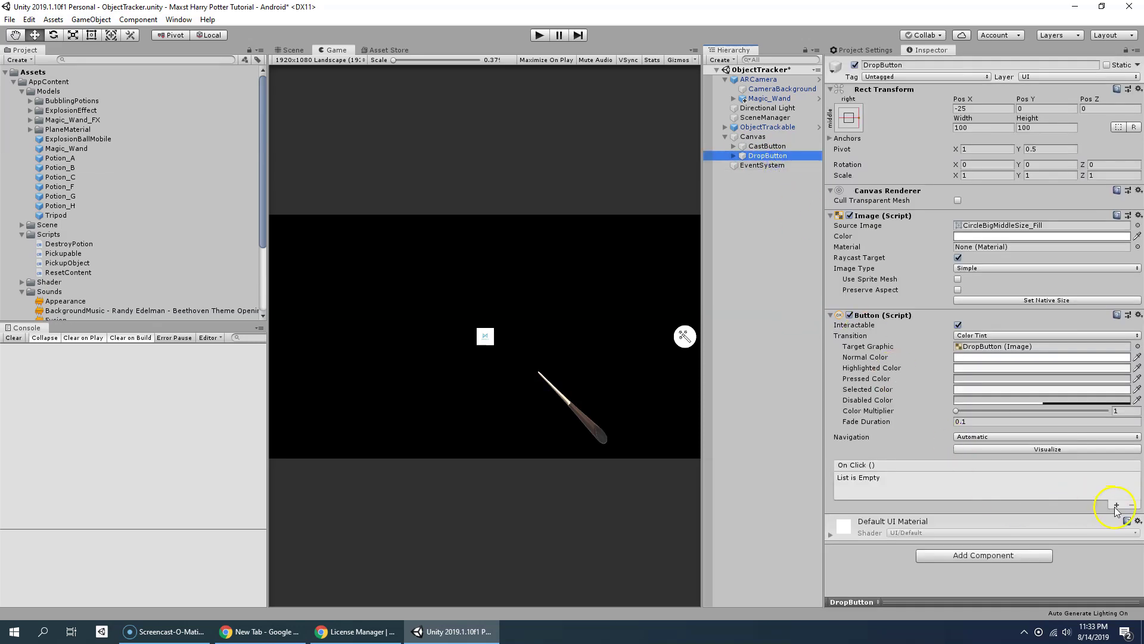
{"action": "left_click", "coordinate": [769, 166]}
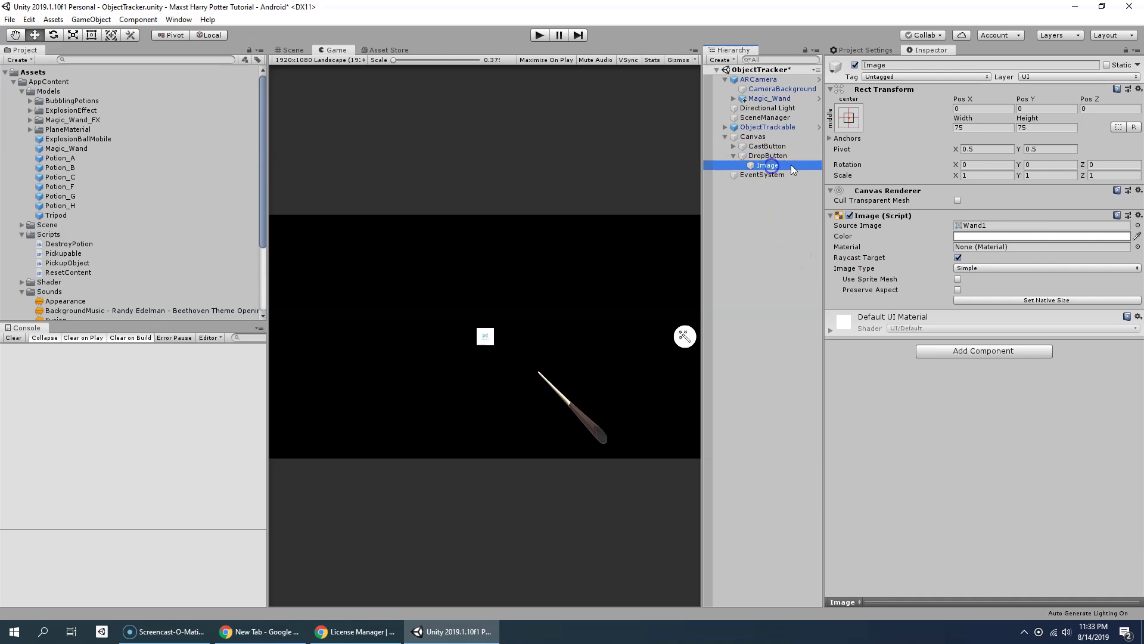
{"action": "left_click", "coordinate": [1120, 222]}
{"action": "left_click", "coordinate": [869, 118]}
{"action": "double_click", "coordinate": [890, 100]}
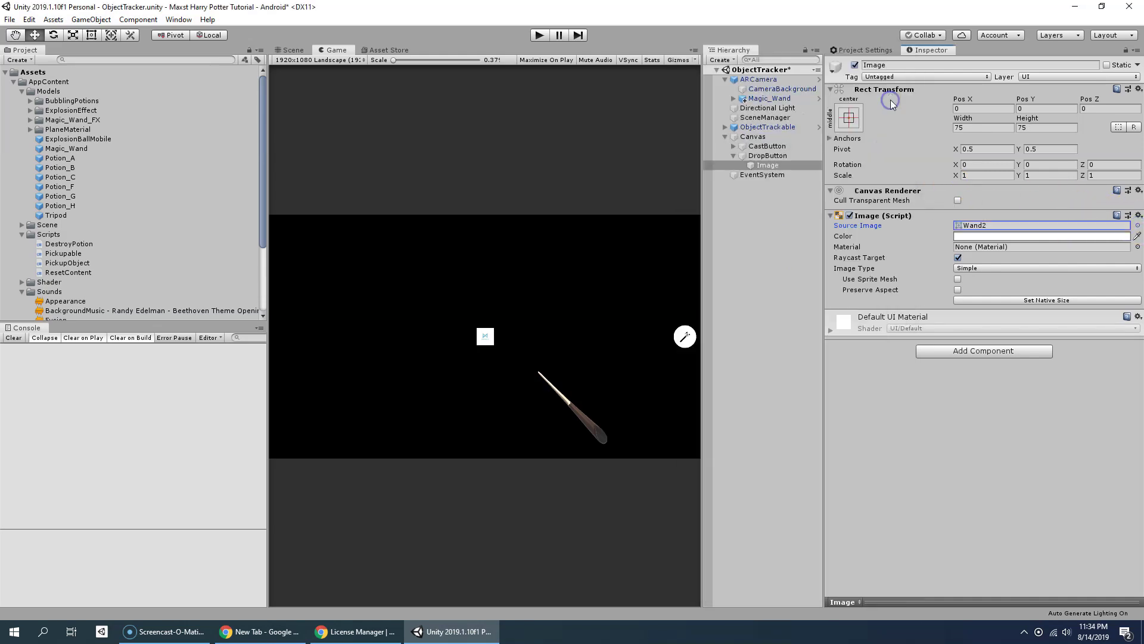
{"action": "left_click", "coordinate": [733, 156]}
Add a new UI Image as a direct child of the Canvas.
{"action": "left_click", "coordinate": [745, 137]}
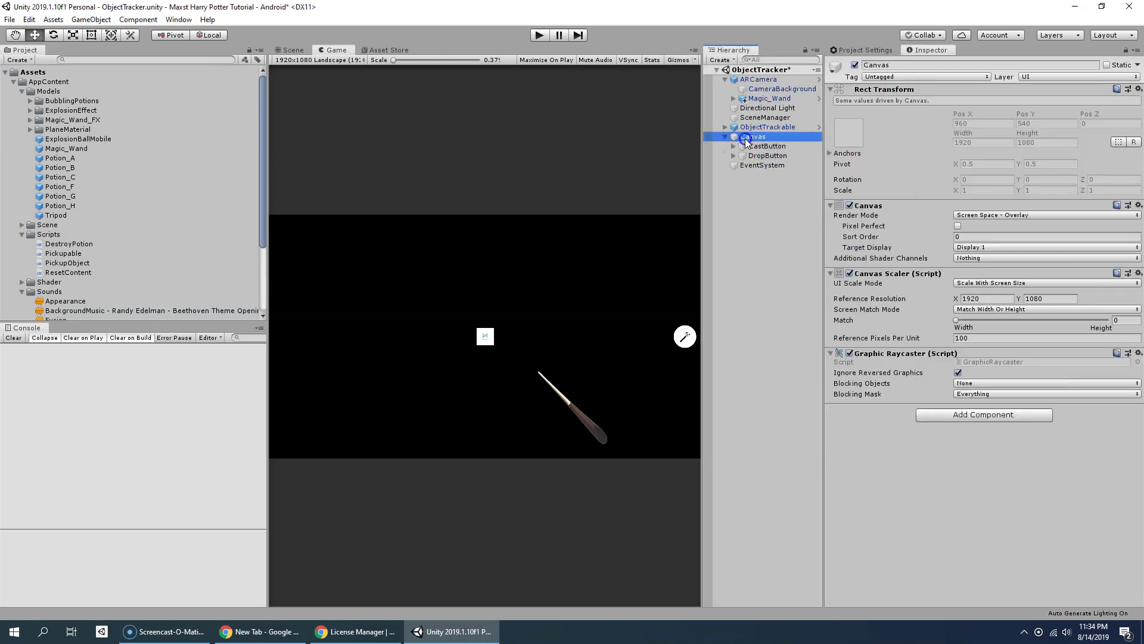
{"action": "right_click", "coordinate": [745, 138]}
{"action": "mouse_move", "coordinate": [799, 341]}
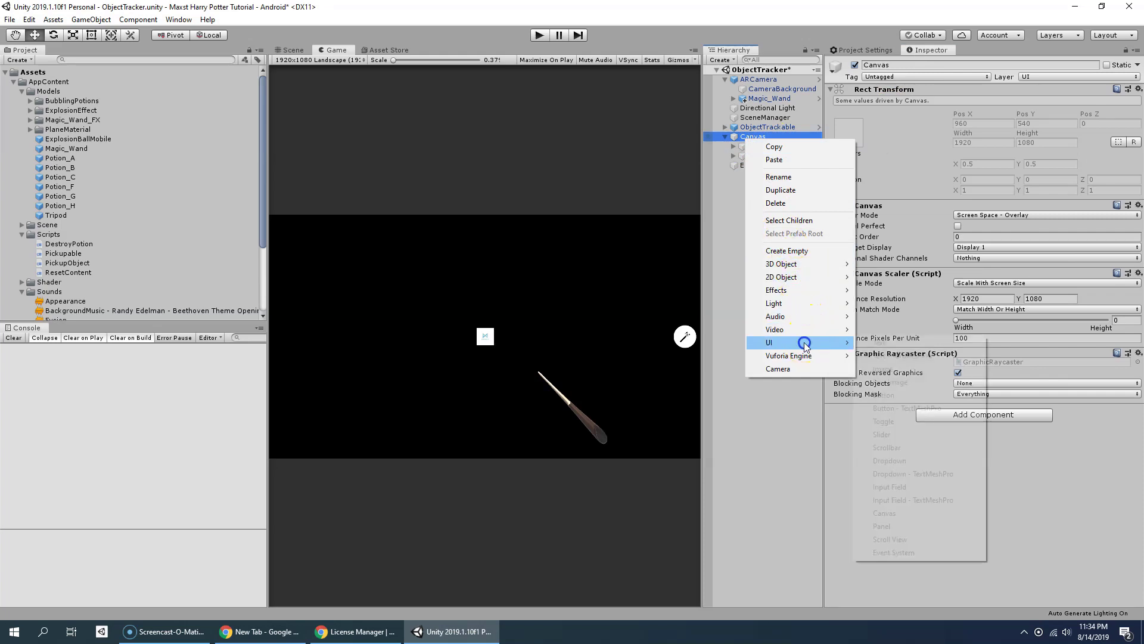
{"action": "left_click", "coordinate": [894, 369]}
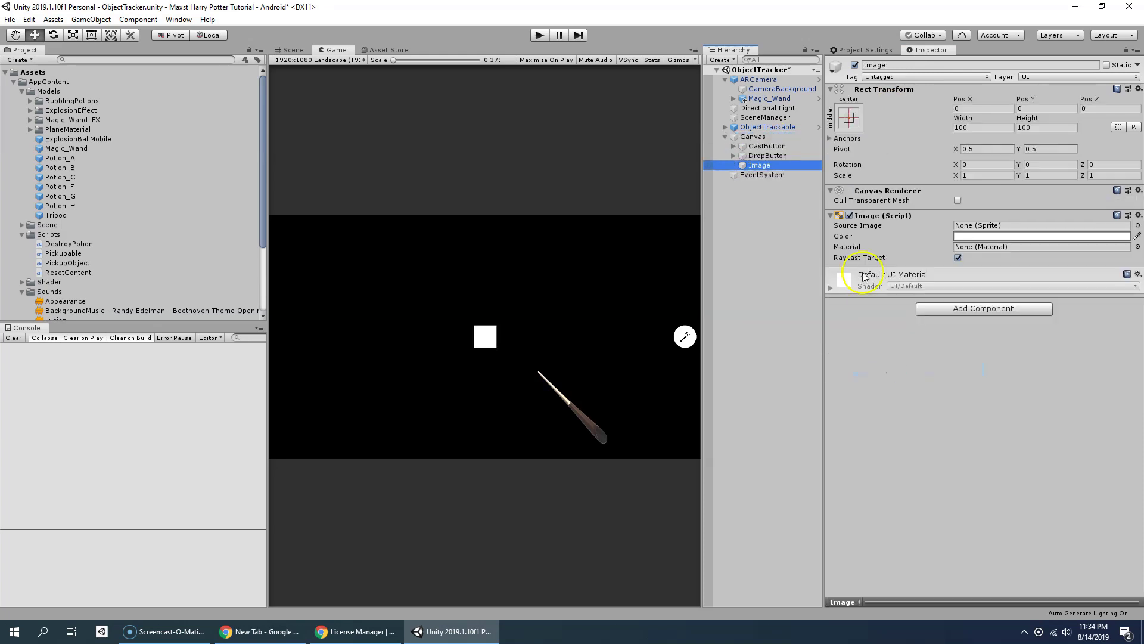
{"action": "left_click", "coordinate": [894, 66]}
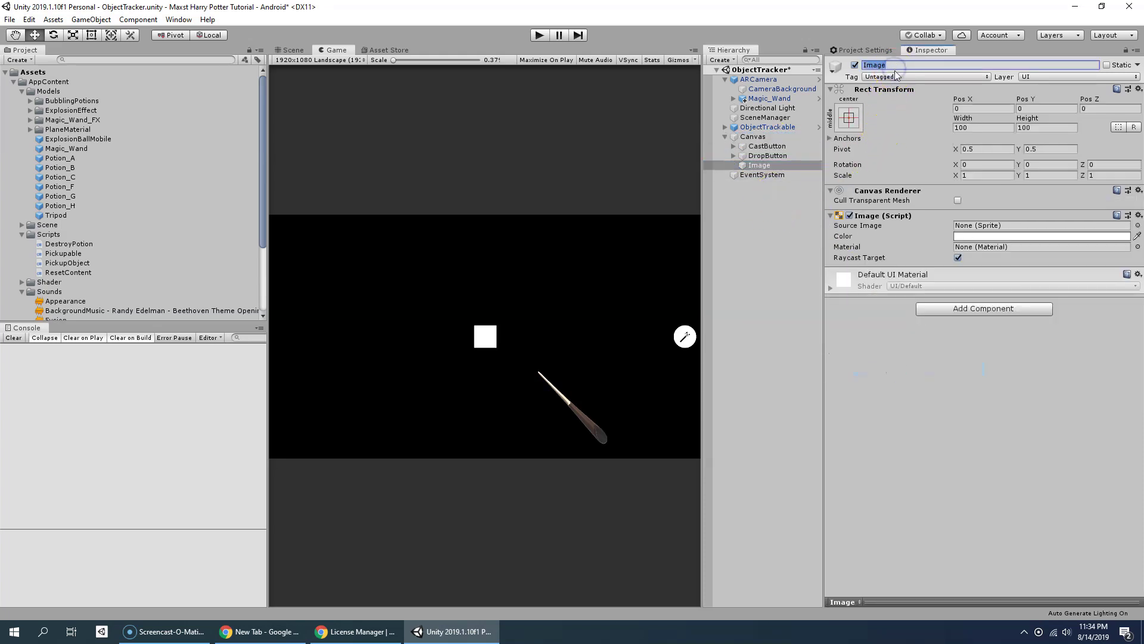
{"action": "type", "text": "Trget"}
{"action": "key", "text": "BackSpace"}
{"action": "key", "text": "BackSpace"}
{"action": "key", "text": "BackSpace"}
{"action": "key", "text": "BackSpace"}
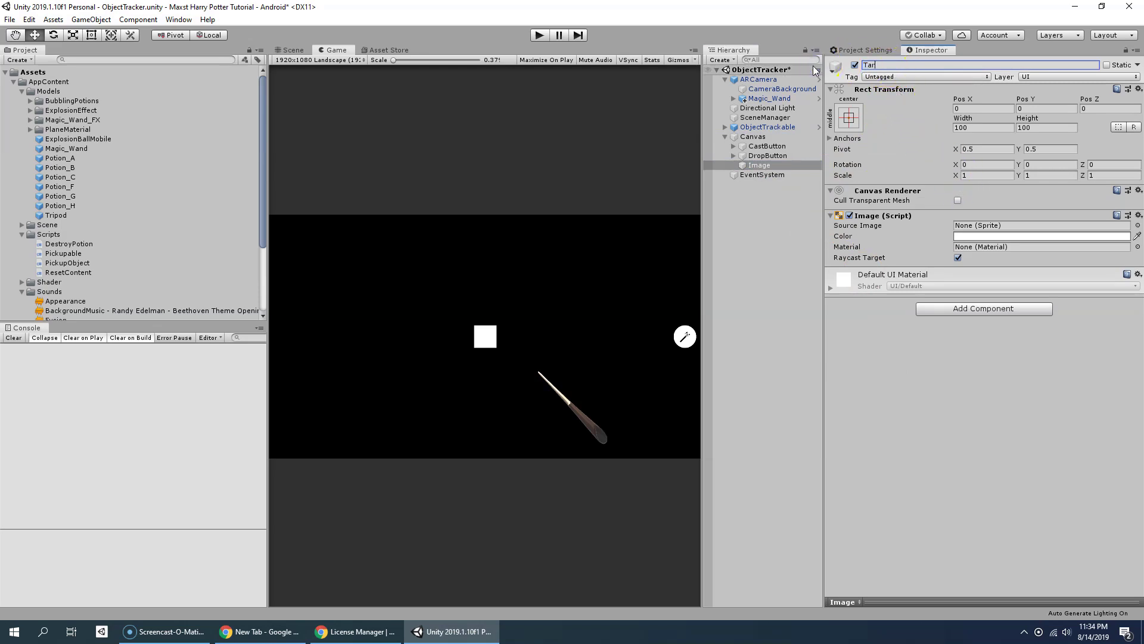
Use the CircleBigMiddleSize_Fill sprite as the new Image's source image and set its width and height to 10.
{"action": "left_click", "coordinate": [1137, 225]}
{"action": "double_click", "coordinate": [740, 107]}
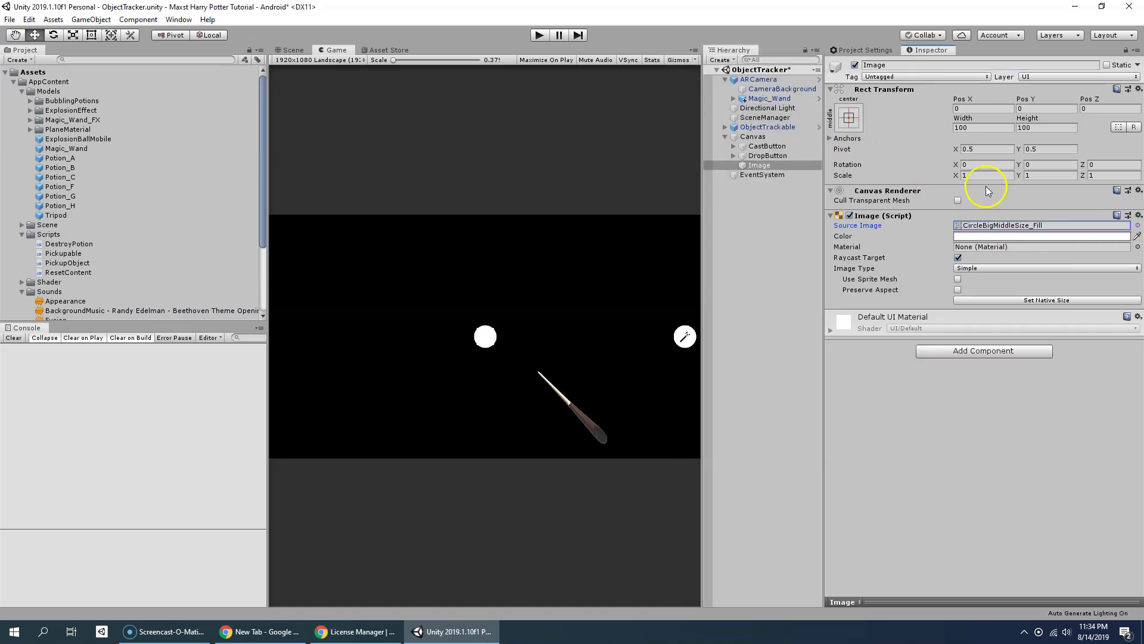
{"action": "left_click", "coordinate": [967, 127]}
{"action": "left_click", "coordinate": [1023, 127]}
{"action": "type", "text": "10"}
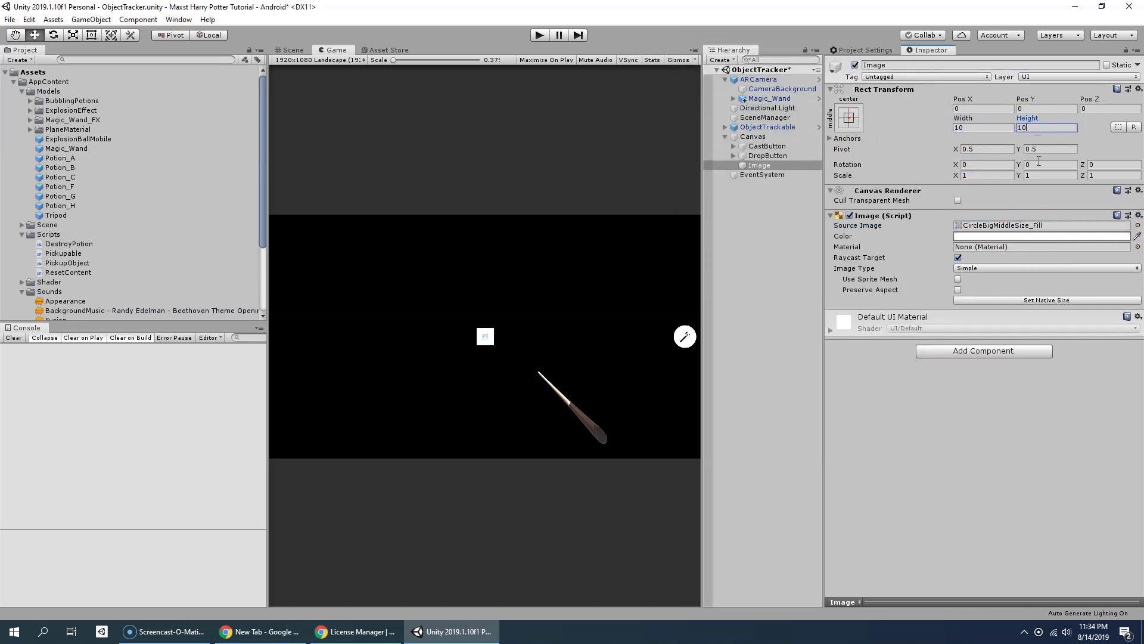
Change the colour of the Canvas's small circle Image to blue, about hex 007BFF.
{"action": "left_click", "coordinate": [1007, 236]}
{"action": "mouse_move", "coordinate": [933, 367]}
{"action": "left_mouse_down"}
{"action": "mouse_move", "coordinate": [913, 395]}
{"action": "mouse_move", "coordinate": [923, 380]}
{"action": "left_mouse_up"}
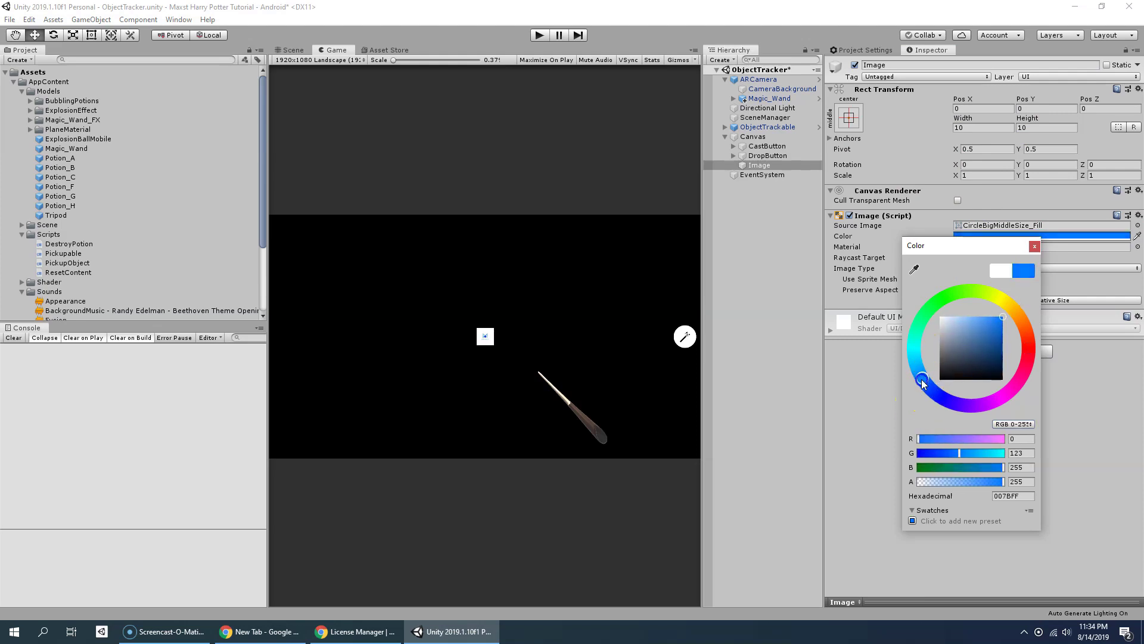
{"action": "left_click", "coordinate": [1034, 246]}
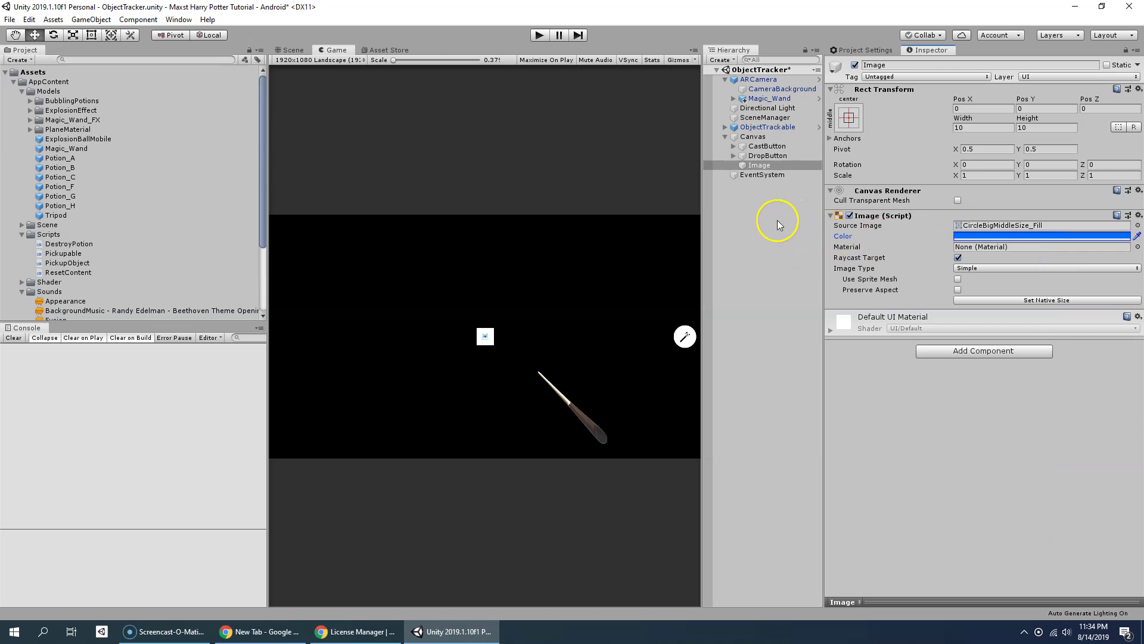
Duplicate DropButton and rename the copy as ResetButton.
{"action": "right_click", "coordinate": [756, 156]}
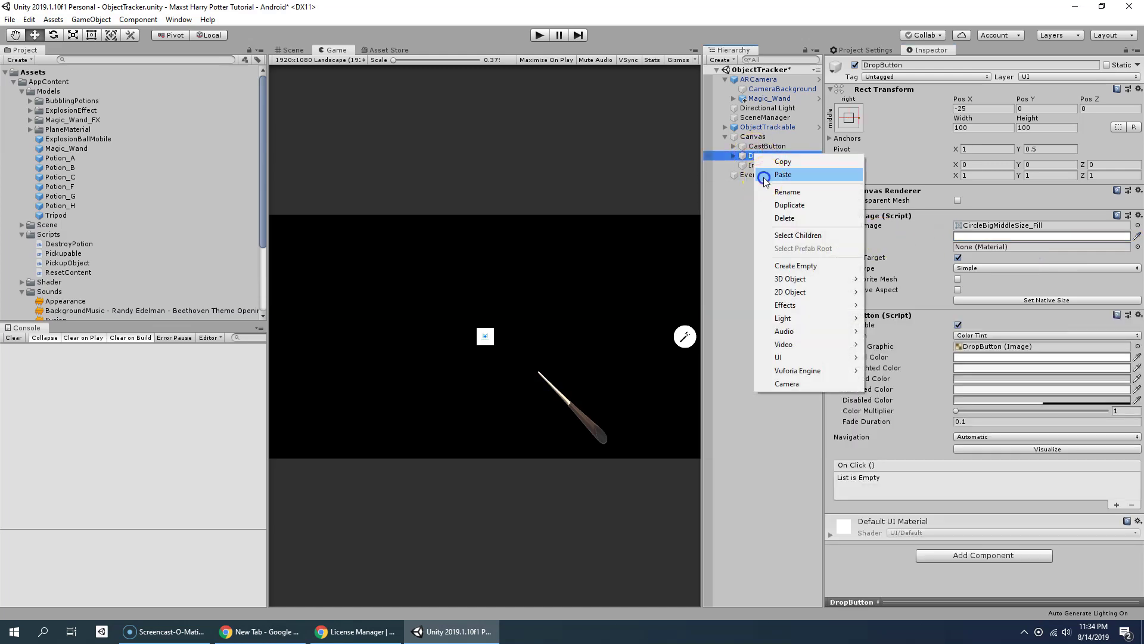
{"action": "left_click", "coordinate": [768, 204]}
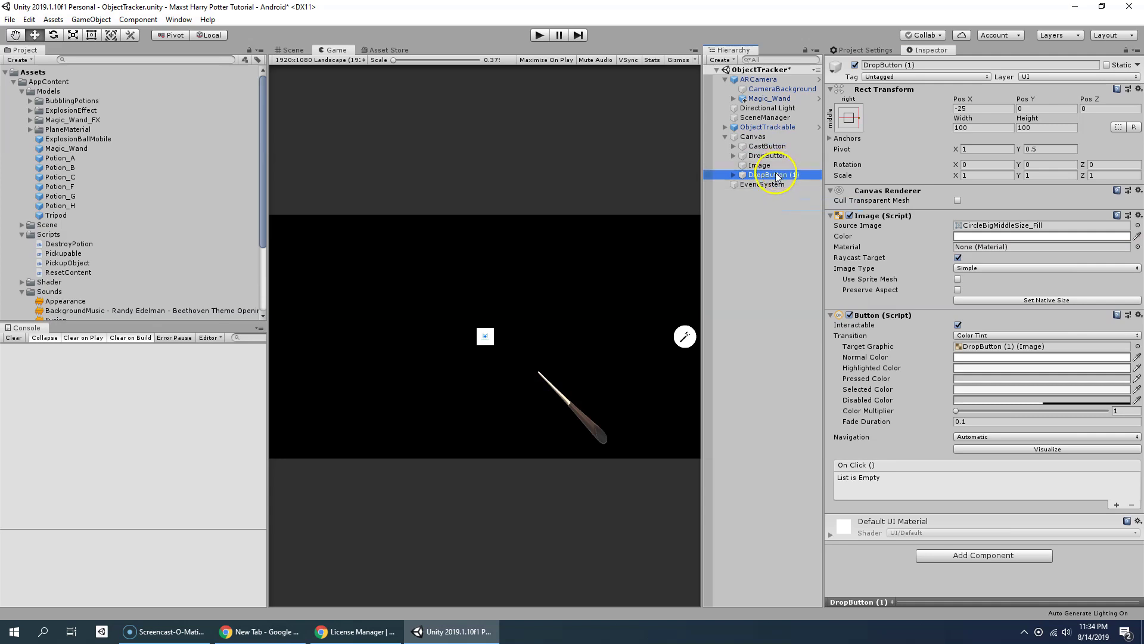
{"action": "right_click", "coordinate": [776, 176]}
{"action": "left_click", "coordinate": [779, 209]}
{"action": "left_click_drag", "start_coordinate": [766, 175], "coordinate": [716, 180]}
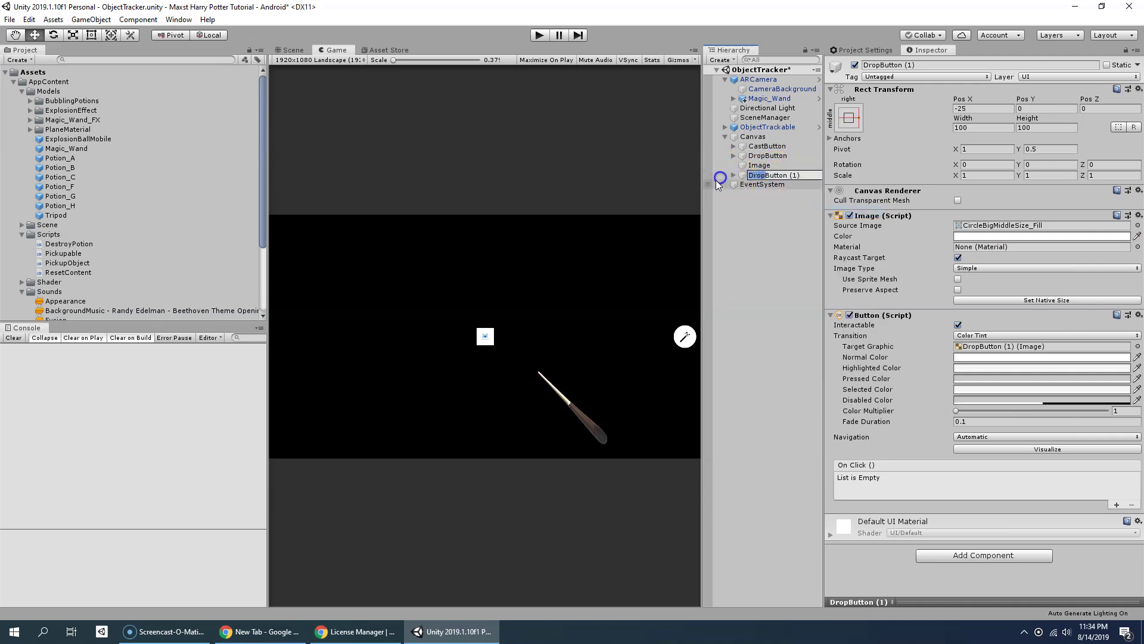
{"action": "type", "text": "Reset"}
{"action": "left_click_drag", "start_coordinate": [790, 176], "coordinate": [809, 175]}
{"action": "key", "text": "BackSpace"}
{"action": "key", "text": "Return"}
Change the source image of ResetButton's child Image to the reset sprite.
{"action": "left_click", "coordinate": [733, 175]}
{"action": "left_click", "coordinate": [756, 184]}
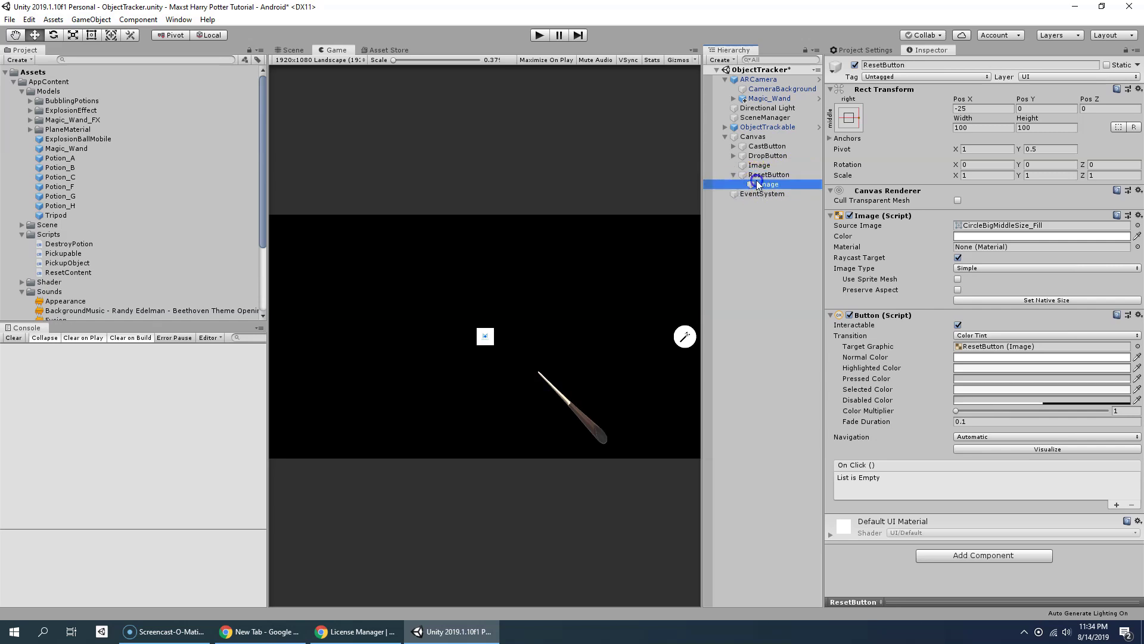
{"action": "left_click", "coordinate": [980, 226]}
{"action": "left_click", "coordinate": [1137, 228]}
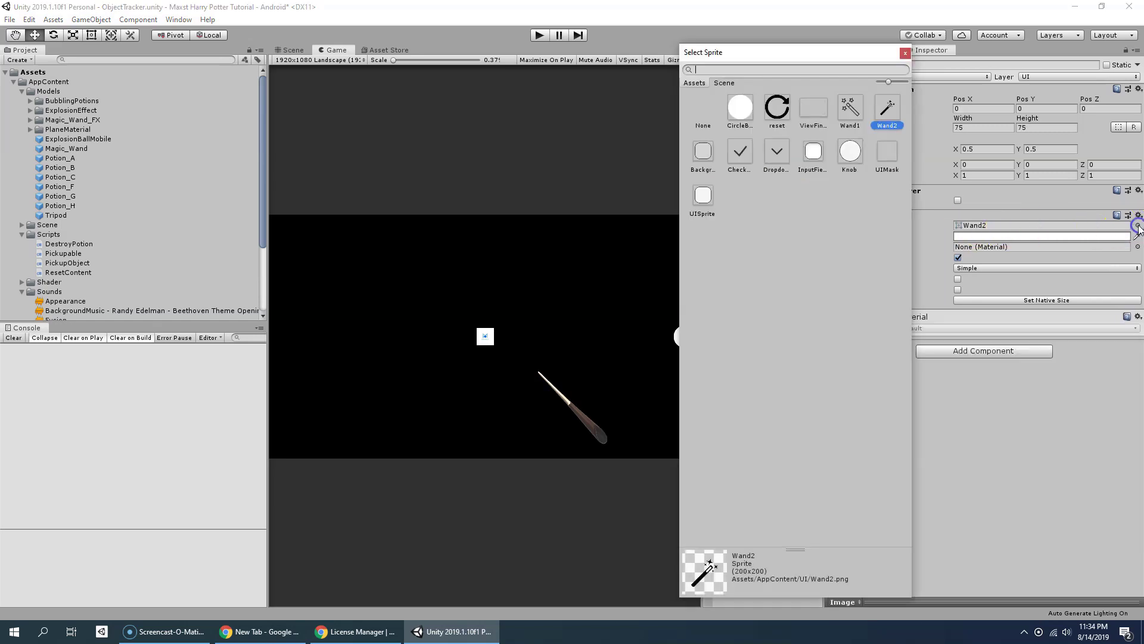
{"action": "double_click", "coordinate": [774, 113]}
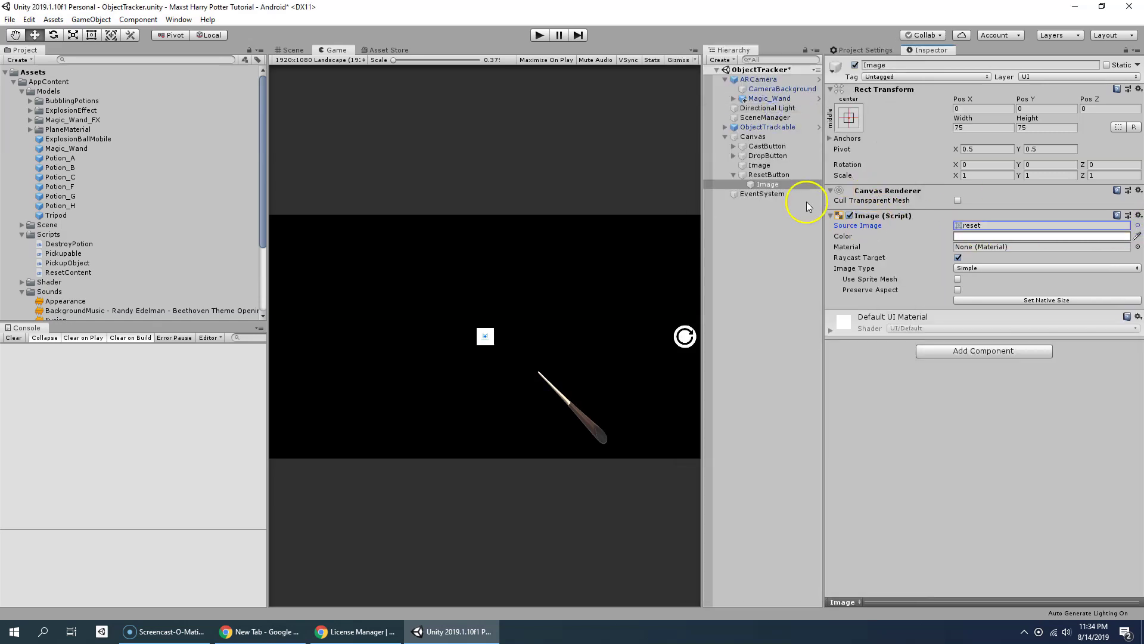
Anchor ResetButton to the bottom centre of the Canvas, with pivot X 0.5 and Pos X and Pos Y at 0.
{"action": "left_click", "coordinate": [775, 175]}
{"action": "left_click", "coordinate": [849, 118]}
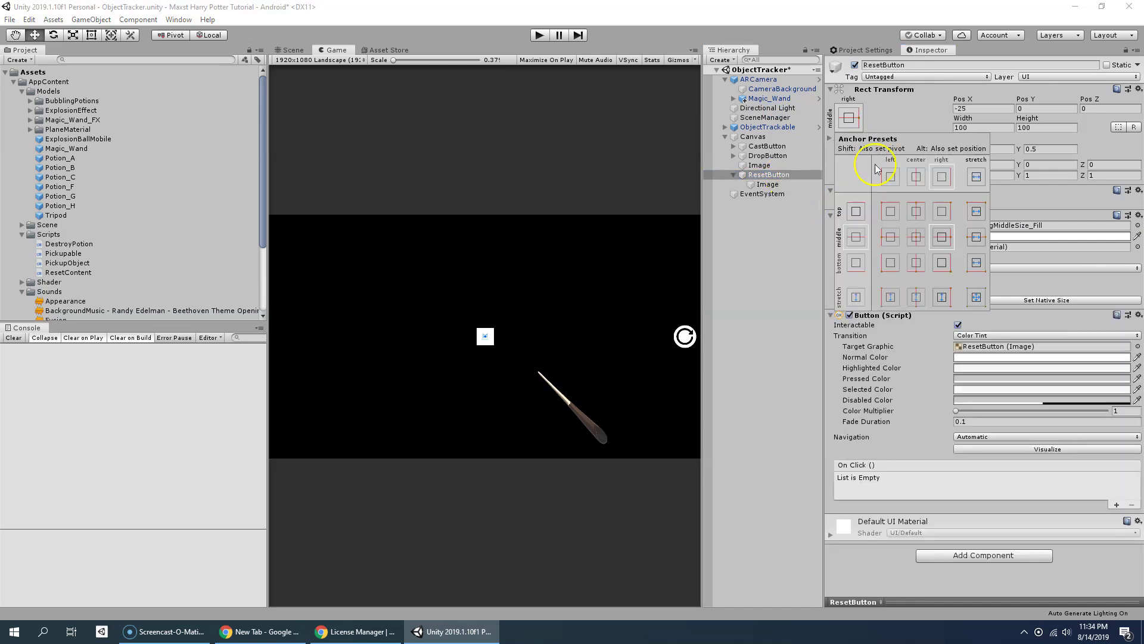
{"action": "left_click", "coordinate": [916, 262]}
{"action": "left_click", "coordinate": [978, 108]}
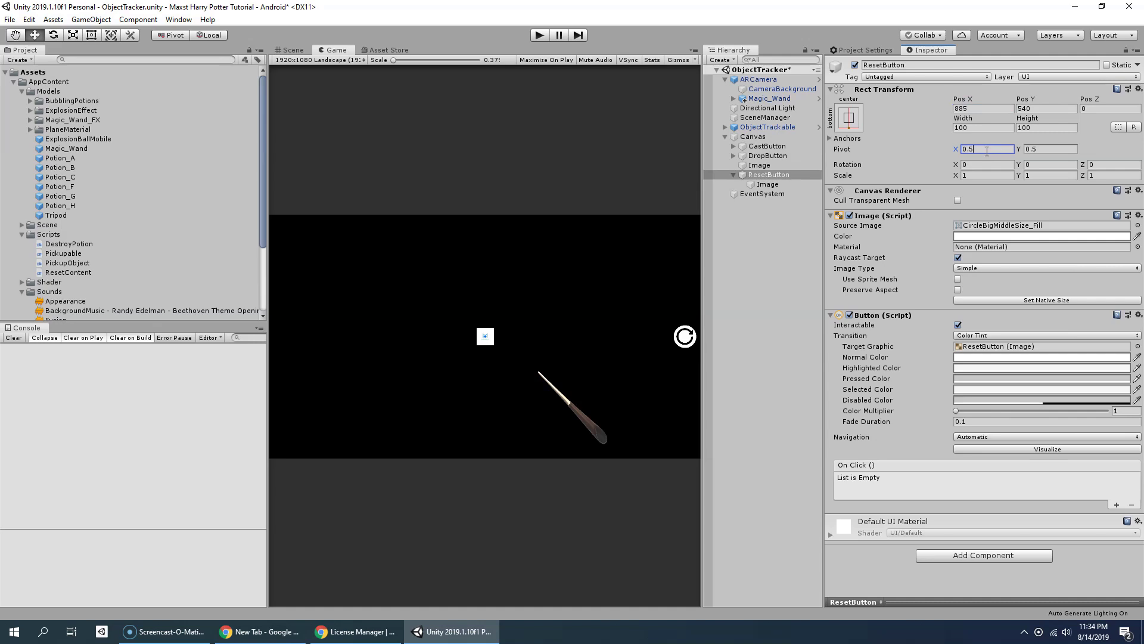
{"action": "left_click", "coordinate": [988, 108]}
{"action": "type", "text": "0"}
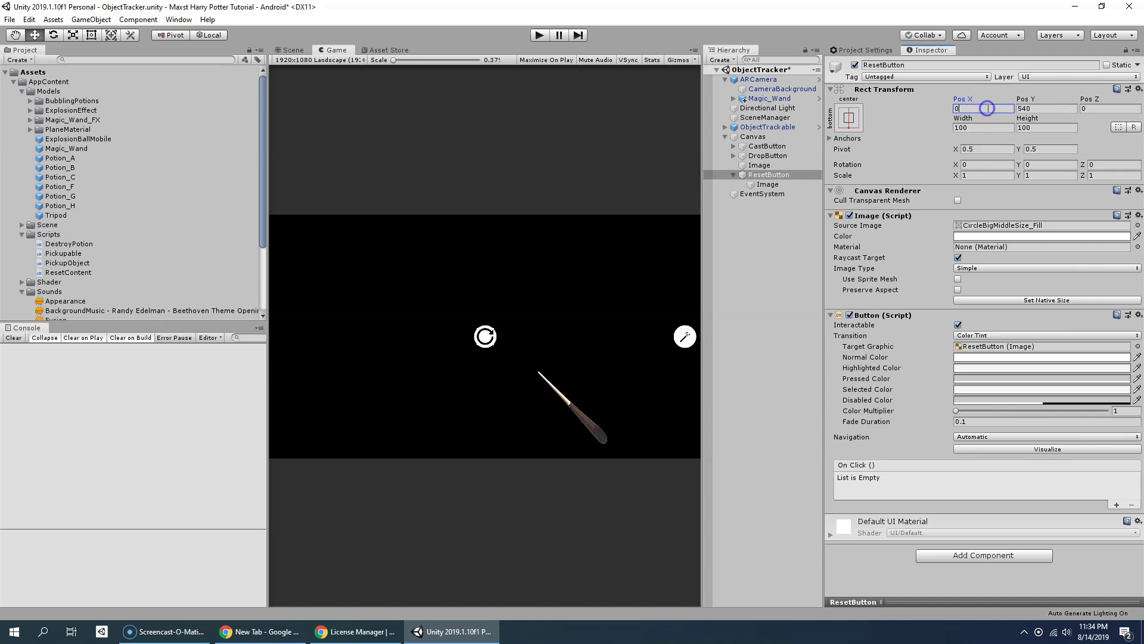
{"action": "left_click", "coordinate": [1037, 107]}
{"action": "type", "text": "0"}
Set ResetButton's pivot Y to 0 and its Pos Y to 25, and collapse it in the hierarchy.
{"action": "left_click", "coordinate": [1035, 149]}
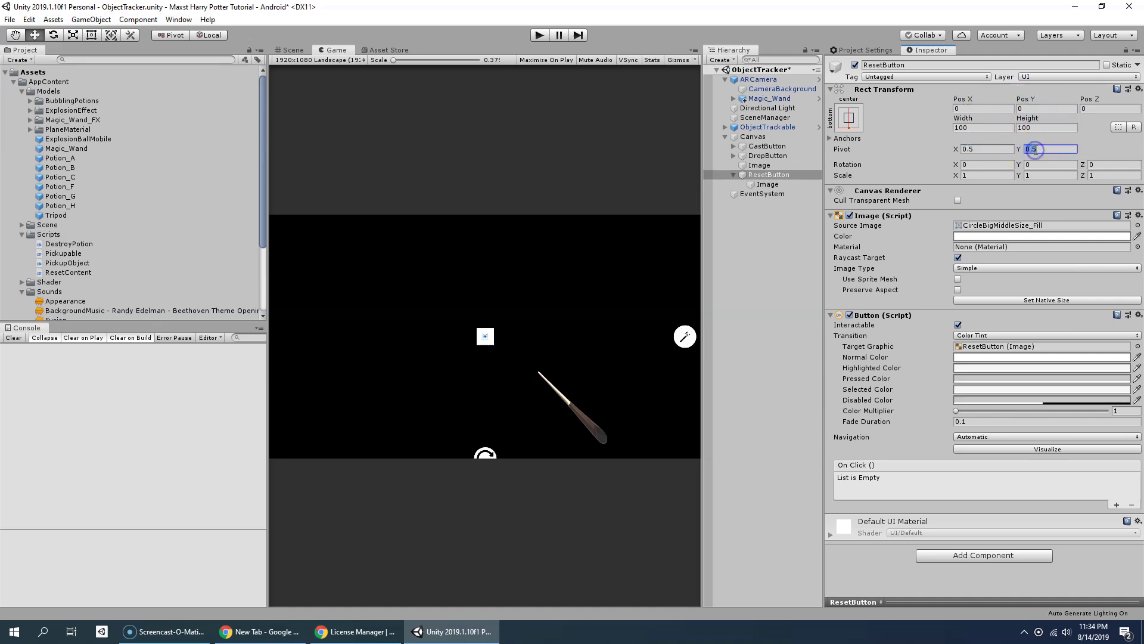
{"action": "left_click", "coordinate": [1037, 150]}
{"action": "left_click", "coordinate": [1035, 109]}
{"action": "type", "text": "0"}
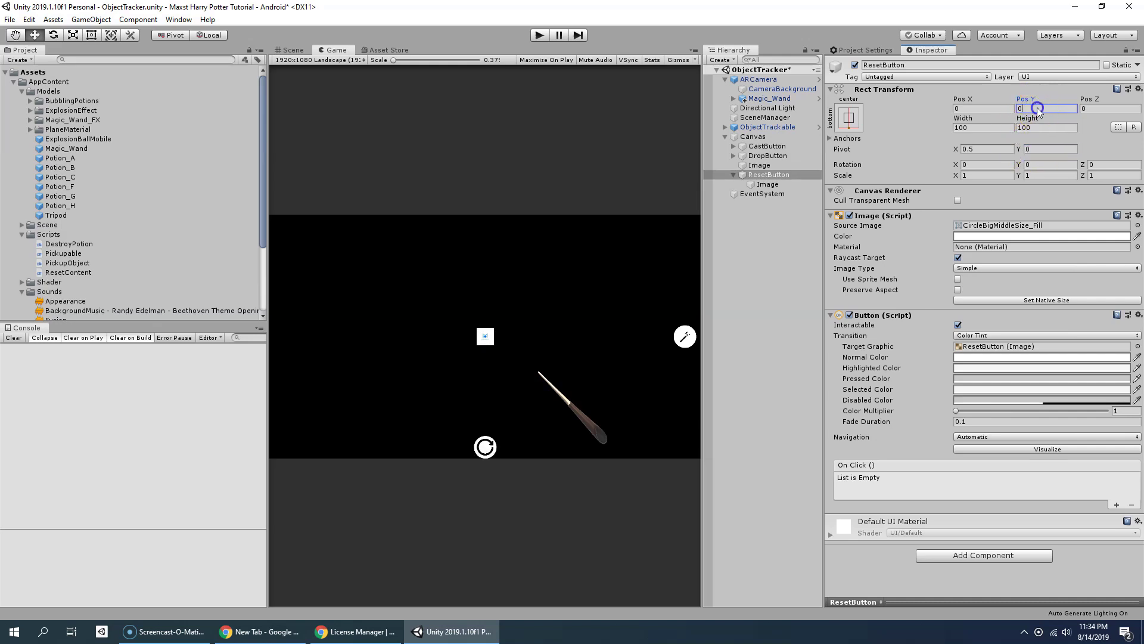
{"action": "left_click_drag", "start_coordinate": [1037, 110], "coordinate": [1000, 106]}
{"action": "type", "text": "25"}
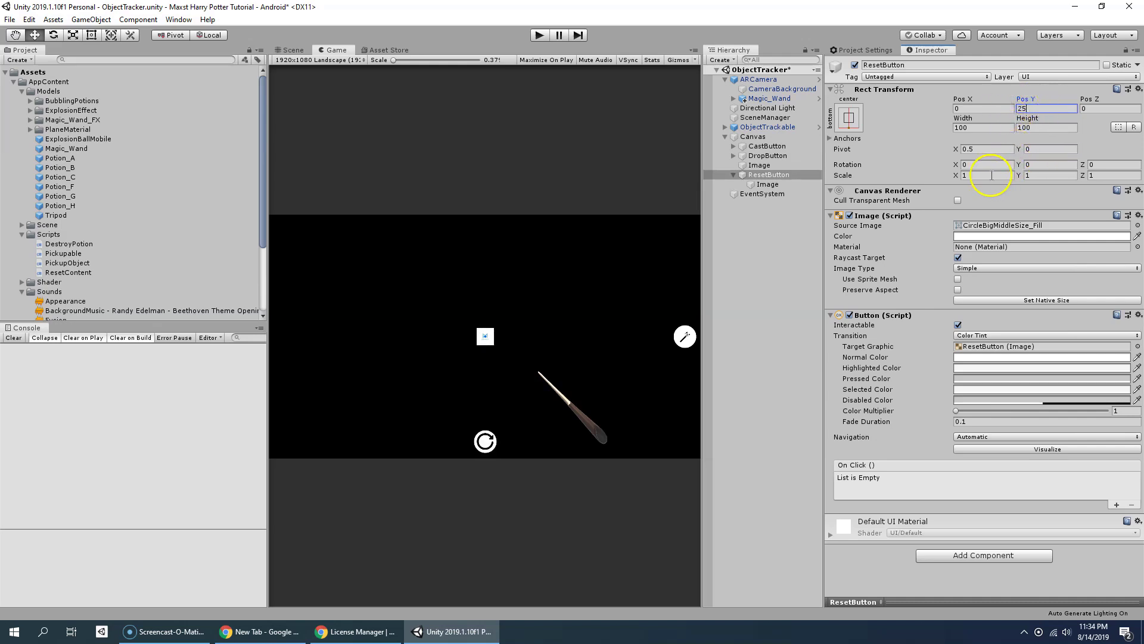
{"action": "left_click", "coordinate": [734, 175]}
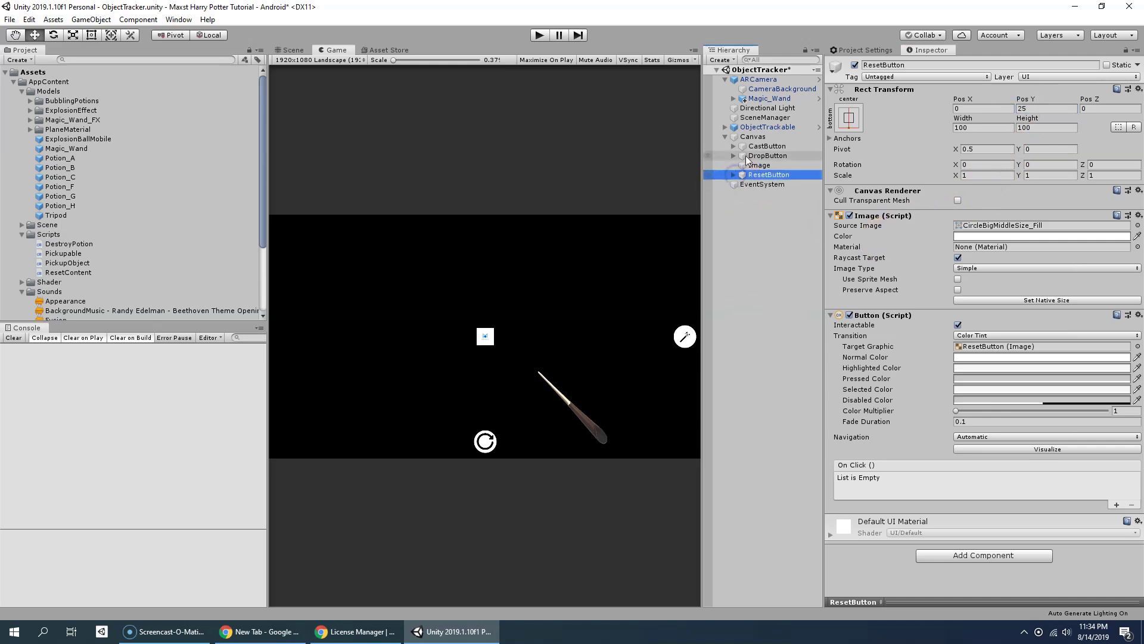
Assign CastButton to Magic_Wand's Pick Potion Button and Cast fields, and DropButton to its Drop Potion Button field.
{"action": "left_click", "coordinate": [780, 101]}
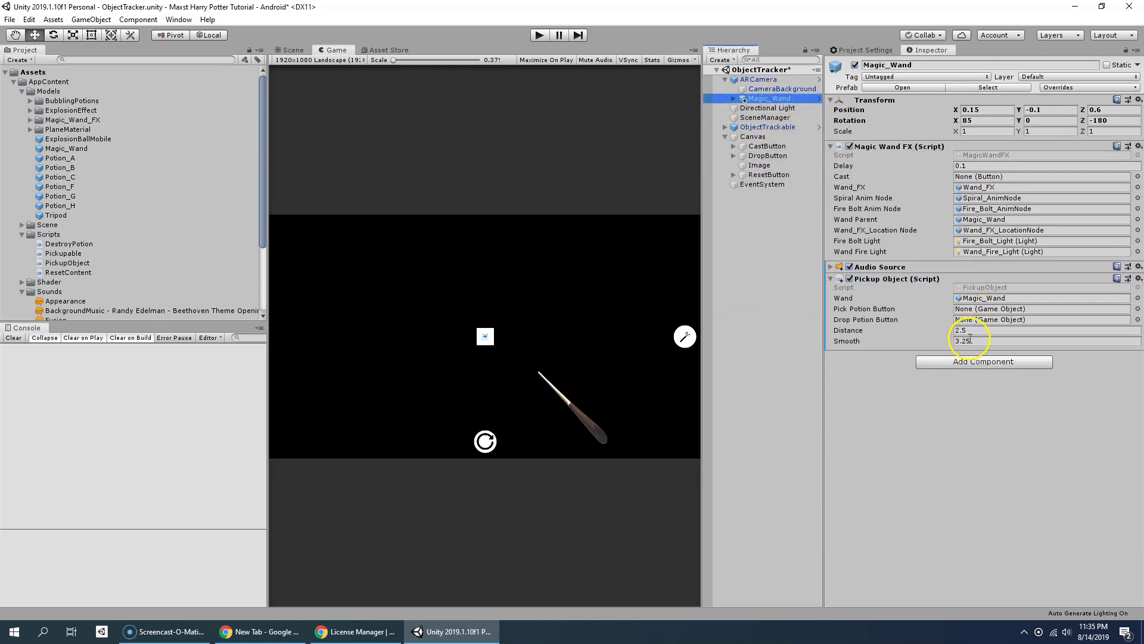
{"action": "left_click_drag", "start_coordinate": [762, 146], "coordinate": [981, 310]}
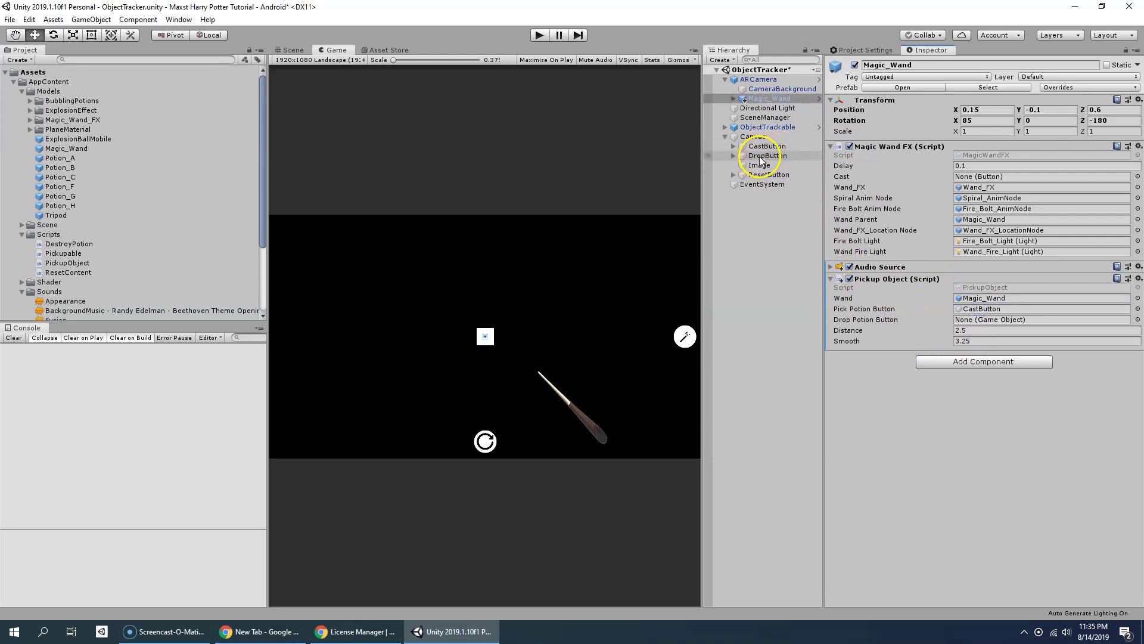
{"action": "left_click_drag", "start_coordinate": [760, 160], "coordinate": [981, 325]}
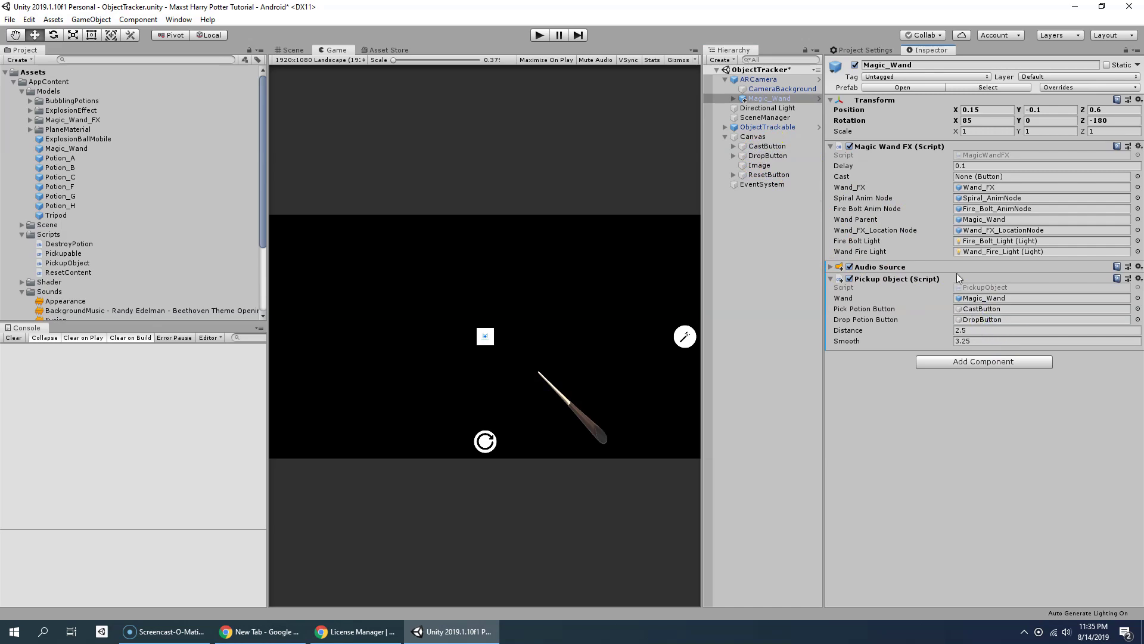
{"action": "left_click_drag", "start_coordinate": [767, 147], "coordinate": [987, 179]}
Examine the pickObject and dropObject functions in the PickupObject script, and check which object Magic_Wand's Pick Potion Button field references.
{"action": "double_click", "coordinate": [980, 155]}
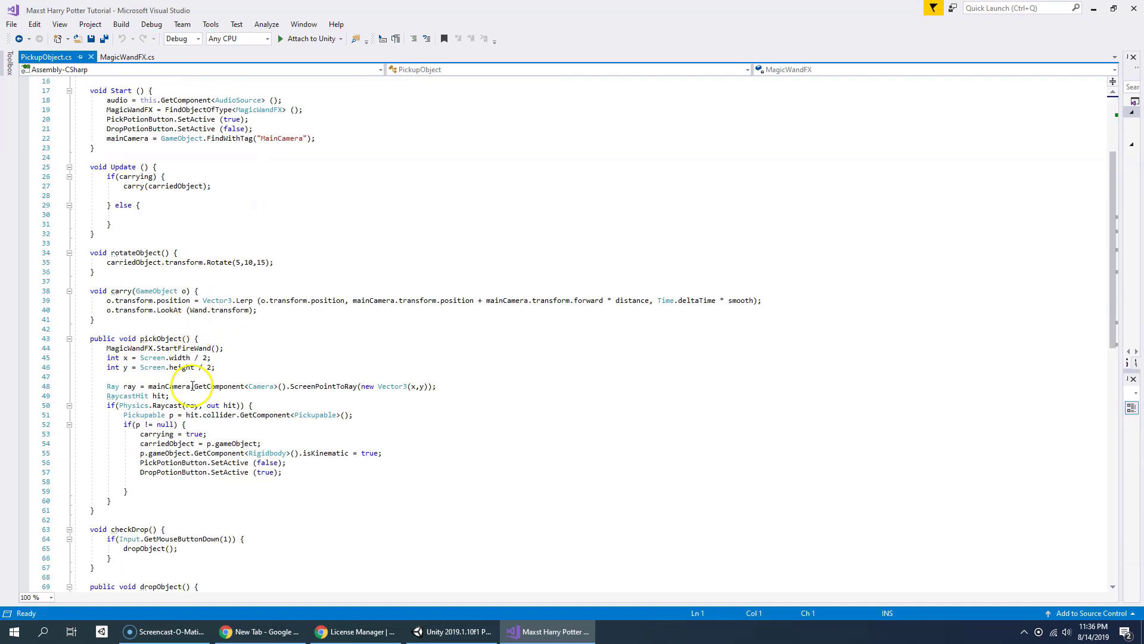
{"action": "scroll", "coordinate": [193, 385], "scroll_direction": "down", "scroll_amount": 3}
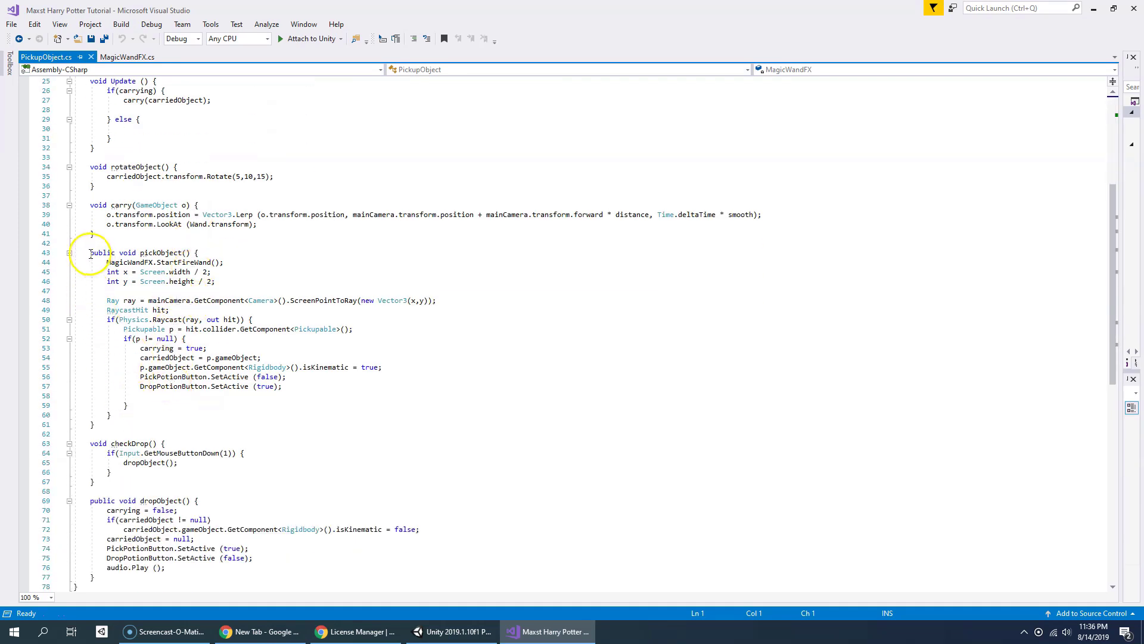
{"action": "left_click_drag", "start_coordinate": [90, 254], "coordinate": [113, 421]}
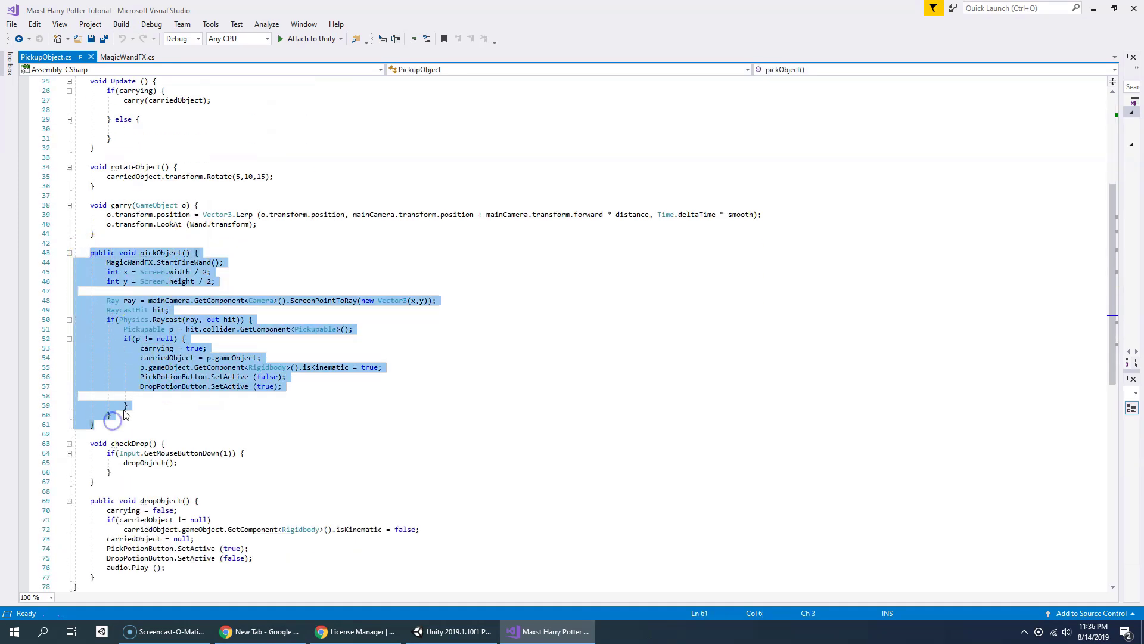
{"action": "left_click", "coordinate": [157, 395]}
{"action": "scroll", "coordinate": [192, 400], "scroll_direction": "down", "scroll_amount": 3}
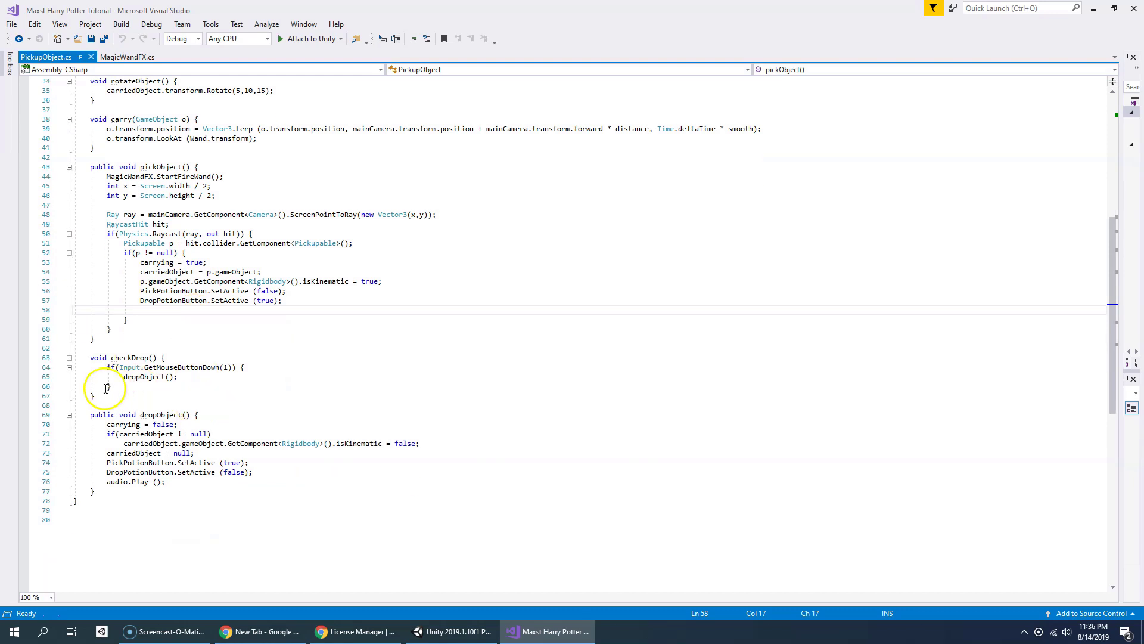
{"action": "left_click_drag", "start_coordinate": [90, 414], "coordinate": [115, 493]}
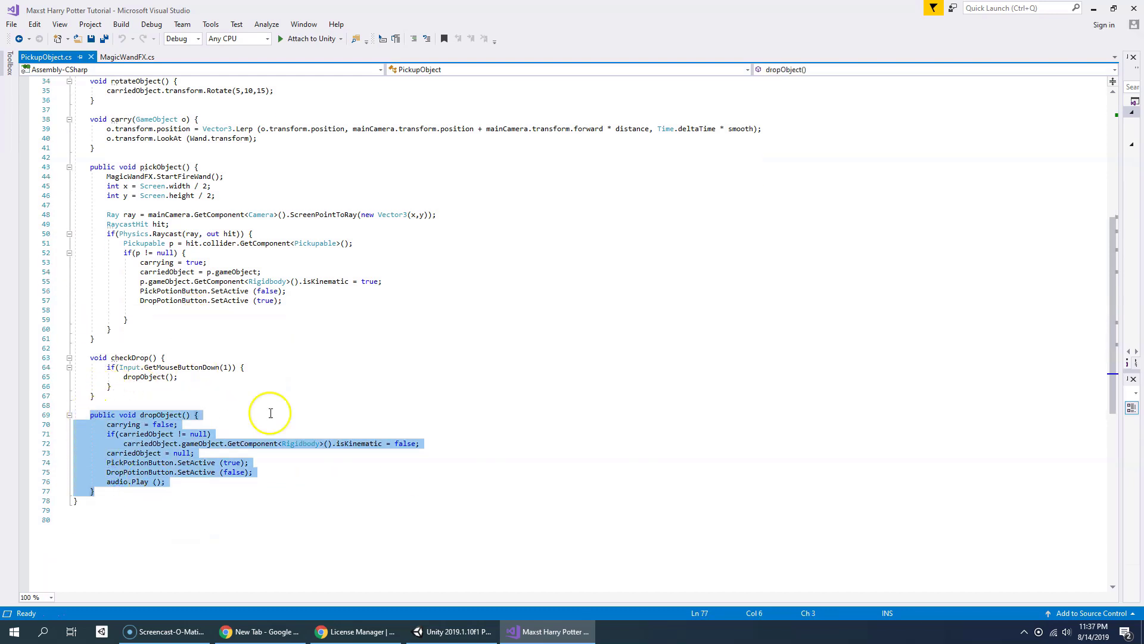
{"action": "left_click", "coordinate": [1130, 7]}
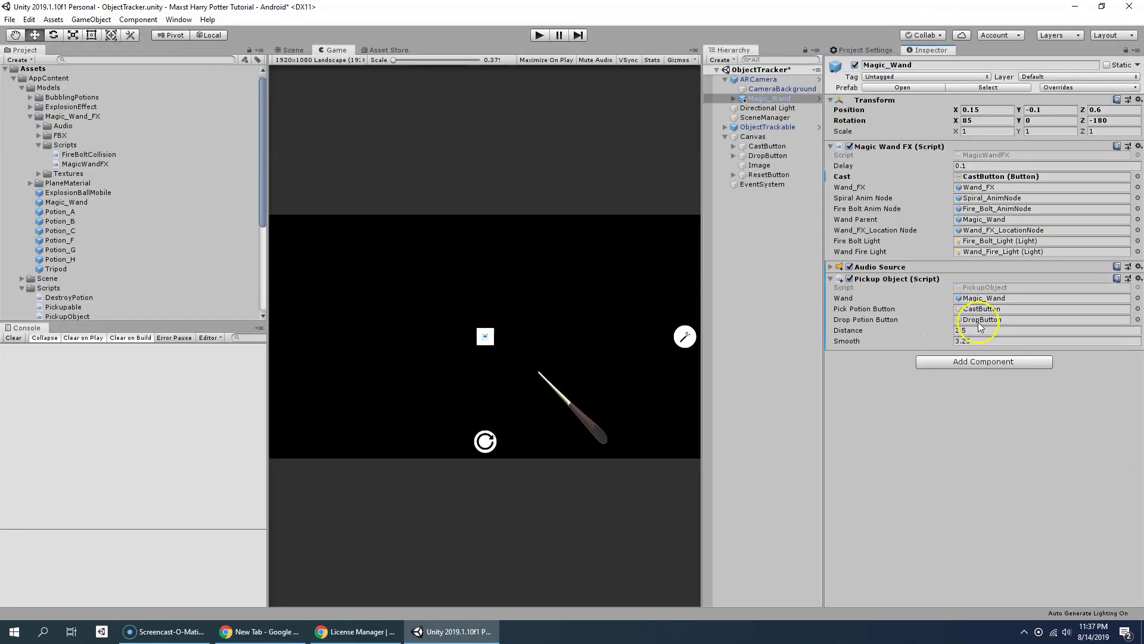
{"action": "left_click", "coordinate": [984, 309]}
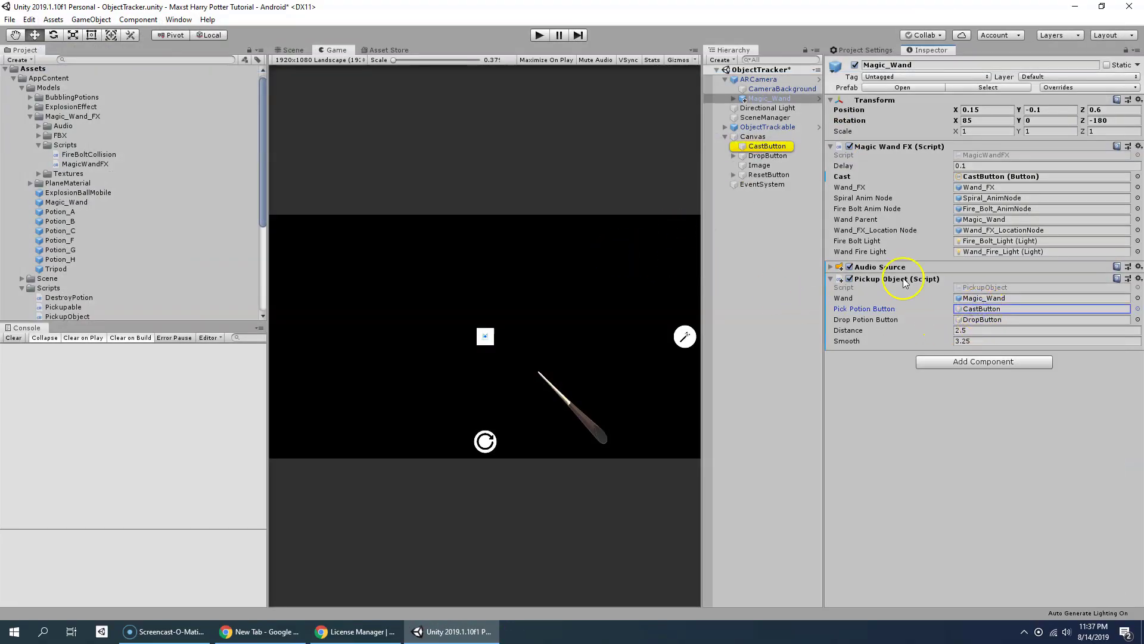
Add an On Click event to CastButton that calls PickupObject.pickObject on Magic_Wand.
{"action": "left_click", "coordinate": [770, 147]}
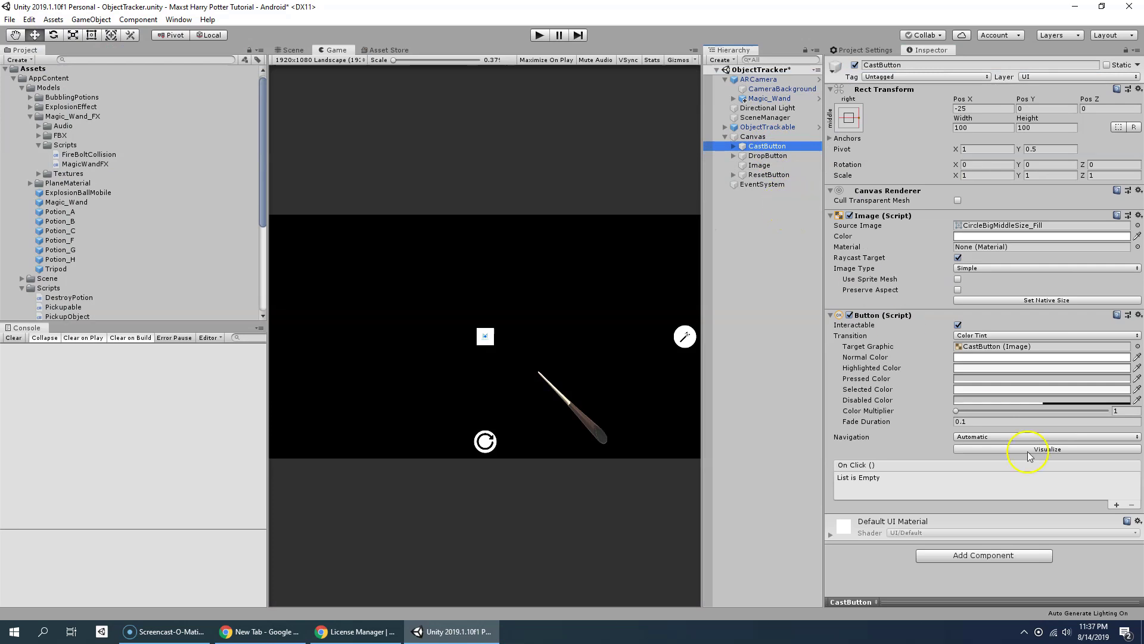
{"action": "left_click", "coordinate": [1116, 504]}
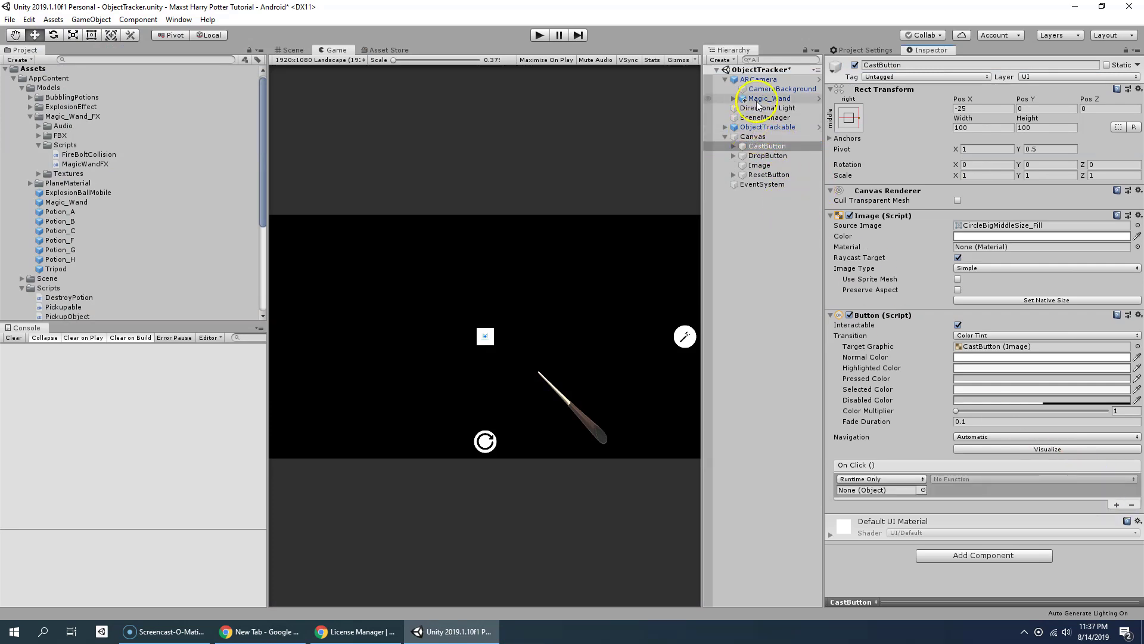
{"action": "left_click_drag", "start_coordinate": [765, 99], "coordinate": [899, 488]}
{"action": "left_click", "coordinate": [939, 479]}
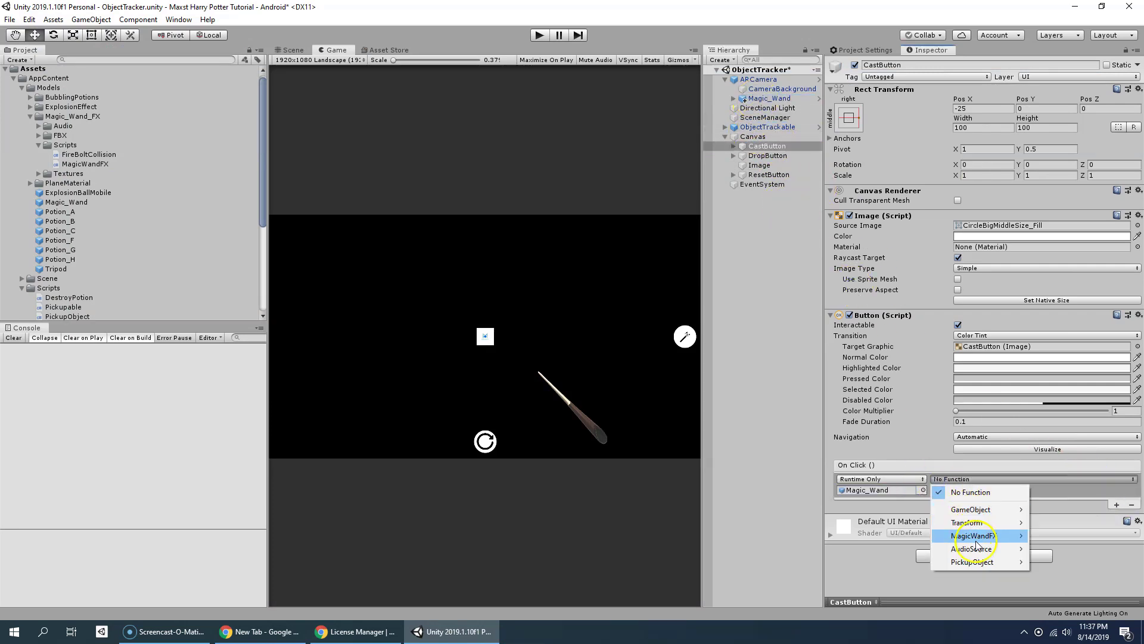
{"action": "mouse_move", "coordinate": [990, 563]}
{"action": "left_click", "coordinate": [838, 514]}
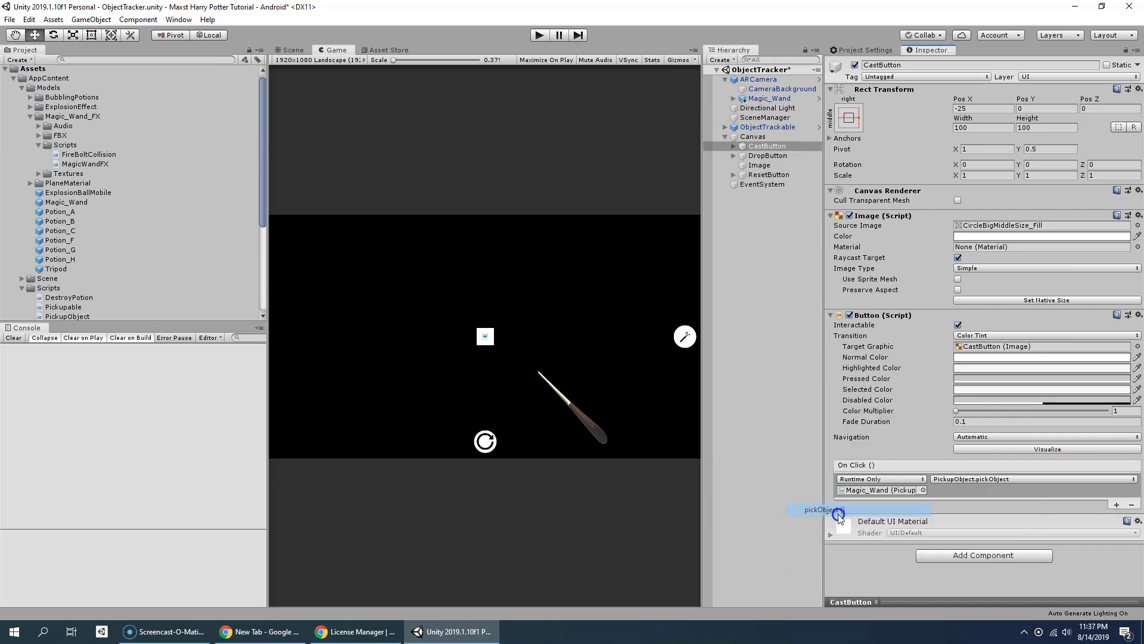
Add an On Click event to DropButton that calls PickupObject.dropObject on Magic_Wand, and collapse Canvas in the hierarchy.
{"action": "left_click", "coordinate": [763, 155]}
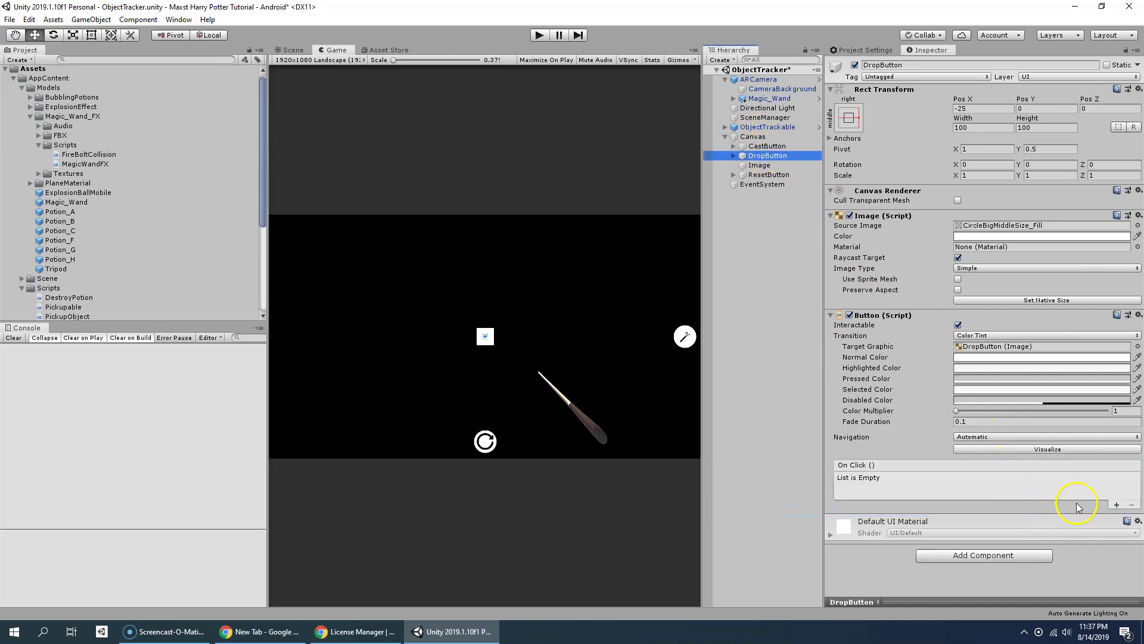
{"action": "left_click", "coordinate": [1116, 504]}
{"action": "left_click_drag", "start_coordinate": [787, 100], "coordinate": [876, 490]}
{"action": "left_click", "coordinate": [953, 479]}
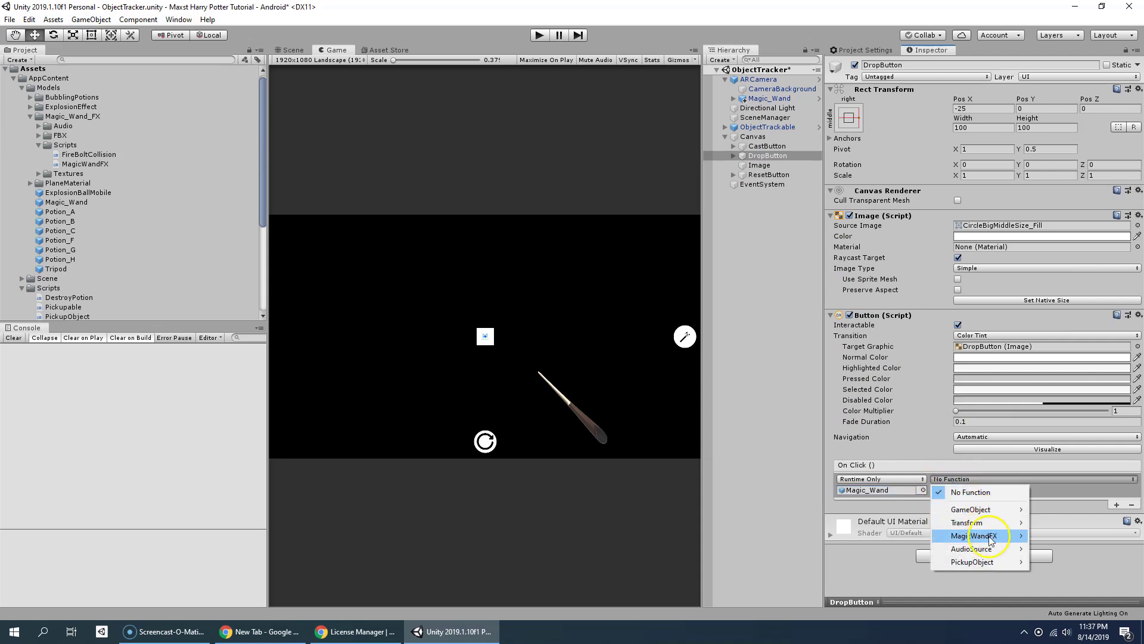
{"action": "mouse_move", "coordinate": [986, 562]}
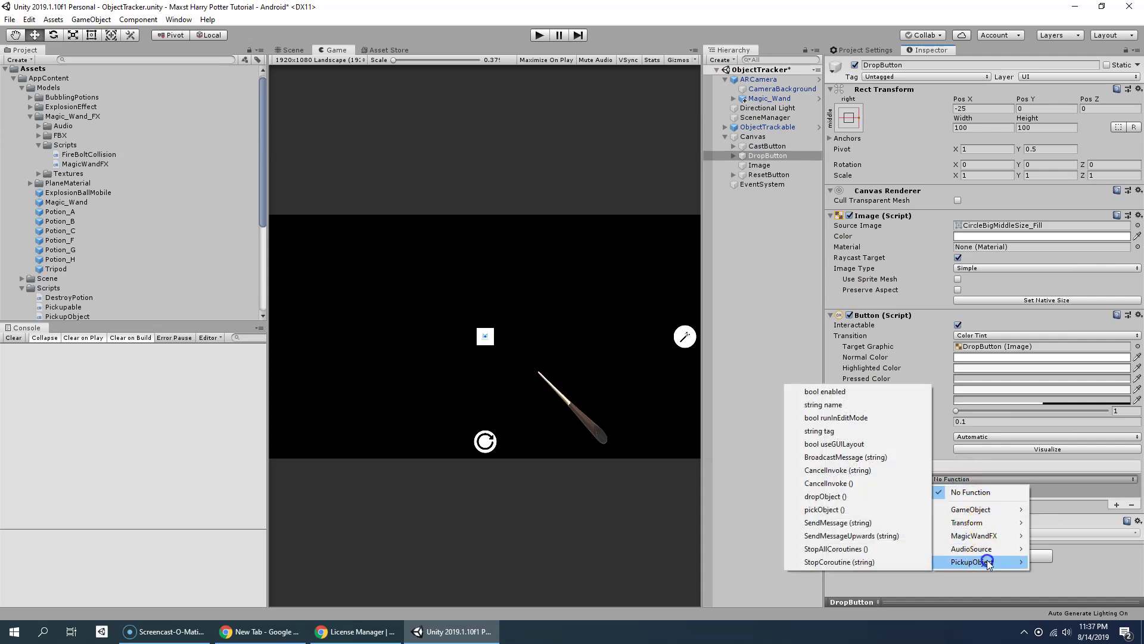
{"action": "left_click", "coordinate": [823, 497]}
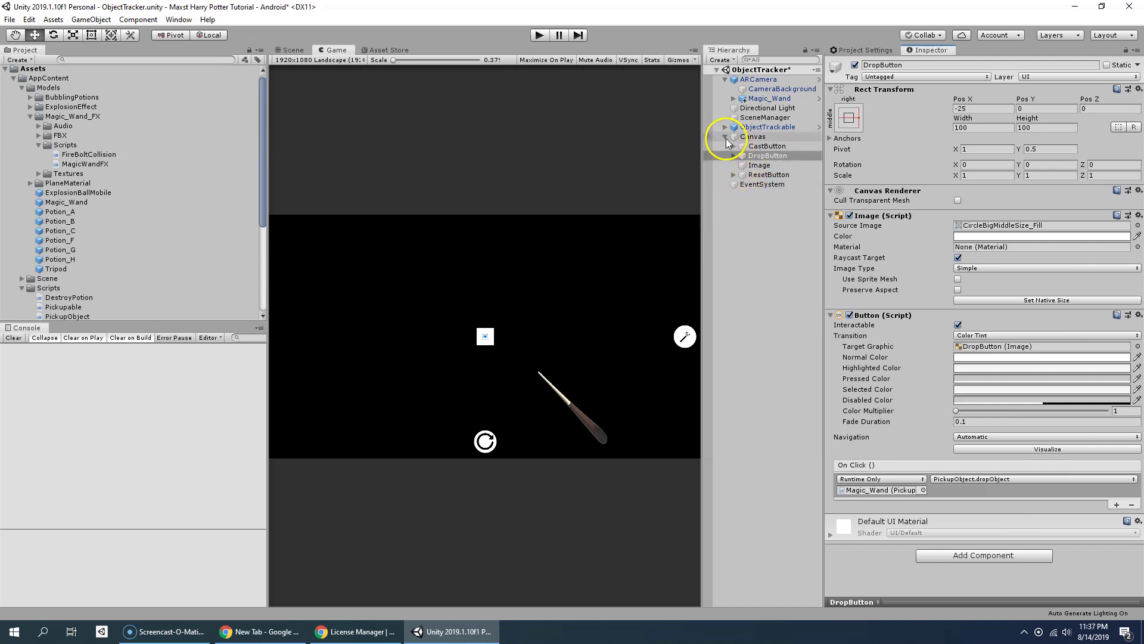
{"action": "left_click", "coordinate": [725, 136]}
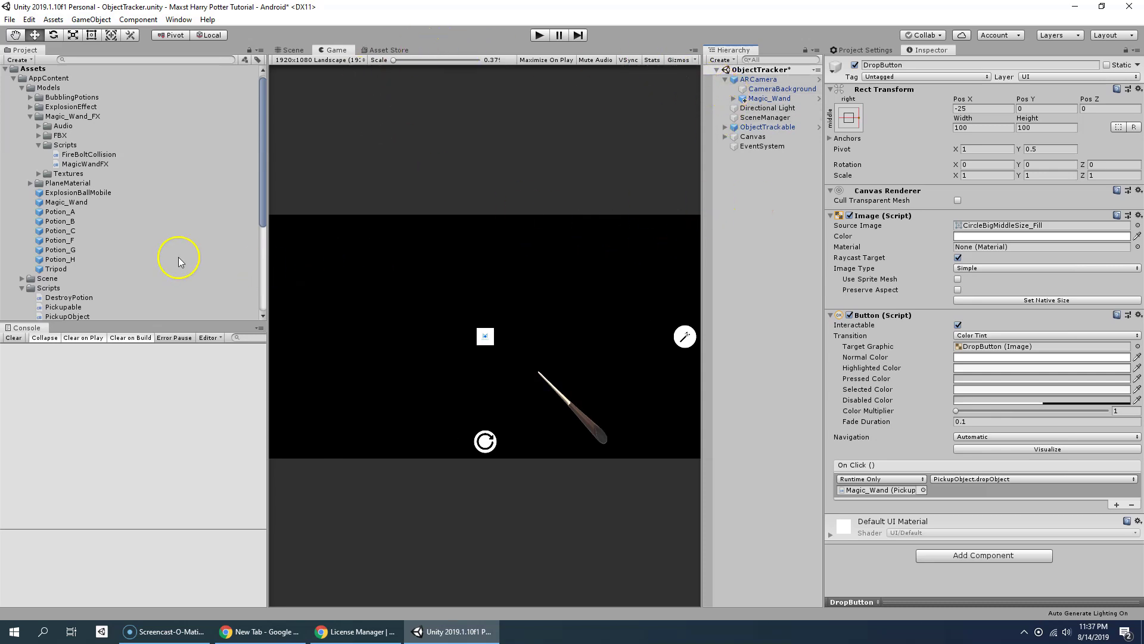
Assign the obj_190813_1 map file from StreamingAssets to ObjectTrackable's Object Trackable Behaviour.
{"action": "left_click", "coordinate": [28, 116]}
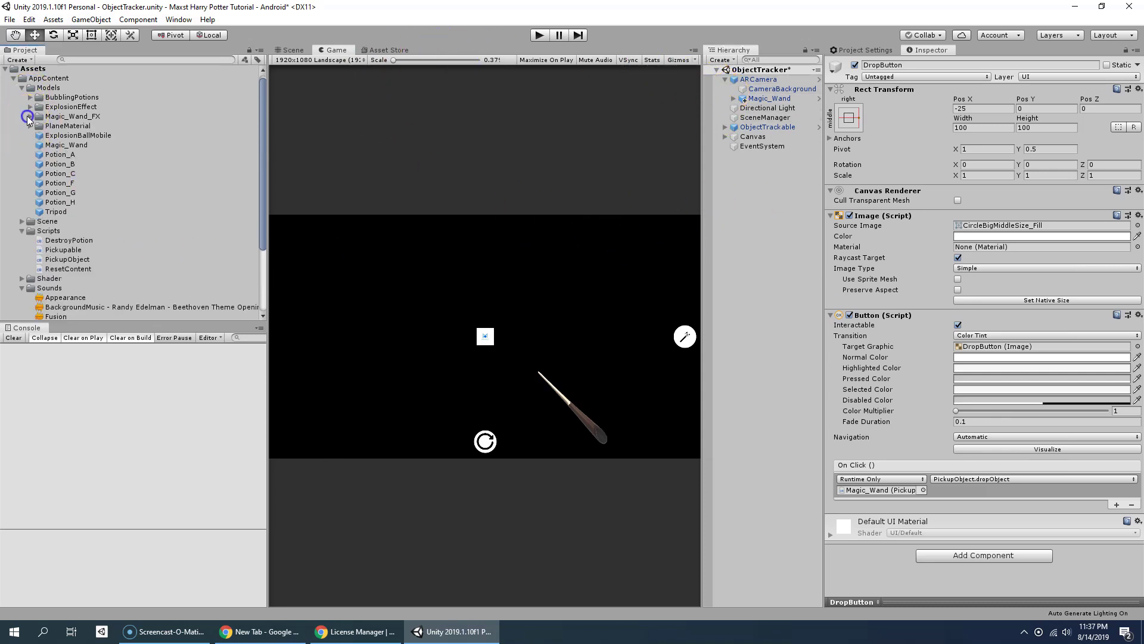
{"action": "scroll", "coordinate": [80, 137], "scroll_direction": "down", "scroll_amount": 4}
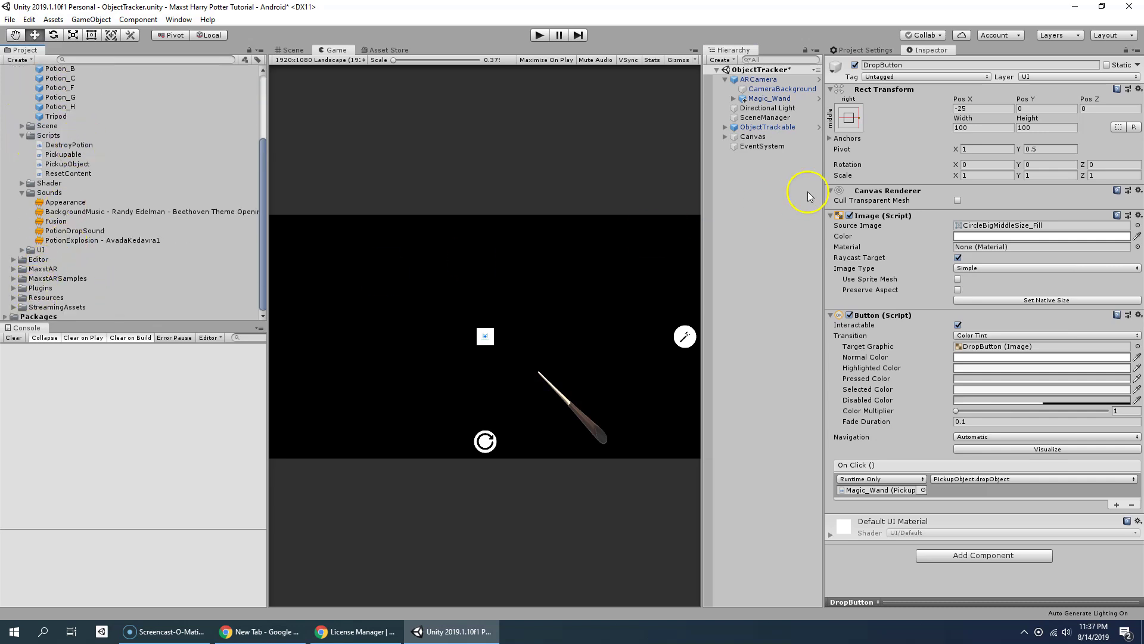
{"action": "left_click", "coordinate": [771, 128]}
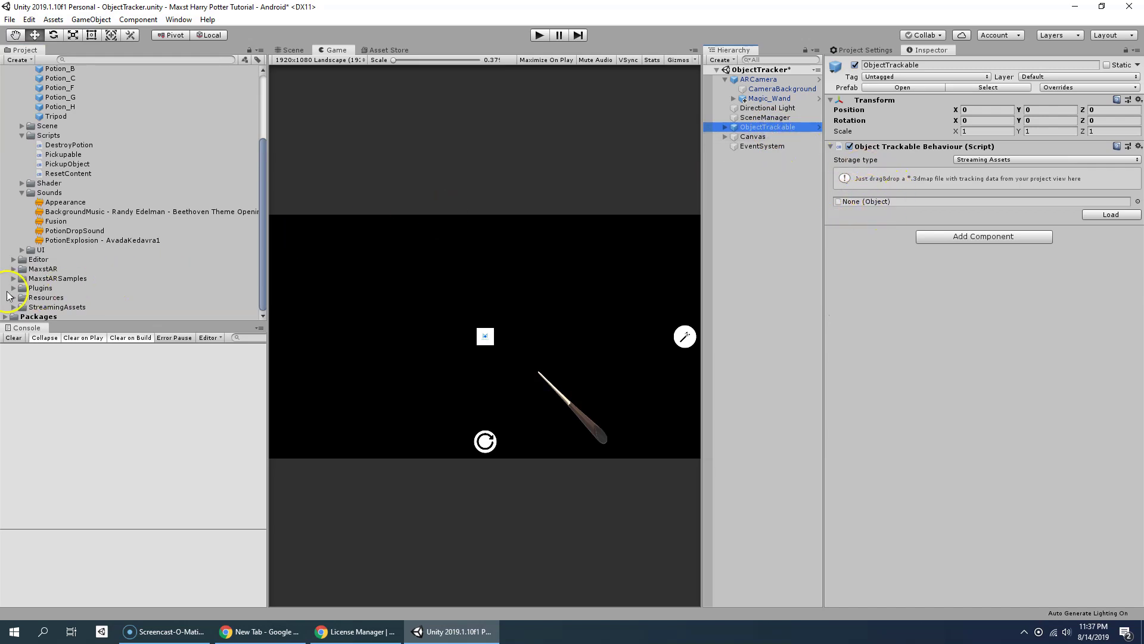
{"action": "left_click", "coordinate": [13, 307]}
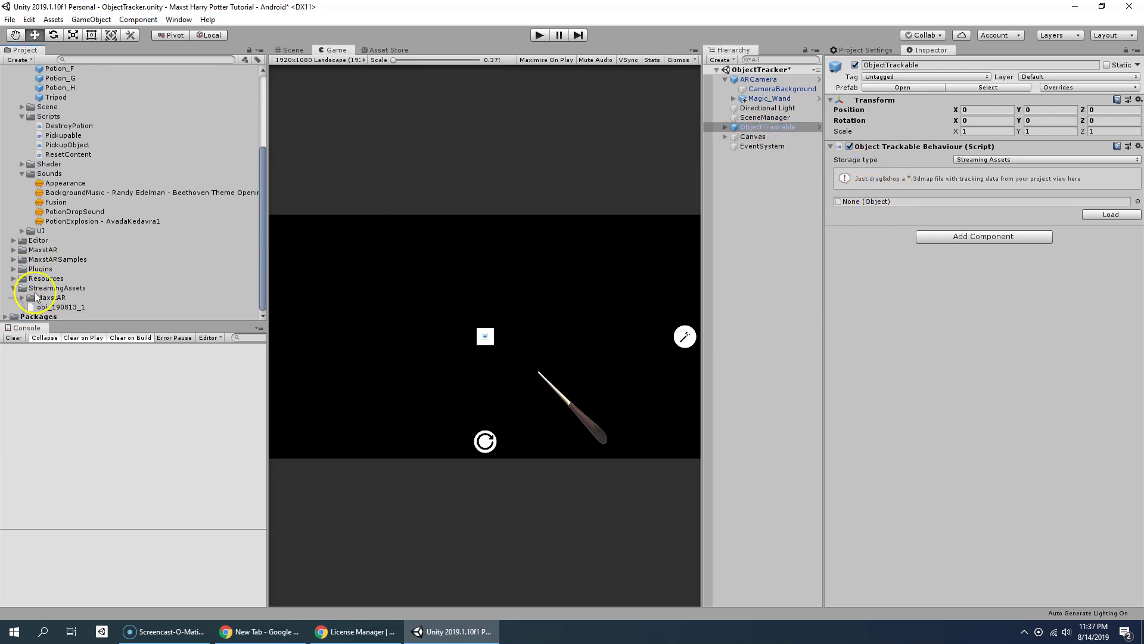
{"action": "left_click_drag", "start_coordinate": [56, 311], "coordinate": [879, 202]}
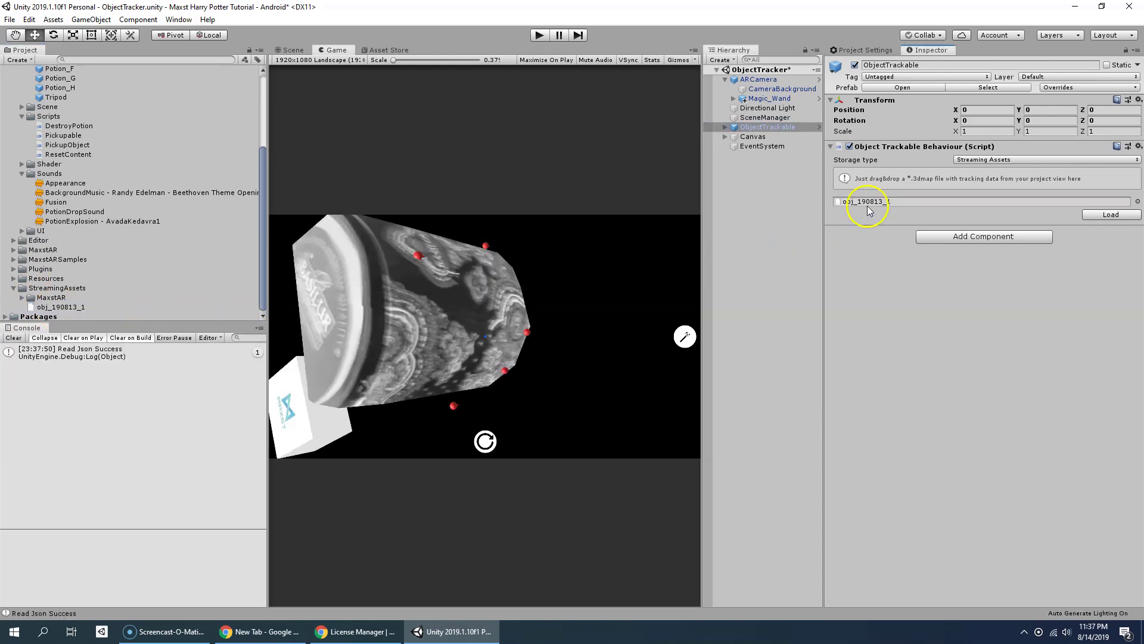
Switch to the Scene view and shrink the 3D gizmo icons to their smallest size.
{"action": "left_click", "coordinate": [288, 50]}
{"action": "scroll", "coordinate": [493, 329], "scroll_direction": "up", "scroll_amount": 5}
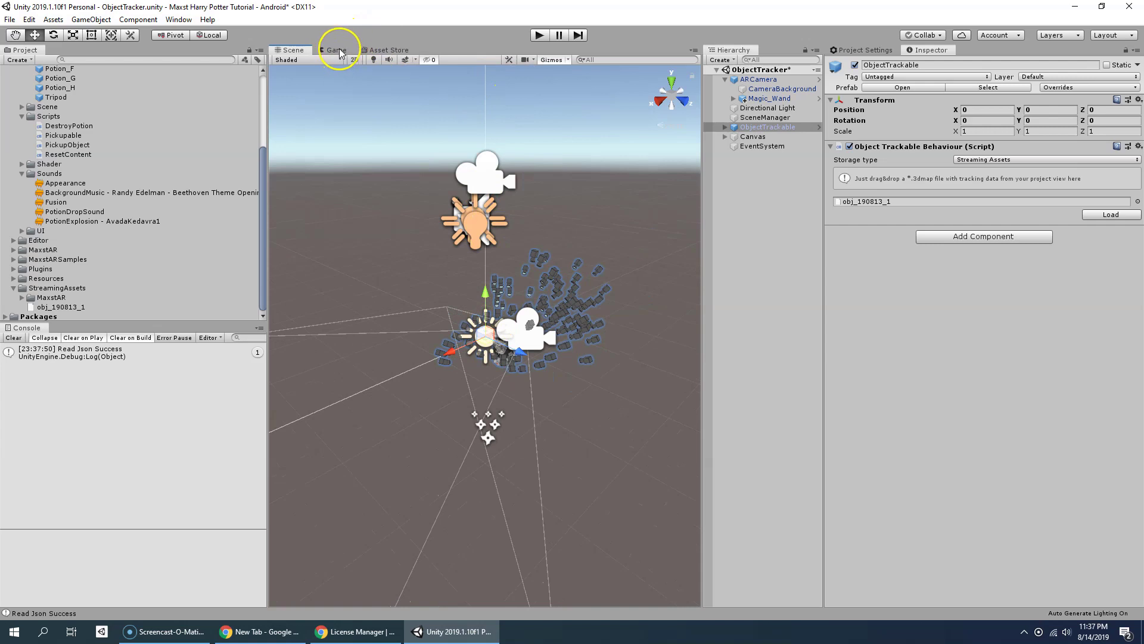
{"action": "left_click", "coordinate": [569, 61]}
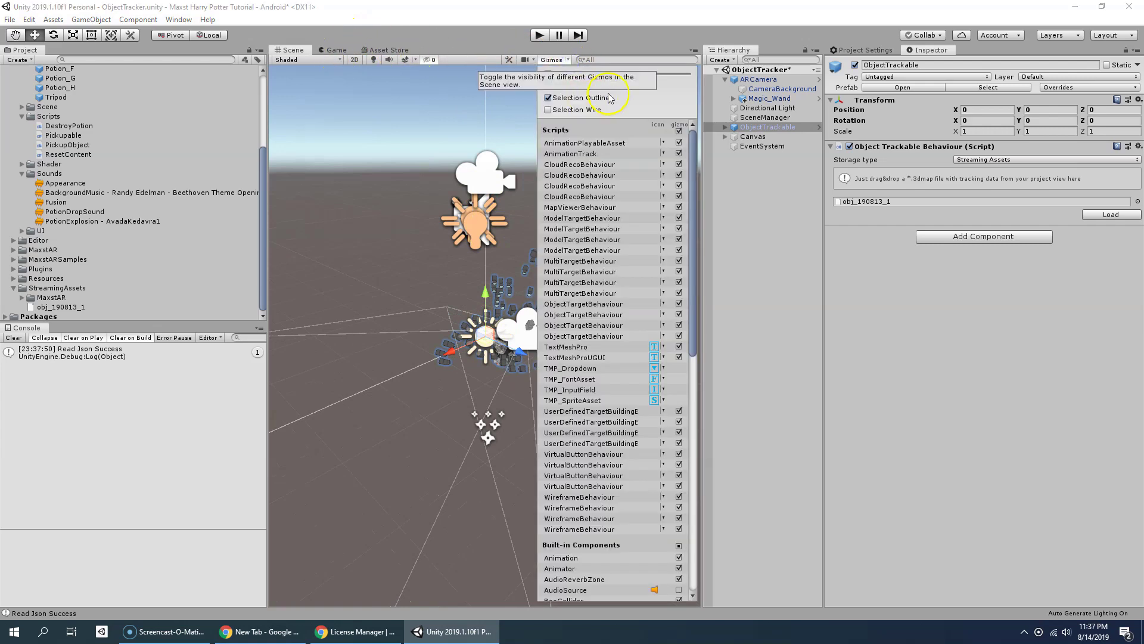
{"action": "left_click_drag", "start_coordinate": [653, 74], "coordinate": [596, 76]}
{"action": "left_click", "coordinate": [442, 217]}
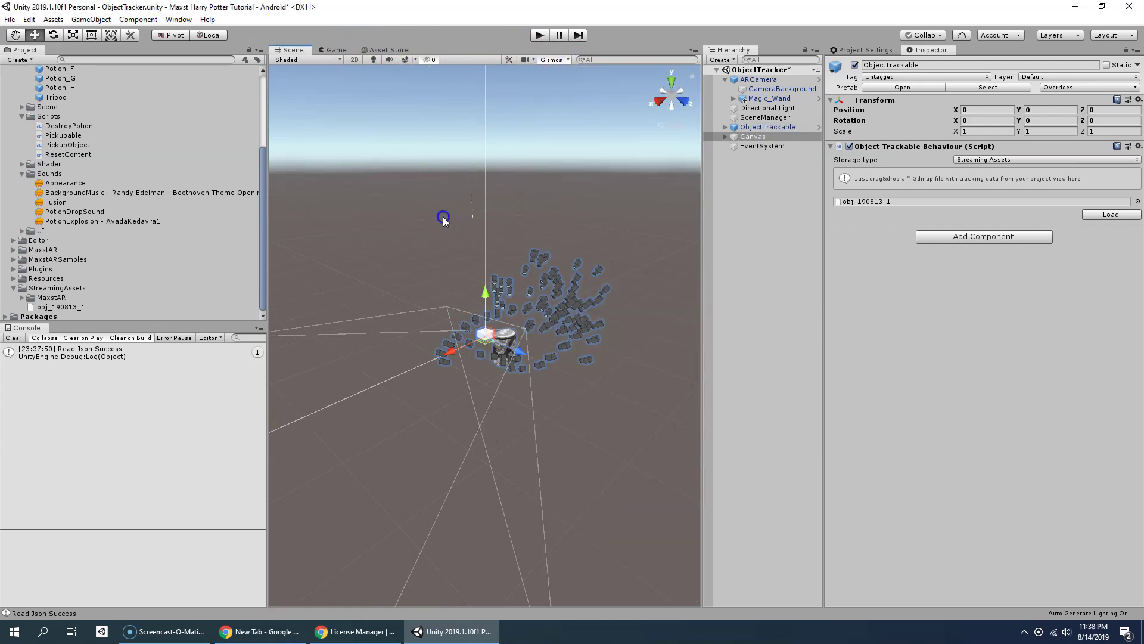
Expand ObjectTrackable in the hierarchy and deactivate its maxst_cube child.
{"action": "scroll", "coordinate": [472, 303], "scroll_direction": "up", "scroll_amount": 8}
{"action": "right_click_drag", "start_coordinate": [473, 304], "coordinate": [685, 205]}
{"action": "left_click", "coordinate": [726, 127]}
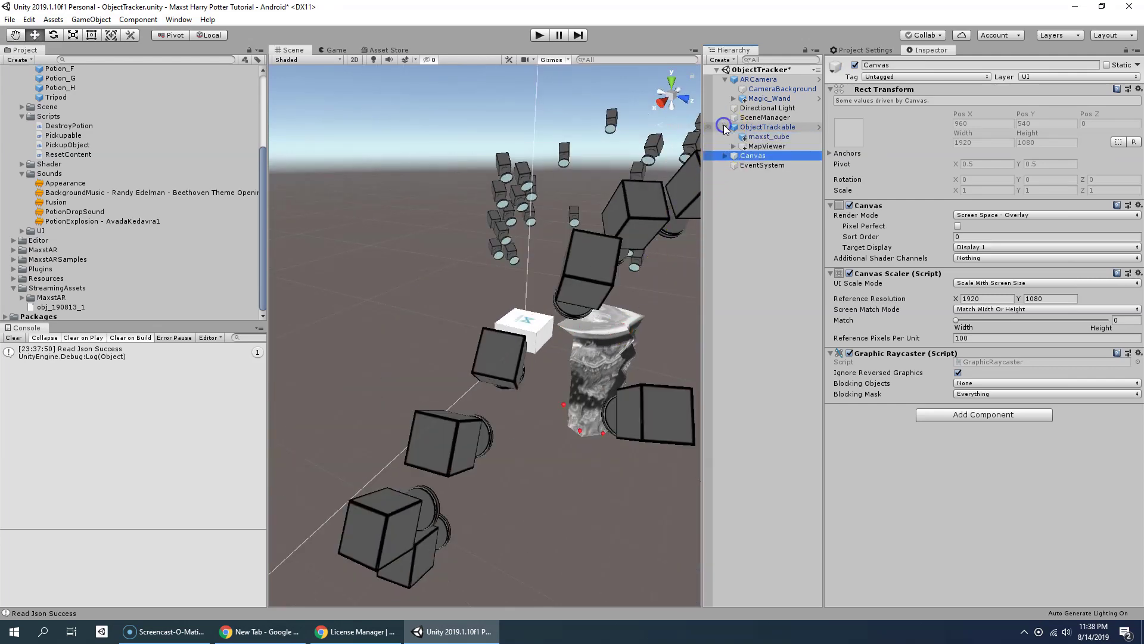
{"action": "left_click", "coordinate": [761, 139]}
{"action": "left_click", "coordinate": [855, 65]}
Examine the scanned tin mesh and its surrounding map cameras in the scene from several angles and distances.
{"action": "right_click_drag", "start_coordinate": [477, 249], "coordinate": [587, 266]}
{"action": "middle_click_drag", "start_coordinate": [544, 278], "coordinate": [659, 255]}
{"action": "right_click_drag", "start_coordinate": [659, 255], "coordinate": [520, 305]}
{"action": "middle_click_drag", "start_coordinate": [520, 305], "coordinate": [338, 207]}
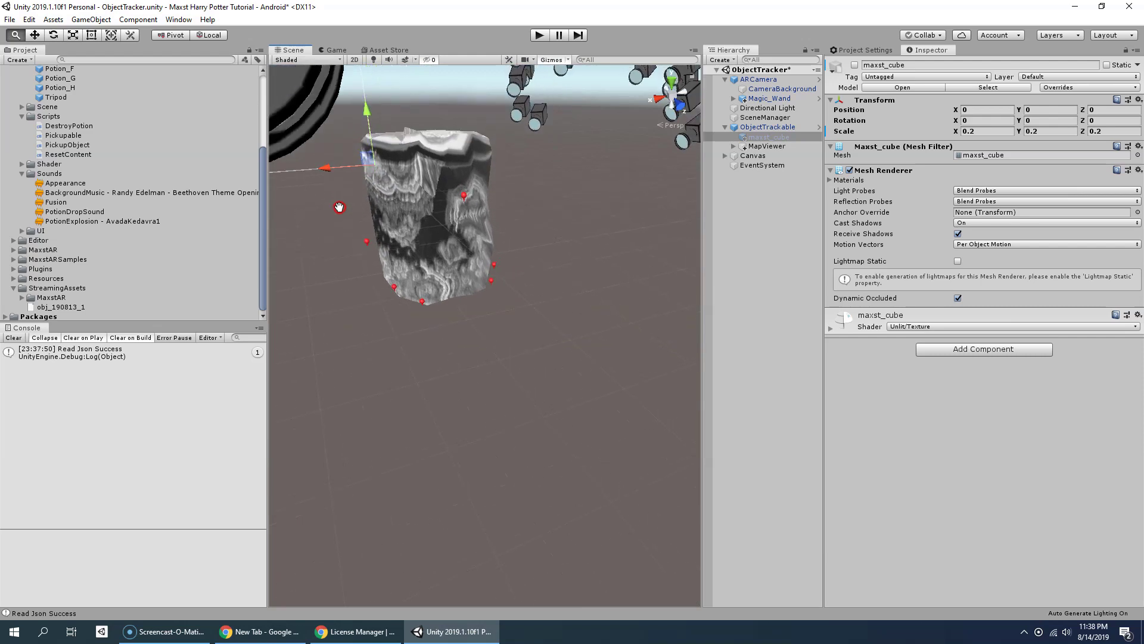
{"action": "scroll", "coordinate": [359, 215], "scroll_direction": "down", "scroll_amount": 2}
{"action": "scroll", "coordinate": [365, 218], "scroll_direction": "up", "scroll_amount": 3}
{"action": "scroll", "coordinate": [372, 232], "scroll_direction": "down", "scroll_amount": 6}
{"action": "right_click_drag", "start_coordinate": [373, 253], "coordinate": [439, 248]}
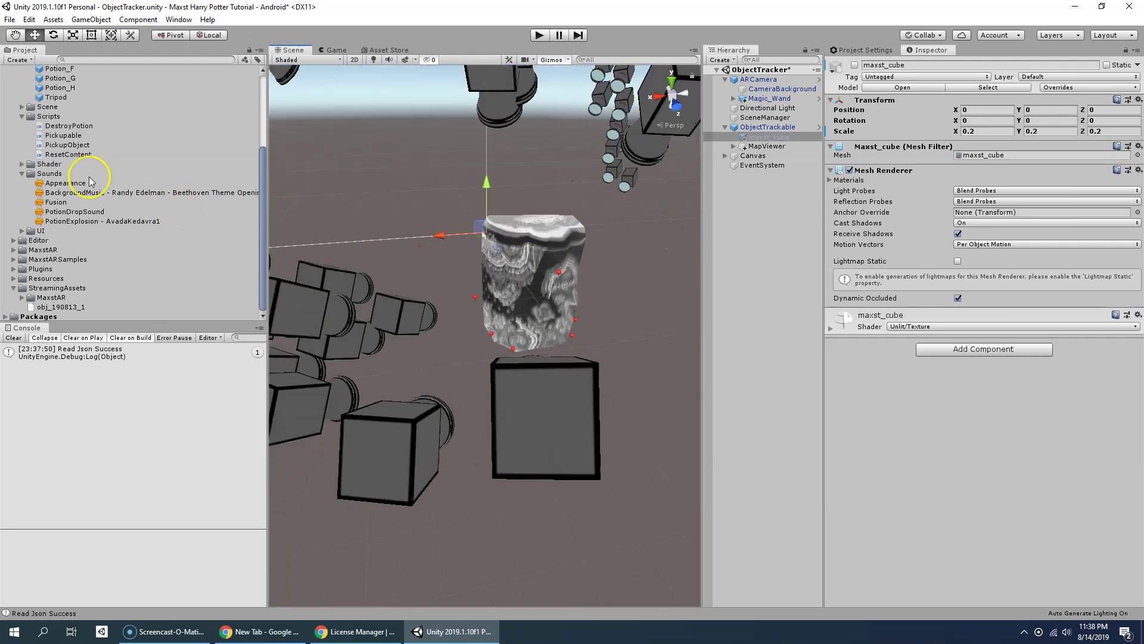
Collapse the Scripts folder and add the prefabs Potion_A, Potion_B, Potion_C, Potion_F, Potion_G and Potion_H as children of ObjectTrackable.
{"action": "scroll", "coordinate": [84, 179], "scroll_direction": "up", "scroll_amount": 4}
{"action": "left_click", "coordinate": [22, 185]}
{"action": "scroll", "coordinate": [66, 205], "scroll_direction": "up", "scroll_amount": 2}
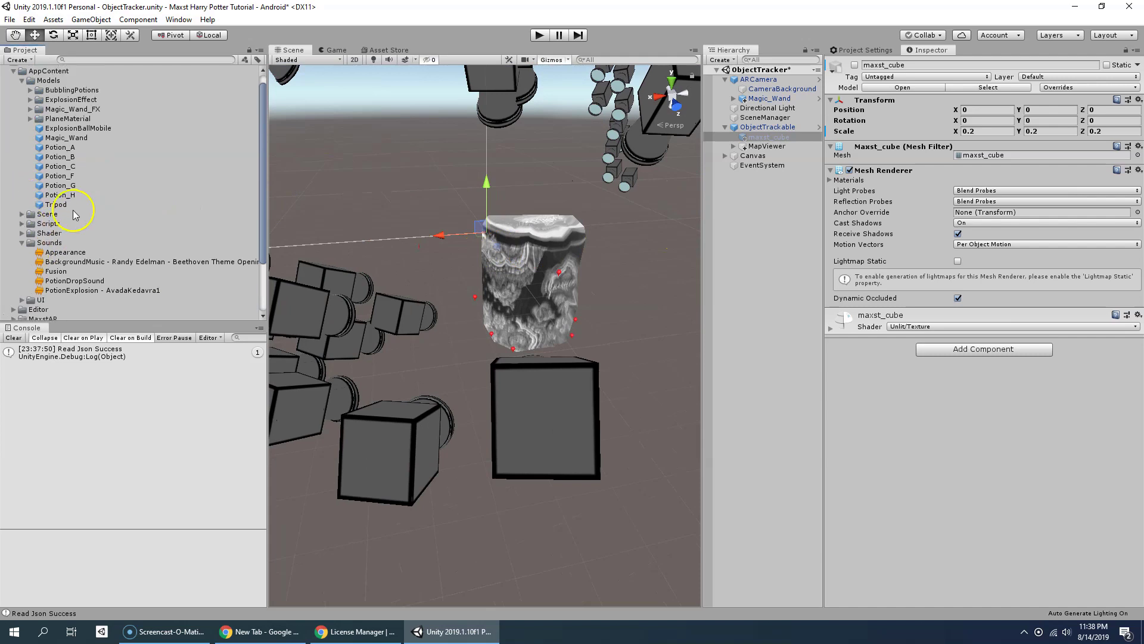
{"action": "scroll", "coordinate": [75, 214], "scroll_direction": "up", "scroll_amount": 1}
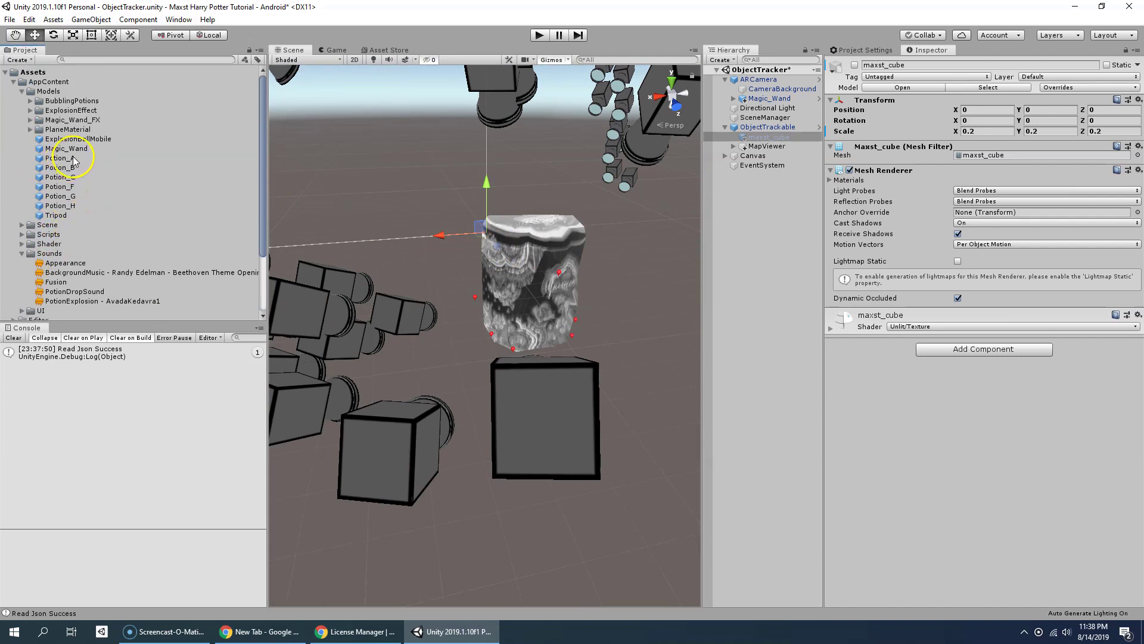
{"action": "left_click", "coordinate": [65, 158]}
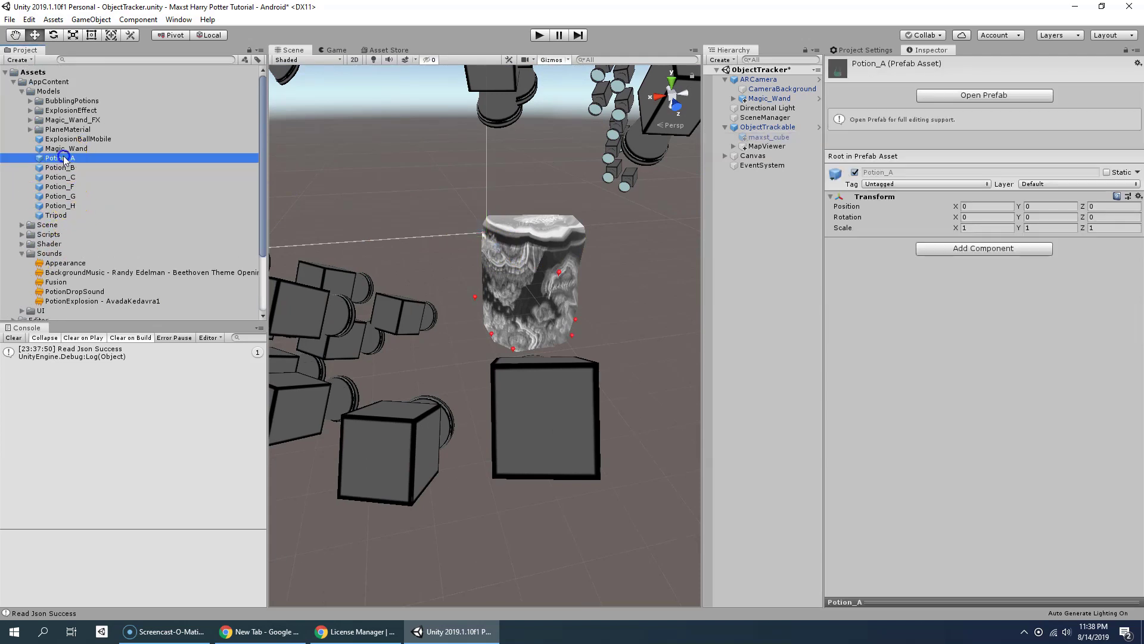
{"action": "left_click", "coordinate": [67, 205], "text": "shift"}
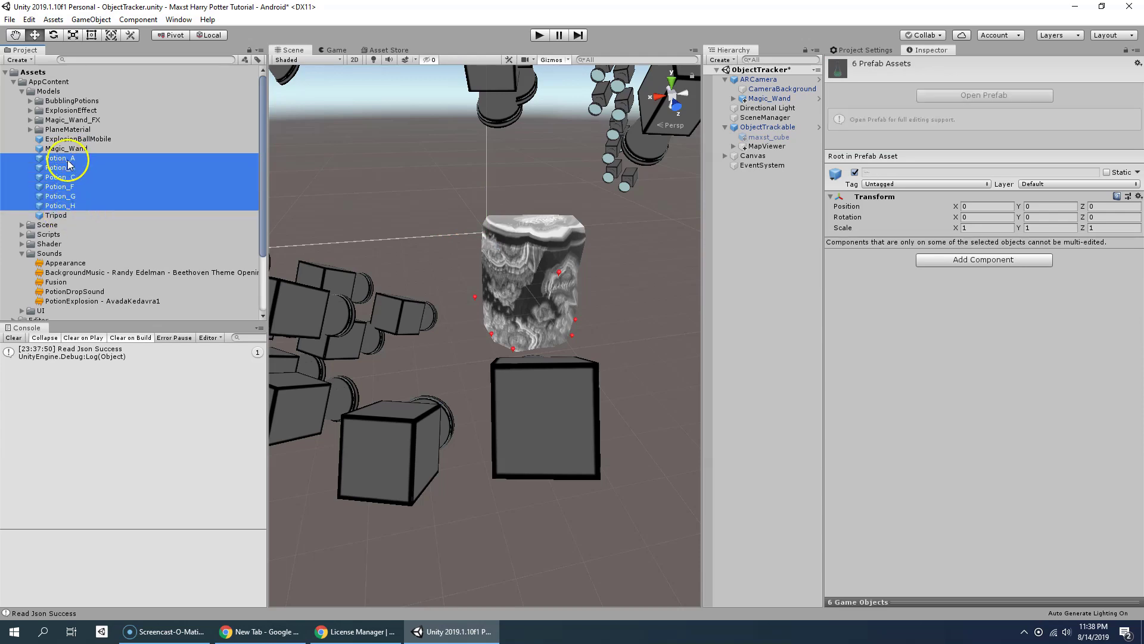
{"action": "left_click_drag", "start_coordinate": [75, 164], "coordinate": [754, 150]}
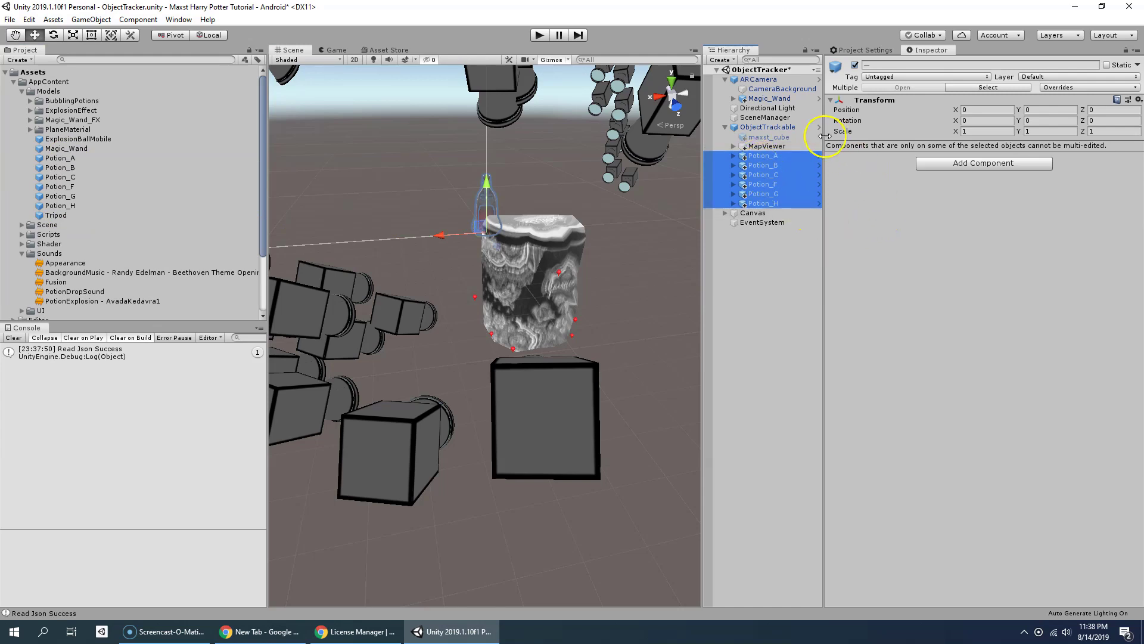
Add a Rigidbody component to all six potions and turn off Use Gravity.
{"action": "left_click", "coordinate": [955, 168]}
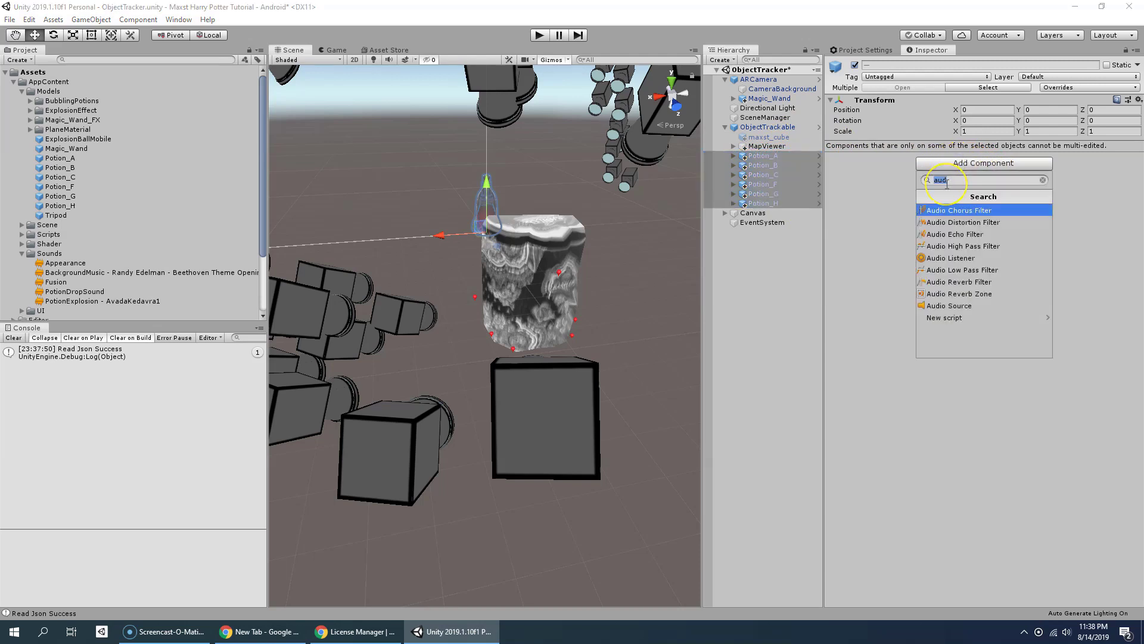
{"action": "type", "text": "rigi"}
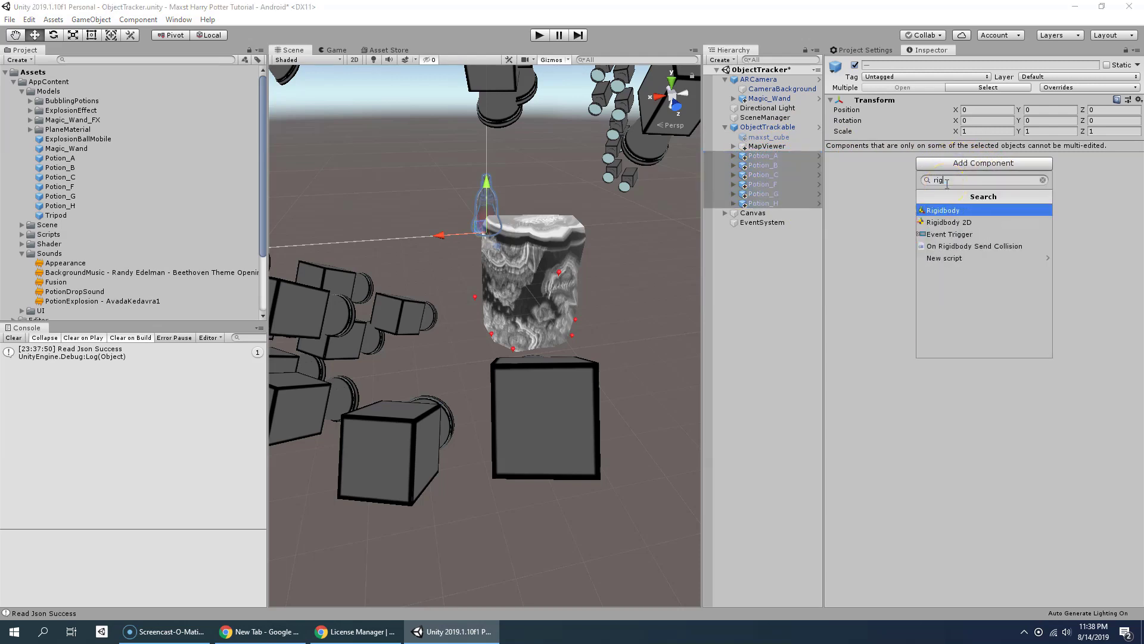
{"action": "left_click", "coordinate": [954, 211]}
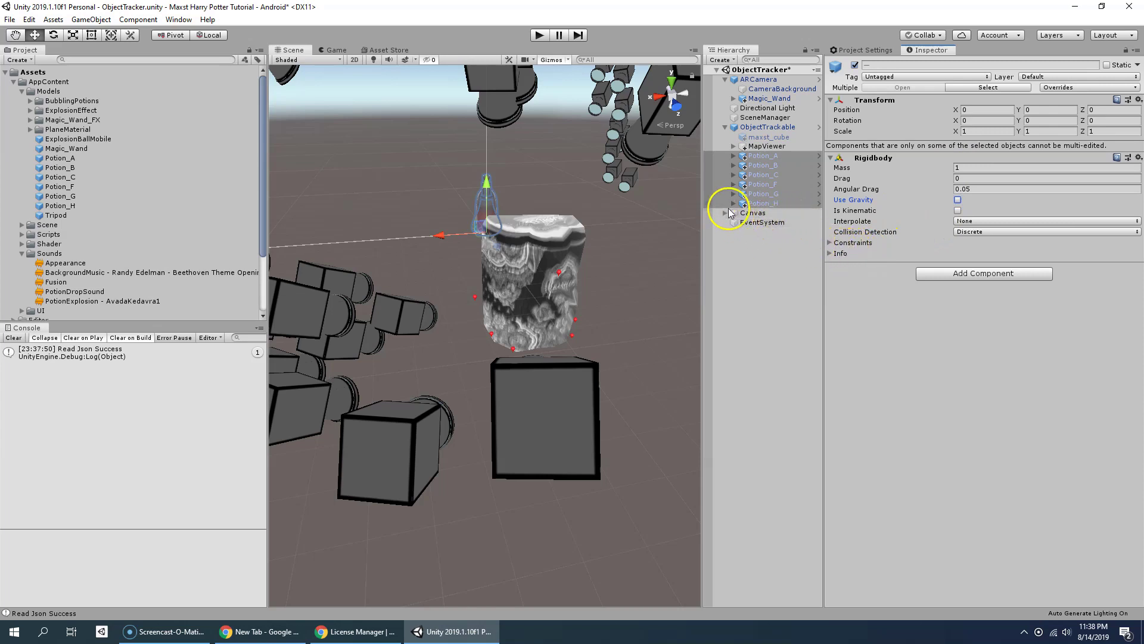
Add a Box Collider to all six potions and set its size to X 0.1, Y 0.22 and Z 0.1.
{"action": "left_click", "coordinate": [935, 272]}
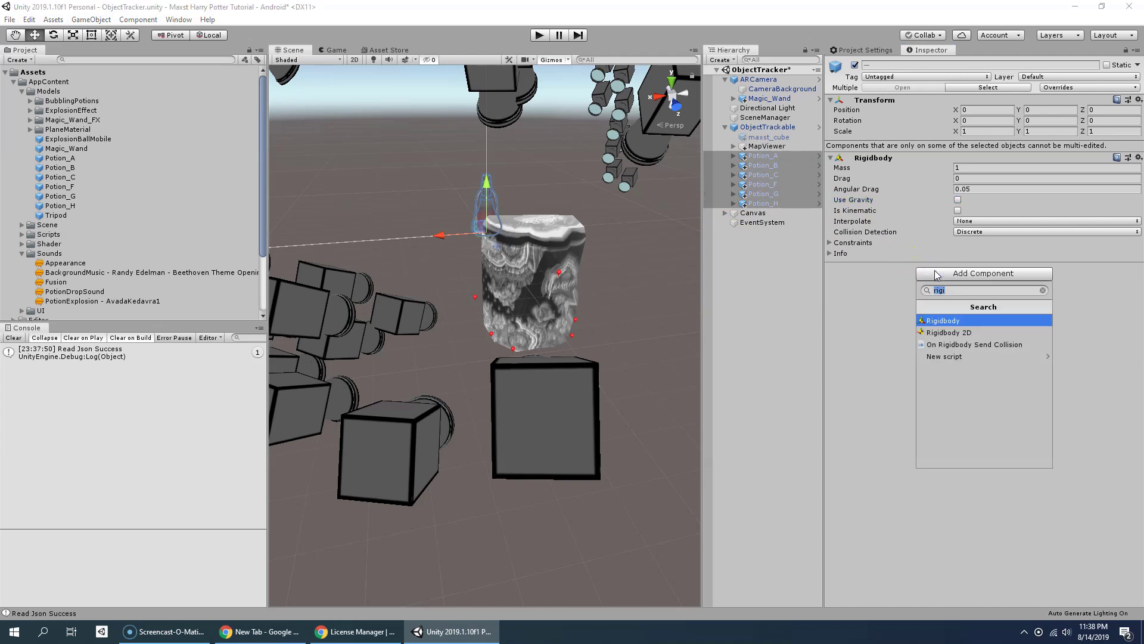
{"action": "type", "text": "box"}
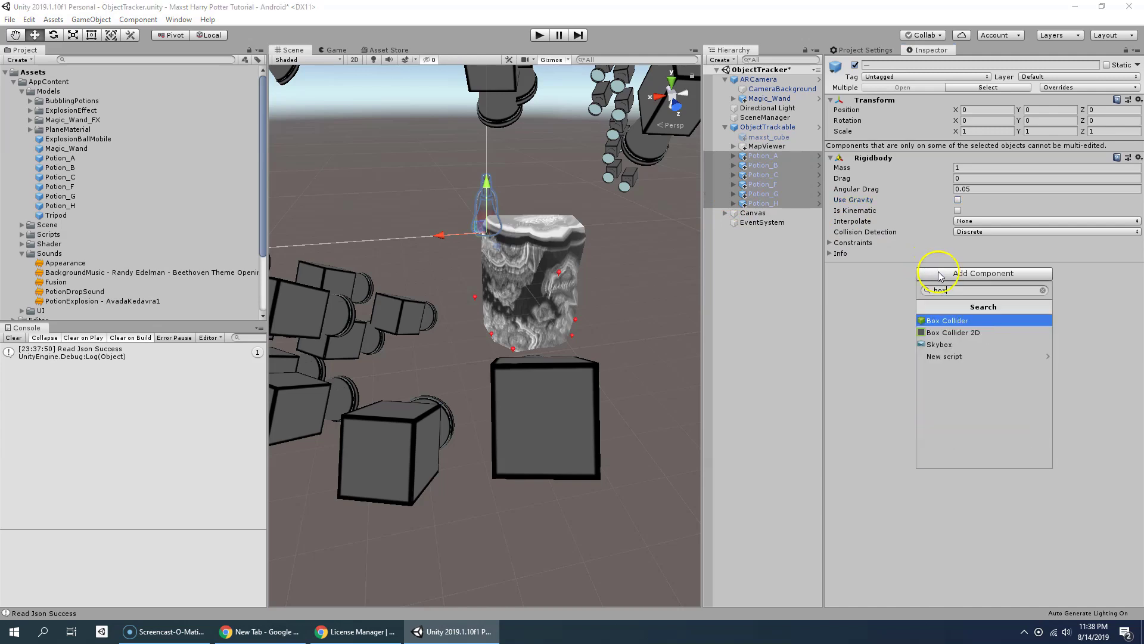
{"action": "left_click", "coordinate": [949, 325]}
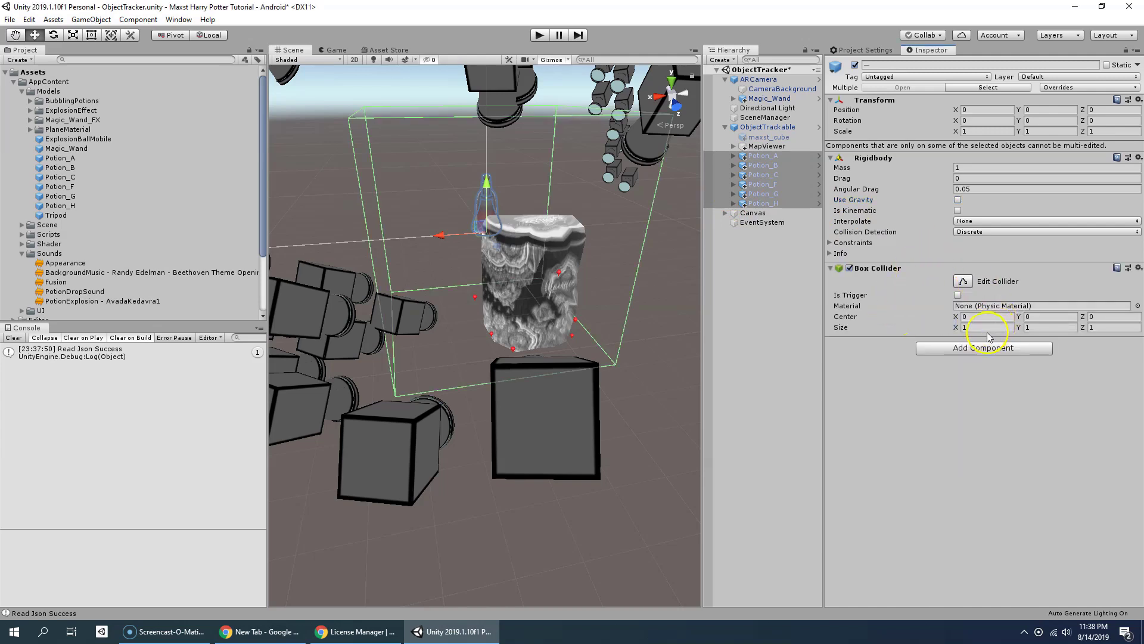
{"action": "type", "text": "0."}
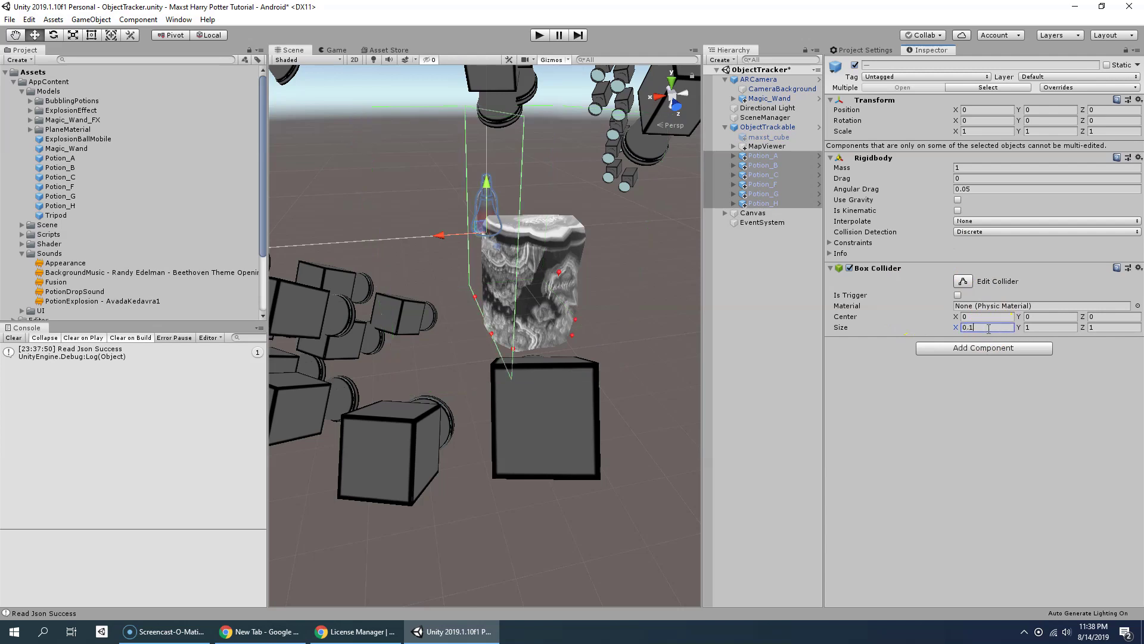
{"action": "type", "text": "0.2"}
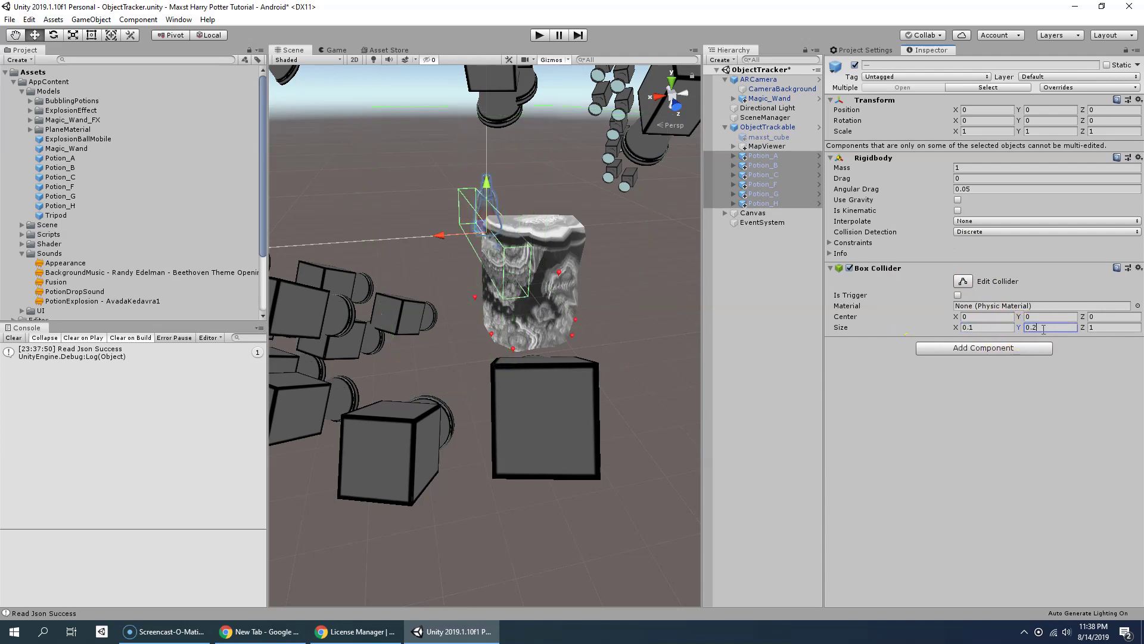
{"action": "type", "text": "2"}
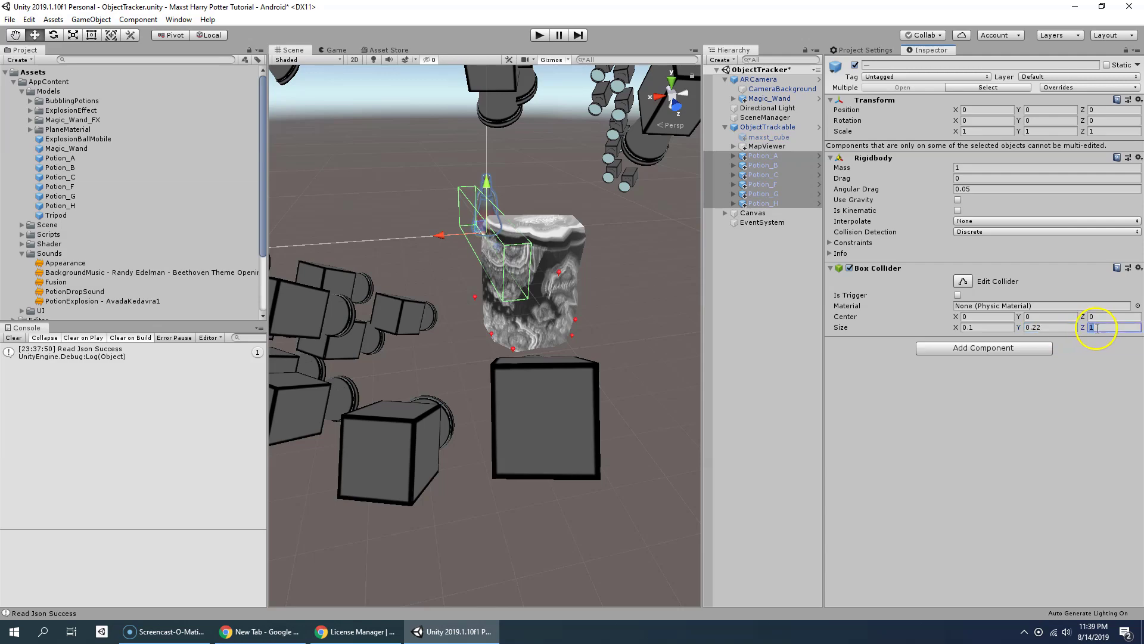
{"action": "type", "text": "0.1"}
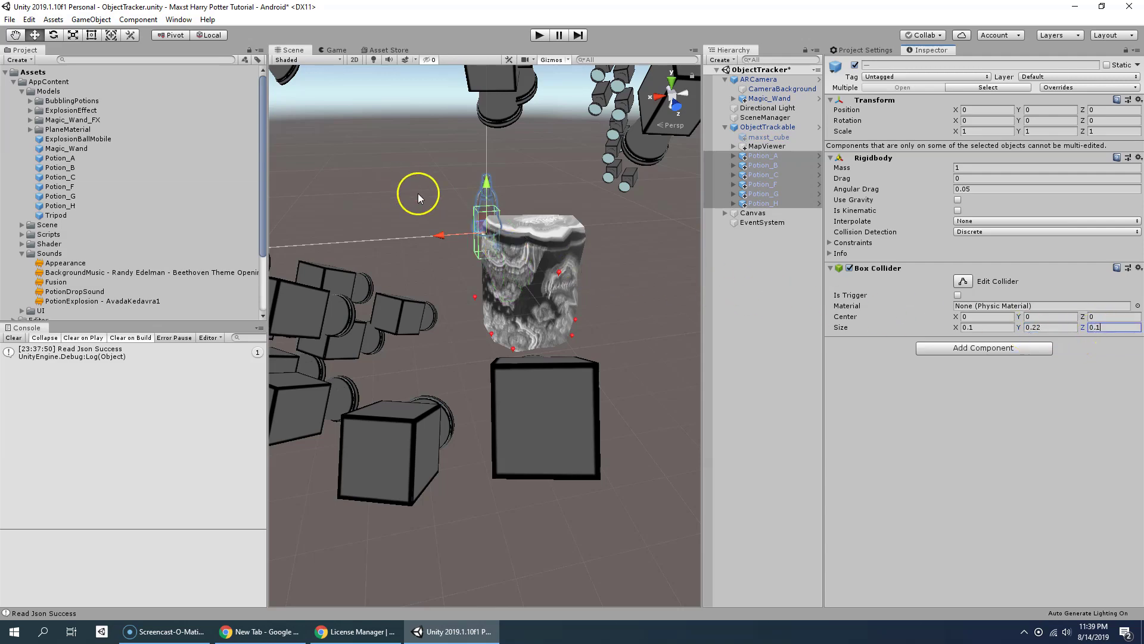
Set the Y center of the Box Collider on all six potions to 0.11.
{"action": "right_click_drag", "start_coordinate": [419, 196], "coordinate": [600, 255]}
{"action": "scroll", "coordinate": [555, 274], "scroll_direction": "up", "scroll_amount": 5}
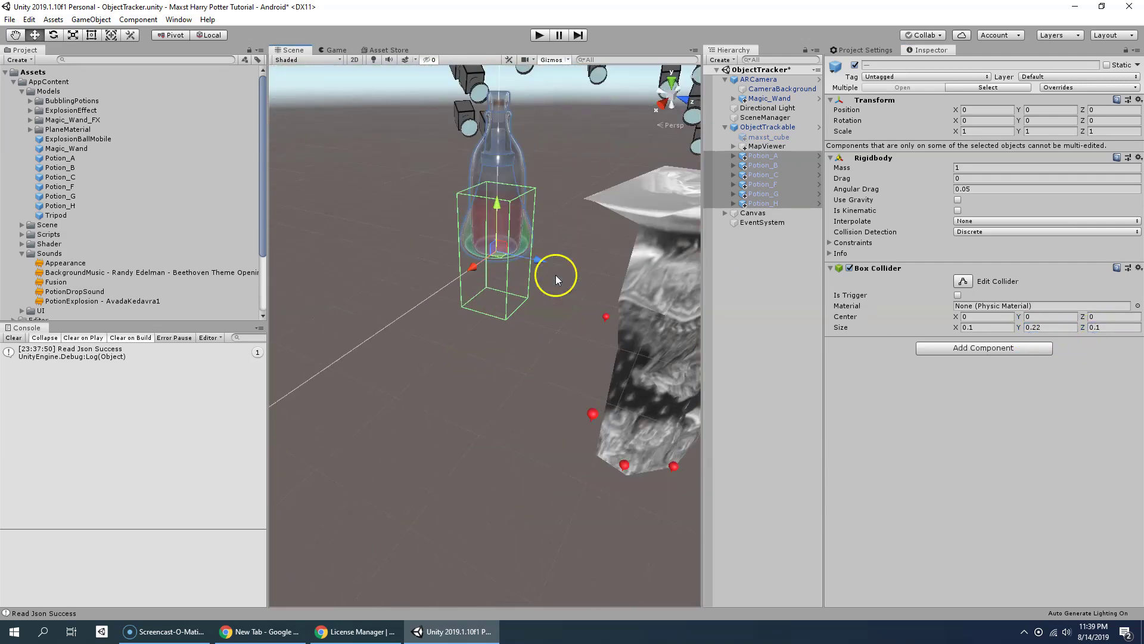
{"action": "left_click", "coordinate": [1030, 315]}
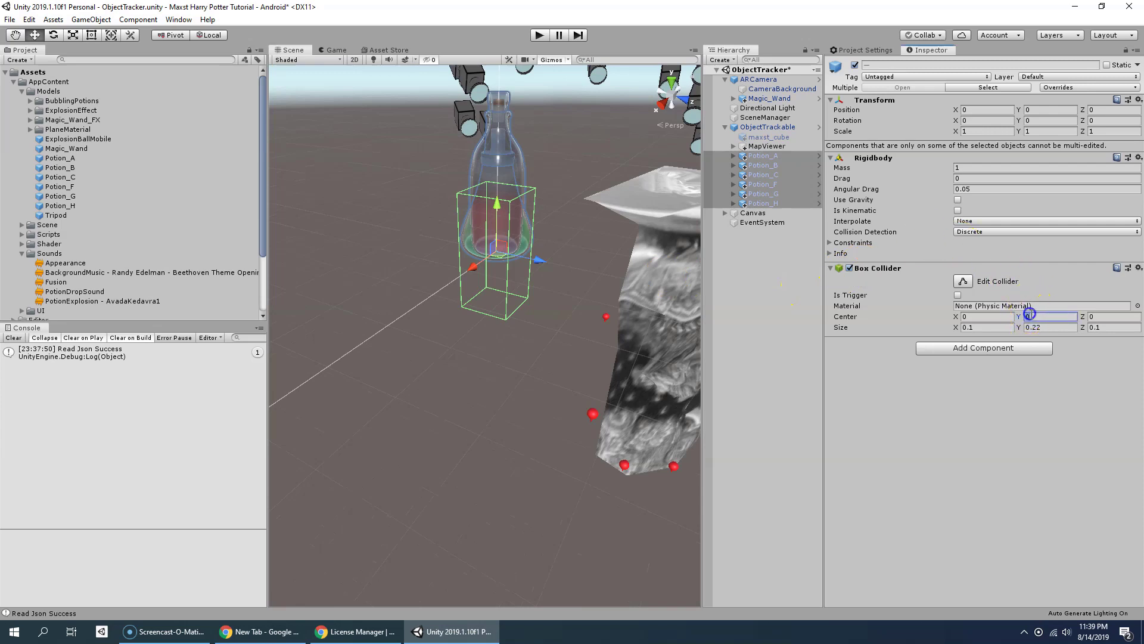
{"action": "type", "text": ".1"}
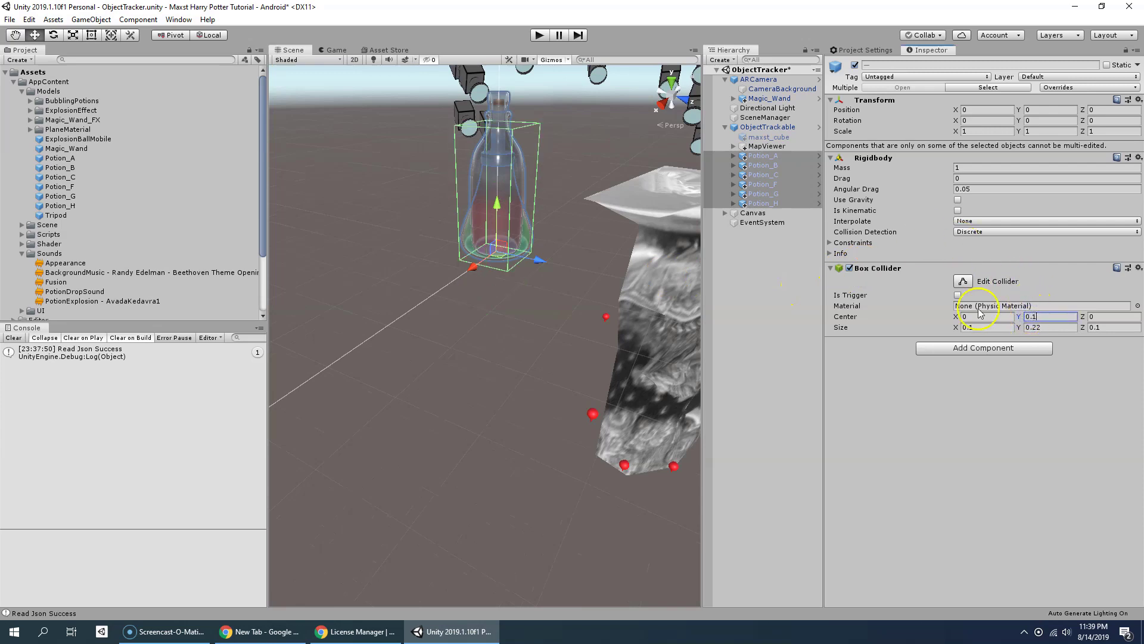
{"action": "middle_click_drag", "start_coordinate": [553, 327], "coordinate": [544, 230]}
{"action": "right_click_drag", "start_coordinate": [544, 230], "coordinate": [549, 194]}
{"action": "middle_click_drag", "start_coordinate": [549, 194], "coordinate": [551, 231]}
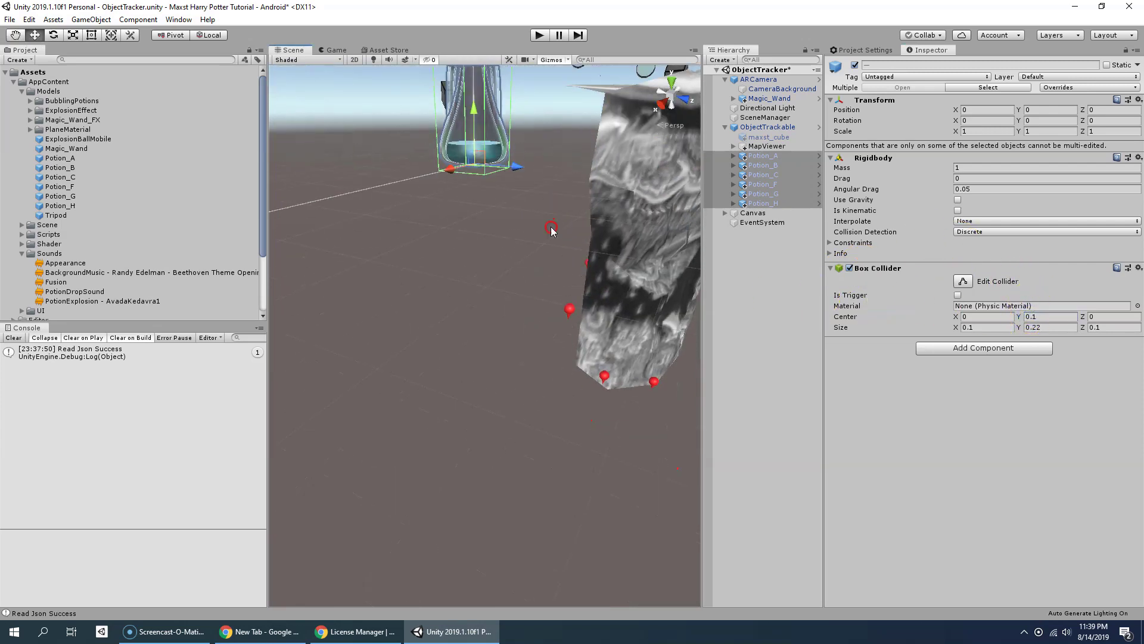
{"action": "left_click", "coordinate": [1050, 316]}
{"action": "type", "text": "5"}
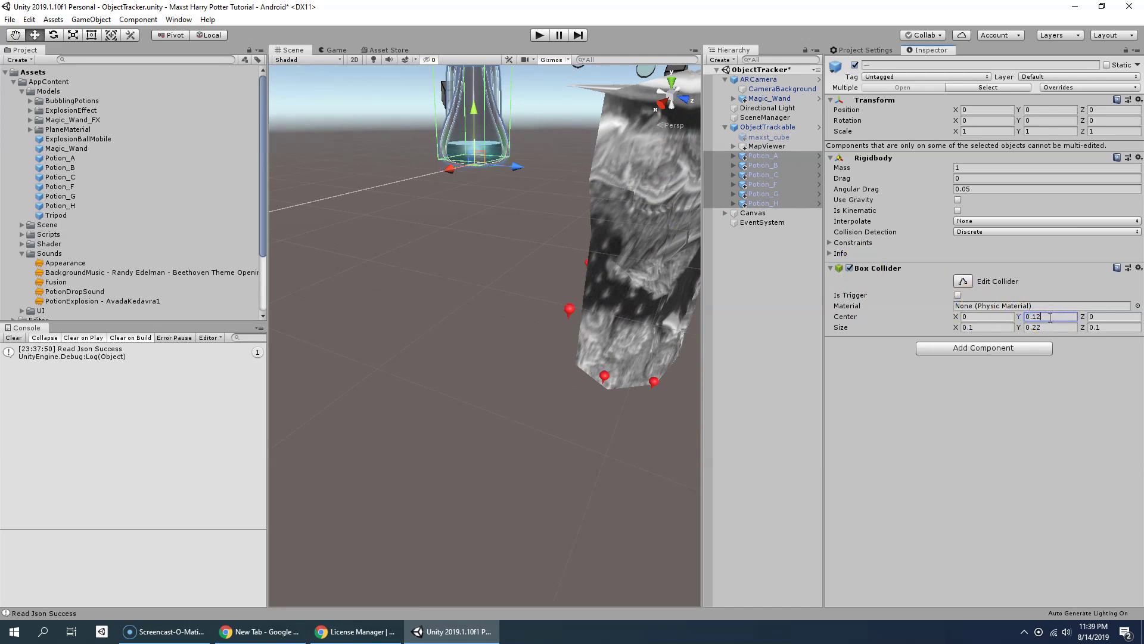
{"action": "middle_click_drag", "start_coordinate": [691, 235], "coordinate": [560, 275]}
{"action": "right_click_drag", "start_coordinate": [426, 223], "coordinate": [301, 202]}
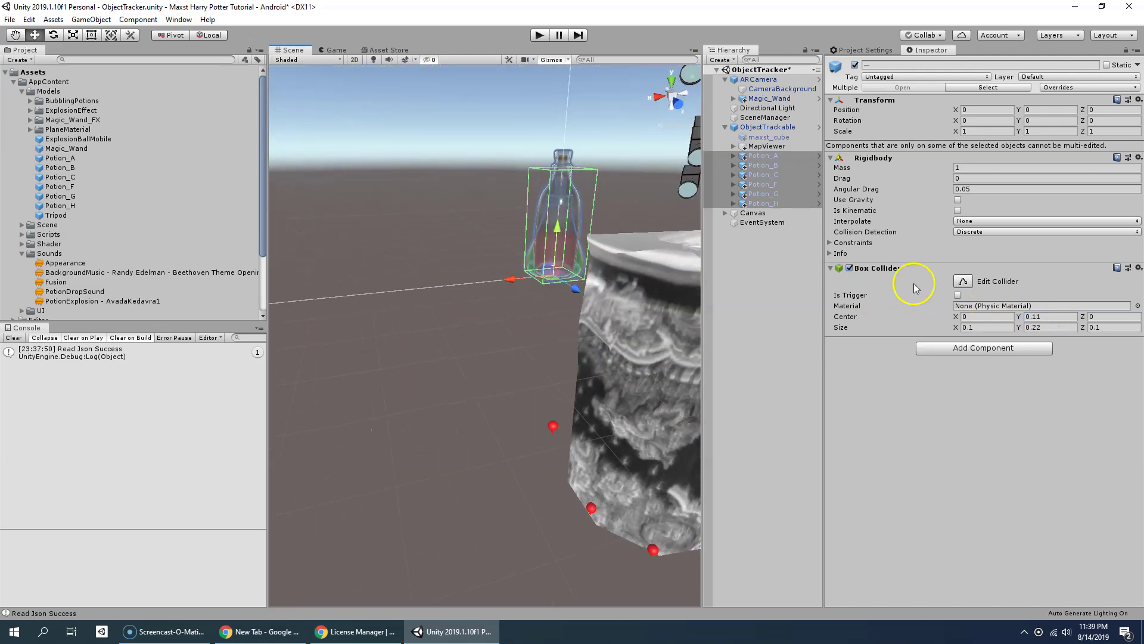
{"action": "scroll", "coordinate": [610, 208], "scroll_direction": "down", "scroll_amount": 5}
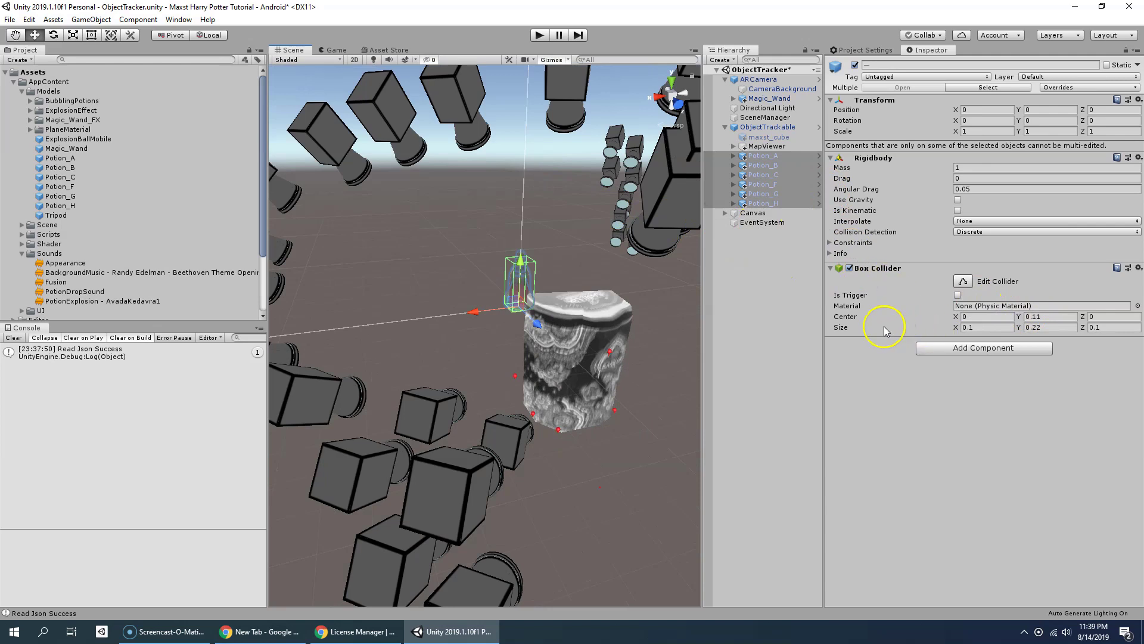
Attach the Pickupable script to all six potions and set their scale to 2 on X, Y and Z.
{"action": "left_click", "coordinate": [22, 234]}
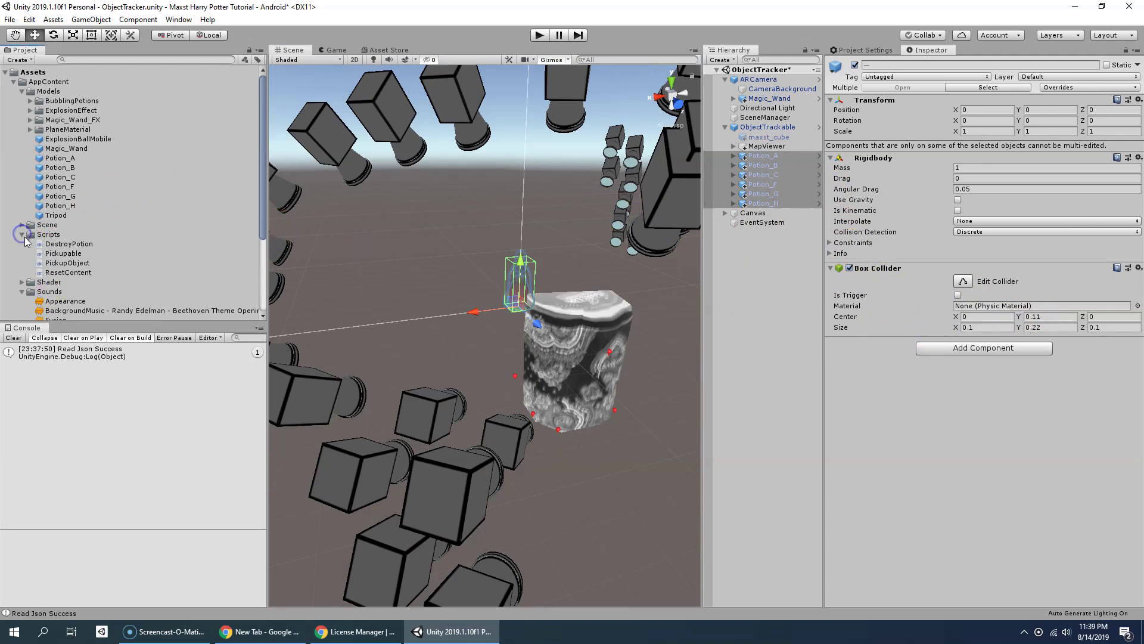
{"action": "left_click_drag", "start_coordinate": [63, 254], "coordinate": [881, 398]}
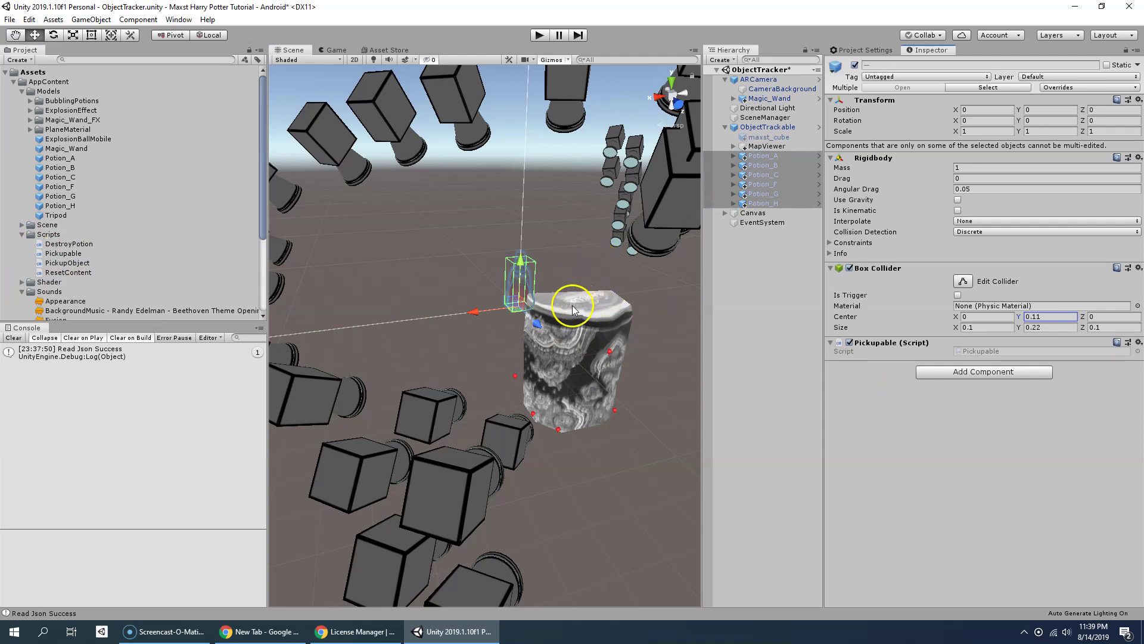
{"action": "left_click", "coordinate": [979, 131]}
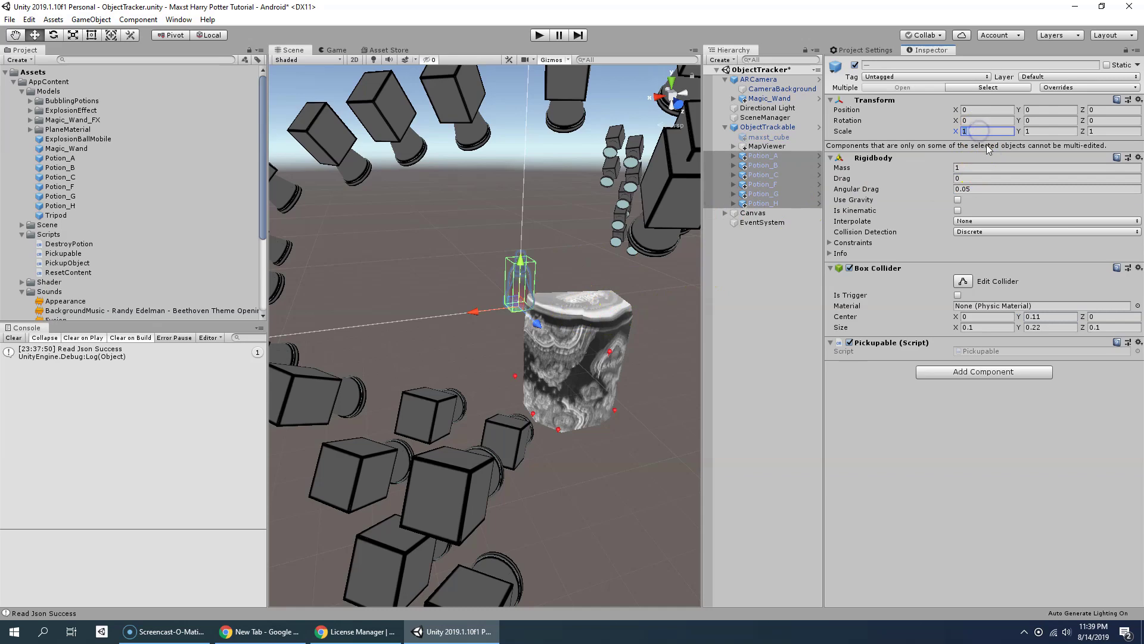
{"action": "type", "text": "22"}
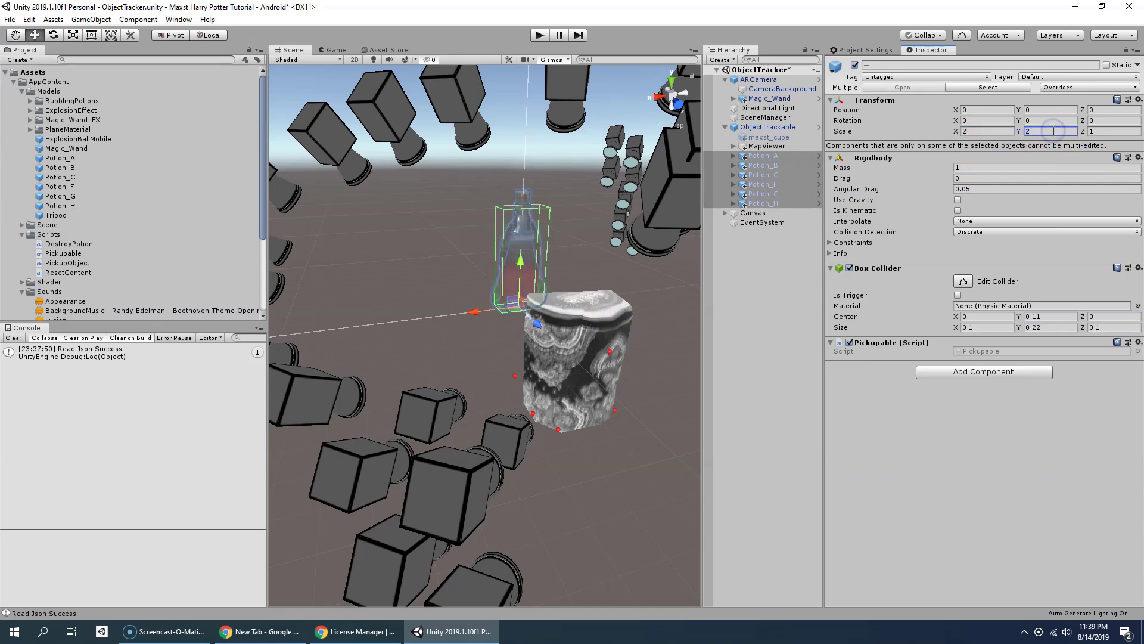
{"action": "left_click", "coordinate": [1094, 131]}
{"action": "type", "text": "2"}
Lower all six potions together to the base of the tin mesh, at about Y -0.386.
{"action": "middle_click_drag", "start_coordinate": [459, 369], "coordinate": [502, 267]}
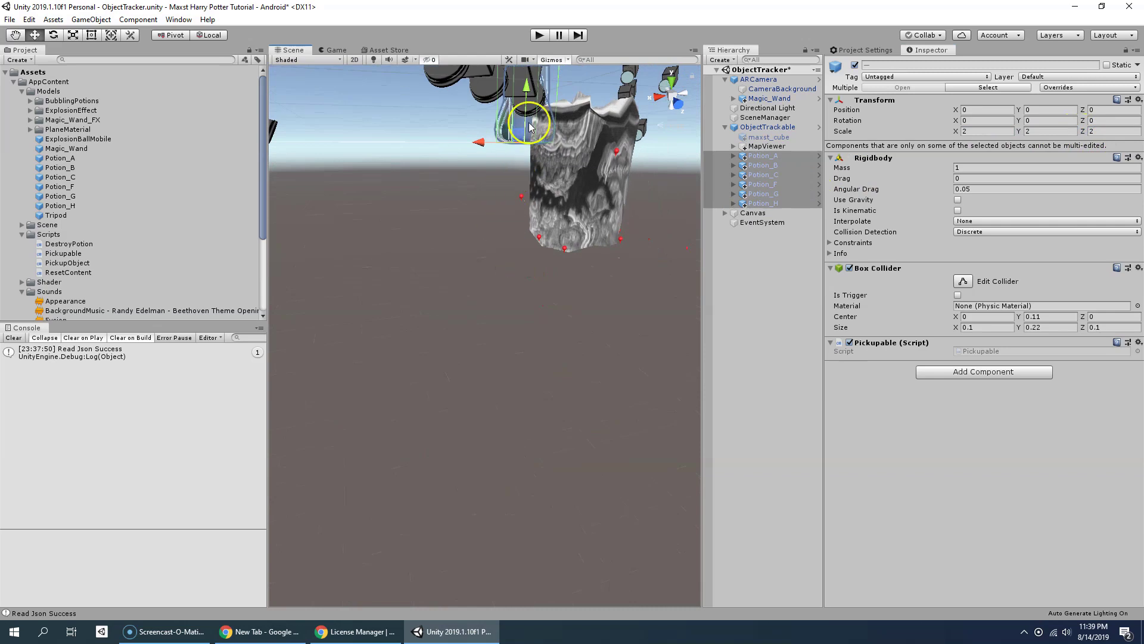
{"action": "left_click_drag", "start_coordinate": [528, 97], "coordinate": [528, 180]}
{"action": "middle_click_drag", "start_coordinate": [556, 274], "coordinate": [513, 212]}
{"action": "left_click_drag", "start_coordinate": [480, 104], "coordinate": [480, 110]}
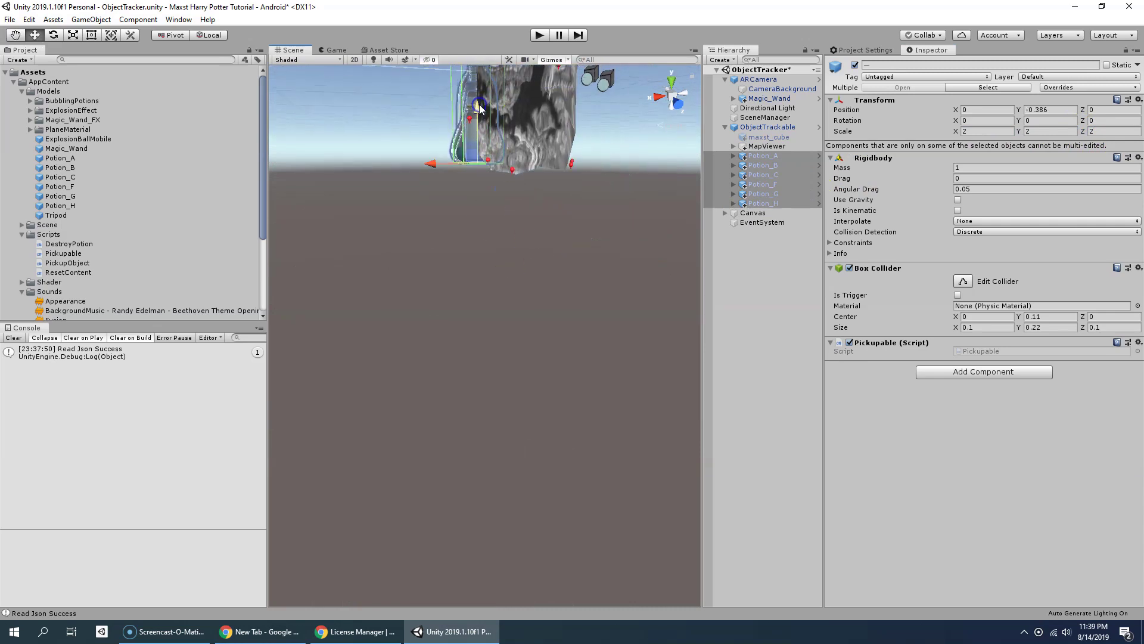
Place Potion_A and Potion_B on opposite sides of the tin mesh, with Potion_B at about X -0.98.
{"action": "scroll", "coordinate": [500, 231], "scroll_direction": "down", "scroll_amount": 5}
{"action": "right_click_drag", "start_coordinate": [521, 286], "coordinate": [444, 311]}
{"action": "scroll", "coordinate": [524, 309], "scroll_direction": "down", "scroll_amount": 3}
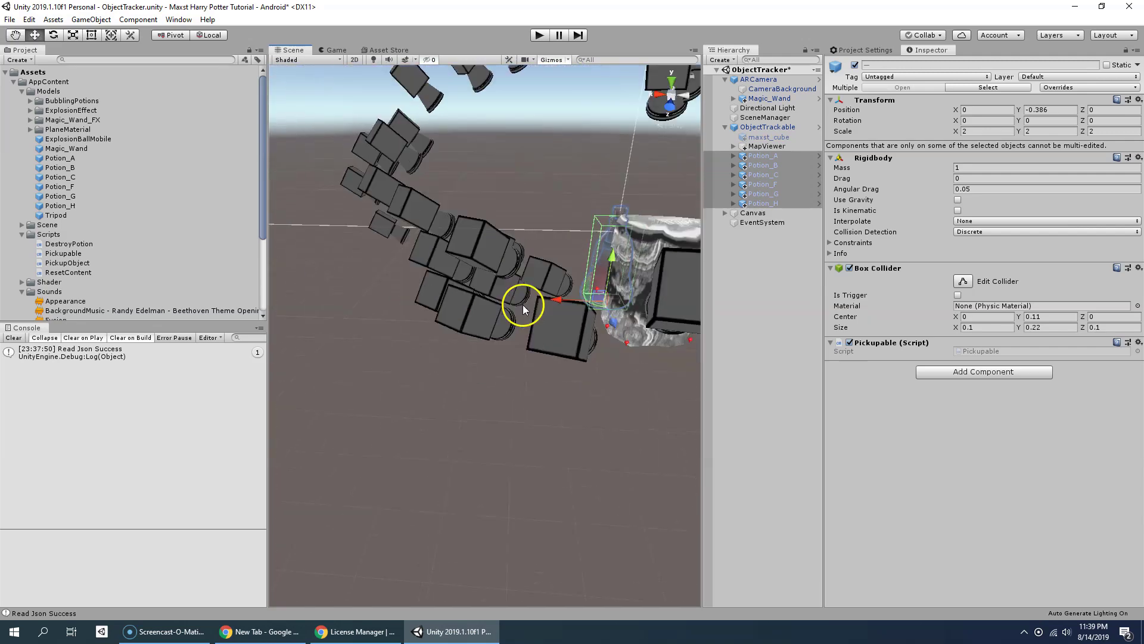
{"action": "scroll", "coordinate": [530, 305], "scroll_direction": "up", "scroll_amount": 1}
{"action": "scroll", "coordinate": [541, 300], "scroll_direction": "down", "scroll_amount": 1}
{"action": "right_click_drag", "start_coordinate": [545, 299], "coordinate": [621, 312]}
{"action": "scroll", "coordinate": [588, 309], "scroll_direction": "up", "scroll_amount": 2}
{"action": "middle_click_drag", "start_coordinate": [622, 312], "coordinate": [608, 340]}
{"action": "scroll", "coordinate": [574, 308], "scroll_direction": "down", "scroll_amount": 2}
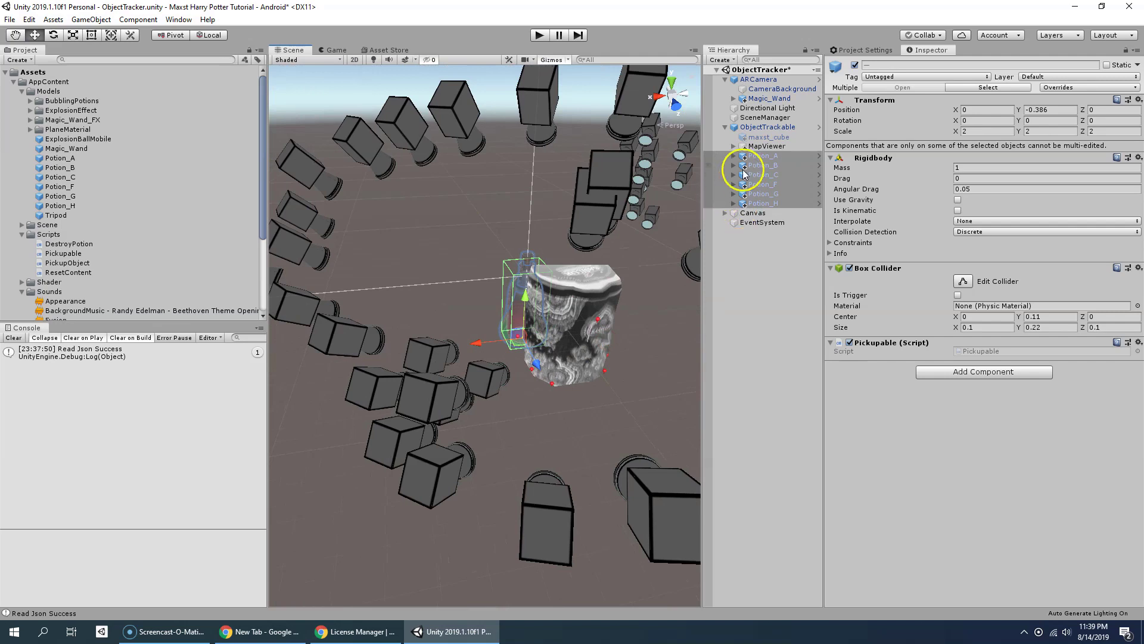
{"action": "left_click", "coordinate": [760, 155]}
{"action": "left_click_drag", "start_coordinate": [502, 345], "coordinate": [394, 468]}
{"action": "left_click", "coordinate": [764, 165]}
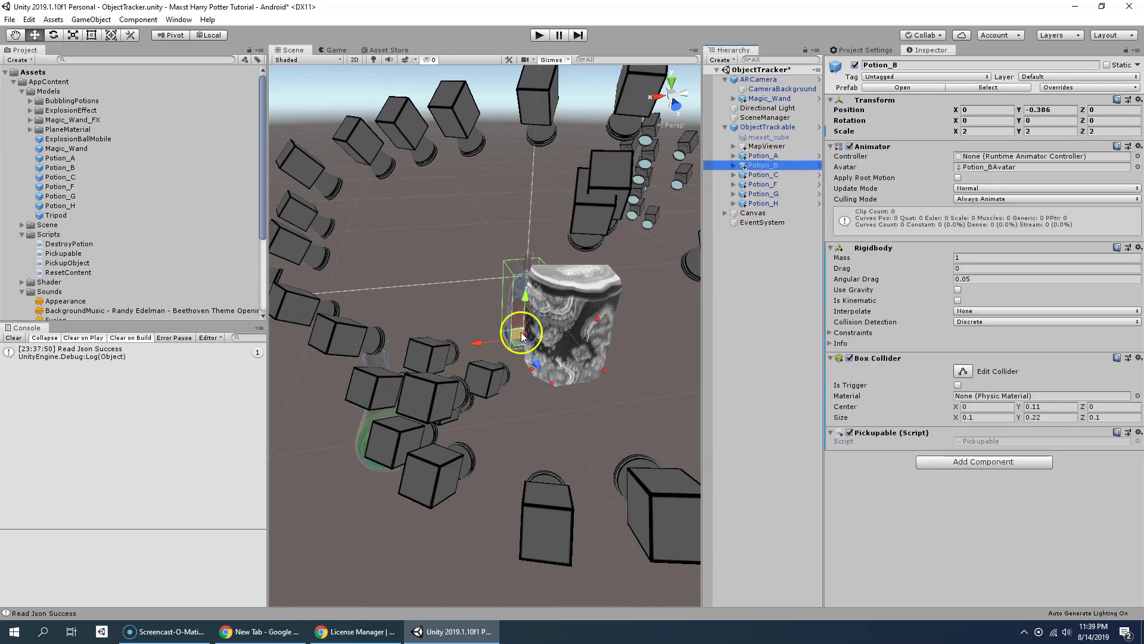
{"action": "left_click_drag", "start_coordinate": [492, 340], "coordinate": [669, 337]}
Place Potion_C at about X -0.84, Z 0.46 and Potion_F at about X 0.31, Z 0.96 around the tin.
{"action": "scroll", "coordinate": [583, 350], "scroll_direction": "up", "scroll_amount": 3}
{"action": "middle_click_drag", "start_coordinate": [582, 350], "coordinate": [601, 280]}
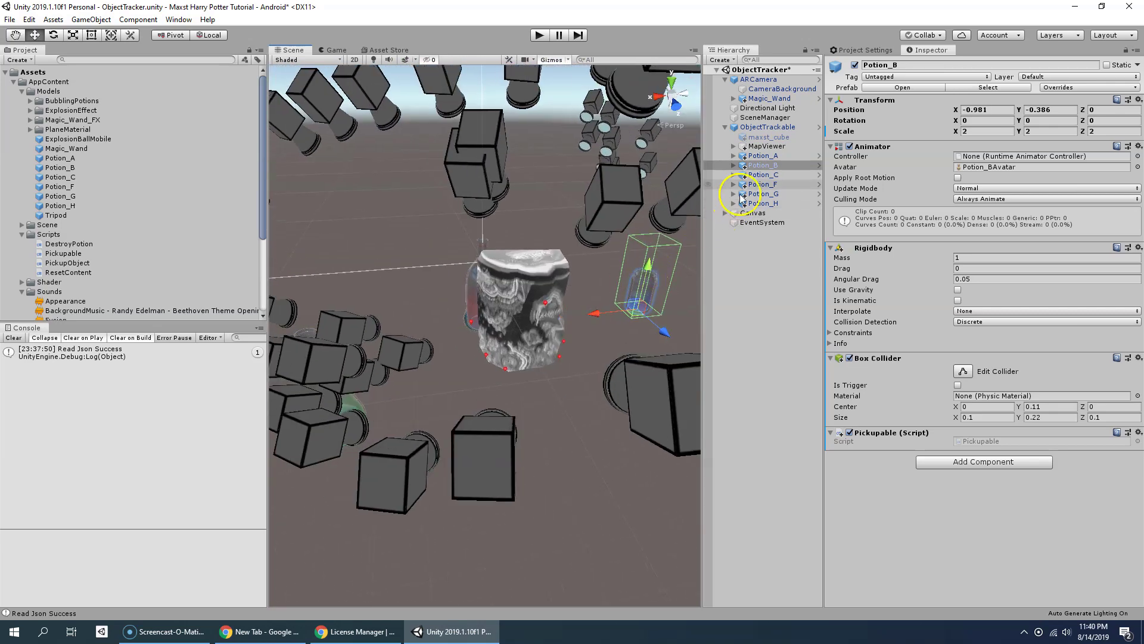
{"action": "left_click", "coordinate": [763, 174]}
{"action": "left_click_drag", "start_coordinate": [437, 329], "coordinate": [616, 368]}
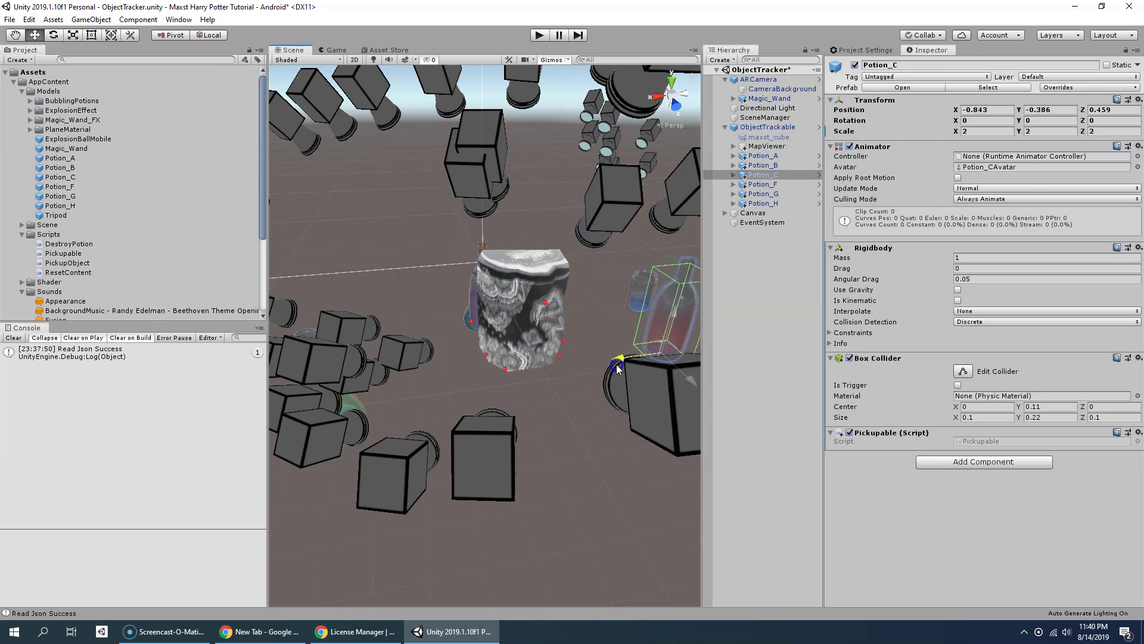
{"action": "left_click", "coordinate": [764, 184]}
{"action": "left_click_drag", "start_coordinate": [439, 331], "coordinate": [461, 496]}
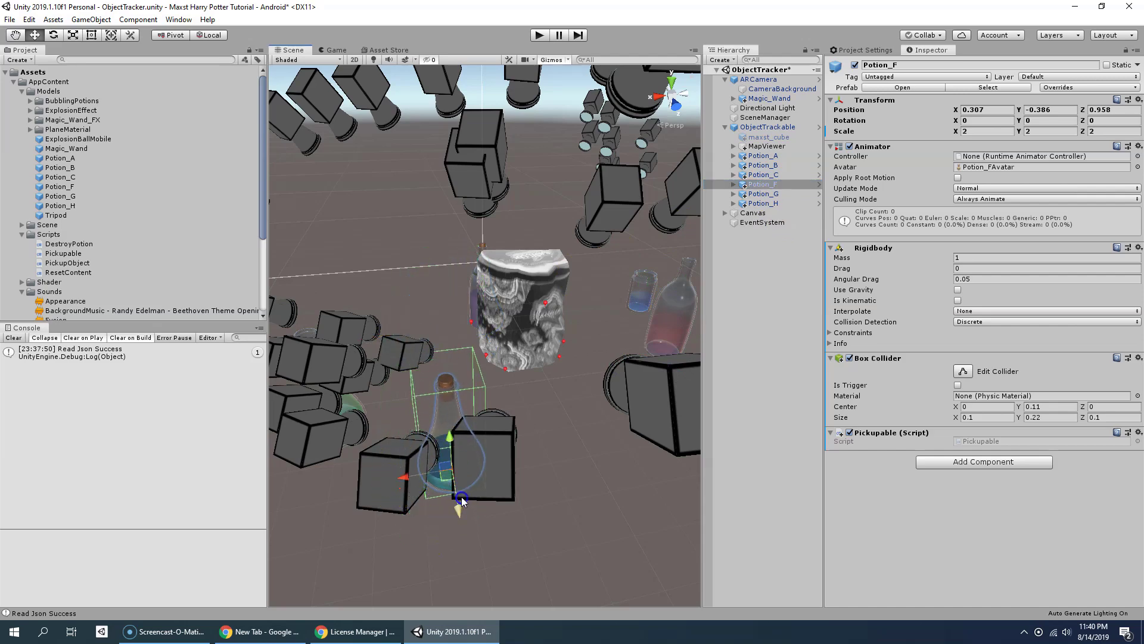
Shift Potion_A along the Z axis closer to the tin mesh.
{"action": "left_click", "coordinate": [764, 156]}
{"action": "middle_click_drag", "start_coordinate": [387, 399], "coordinate": [453, 391]}
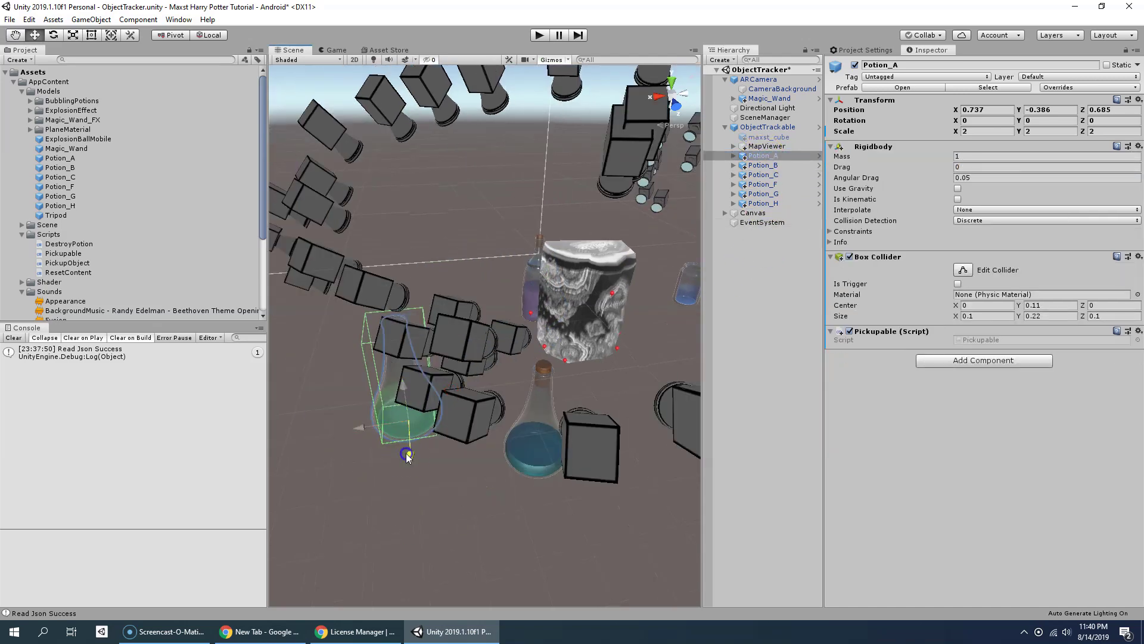
{"action": "left_click_drag", "start_coordinate": [407, 451], "coordinate": [388, 415]}
Move Potion_G away from the tin along positive X and place Potion_H in front of the tin near Potion_C.
{"action": "left_click", "coordinate": [788, 195]}
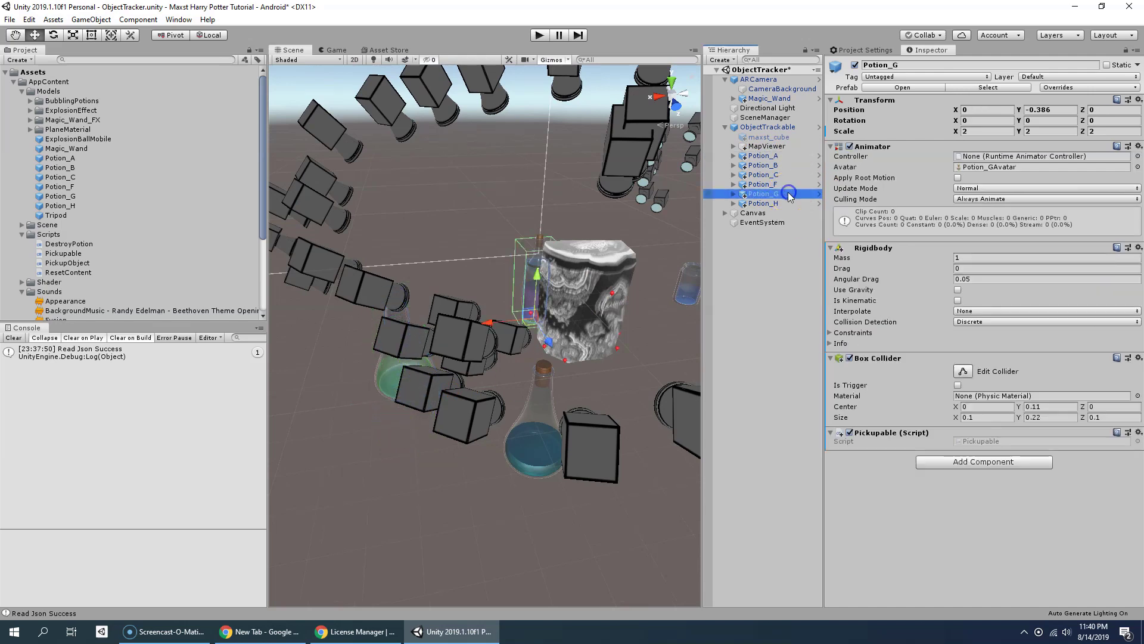
{"action": "left_click_drag", "start_coordinate": [503, 323], "coordinate": [450, 338]}
{"action": "left_click", "coordinate": [764, 203]}
{"action": "left_click_drag", "start_coordinate": [544, 327], "coordinate": [617, 444]}
Create an empty child object under ObjectTrackable and name it TriggerExplosion.
{"action": "middle_click_drag", "start_coordinate": [599, 390], "coordinate": [549, 403]}
{"action": "left_click", "coordinate": [769, 127]}
{"action": "right_click", "coordinate": [771, 128]}
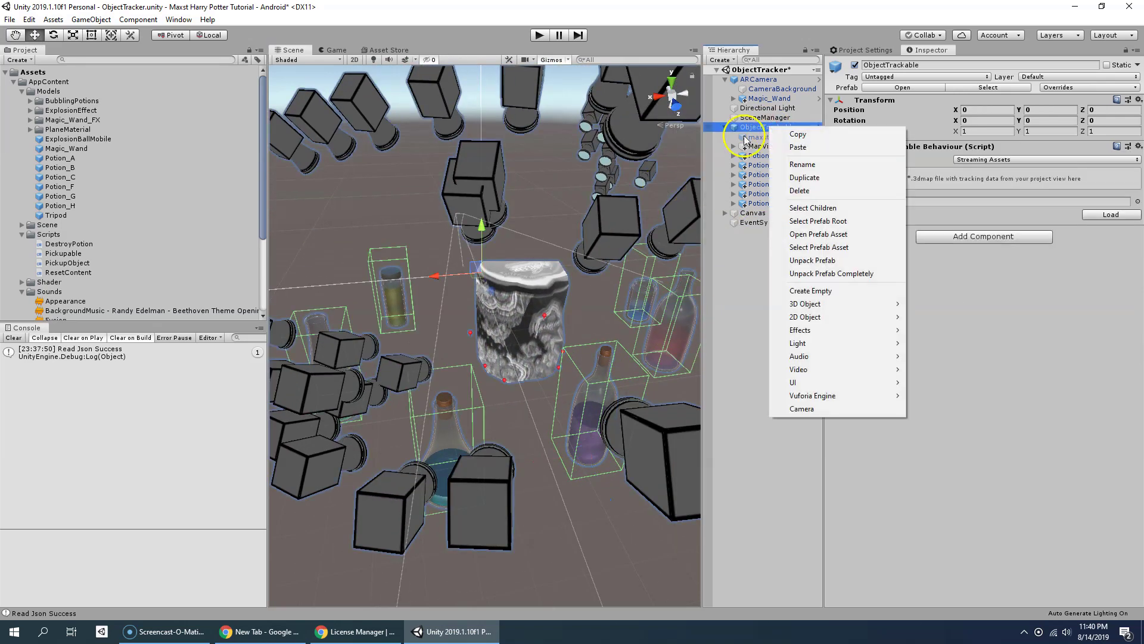
{"action": "left_click", "coordinate": [745, 140]}
{"action": "right_click", "coordinate": [755, 127]}
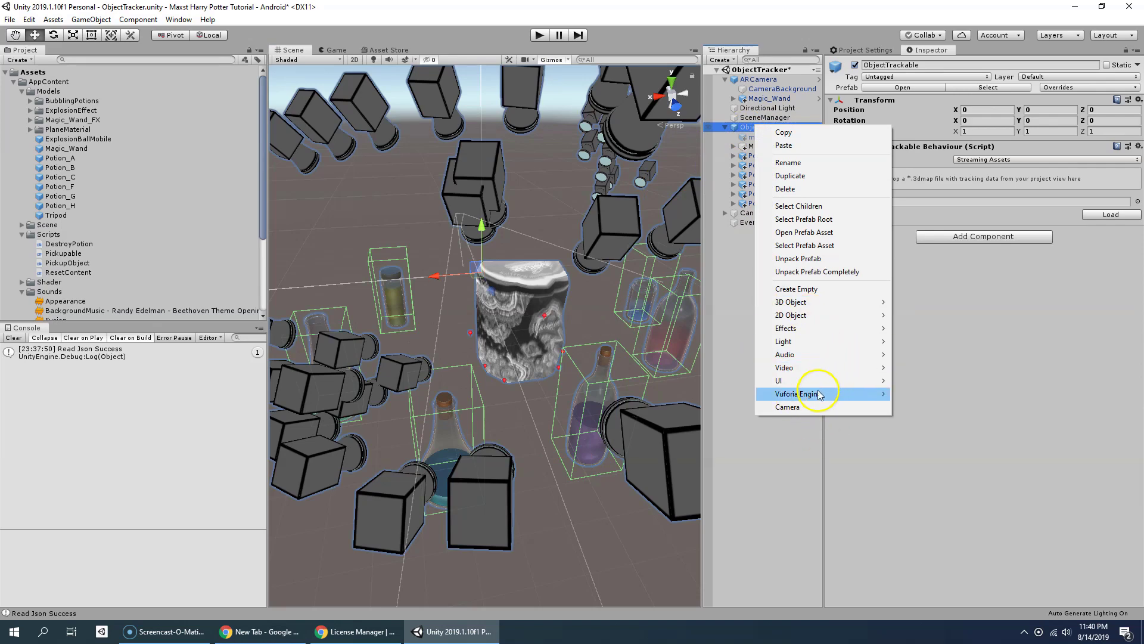
{"action": "left_click", "coordinate": [796, 289]}
{"action": "right_click", "coordinate": [767, 213]}
{"action": "left_click", "coordinate": [815, 249]}
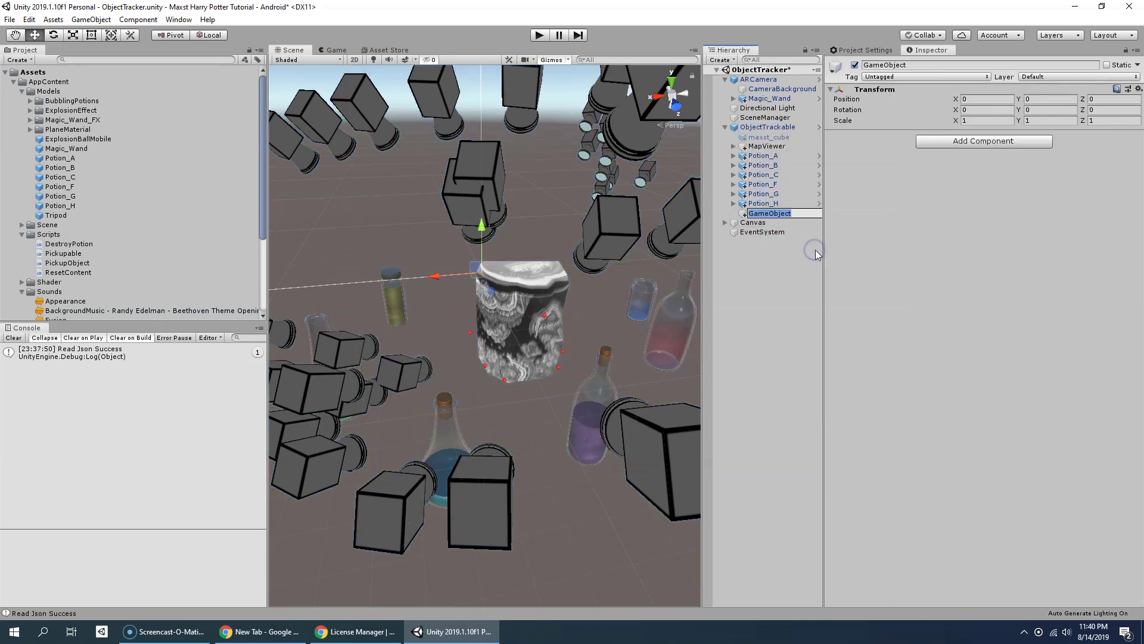
{"action": "type", "text": "TriggerExplosion"}
{"action": "key", "text": "Return"}
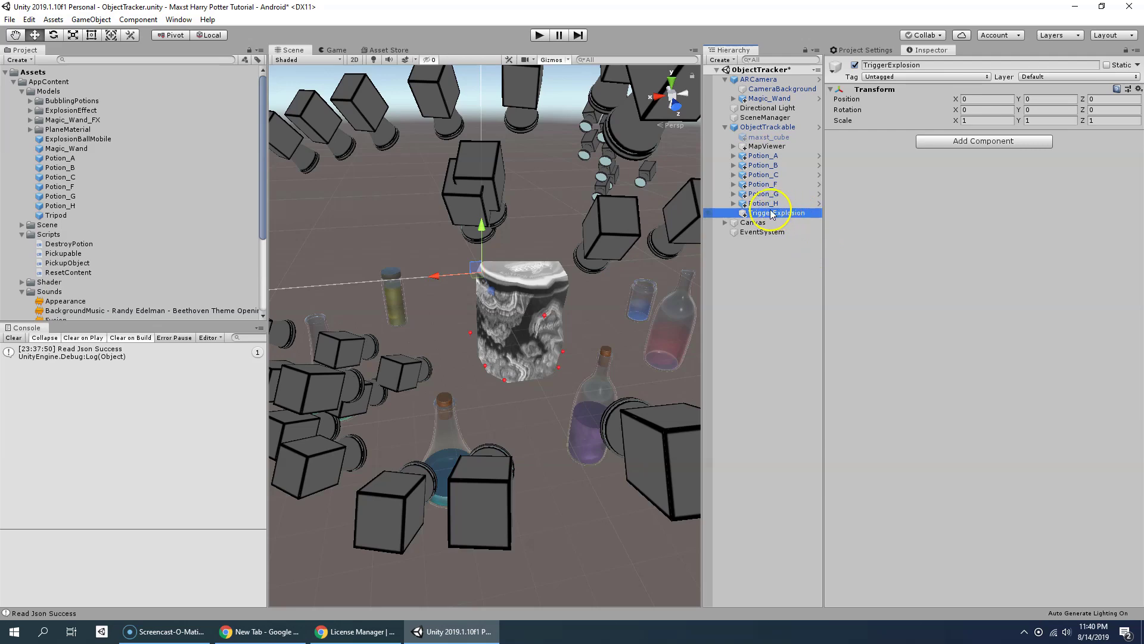
Move TriggerExplosion inside the tin mesh, at about Y -0.12 and Z 0.316.
{"action": "right_click_drag", "start_coordinate": [630, 259], "coordinate": [715, 360]}
{"action": "middle_click_drag", "start_coordinate": [393, 197], "coordinate": [560, 270]}
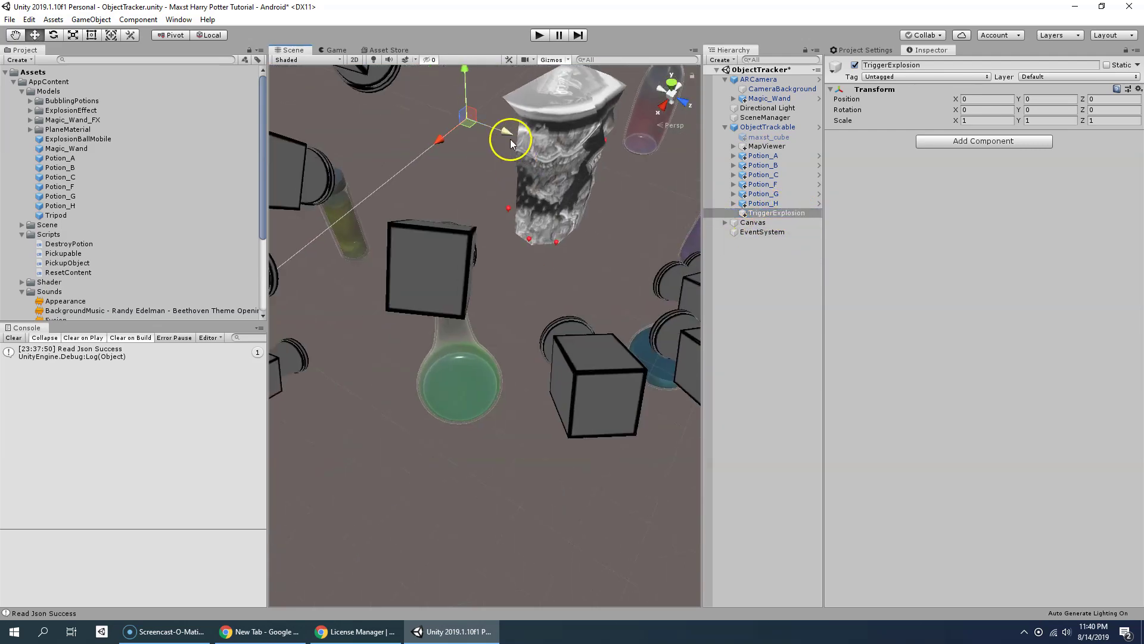
{"action": "left_click_drag", "start_coordinate": [509, 137], "coordinate": [565, 157]}
Add a Box Collider to TriggerExplosion with size X 0.3, Y 0.55, Z 0.3 and a Y center of 0.15.
{"action": "left_click", "coordinate": [951, 140]}
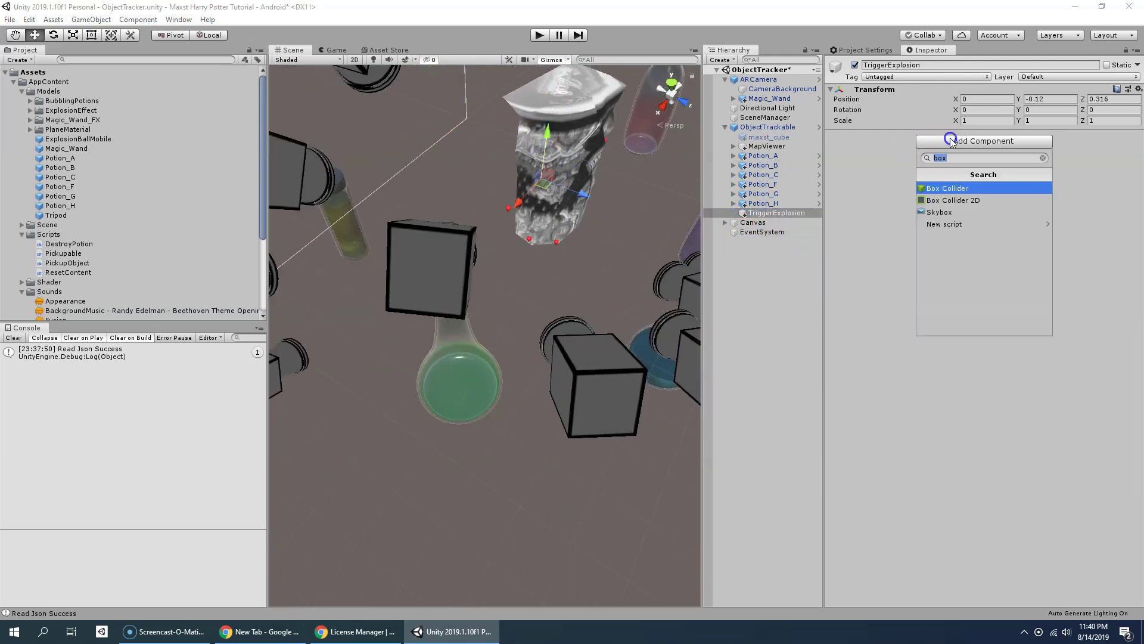
{"action": "left_click", "coordinate": [955, 187]}
{"action": "left_click", "coordinate": [989, 195]}
{"action": "type", "text": "3"}
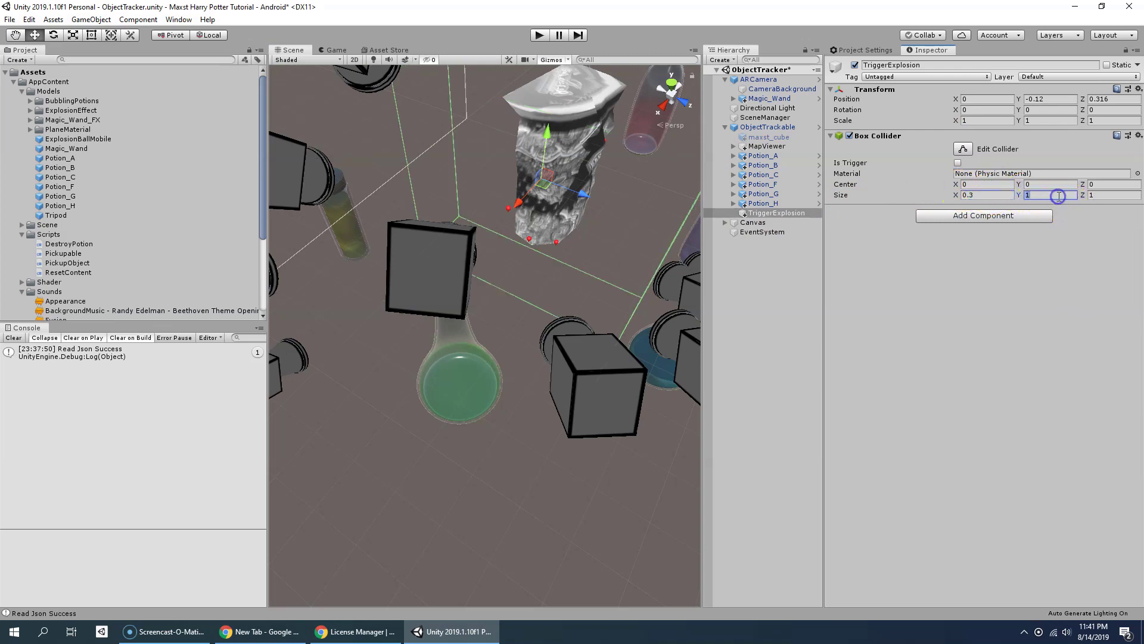
{"action": "left_click", "coordinate": [1059, 195]}
{"action": "type", "text": "0.55"}
{"action": "left_click", "coordinate": [1096, 196]}
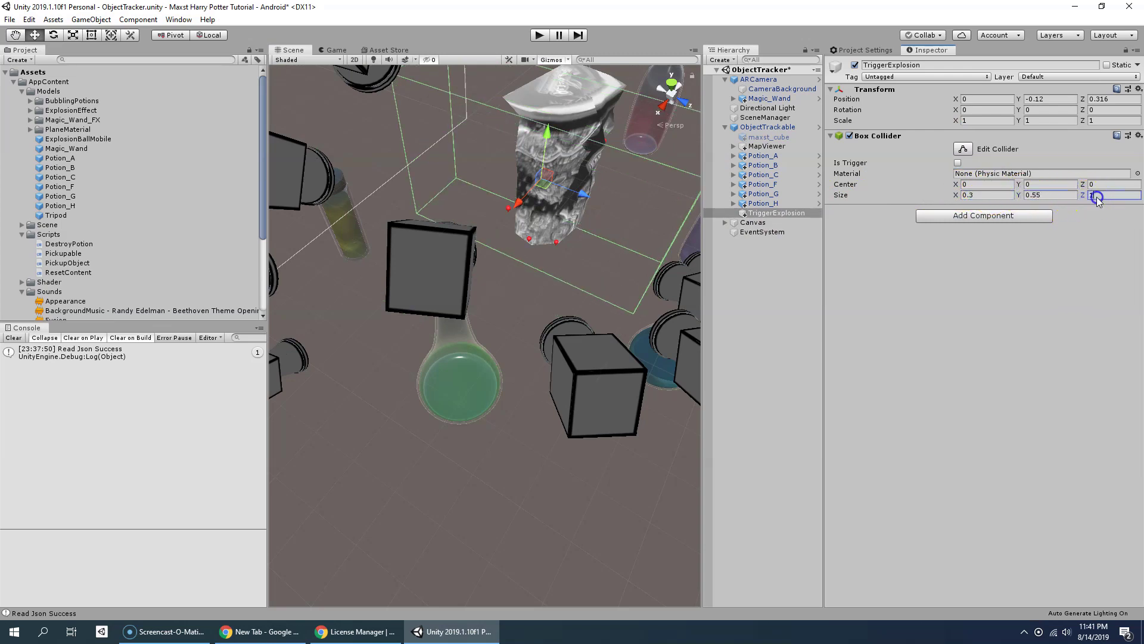
{"action": "type", "text": "0.3"}
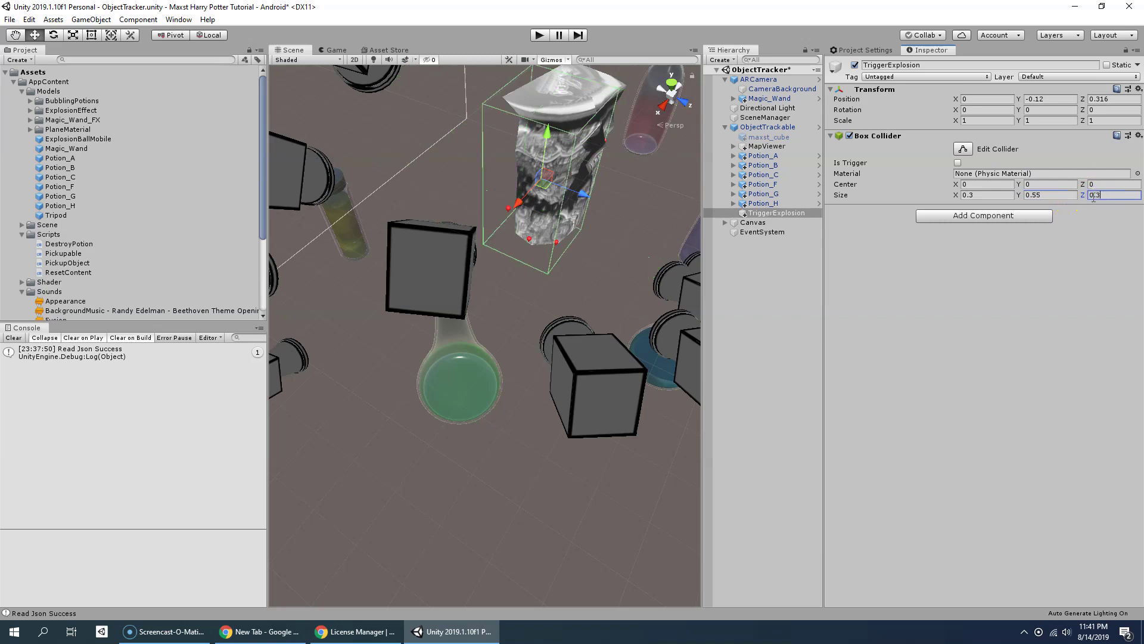
{"action": "left_click", "coordinate": [1043, 186]}
{"action": "type", "text": "0.15"}
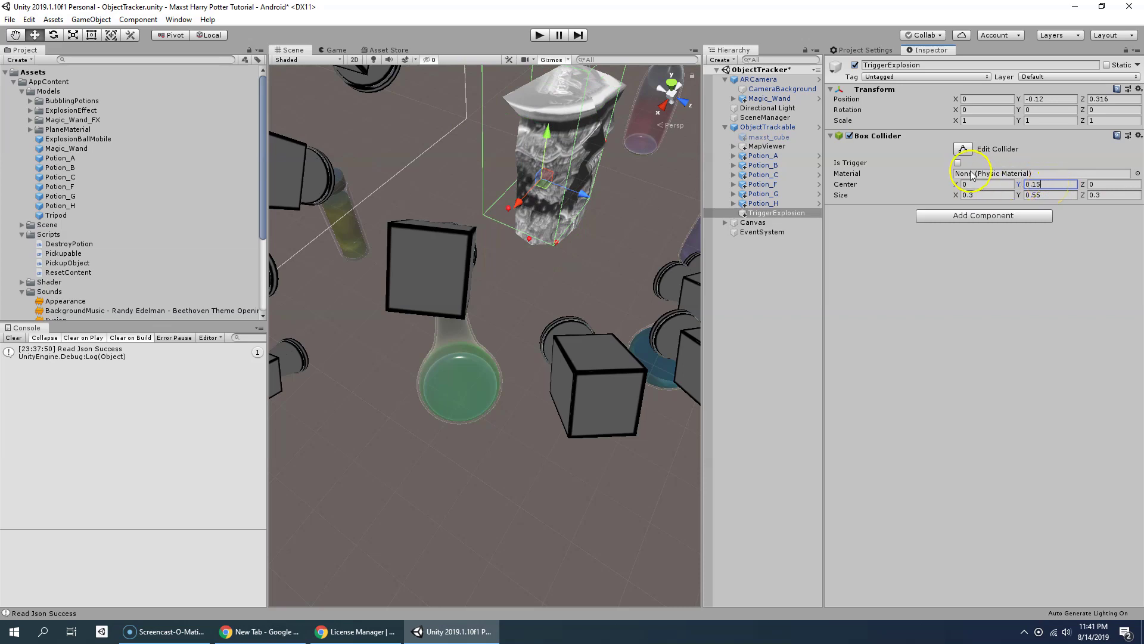
Reposition TriggerExplosion to about X -0.11 and Y -0.221 so its collider encloses the tin mesh.
{"action": "right_click_drag", "start_coordinate": [644, 192], "coordinate": [503, 178]}
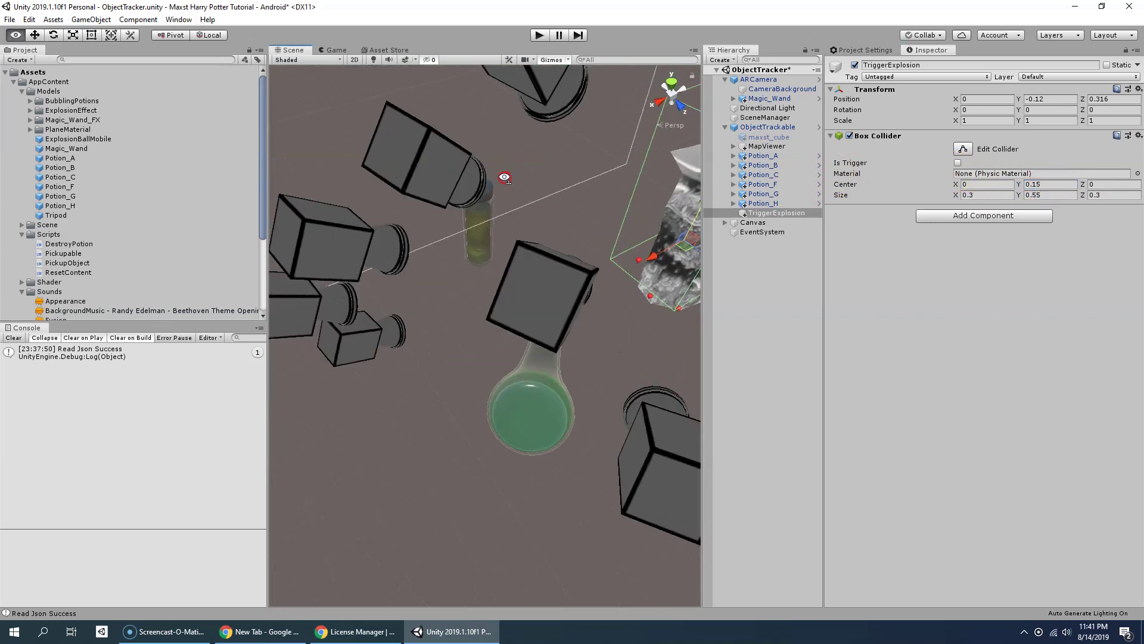
{"action": "middle_click_drag", "start_coordinate": [503, 178], "coordinate": [477, 137]}
{"action": "right_click_drag", "start_coordinate": [477, 137], "coordinate": [488, 113]}
{"action": "middle_click_drag", "start_coordinate": [488, 112], "coordinate": [397, 122]}
{"action": "middle_click_drag", "start_coordinate": [399, 119], "coordinate": [411, 186]}
{"action": "left_click_drag", "start_coordinate": [373, 191], "coordinate": [395, 196]}
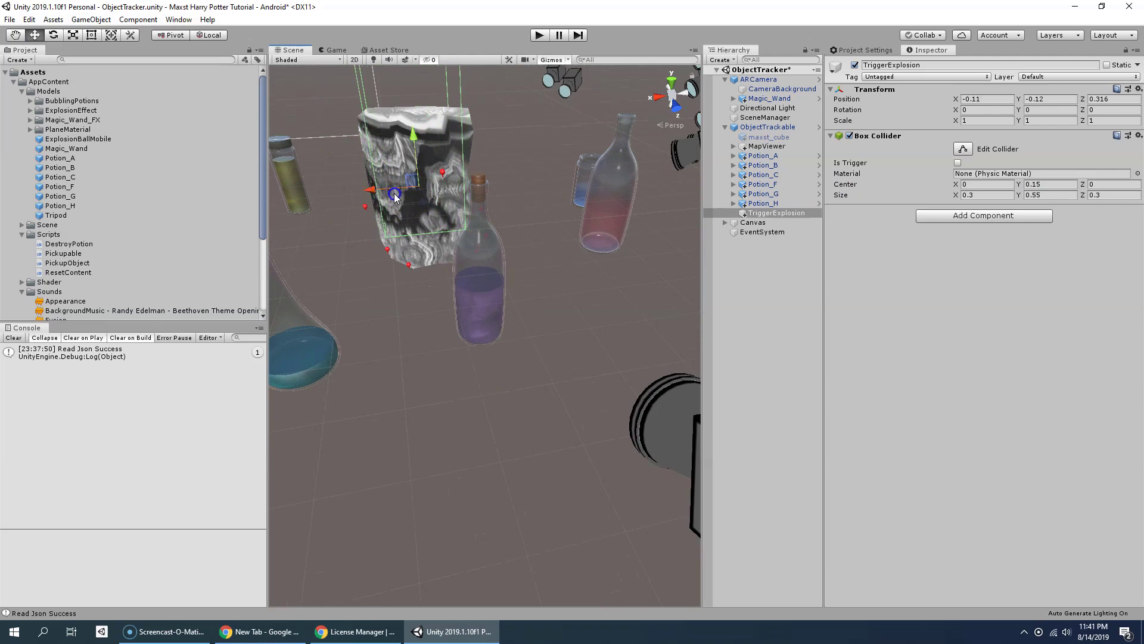
{"action": "right_click_drag", "start_coordinate": [396, 197], "coordinate": [523, 213]}
{"action": "middle_click_drag", "start_coordinate": [399, 212], "coordinate": [561, 186]}
{"action": "left_click_drag", "start_coordinate": [598, 112], "coordinate": [587, 131]}
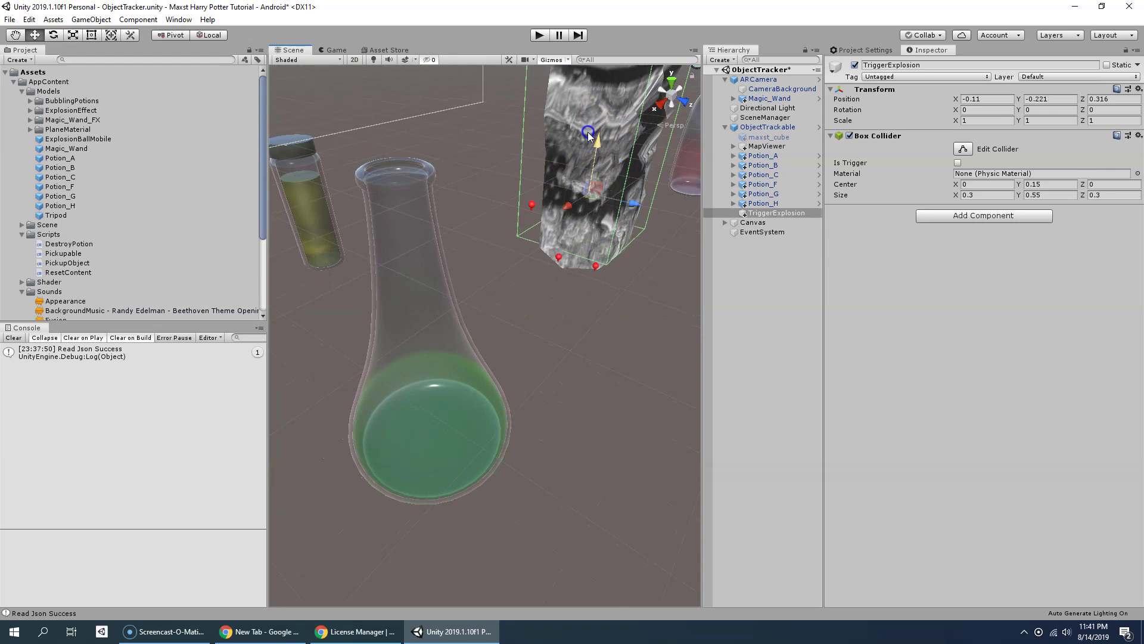
{"action": "scroll", "coordinate": [588, 131], "scroll_direction": "up", "scroll_amount": 5}
{"action": "middle_click_drag", "start_coordinate": [588, 131], "coordinate": [596, 187]}
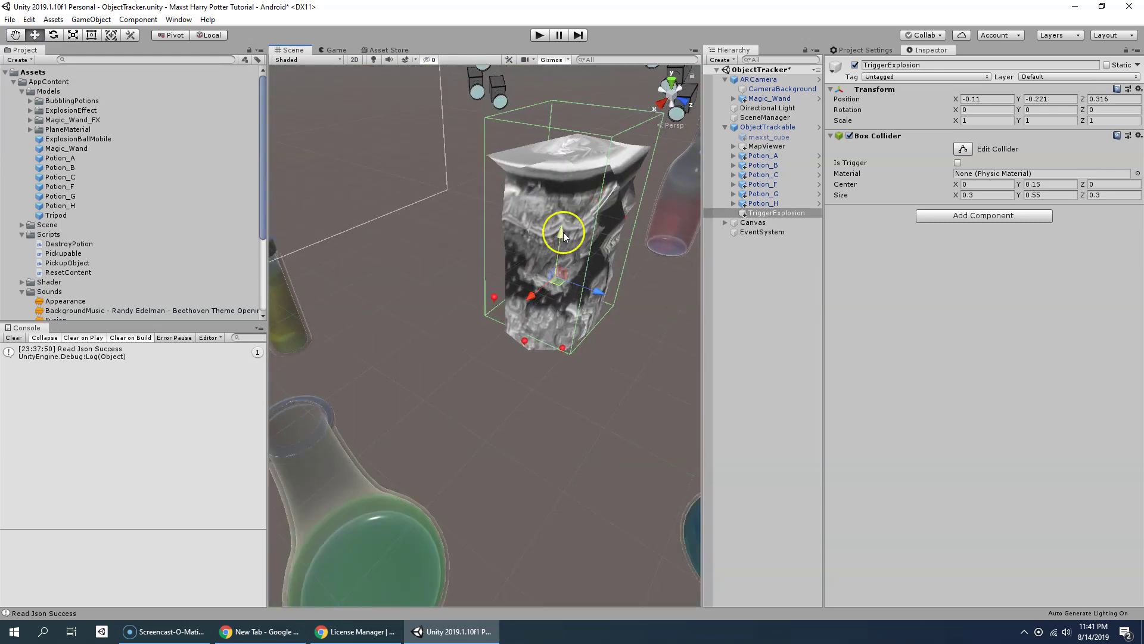
Reposition TriggerExplosion to Y -0.241 and Z 0.271 so its collider fits around the tin mesh.
{"action": "left_click_drag", "start_coordinate": [563, 231], "coordinate": [563, 242]}
{"action": "mouse_move", "coordinate": [563, 241]}
{"action": "right_mouse_down"}
{"action": "mouse_move", "coordinate": [404, 167]}
{"action": "mouse_move", "coordinate": [464, 174]}
{"action": "mouse_move", "coordinate": [467, 184]}
{"action": "mouse_move", "coordinate": [439, 230]}
{"action": "mouse_move", "coordinate": [363, 224]}
{"action": "right_mouse_up"}
{"action": "scroll", "coordinate": [471, 224], "scroll_direction": "up", "scroll_amount": 2}
{"action": "right_click_drag", "start_coordinate": [539, 226], "coordinate": [438, 229]}
{"action": "right_click_drag", "start_coordinate": [588, 234], "coordinate": [500, 227]}
{"action": "mouse_move", "coordinate": [501, 226]}
{"action": "middle_mouse_down"}
{"action": "mouse_move", "coordinate": [370, 191]}
{"action": "mouse_move", "coordinate": [667, 199]}
{"action": "middle_mouse_up"}
{"action": "right_click_drag", "start_coordinate": [539, 201], "coordinate": [513, 194]}
{"action": "scroll", "coordinate": [514, 194], "scroll_direction": "down", "scroll_amount": 5}
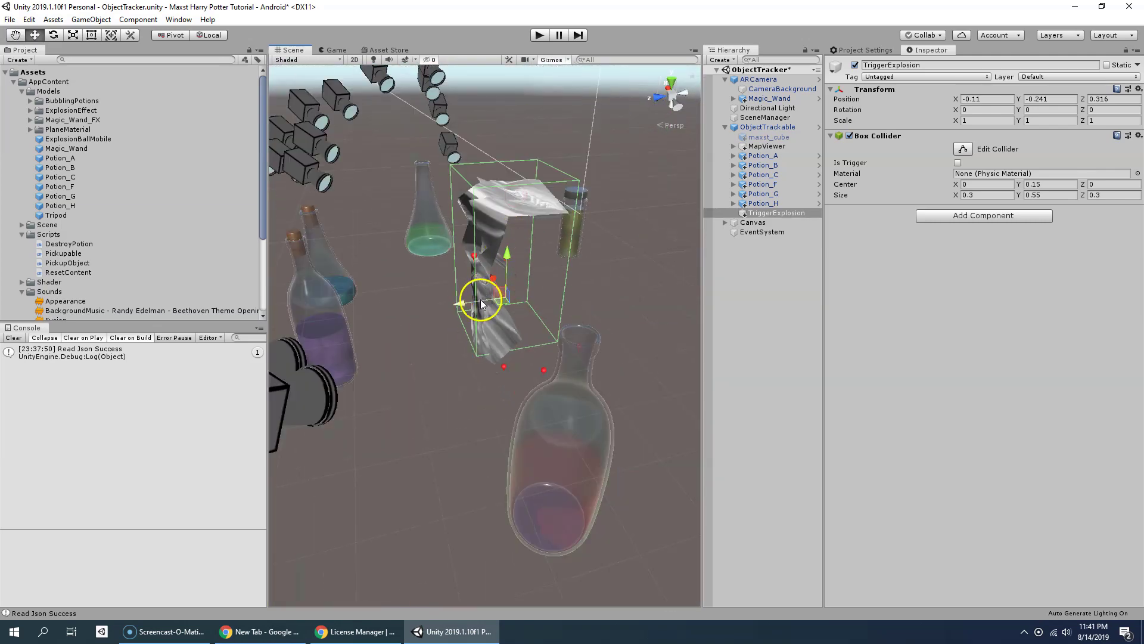
{"action": "left_click_drag", "start_coordinate": [480, 299], "coordinate": [484, 303]}
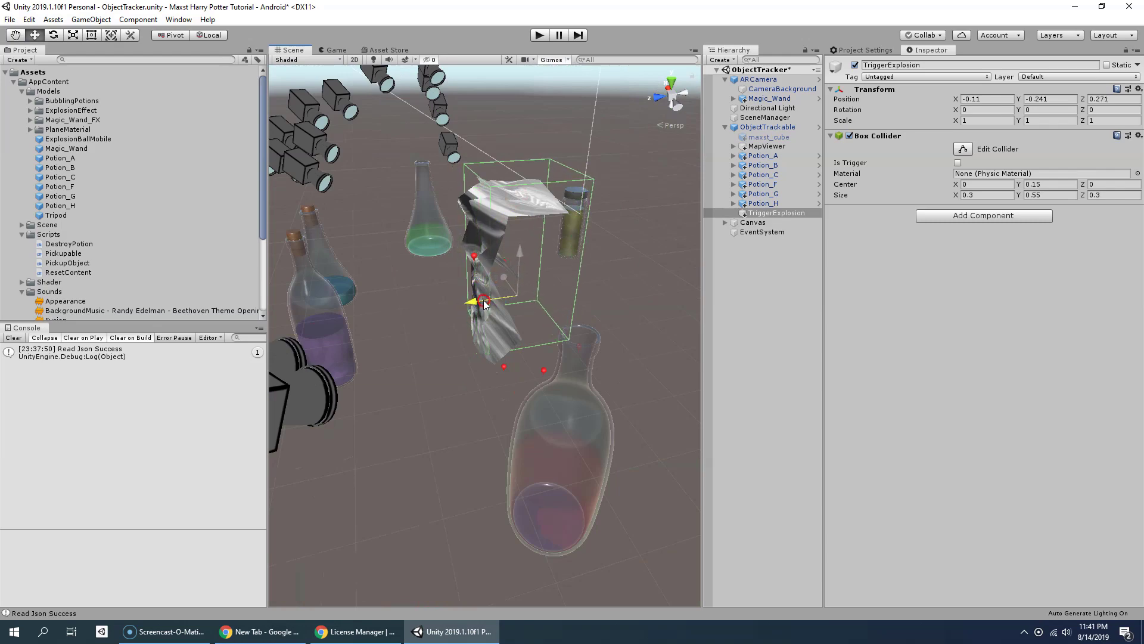
{"action": "left_click", "coordinate": [445, 308]}
{"action": "right_click_drag", "start_coordinate": [446, 308], "coordinate": [702, 282]}
{"action": "right_click", "coordinate": [723, 278]}
{"action": "right_click_drag", "start_coordinate": [485, 258], "coordinate": [655, 244]}
Add a Rigidbody to TriggerExplosion with gravity off and all position and rotation axes frozen, and make its Box Collider a trigger.
{"action": "left_click", "coordinate": [768, 213]}
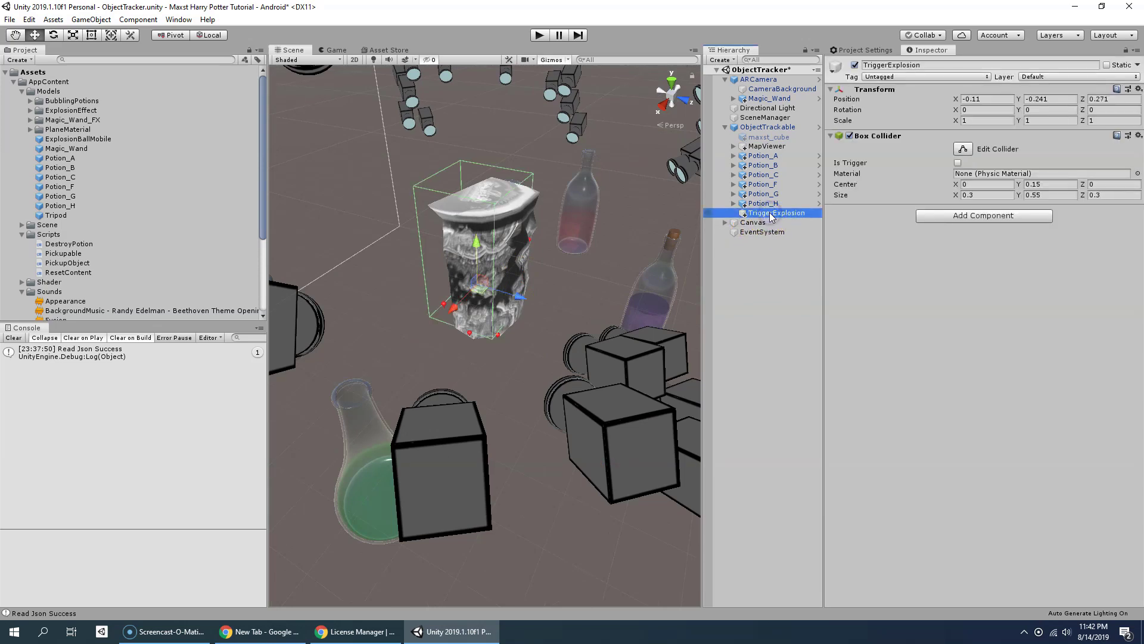
{"action": "left_click", "coordinate": [1006, 217]}
{"action": "type", "text": "ri"}
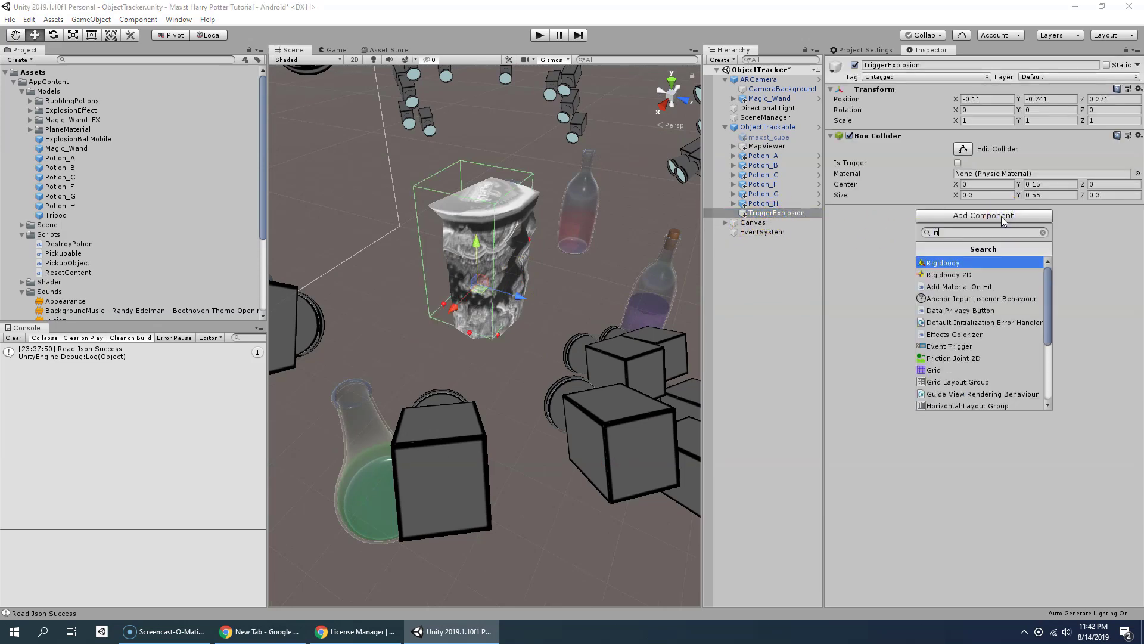
{"action": "type", "text": "gi"}
{"action": "left_click", "coordinate": [966, 262]}
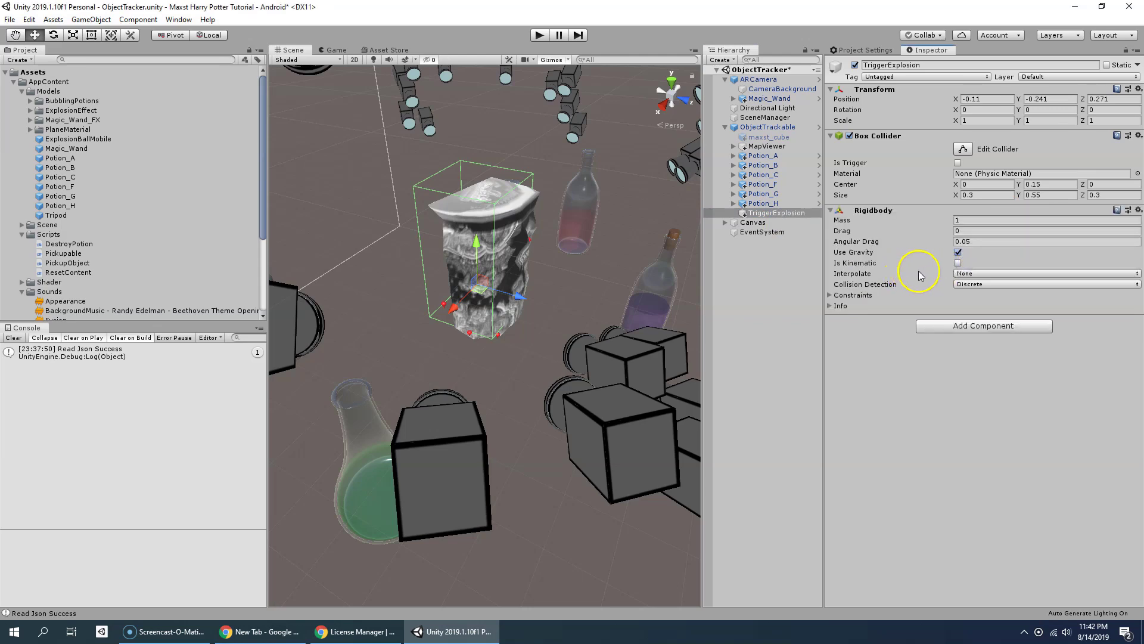
{"action": "left_click", "coordinate": [828, 295]}
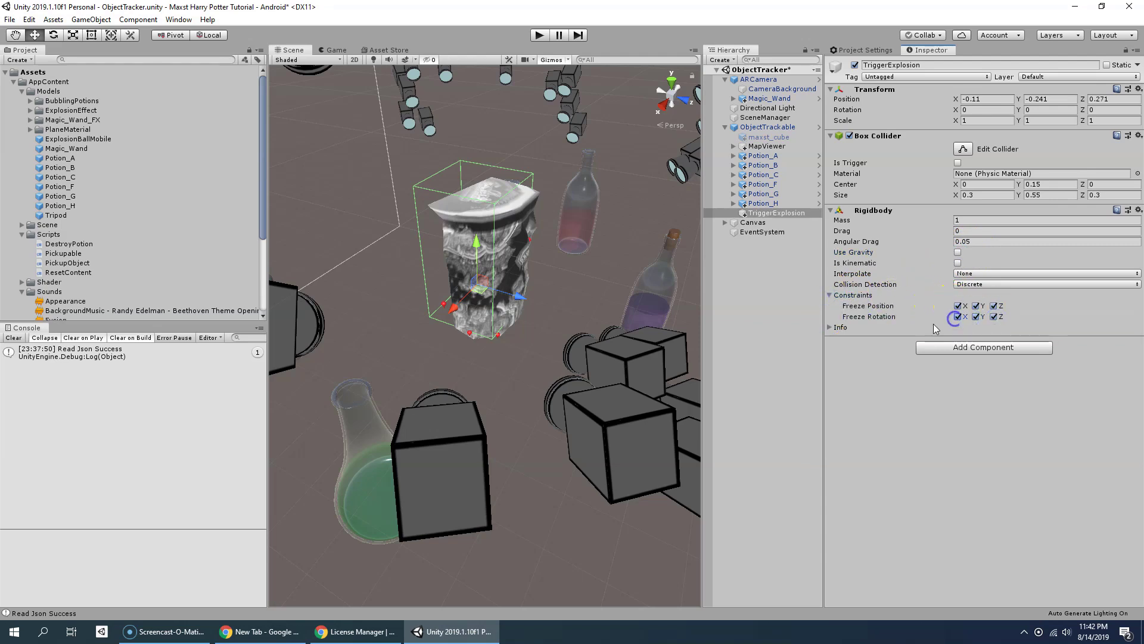
{"action": "left_click", "coordinate": [829, 295]}
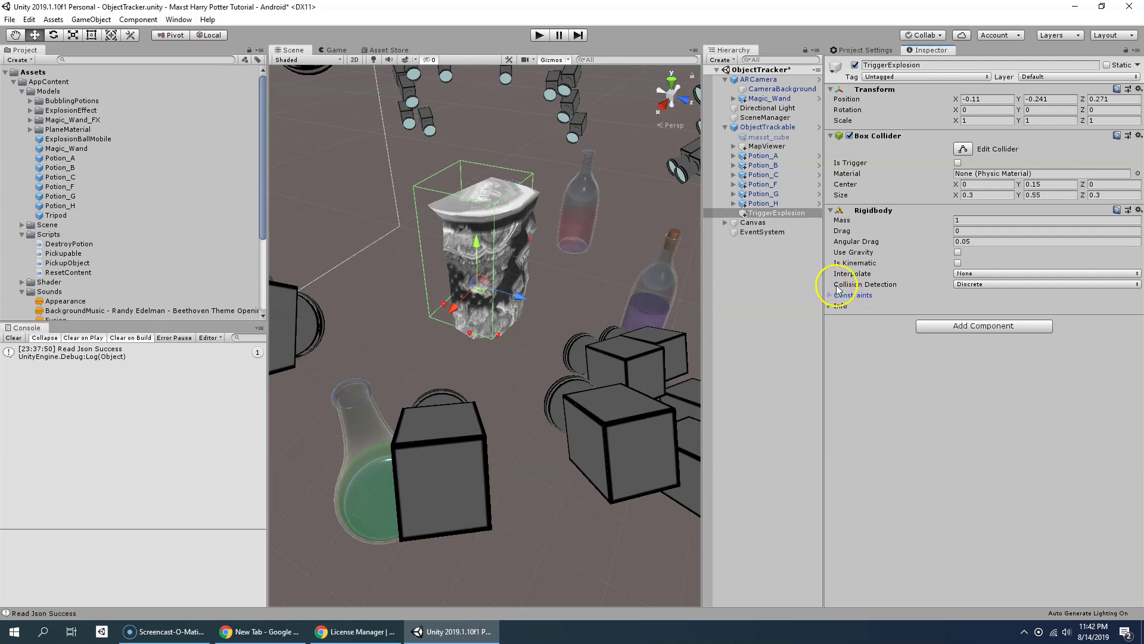
{"action": "left_click", "coordinate": [830, 295]}
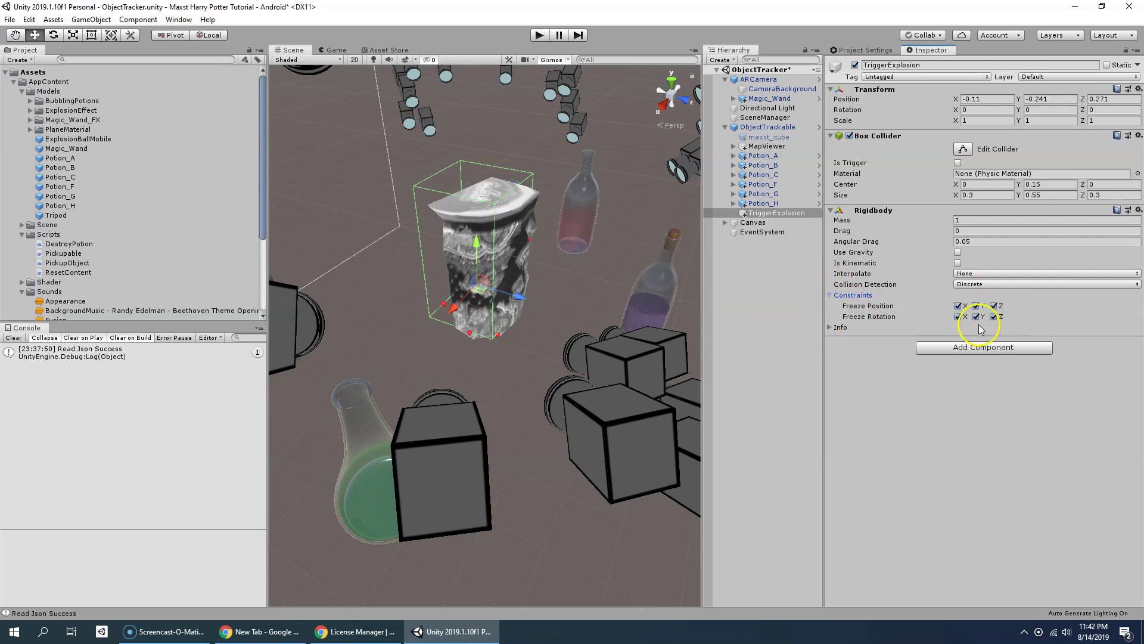
{"action": "left_click", "coordinate": [958, 163]}
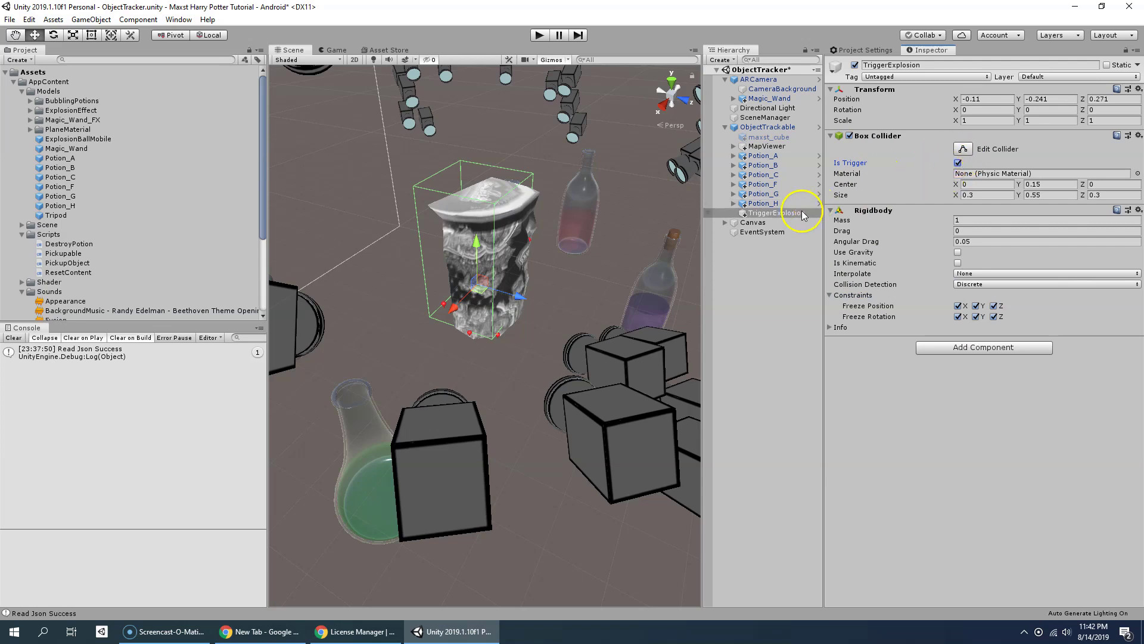
Add an Audio Source to TriggerExplosion with the PotionExplosion - AvadaKedavra1 clip and Play On Awake disabled.
{"action": "left_click", "coordinate": [962, 348]}
{"action": "type", "text": "audi"}
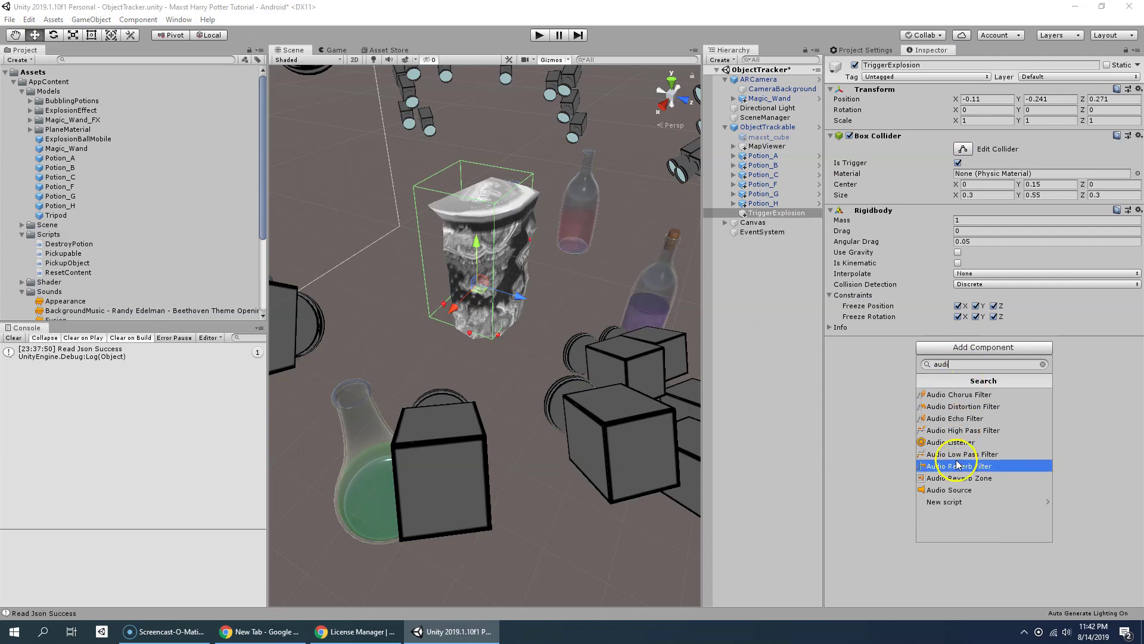
{"action": "left_click", "coordinate": [960, 490]}
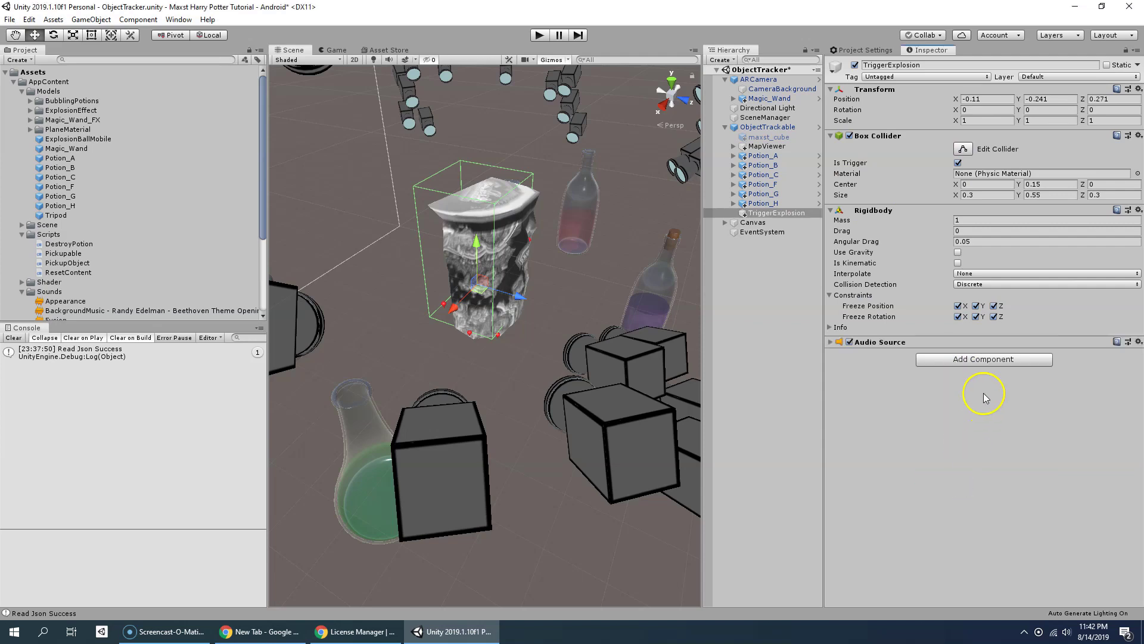
{"action": "left_click", "coordinate": [830, 342]}
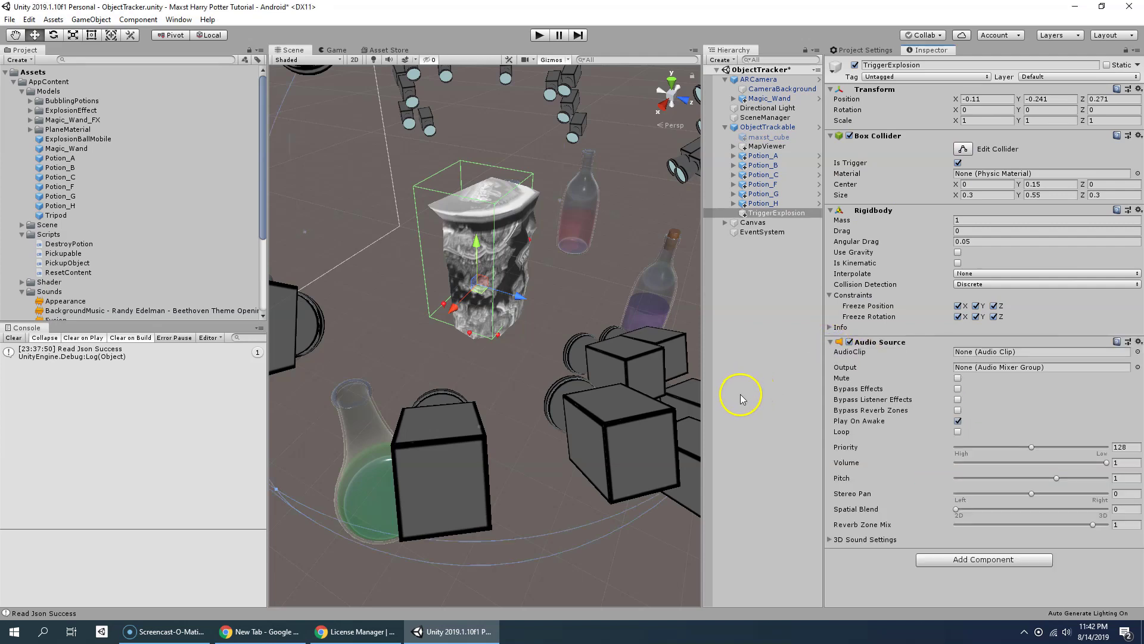
{"action": "scroll", "coordinate": [136, 289], "scroll_direction": "down", "scroll_amount": 2}
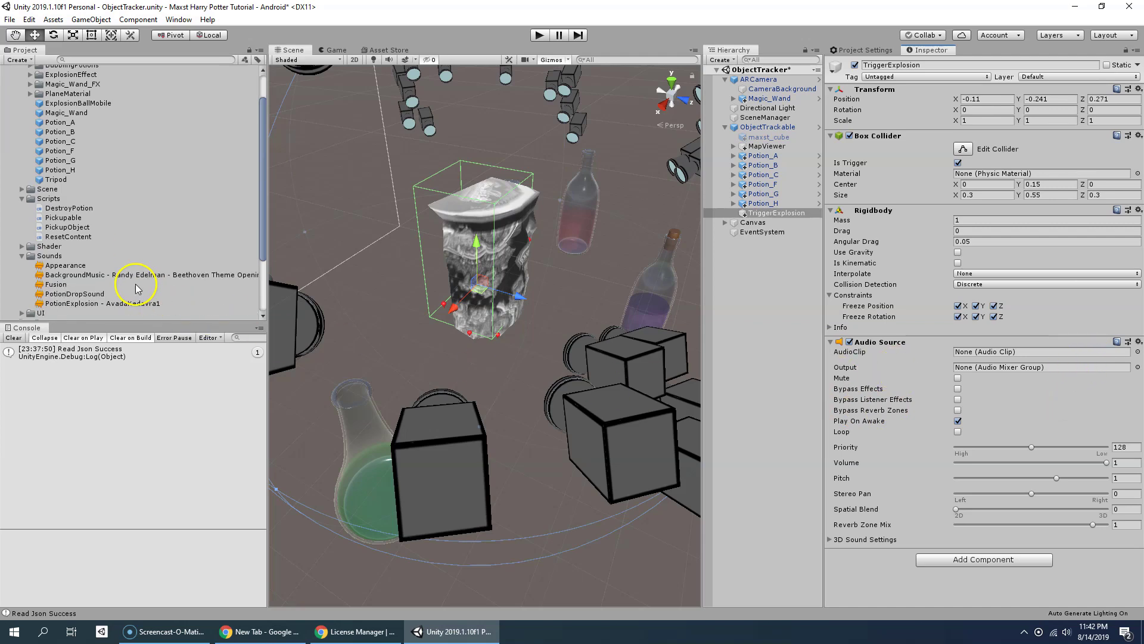
{"action": "left_click_drag", "start_coordinate": [74, 304], "coordinate": [992, 352]}
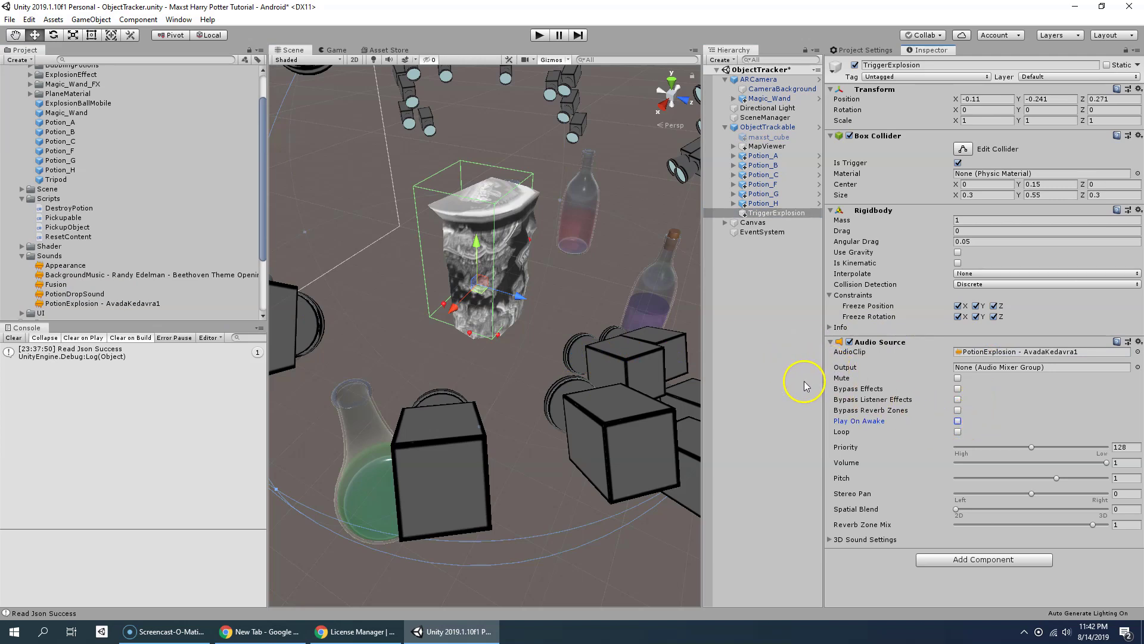
Add the Destroy Potion script to TriggerExplosion.
{"action": "left_click", "coordinate": [952, 560]}
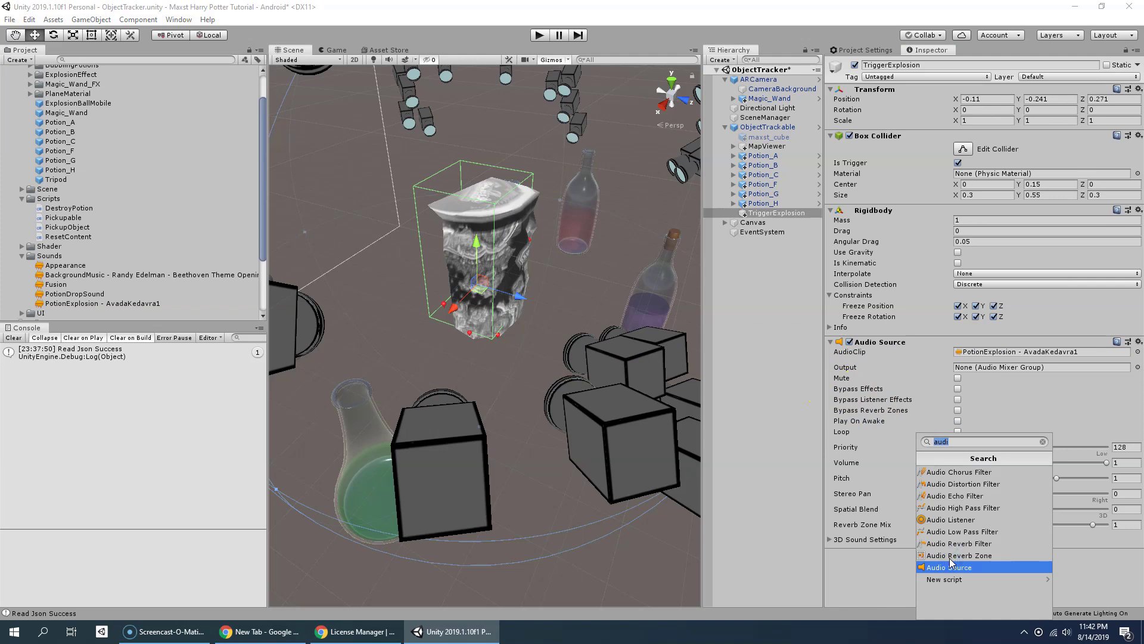
{"action": "type", "text": "destr"}
{"action": "left_click", "coordinate": [964, 475]}
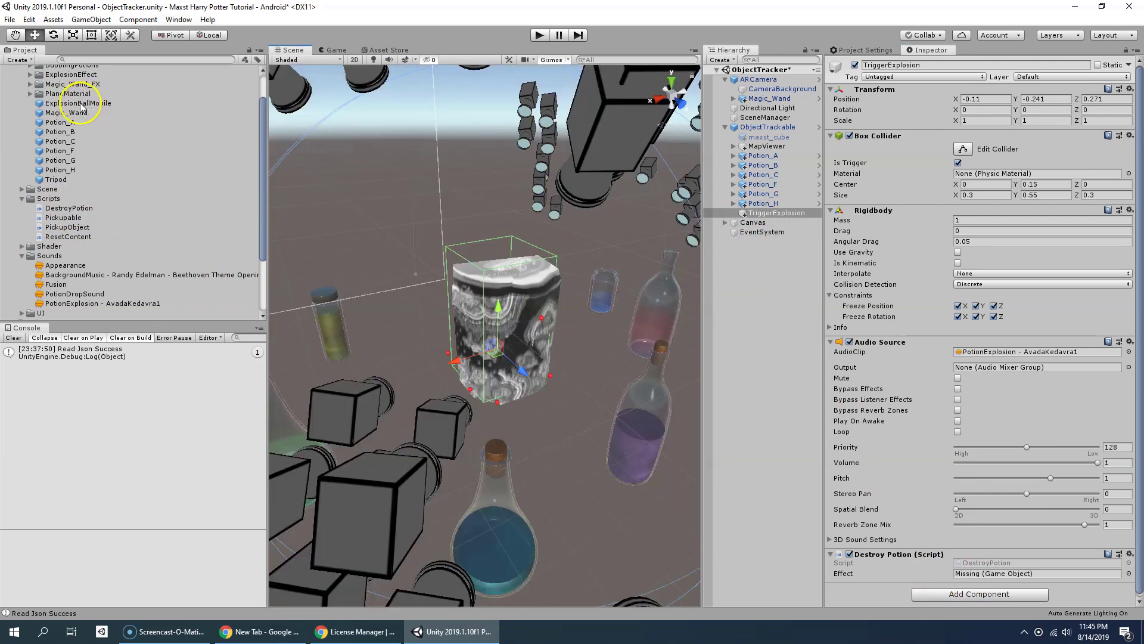
{"action": "scroll", "coordinate": [891, 354], "scroll_direction": "down", "scroll_amount": 1}
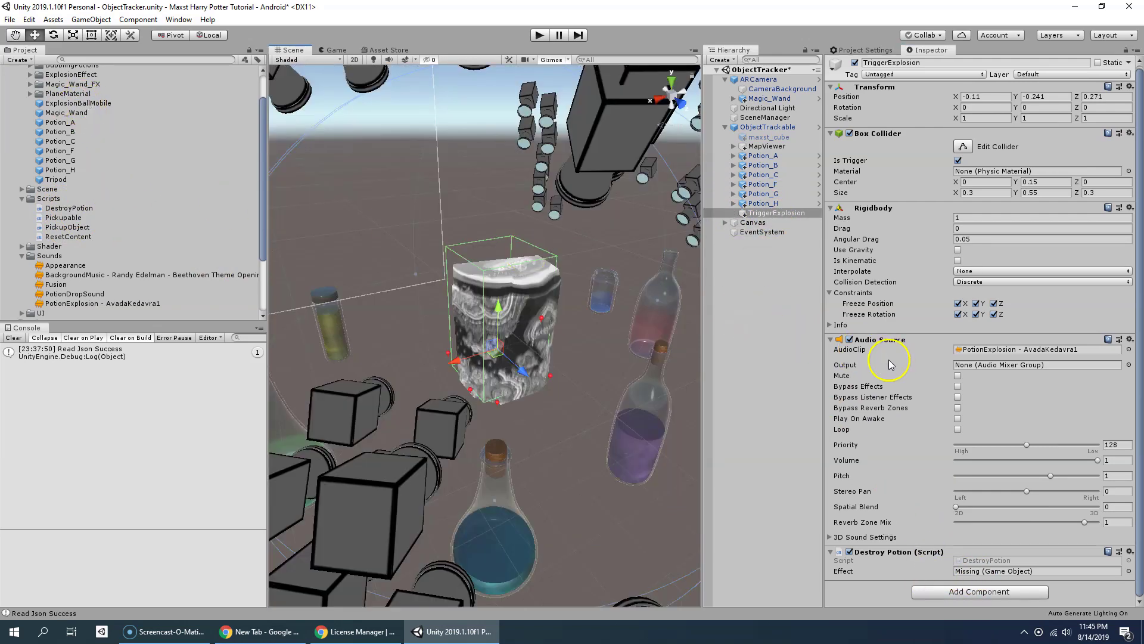
Place the ExplosionBallMobile prefab as a child of TriggerExplosion and set its position to 0, 0, 0.
{"action": "left_click_drag", "start_coordinate": [67, 113], "coordinate": [754, 215]}
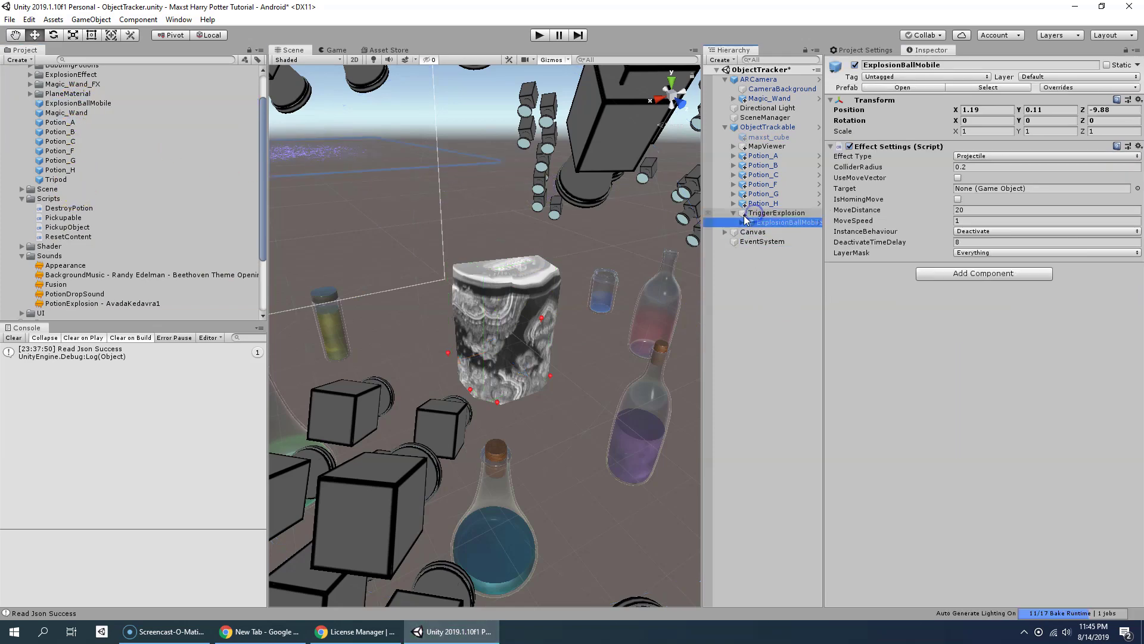
{"action": "left_click", "coordinate": [995, 109]}
{"action": "type", "text": "0"}
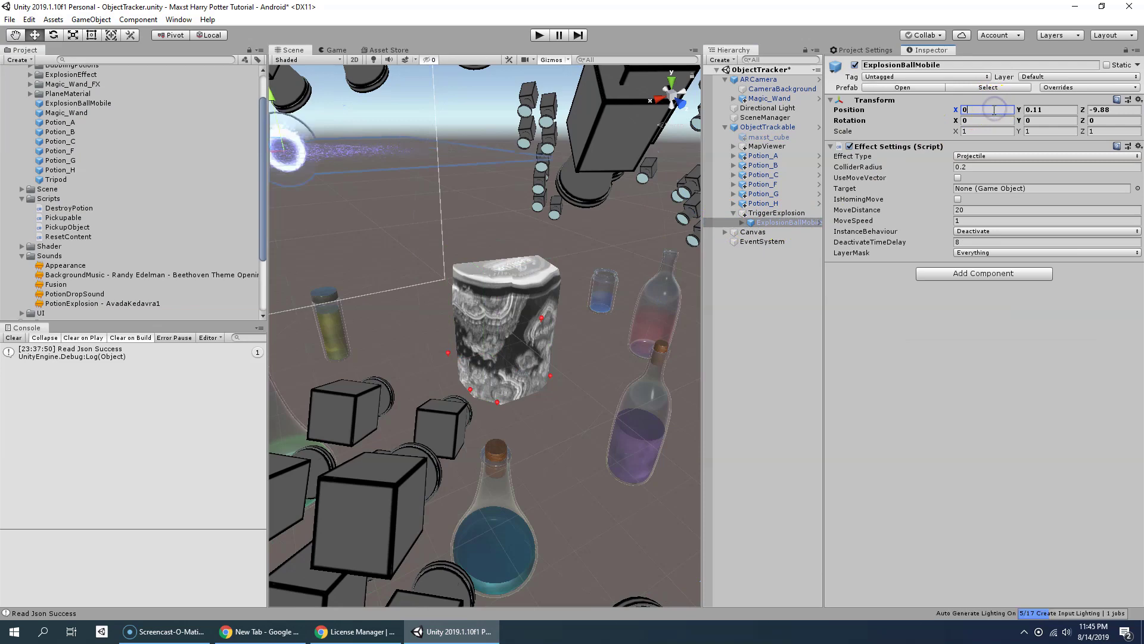
{"action": "left_click", "coordinate": [1044, 110]}
{"action": "type", "text": "0"}
{"action": "left_click", "coordinate": [1106, 109]}
{"action": "type", "text": "0"}
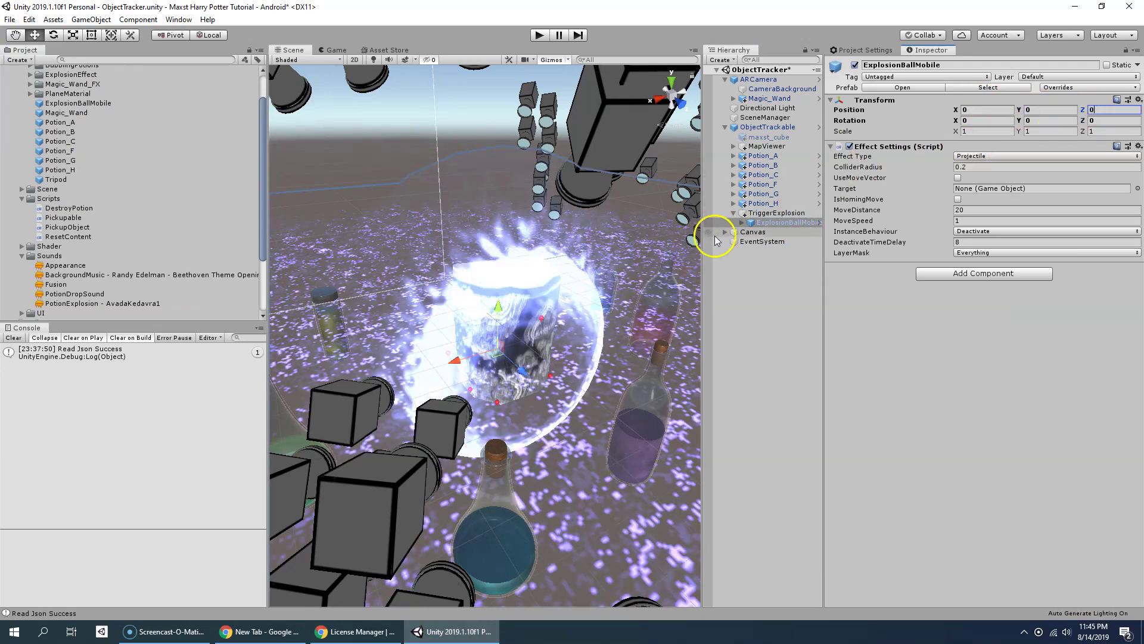
Set the scale of ExplosionBallMobile to 0.5 on X, Y and Z.
{"action": "left_click", "coordinate": [989, 130]}
{"action": "type", "text": "0.5"}
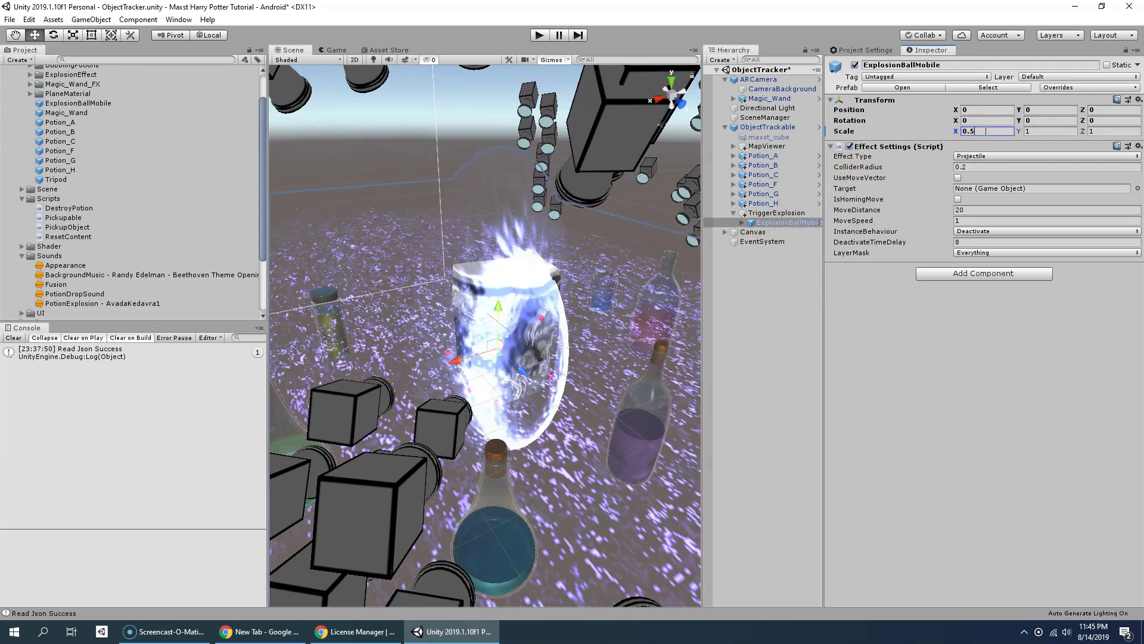
{"action": "left_click", "coordinate": [1031, 131]}
{"action": "type", "text": "0.5"}
{"action": "left_click", "coordinate": [1108, 131]}
{"action": "type", "text": "0.5"}
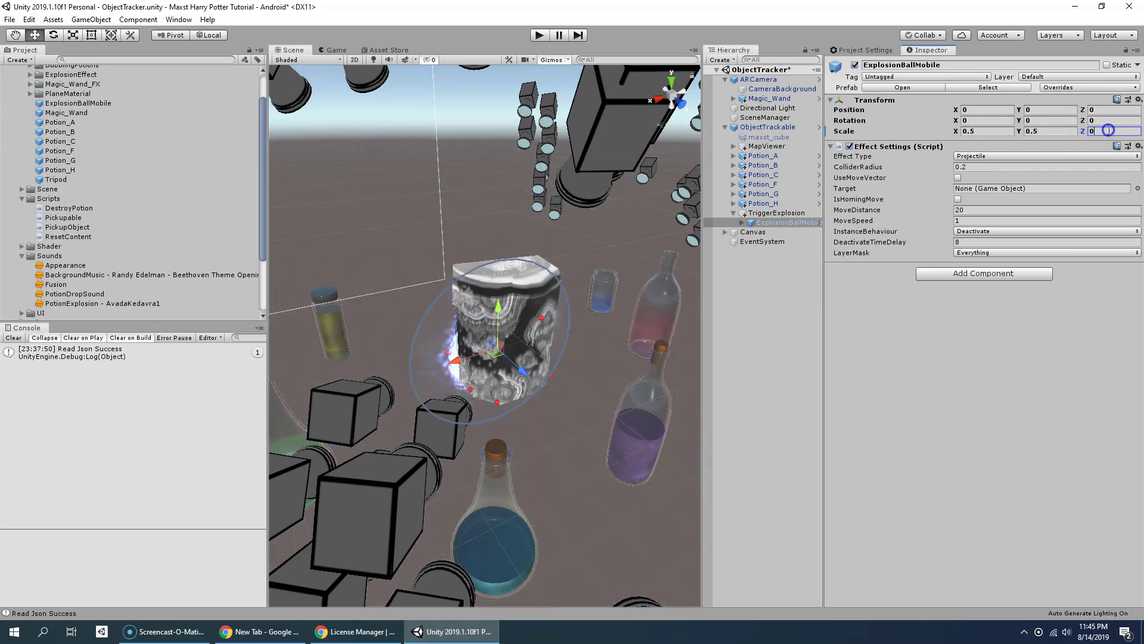
Set the Lazy Load Time Delay of LazyExplosion inside ExplosionBallMobile to 0.
{"action": "left_click", "coordinate": [742, 222]}
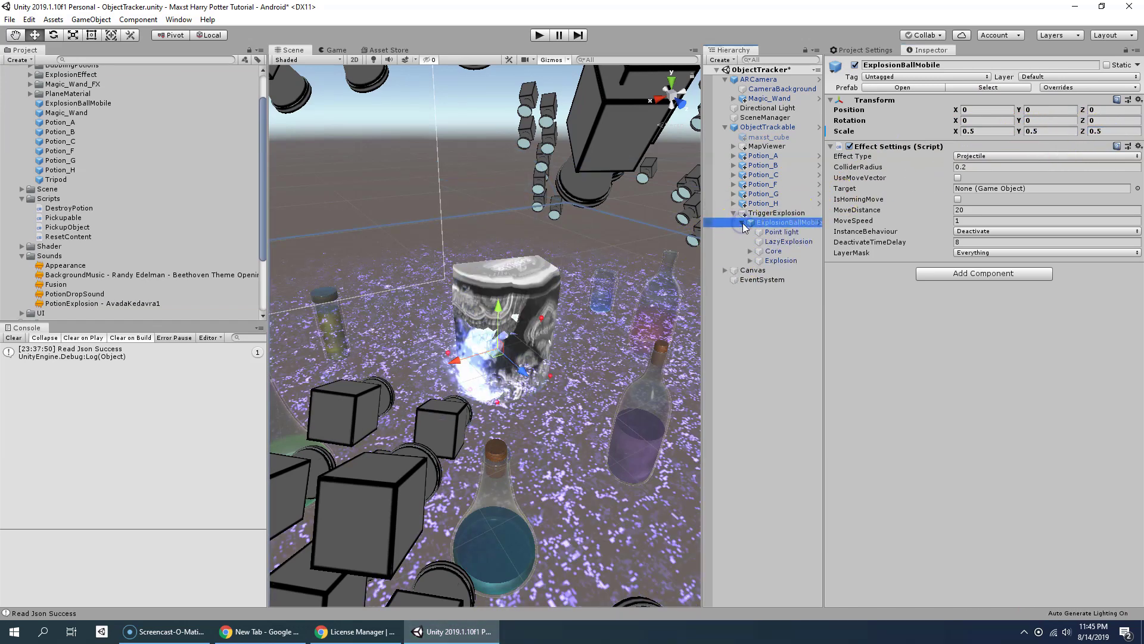
{"action": "left_click", "coordinate": [779, 261]}
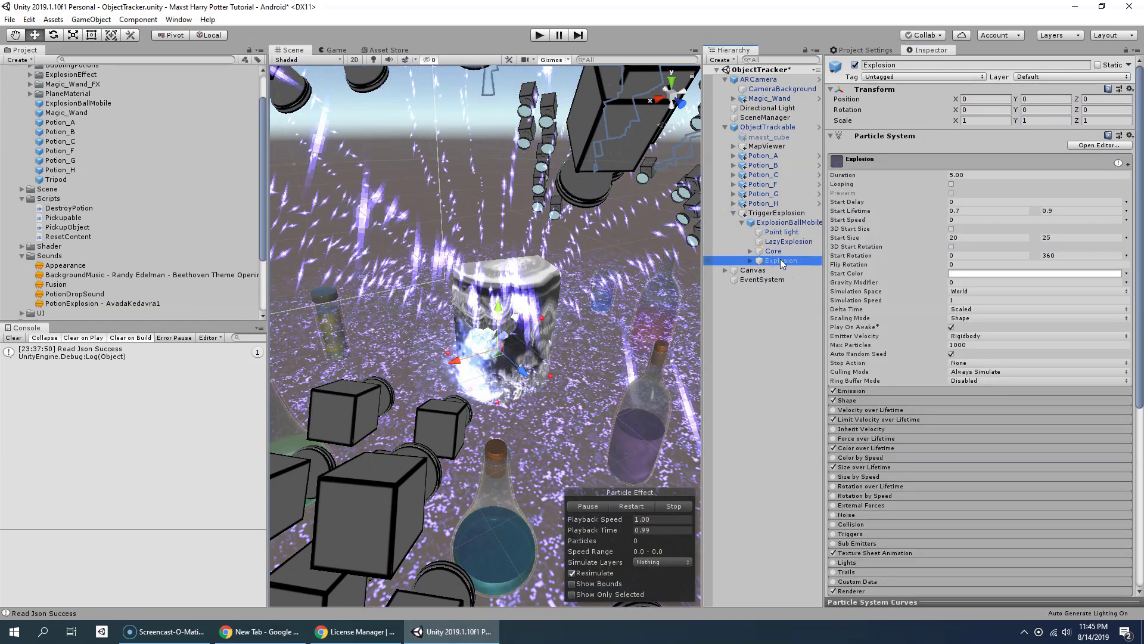
{"action": "left_click", "coordinate": [773, 241]}
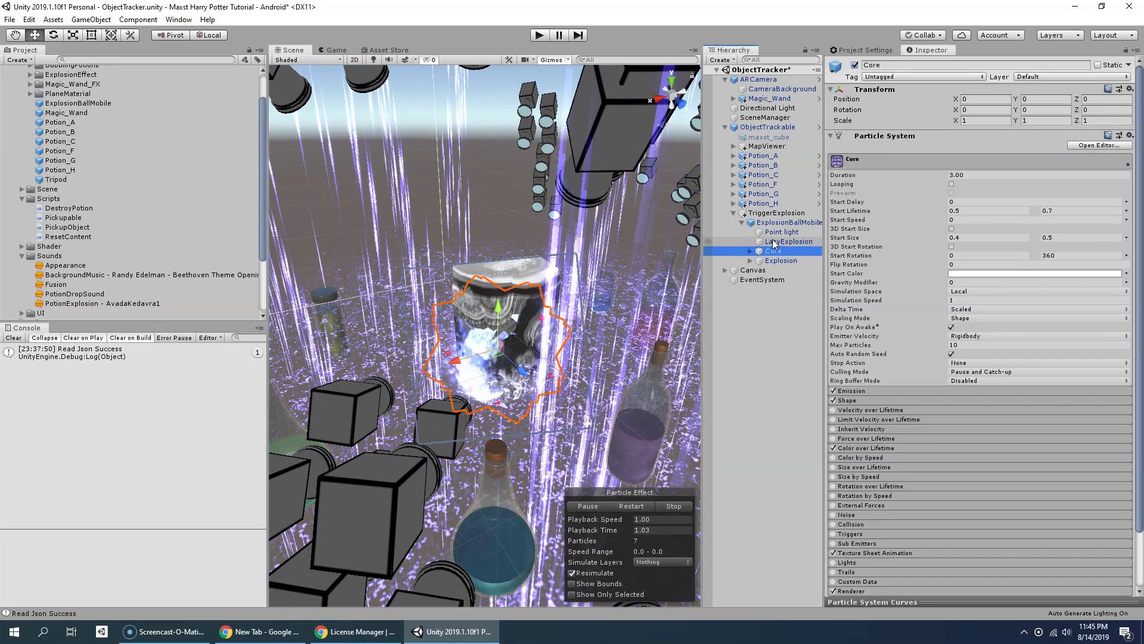
{"action": "left_click", "coordinate": [970, 167]}
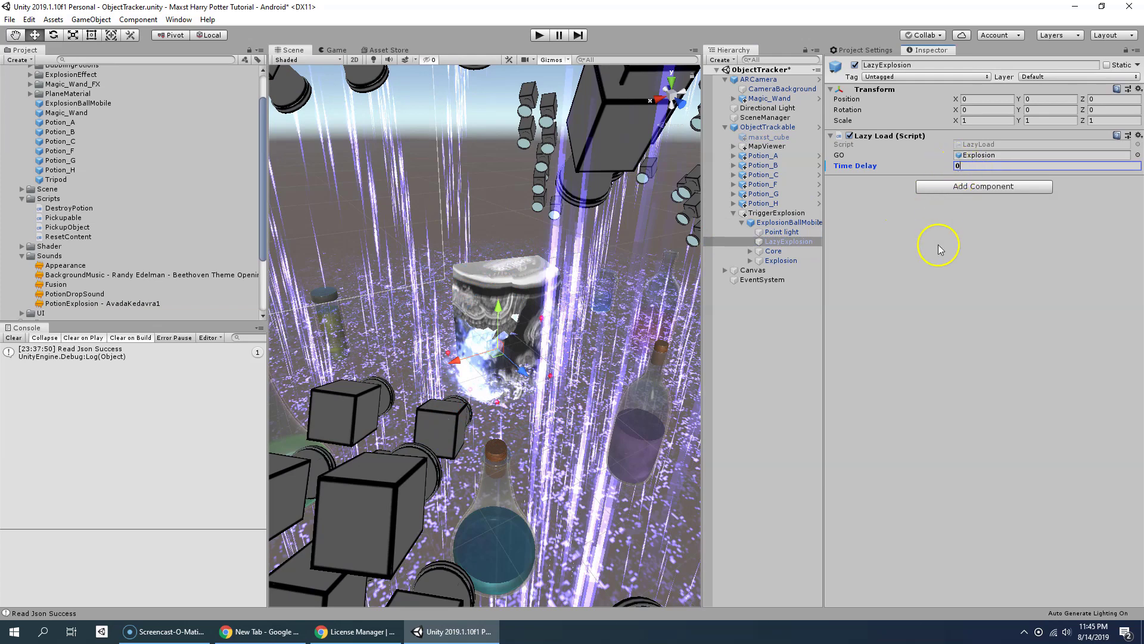
Assign the child ExplosionBallMobile as the Effect of TriggerExplosion's Destroy Potion script.
{"action": "left_click", "coordinate": [742, 222]}
{"action": "left_click", "coordinate": [762, 215]}
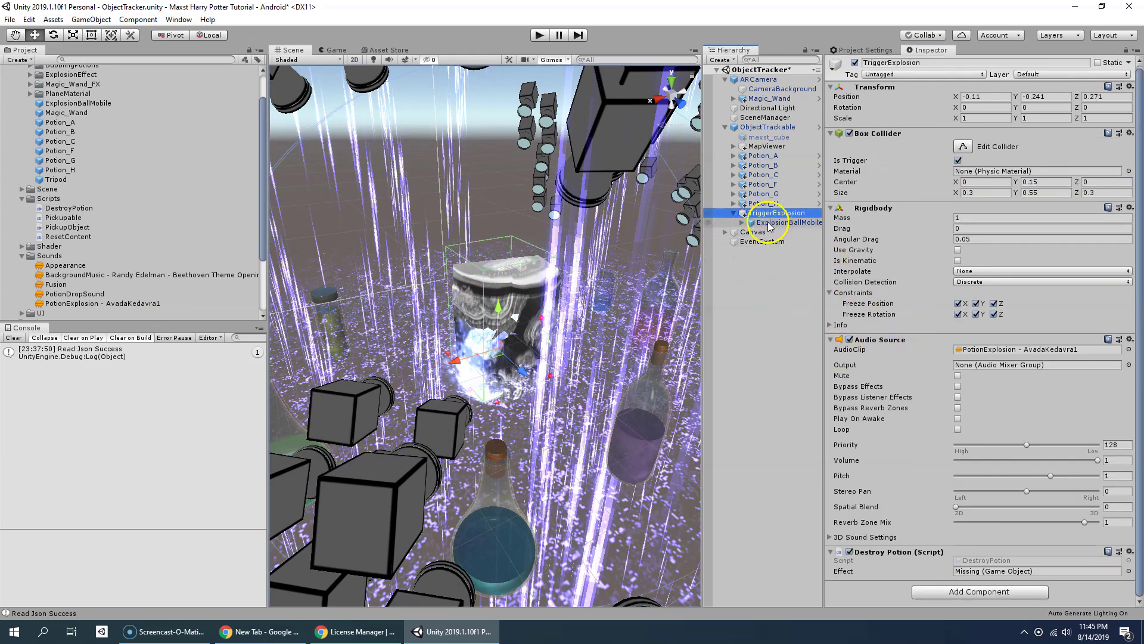
{"action": "left_click_drag", "start_coordinate": [769, 226], "coordinate": [940, 377]}
{"action": "left_click_drag", "start_coordinate": [988, 573], "coordinate": [987, 574]}
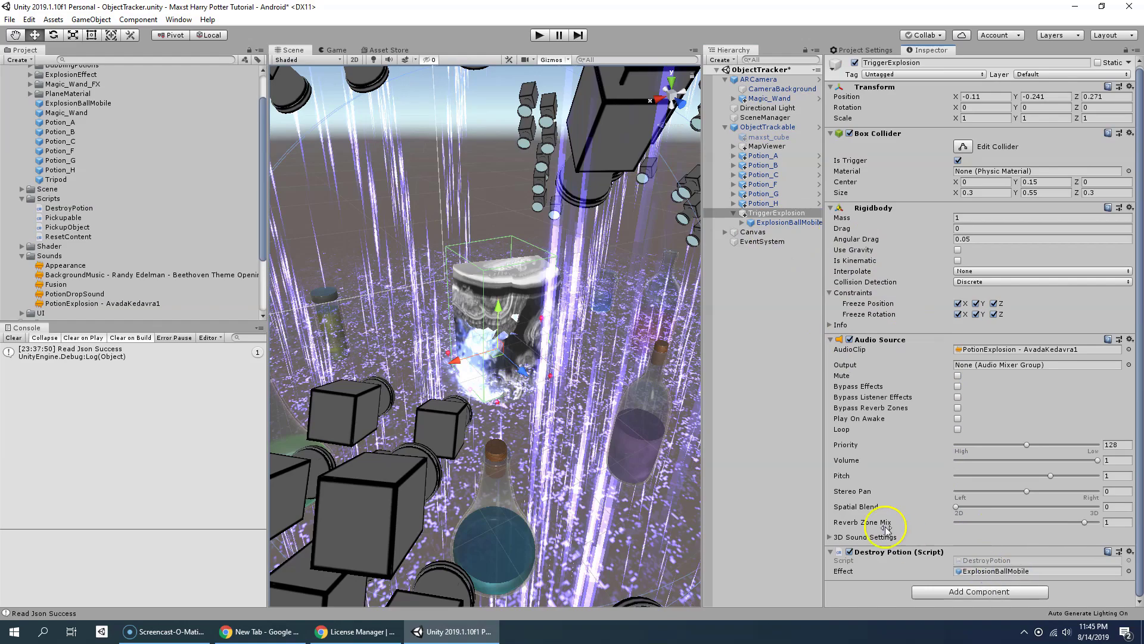
Examine the ProjectorMobile plane of the explosion effect and its extent around the tin.
{"action": "left_click", "coordinate": [761, 224]}
{"action": "left_click", "coordinate": [599, 288]}
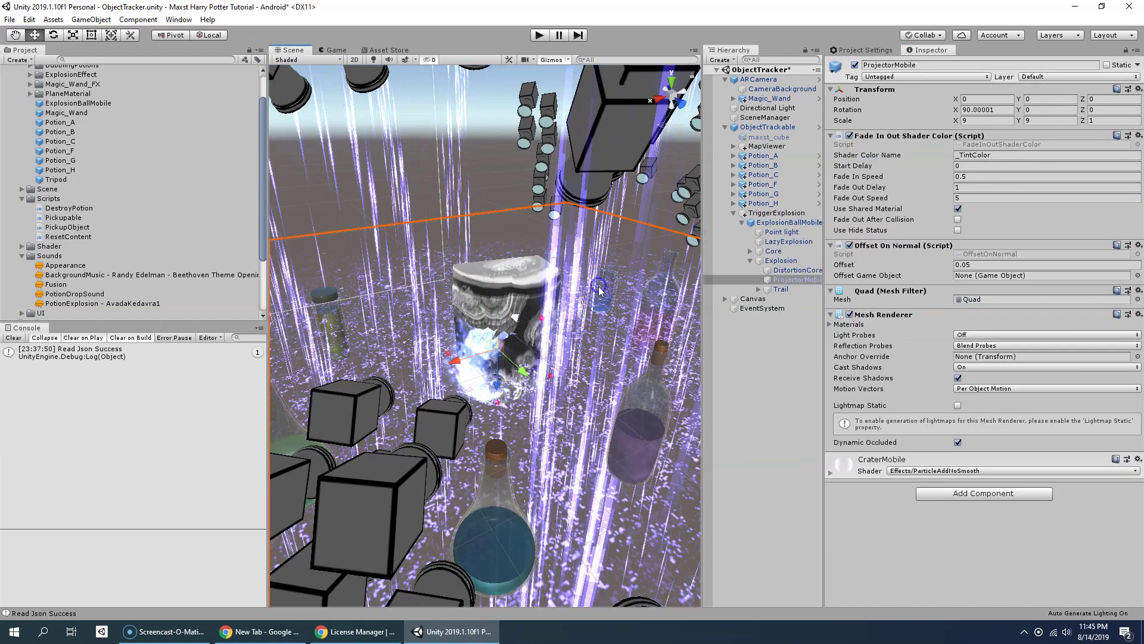
{"action": "right_click_drag", "start_coordinate": [599, 287], "coordinate": [581, 292]}
{"action": "left_click_drag", "start_coordinate": [581, 292], "coordinate": [490, 272], "text": "alt"}
{"action": "scroll", "coordinate": [490, 273], "scroll_direction": "down", "scroll_amount": 5}
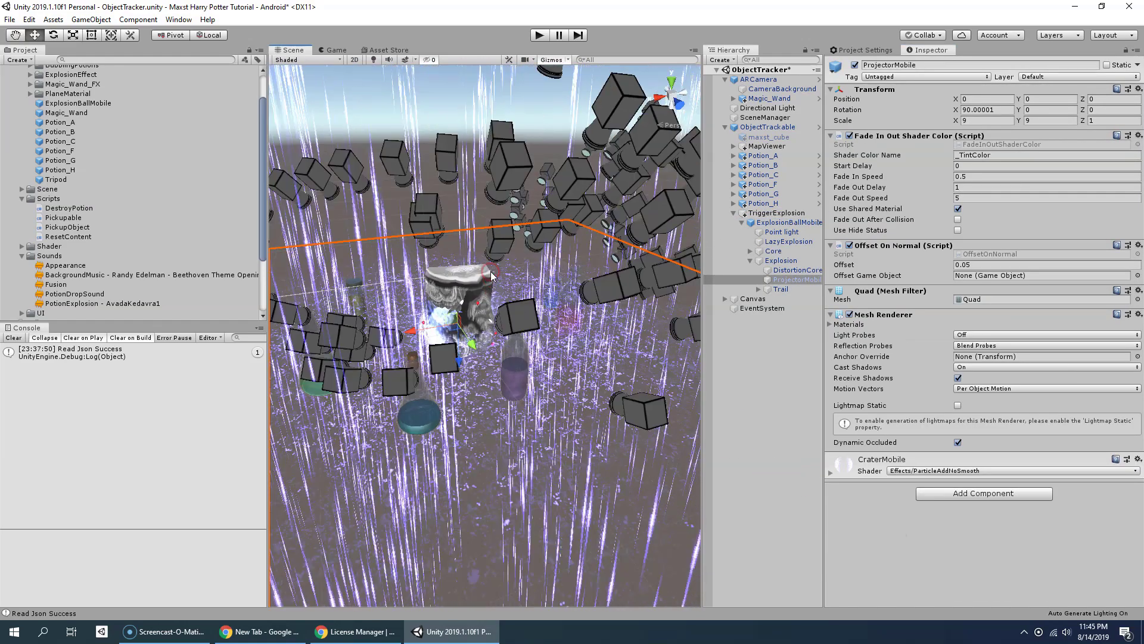
{"action": "scroll", "coordinate": [492, 274], "scroll_direction": "down", "scroll_amount": 3}
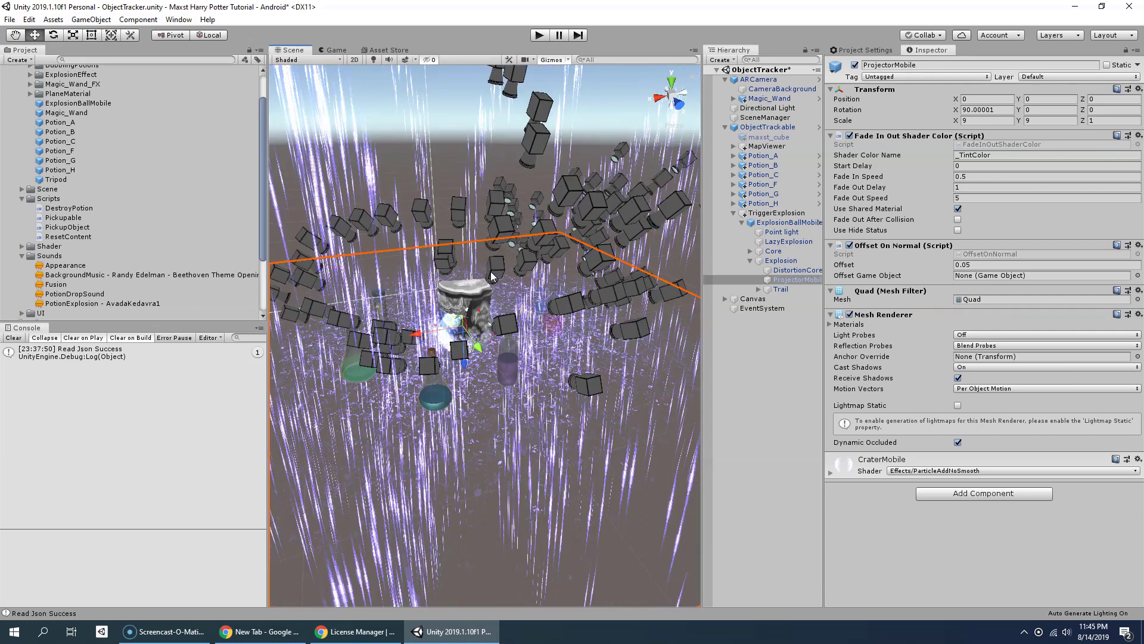
{"action": "left_click", "coordinate": [751, 260]}
{"action": "left_click", "coordinate": [742, 223]}
Deactivate the ExplosionBallMobile object under TriggerExplosion.
{"action": "left_click", "coordinate": [778, 222]}
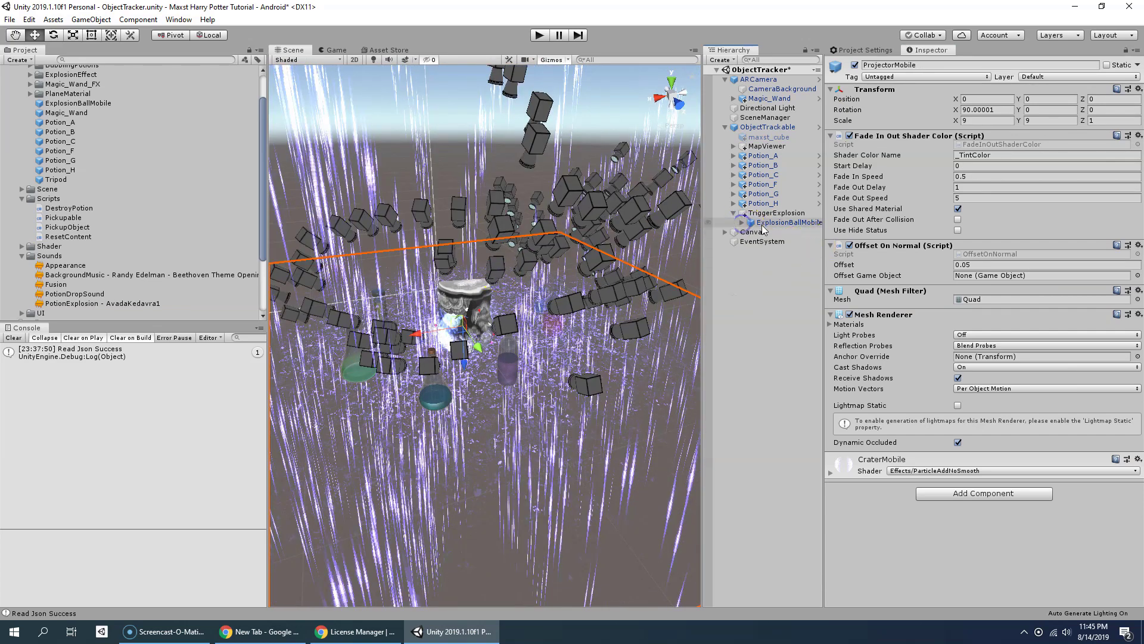
{"action": "left_click", "coordinate": [855, 65]}
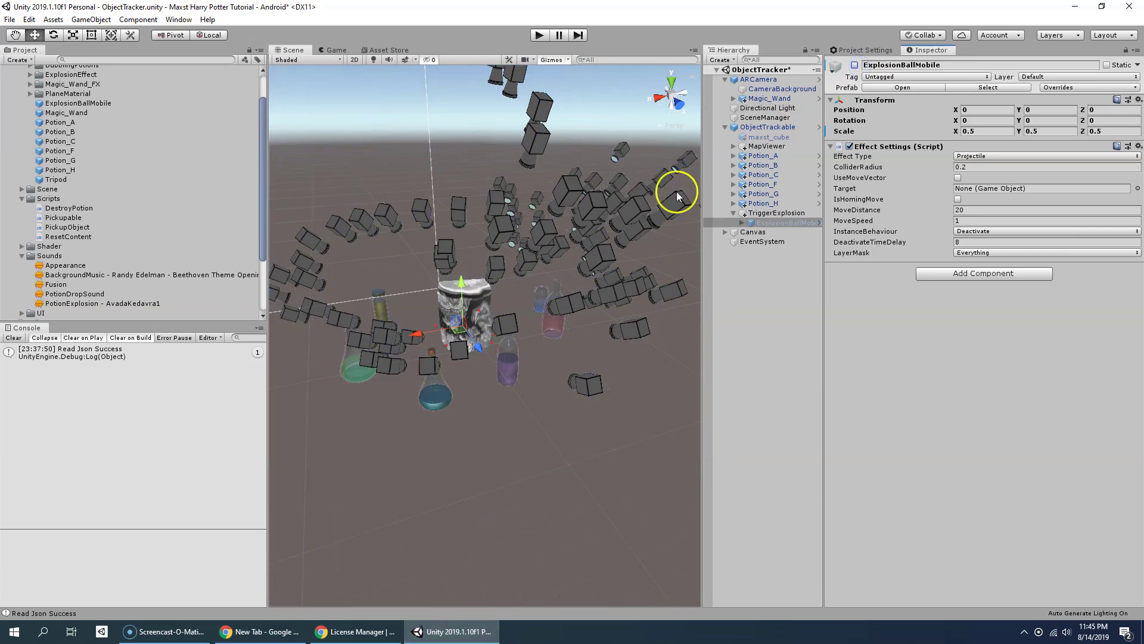
{"action": "scroll", "coordinate": [533, 324], "scroll_direction": "up", "scroll_amount": 3}
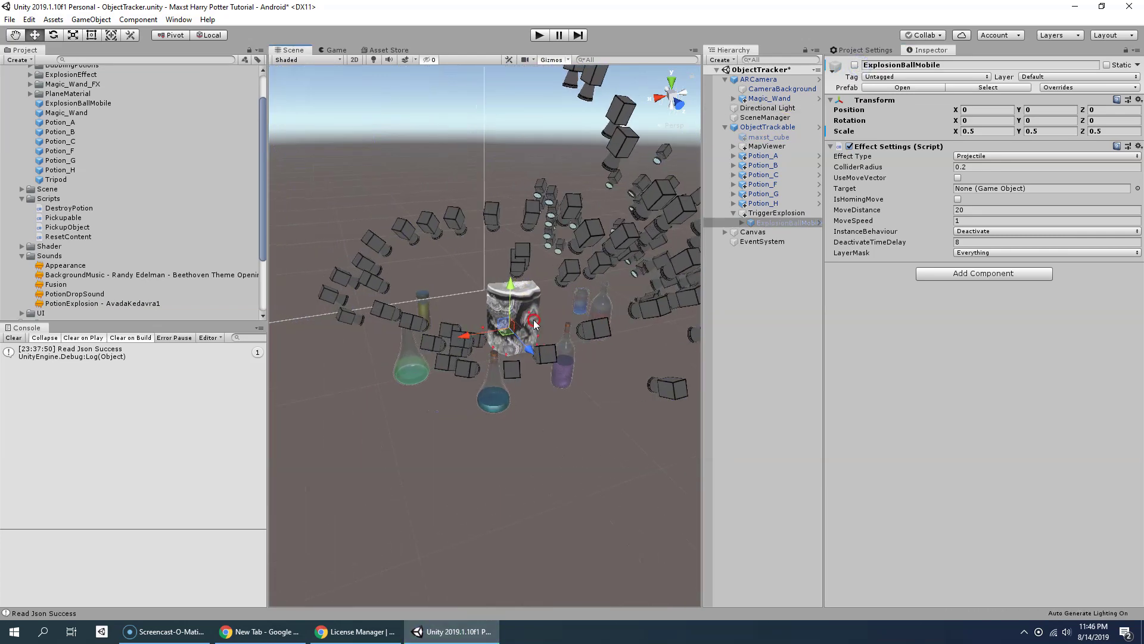
Create an empty object named _Scripts at the root of the scene and attach the ResetContent script to it.
{"action": "left_click", "coordinate": [770, 271]}
{"action": "right_click", "coordinate": [763, 292]}
{"action": "left_click", "coordinate": [784, 405]}
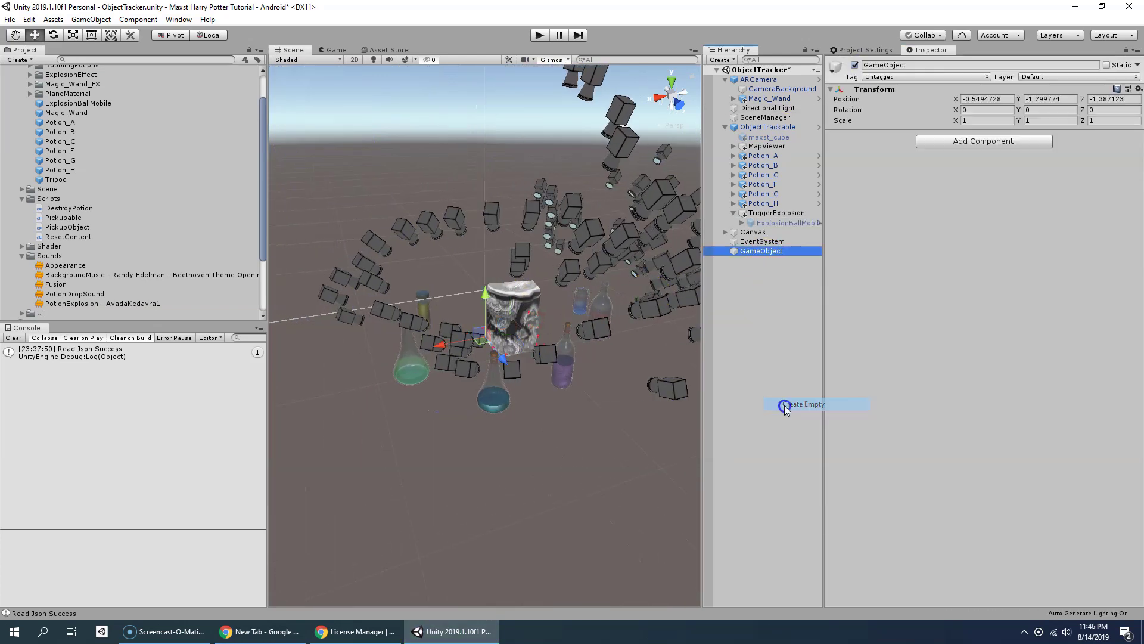
{"action": "left_click", "coordinate": [884, 66]}
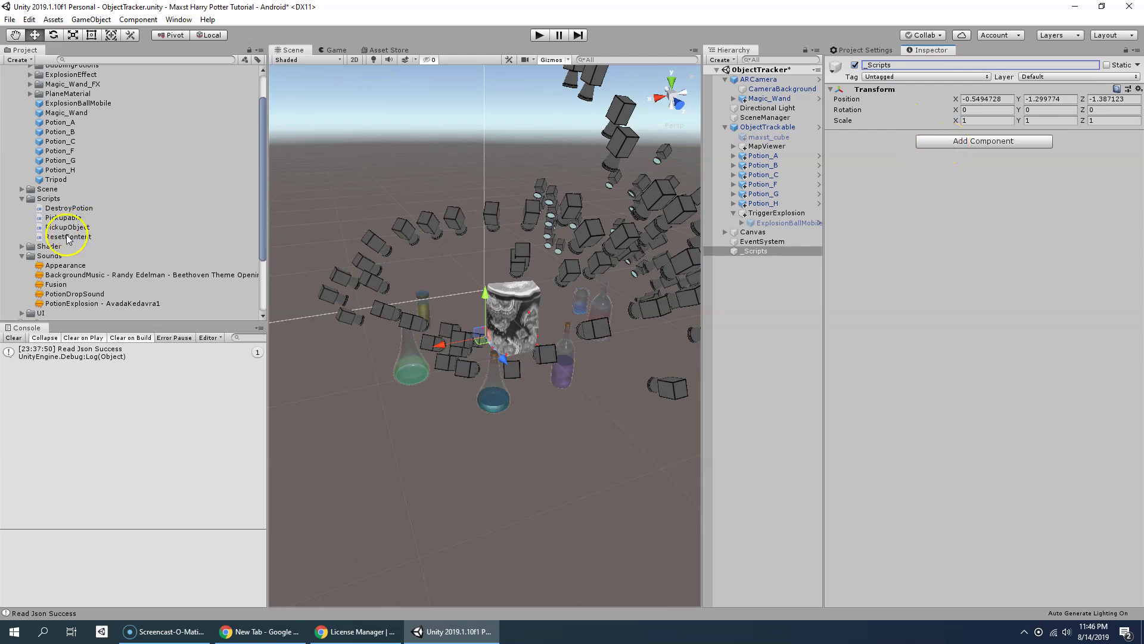
{"action": "left_click_drag", "start_coordinate": [68, 236], "coordinate": [996, 218]}
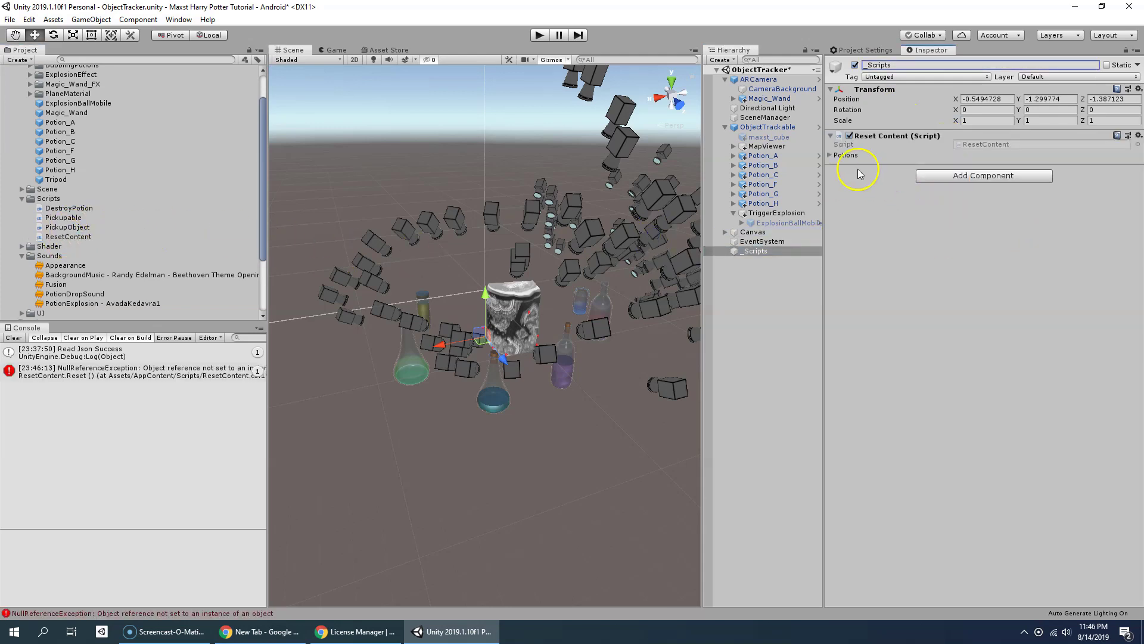
Set the Reset Content script's Potions size to 6, assign Potion_A, Potion_B, Potion_C, Potion_F, Potion_G and Potion_H in order, and clear the console.
{"action": "left_click", "coordinate": [831, 156]}
{"action": "left_click", "coordinate": [959, 166]}
{"action": "type", "text": "6"}
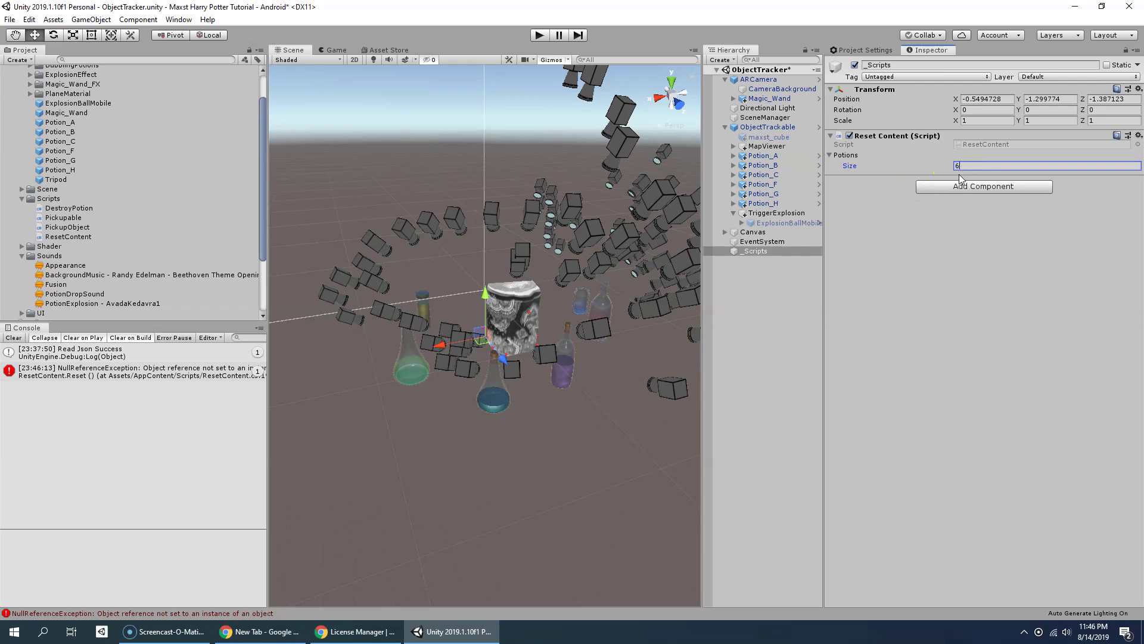
{"action": "key", "text": "Return"}
{"action": "left_click_drag", "start_coordinate": [764, 156], "coordinate": [1001, 175]}
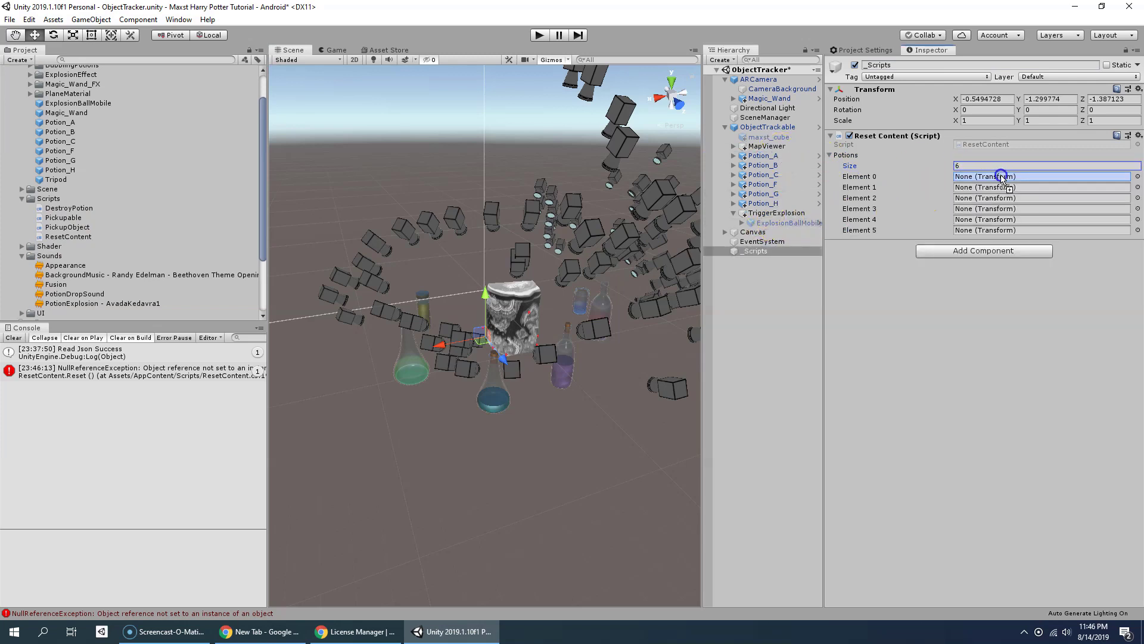
{"action": "left_click_drag", "start_coordinate": [799, 167], "coordinate": [979, 202]}
{"action": "left_click_drag", "start_coordinate": [767, 183], "coordinate": [983, 209]}
{"action": "left_click_drag", "start_coordinate": [802, 194], "coordinate": [984, 219]}
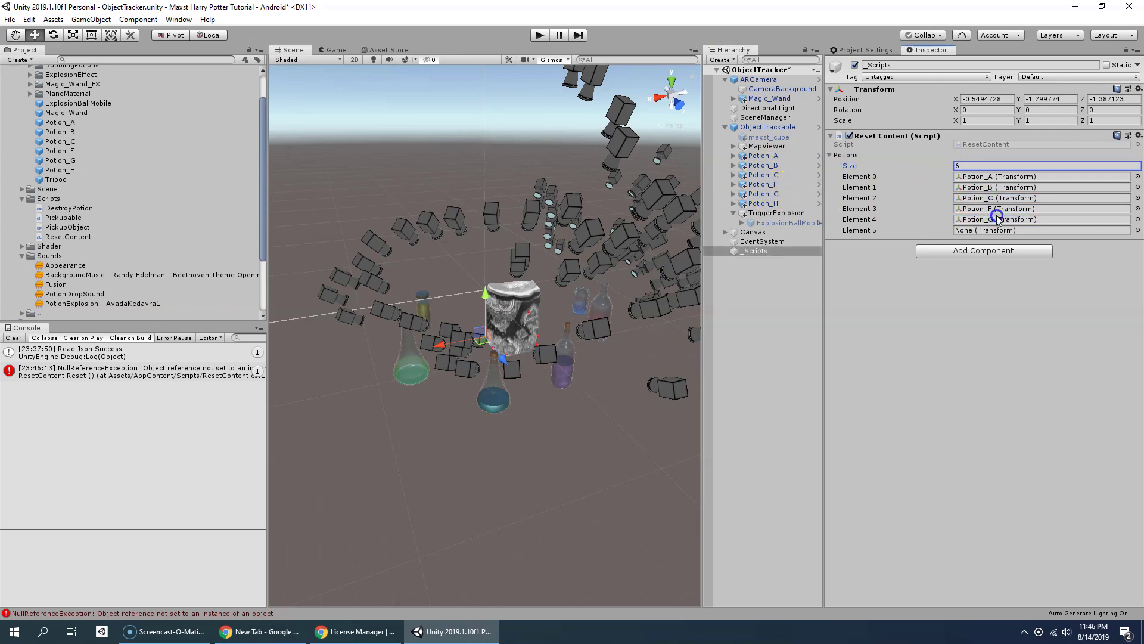
{"action": "left_click_drag", "start_coordinate": [775, 204], "coordinate": [970, 233]}
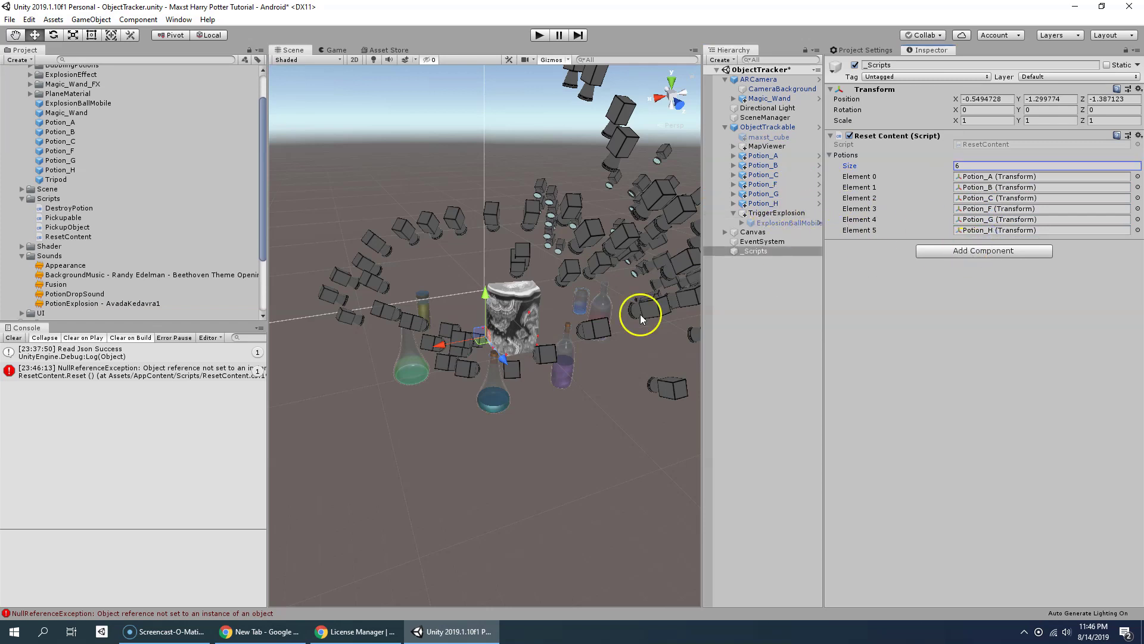
{"action": "left_click", "coordinate": [22, 341]}
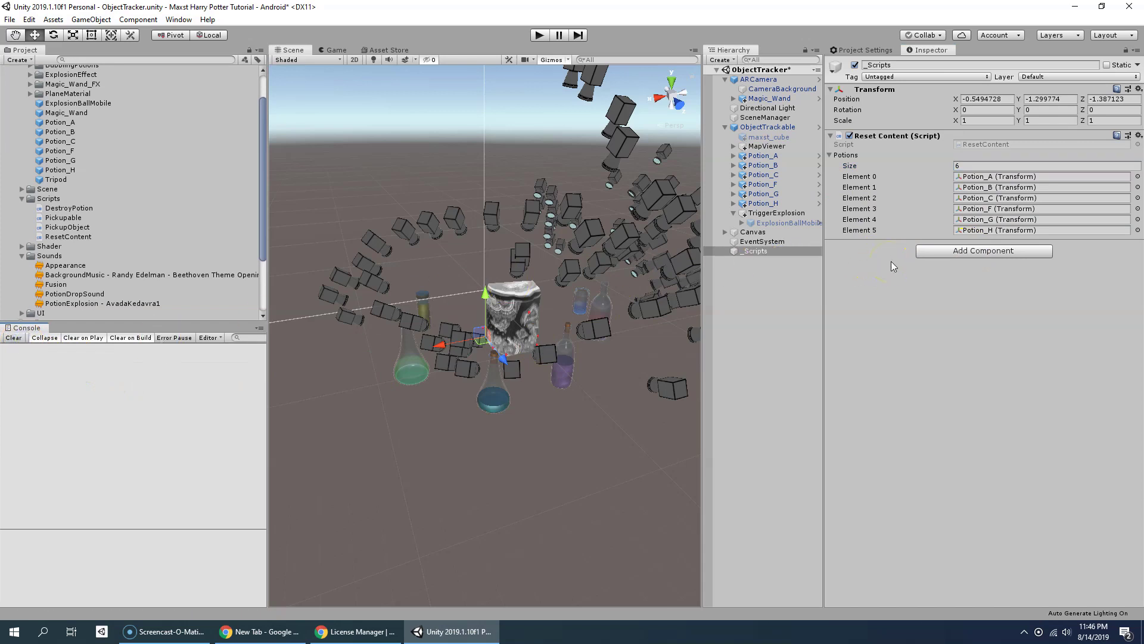
{"action": "left_click", "coordinate": [919, 255]}
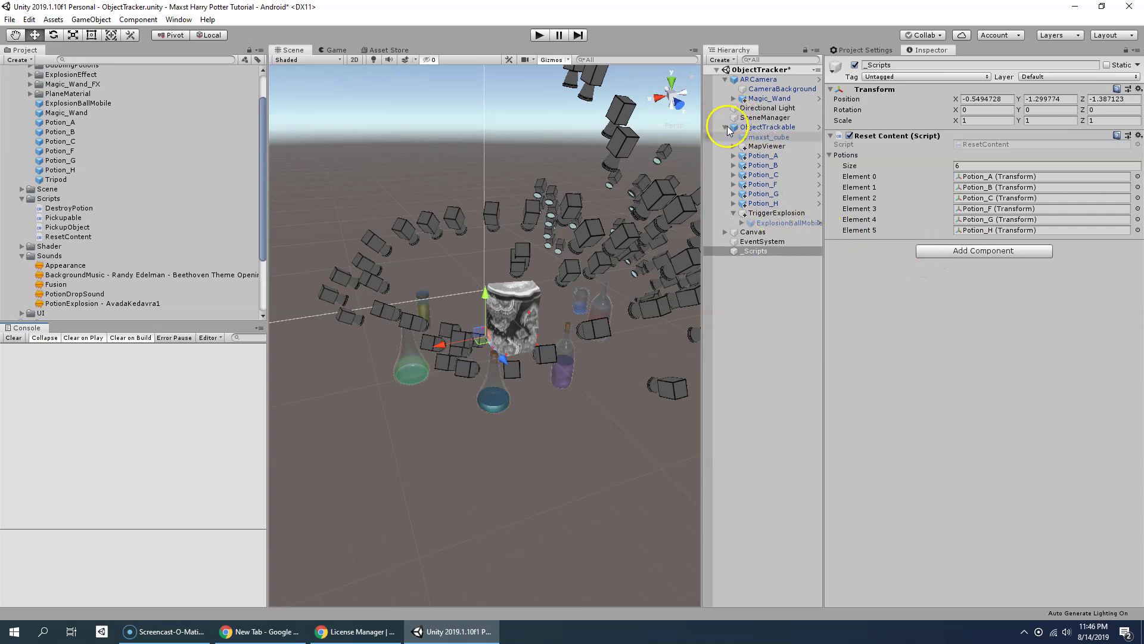
Add an On Click event to the Canvas's ResetButton that calls ResetContent.Reset on the _Scripts object.
{"action": "left_click", "coordinate": [725, 232]}
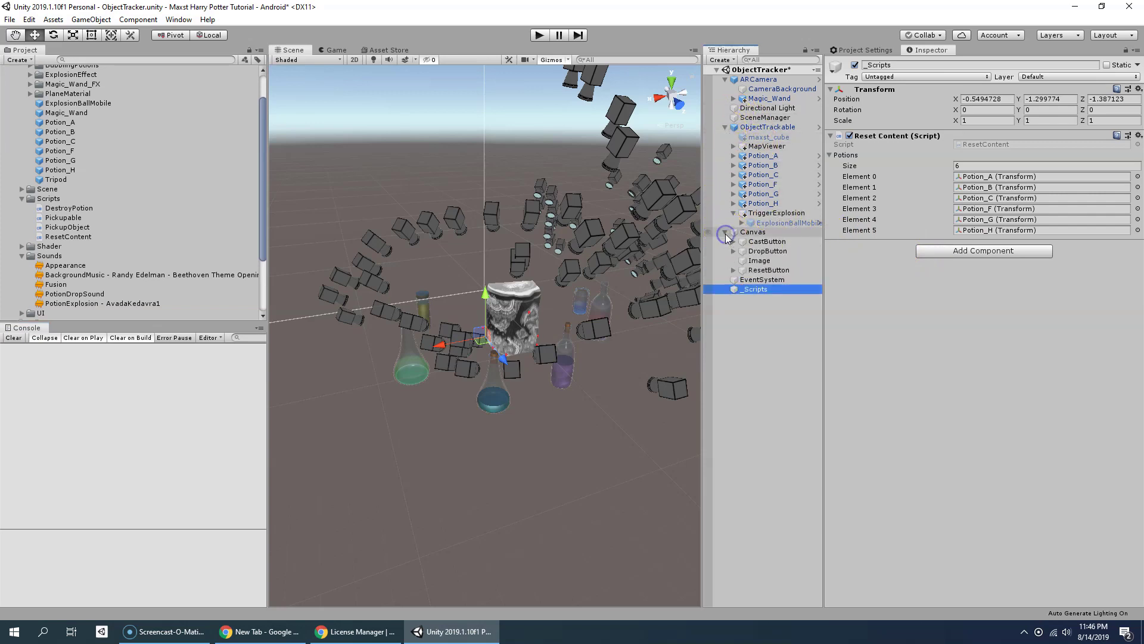
{"action": "left_click", "coordinate": [774, 270]}
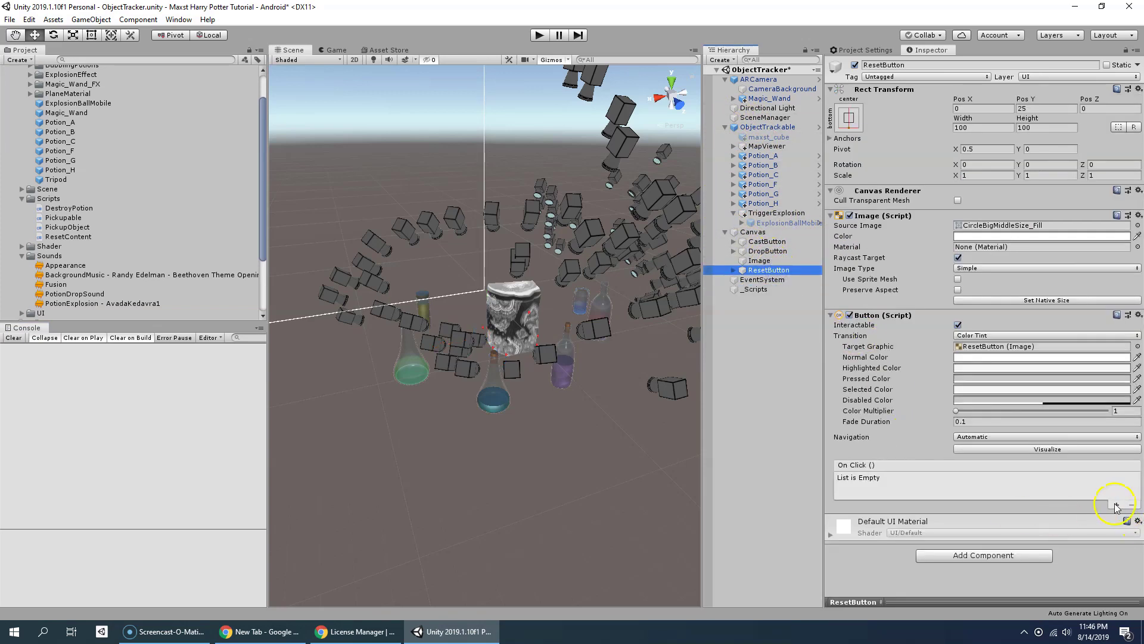
{"action": "left_click", "coordinate": [1117, 505]}
{"action": "left_click_drag", "start_coordinate": [752, 287], "coordinate": [893, 475]}
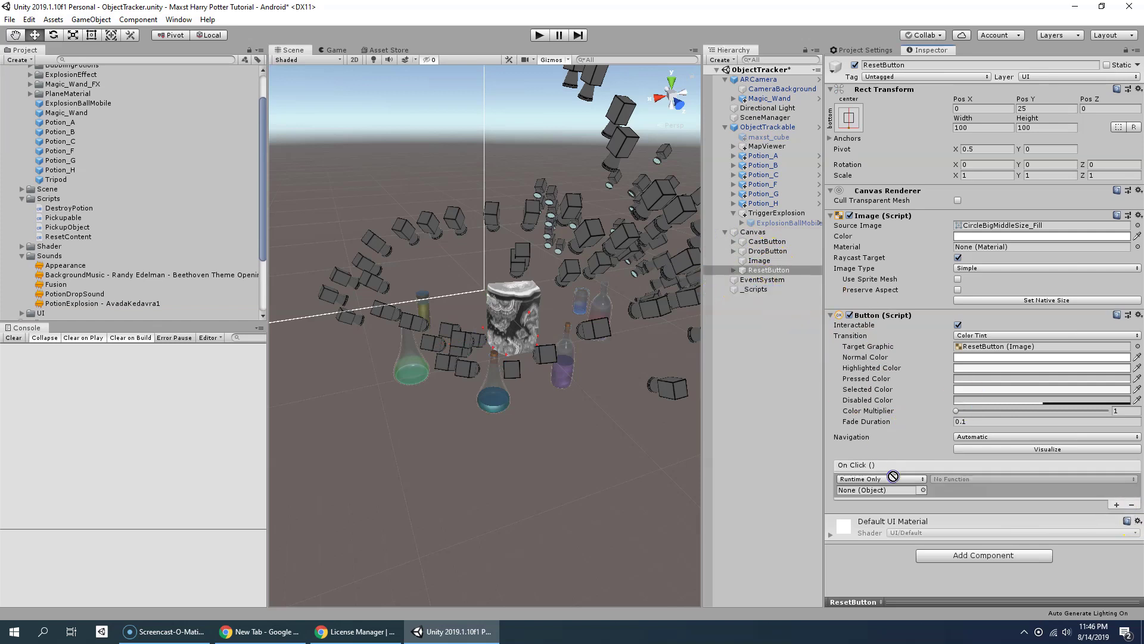
{"action": "left_click_drag", "start_coordinate": [755, 289], "coordinate": [910, 495]}
{"action": "left_click", "coordinate": [954, 479]}
{"action": "mouse_move", "coordinate": [971, 535]}
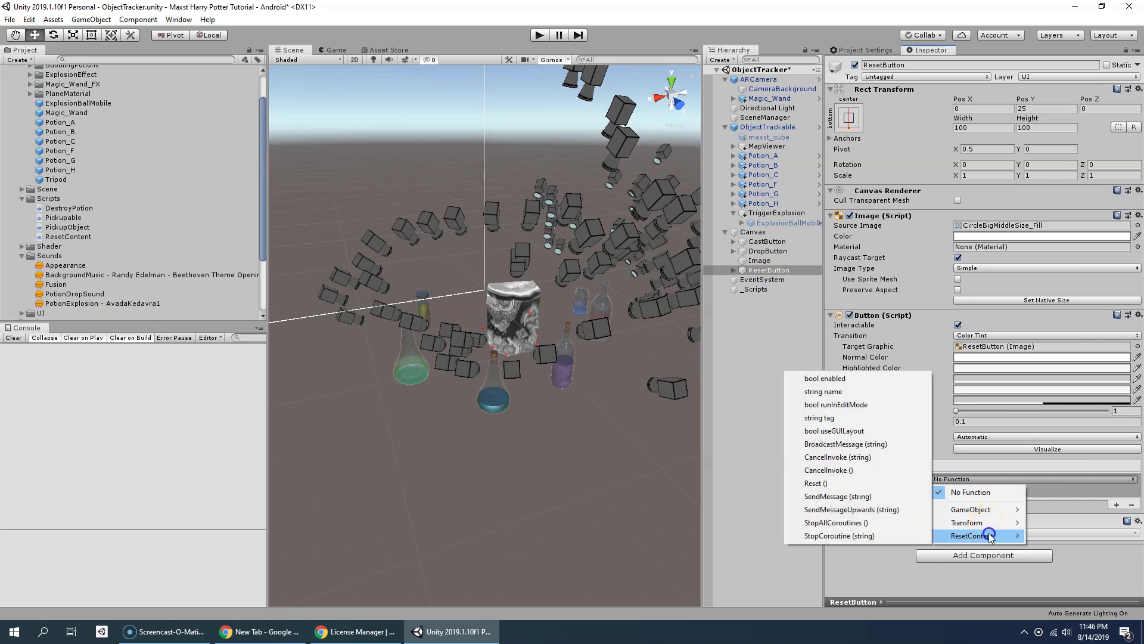
{"action": "left_click", "coordinate": [862, 496]}
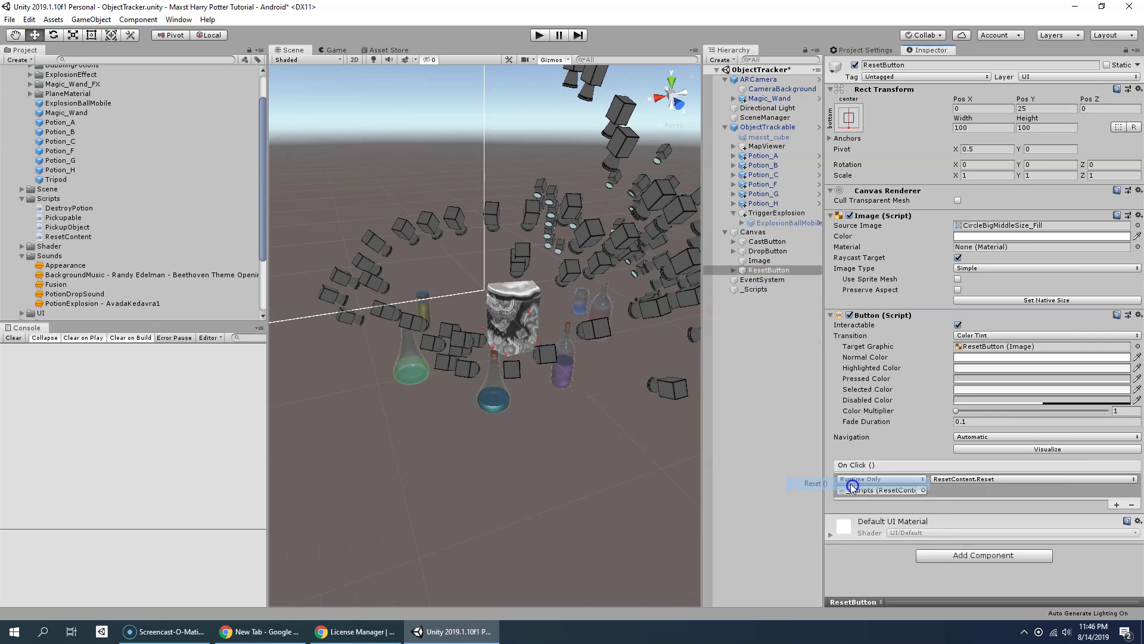
Add a looping Audio Source to the _Scripts object with the BackgroundMusic sound as its AudioClip.
{"action": "left_click", "coordinate": [757, 289]}
{"action": "left_click", "coordinate": [986, 251]}
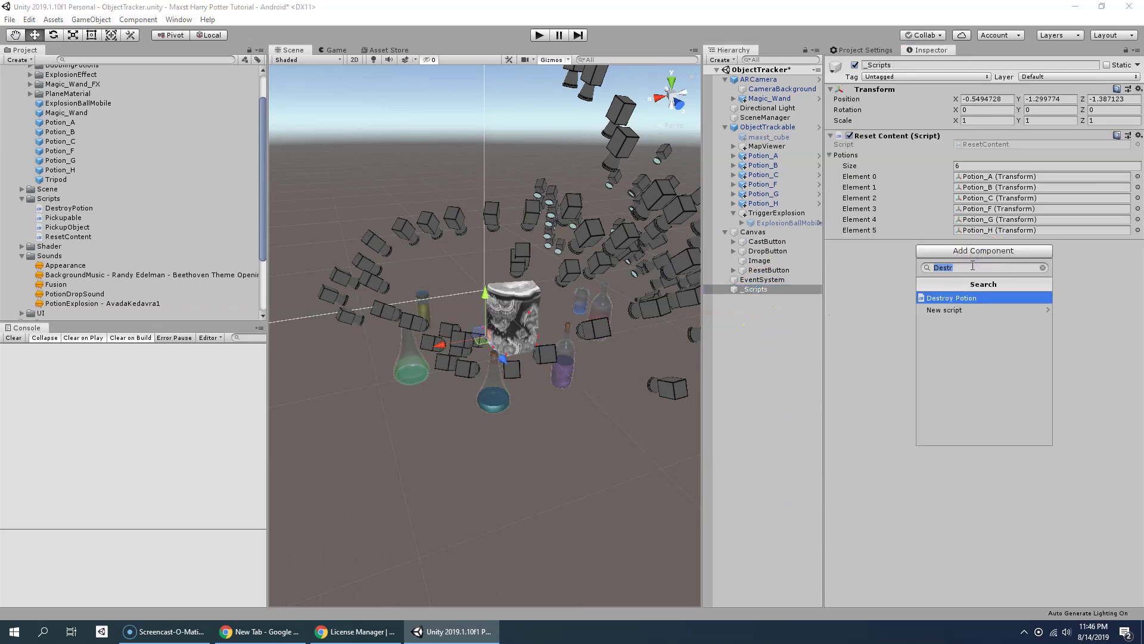
{"action": "type", "text": "audio"}
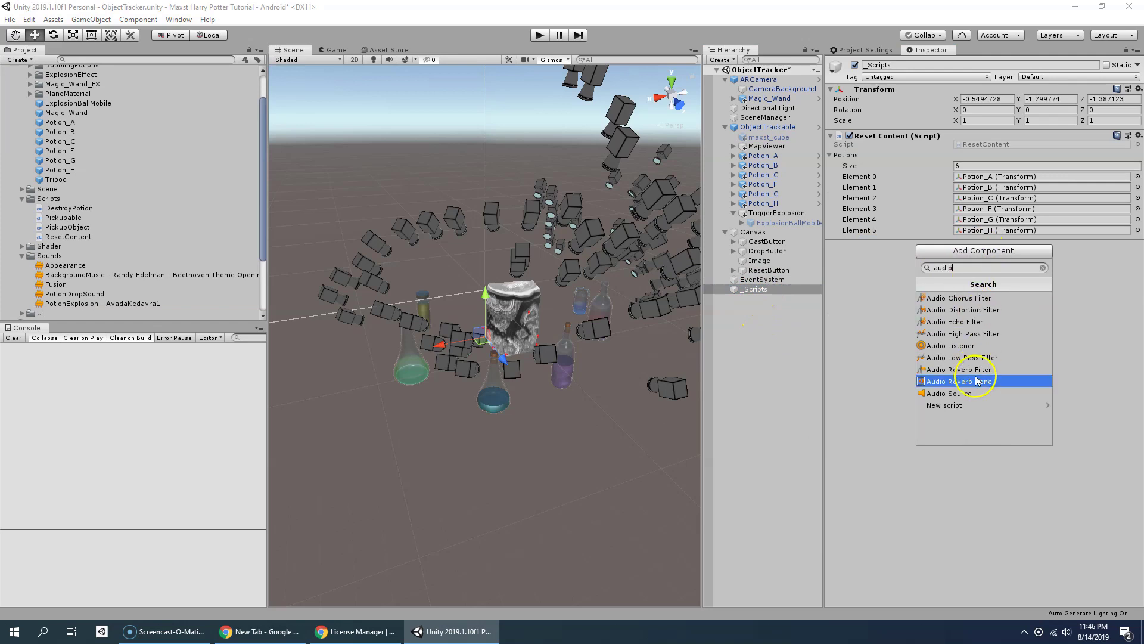
{"action": "left_click", "coordinate": [963, 395]}
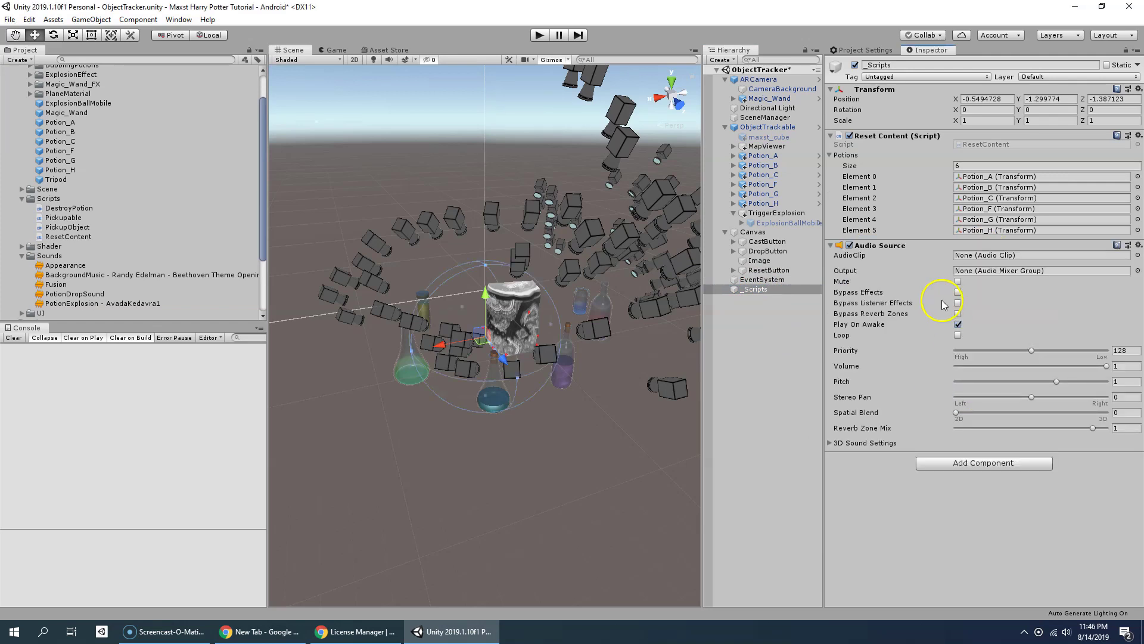
{"action": "left_click", "coordinate": [959, 335]}
{"action": "left_click", "coordinate": [99, 276]}
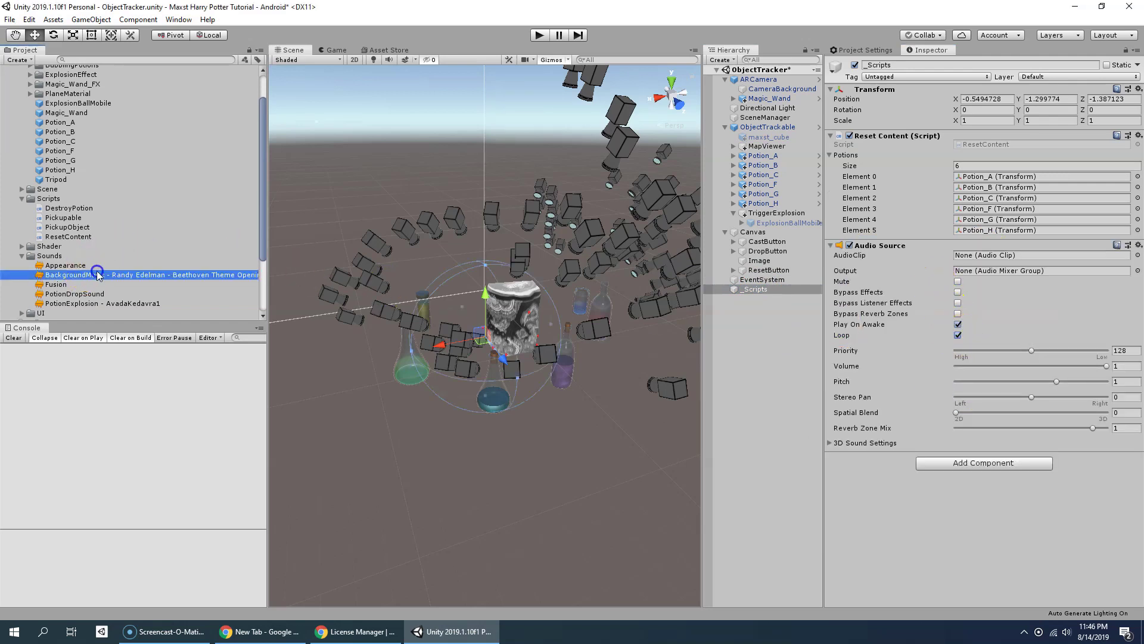
{"action": "left_click_drag", "start_coordinate": [99, 275], "coordinate": [1024, 257]}
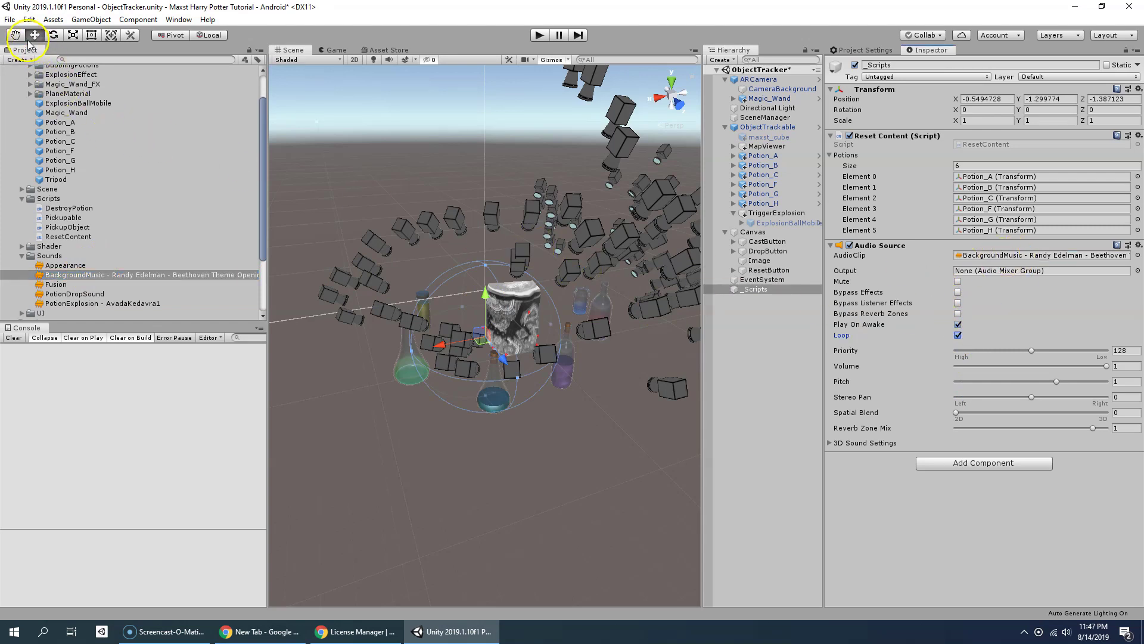
Save the scene under the new name MaxstHarryPotter in the project's Assets folder.
{"action": "left_click", "coordinate": [10, 19]}
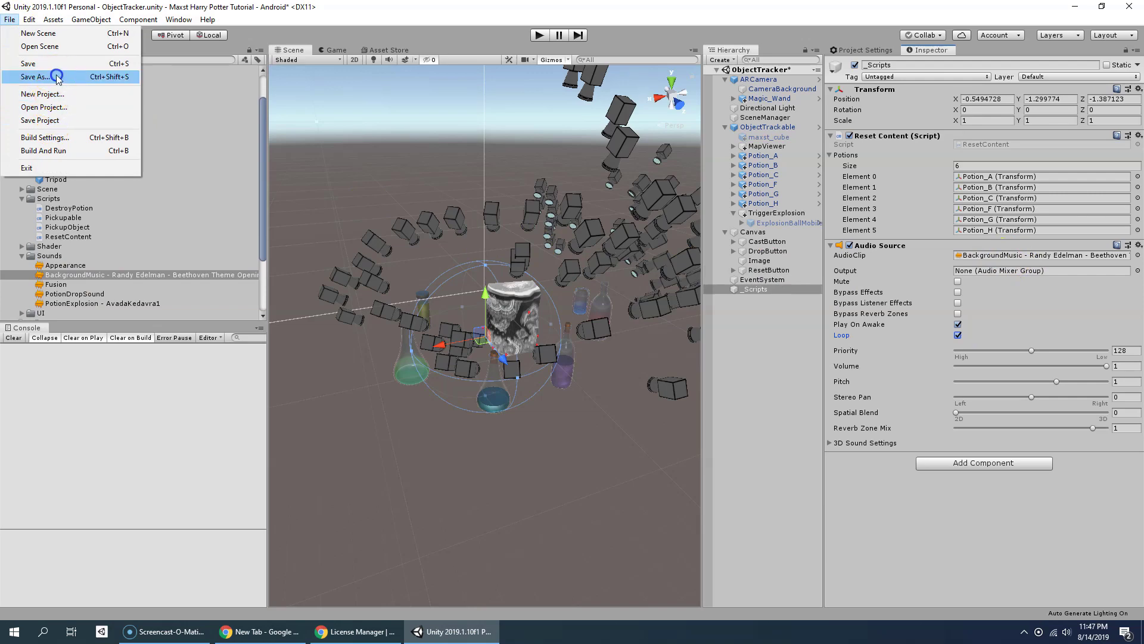
{"action": "left_click", "coordinate": [57, 78]}
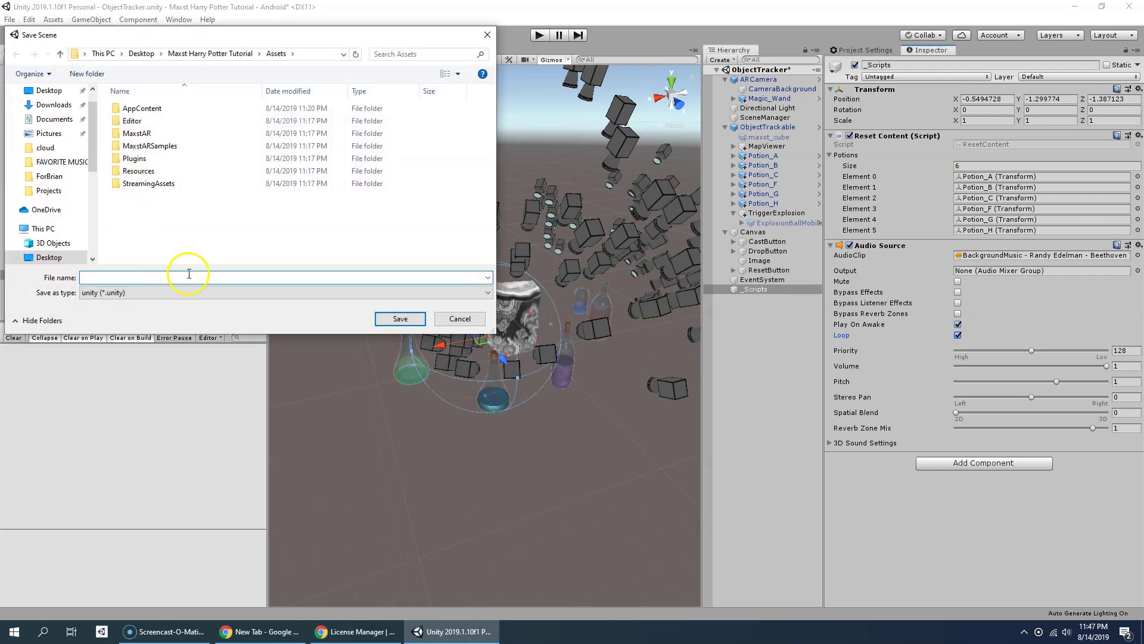
{"action": "type", "text": "Max"}
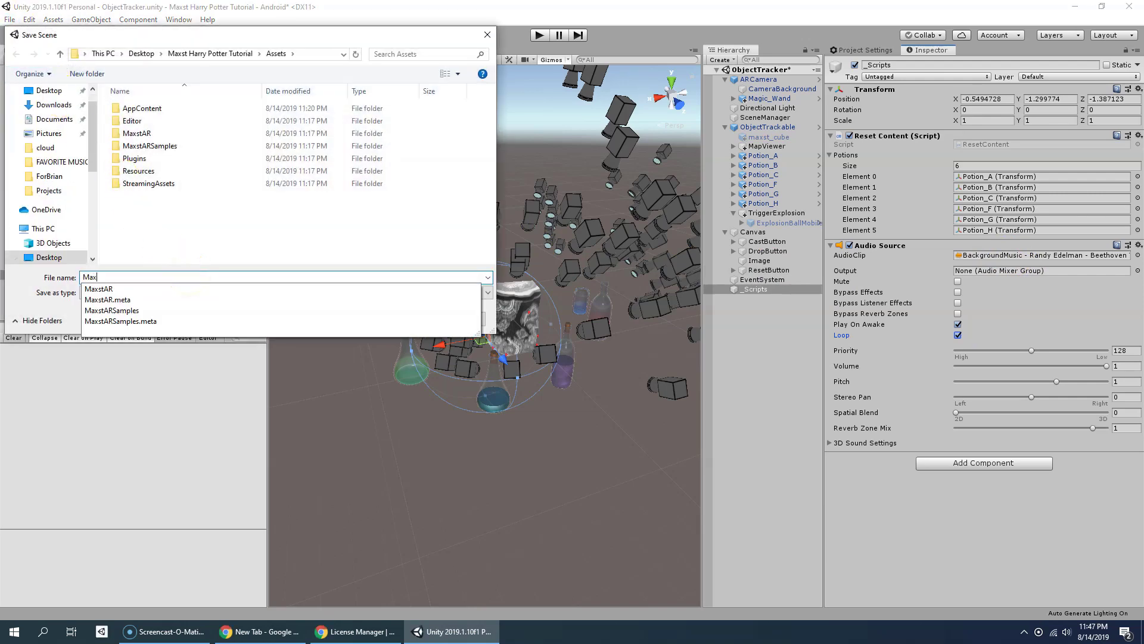
{"action": "type", "text": "stHarryPotter"}
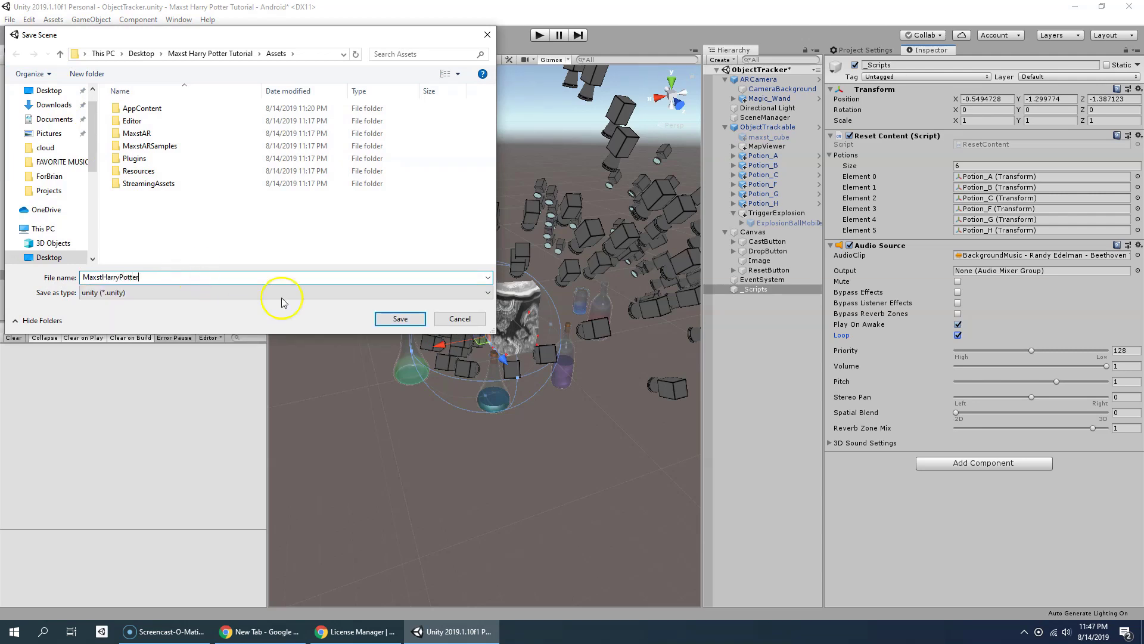
{"action": "left_click", "coordinate": [400, 318]}
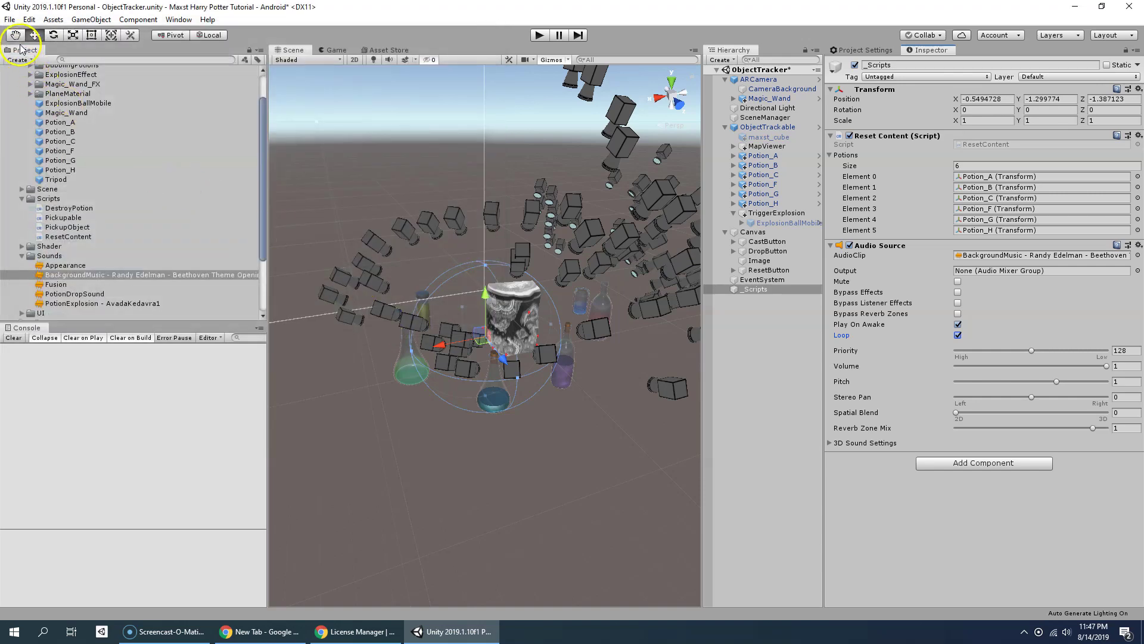
Build the MaxstHarryPotter scene for Android and save it to the Desktop as MaxstHarryPotter.apk.
{"action": "left_click", "coordinate": [9, 19]}
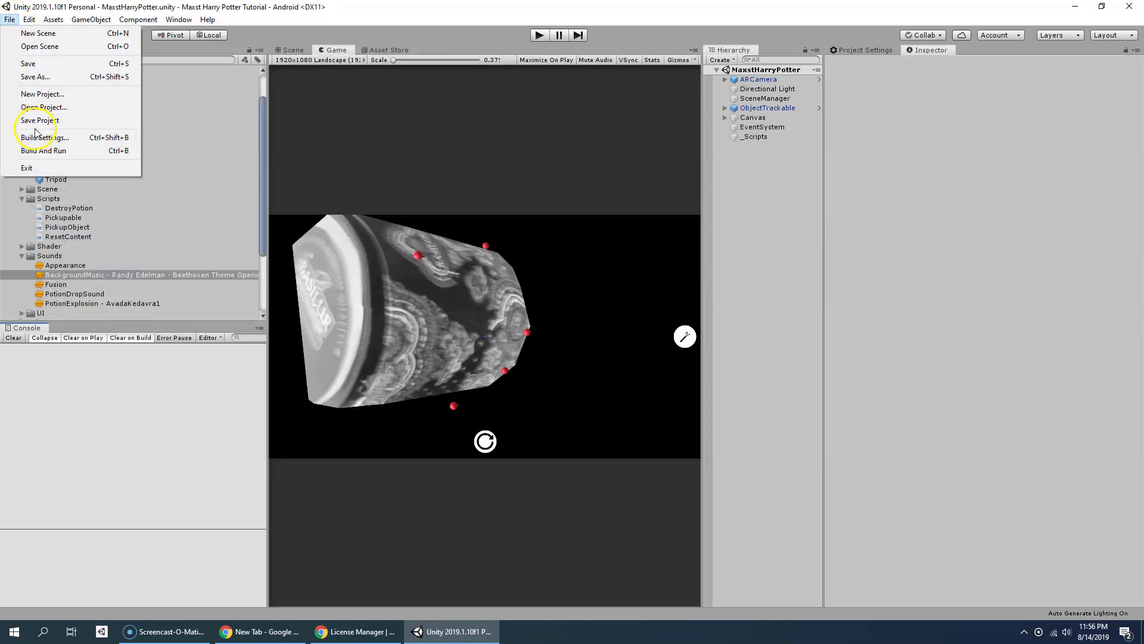
{"action": "left_click", "coordinate": [36, 128]}
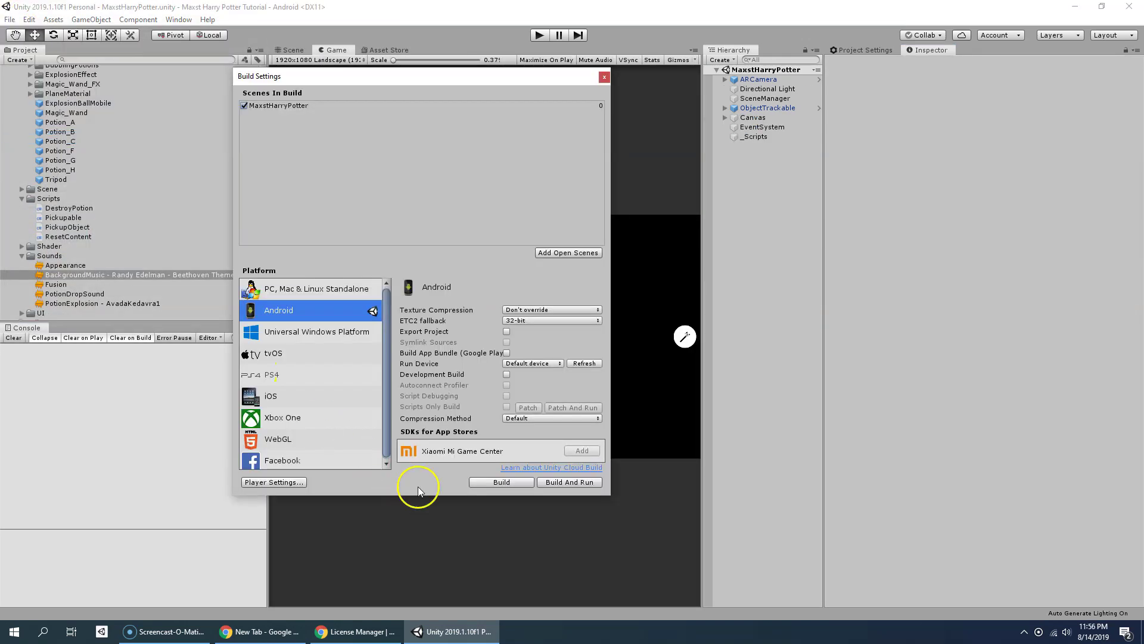
{"action": "left_click", "coordinate": [489, 483]}
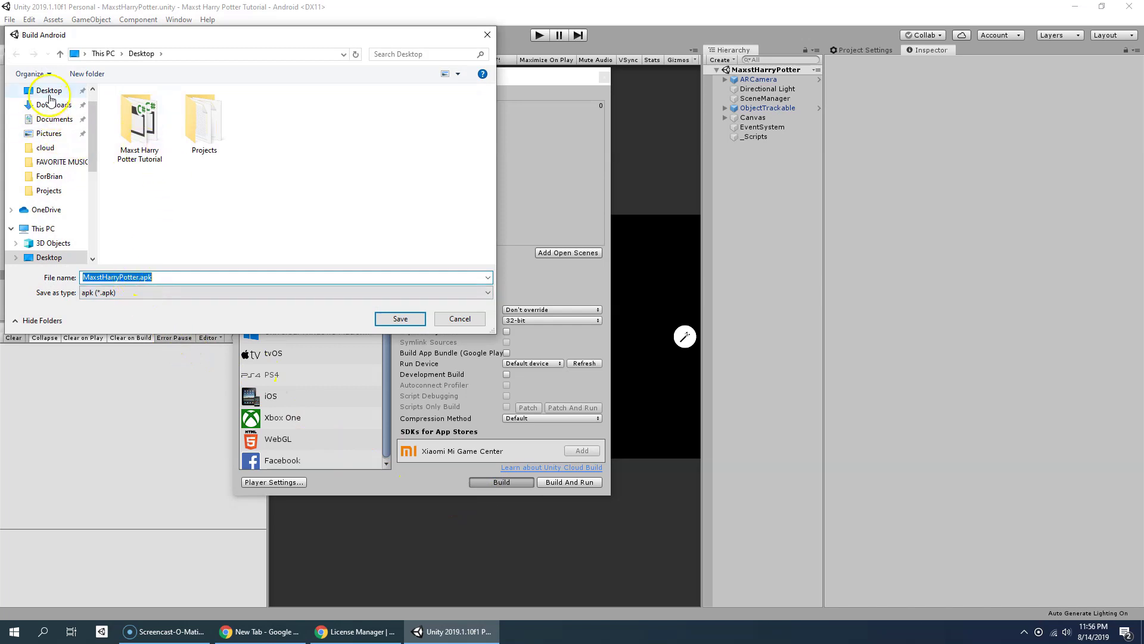
{"action": "left_click", "coordinate": [401, 318]}
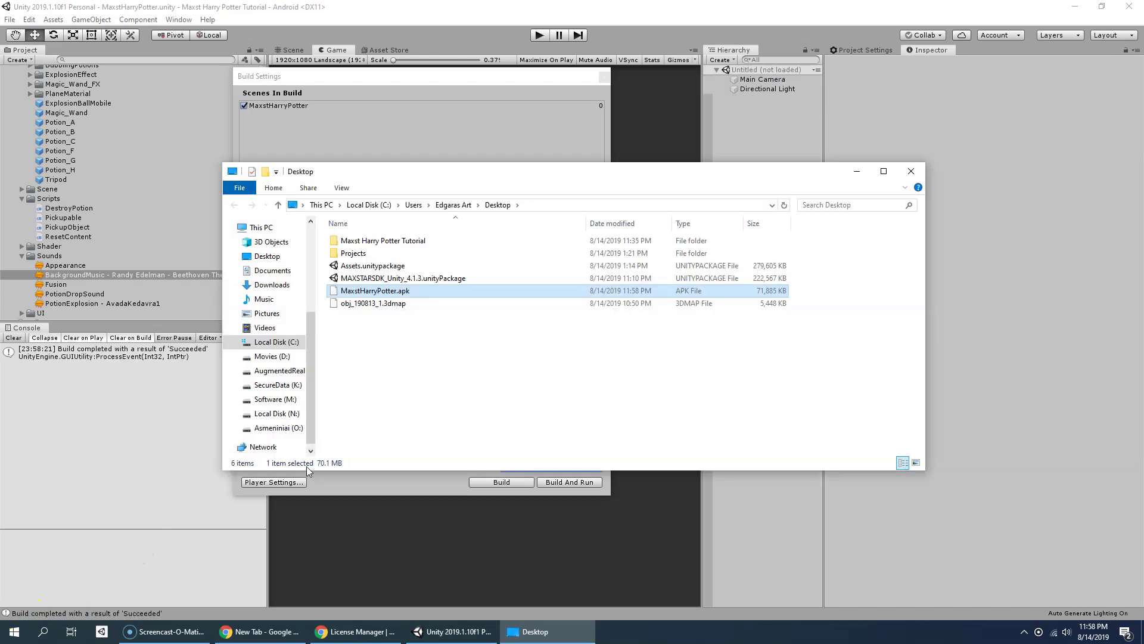
Minimize Unity, close the Desktop folder window and move the MaxstHarryPotter.apk file apart from the other desktop icons.
{"action": "left_click", "coordinate": [360, 292]}
{"action": "left_click", "coordinate": [1074, 6]}
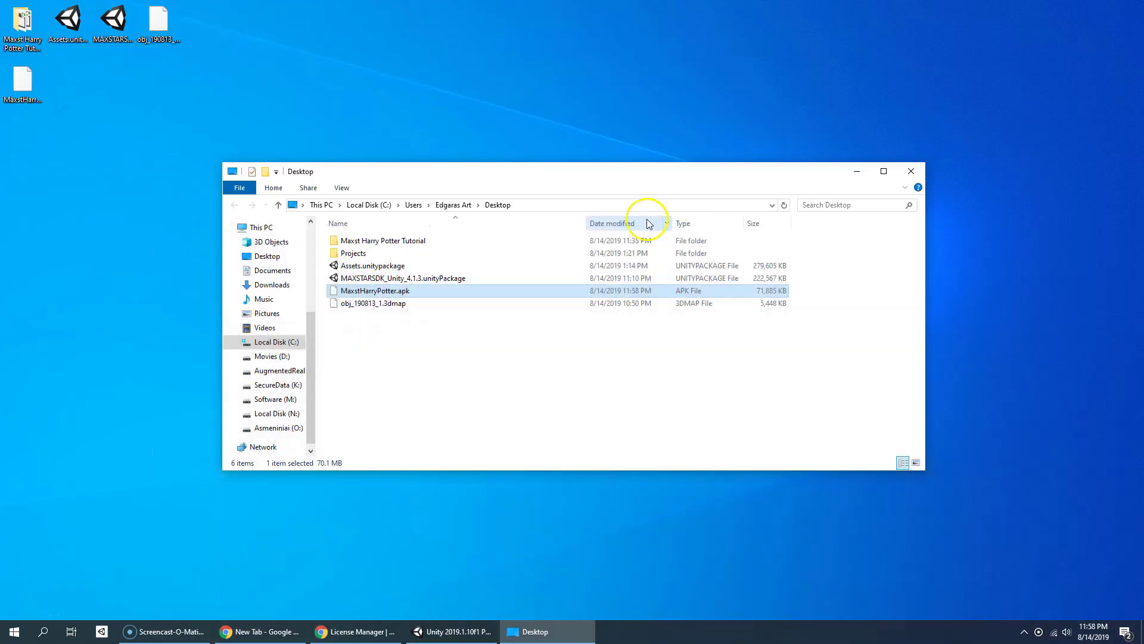
{"action": "left_click", "coordinate": [911, 171]}
{"action": "left_click_drag", "start_coordinate": [29, 112], "coordinate": [219, 60]}
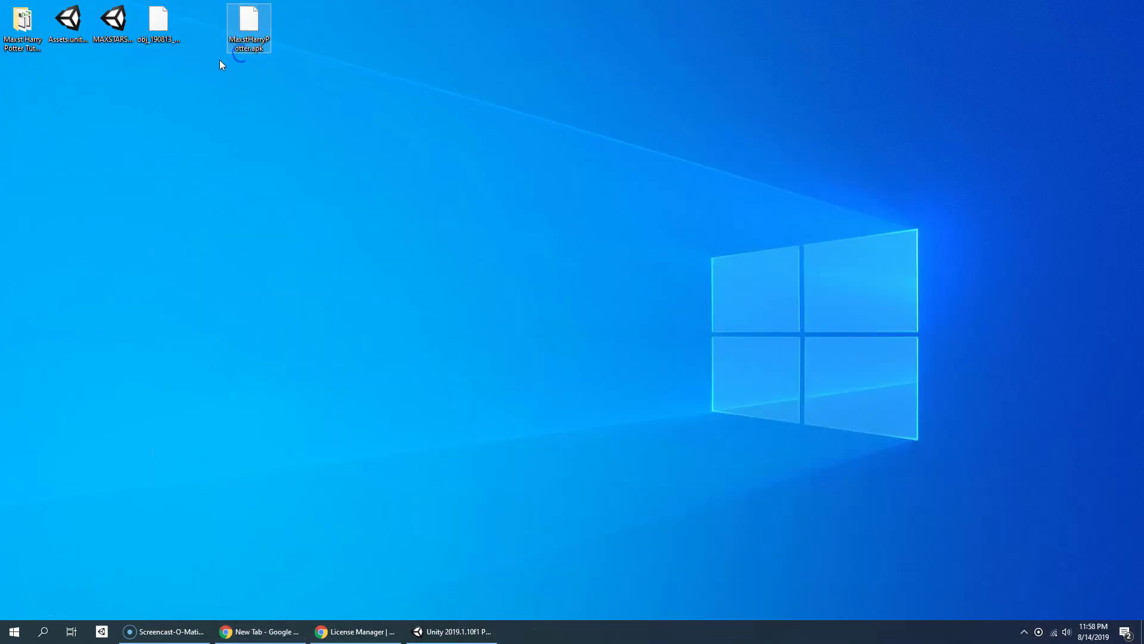